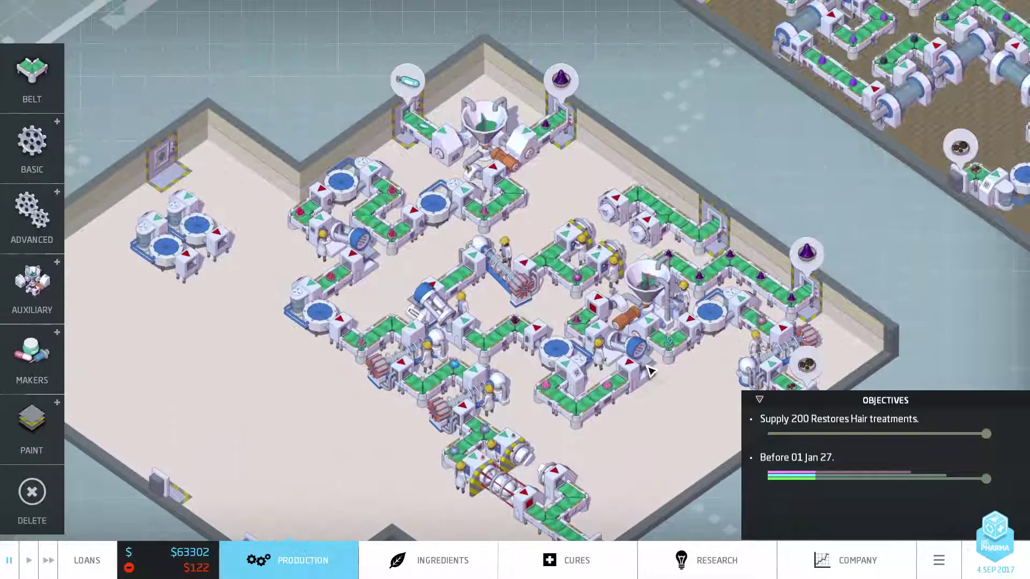
{"action": "scroll", "coordinate": [651, 372], "scroll_direction": "down", "scroll_amount": 3}
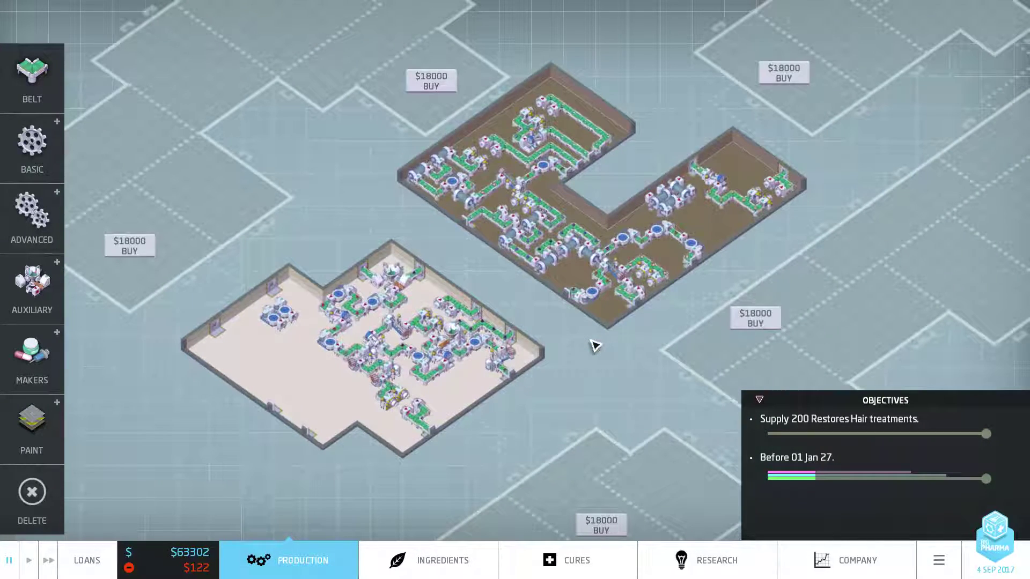
{"action": "scroll", "coordinate": [591, 346], "scroll_direction": "up", "scroll_amount": 2}
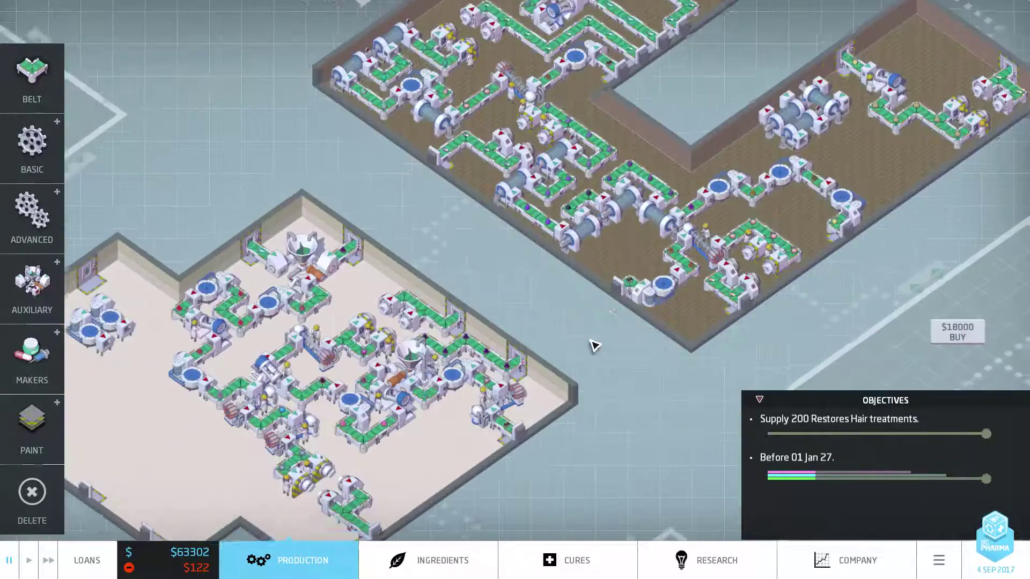
{"action": "scroll", "coordinate": [592, 346], "scroll_direction": "up", "scroll_amount": 1}
{"action": "scroll", "coordinate": [592, 346], "scroll_direction": "up", "scroll_amount": 1}
{"action": "scroll", "coordinate": [591, 346], "scroll_direction": "up", "scroll_amount": 1}
{"action": "scroll", "coordinate": [591, 346], "scroll_direction": "down", "scroll_amount": 1}
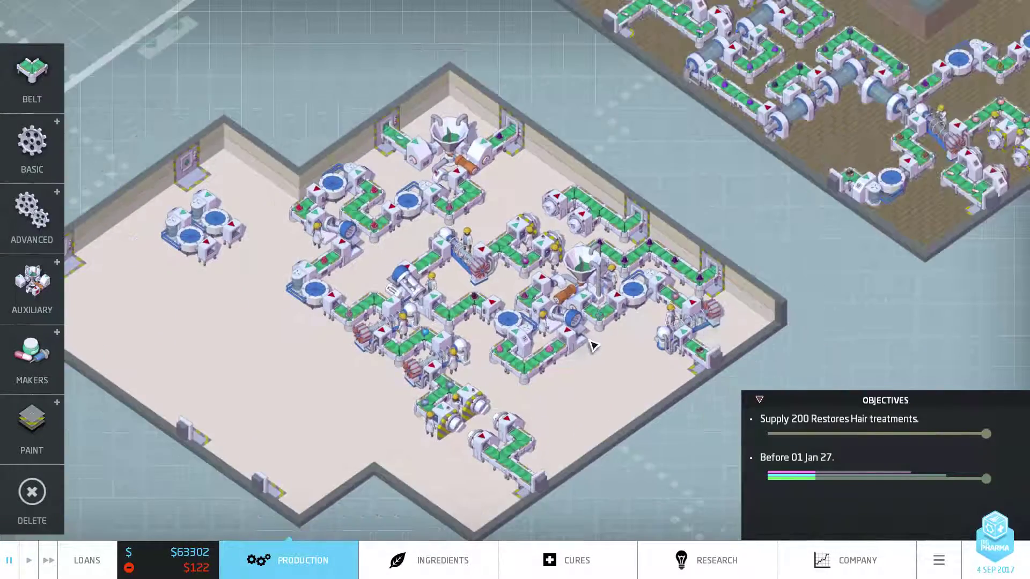
{"action": "scroll", "coordinate": [592, 346], "scroll_direction": "down", "scroll_amount": 1}
{"action": "scroll", "coordinate": [591, 346], "scroll_direction": "up", "scroll_amount": 1}
{"action": "scroll", "coordinate": [592, 346], "scroll_direction": "up", "scroll_amount": 1}
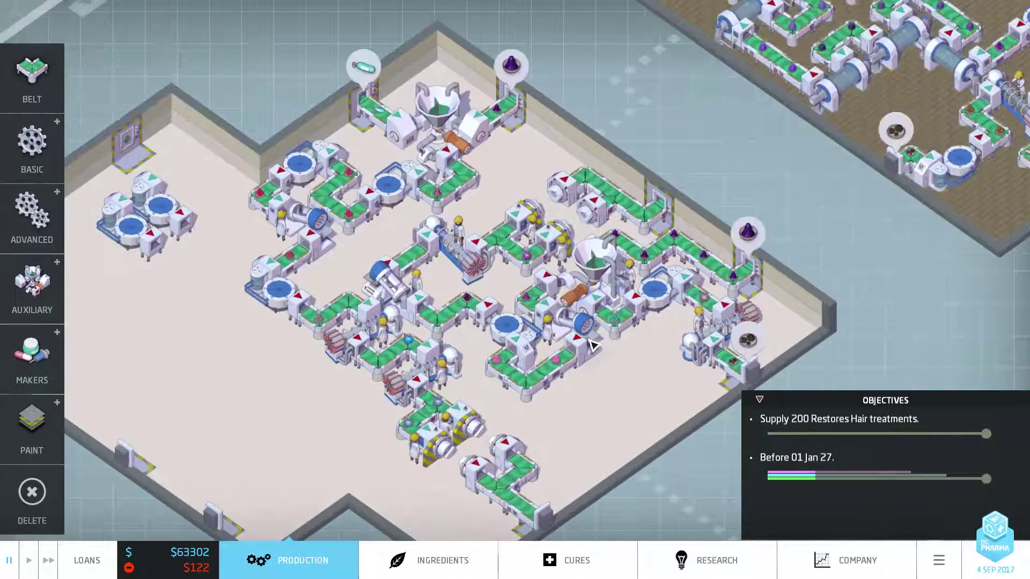
{"action": "scroll", "coordinate": [597, 372], "scroll_direction": "up", "scroll_amount": 1}
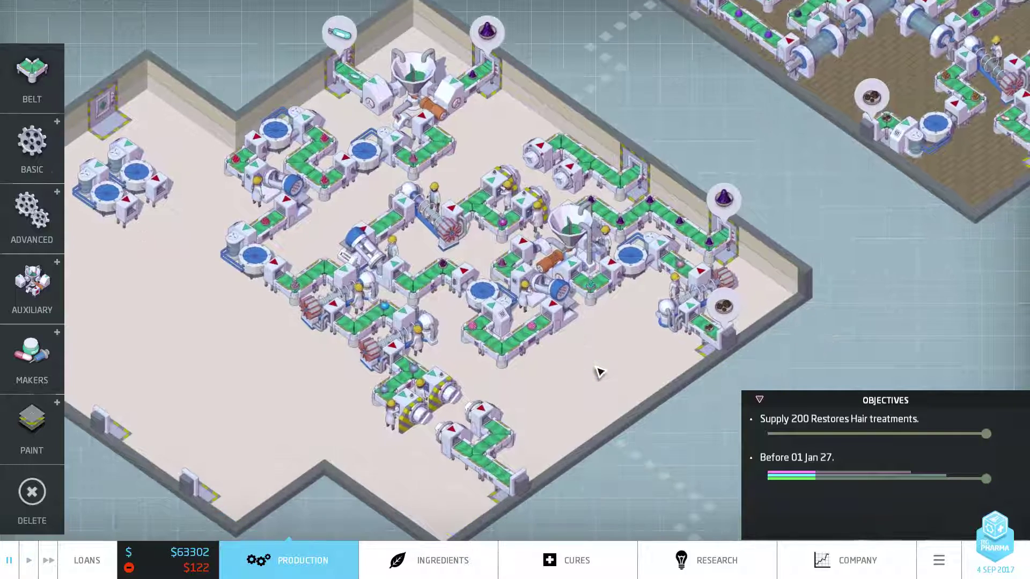
{"action": "scroll", "coordinate": [588, 375], "scroll_direction": "up", "scroll_amount": 1}
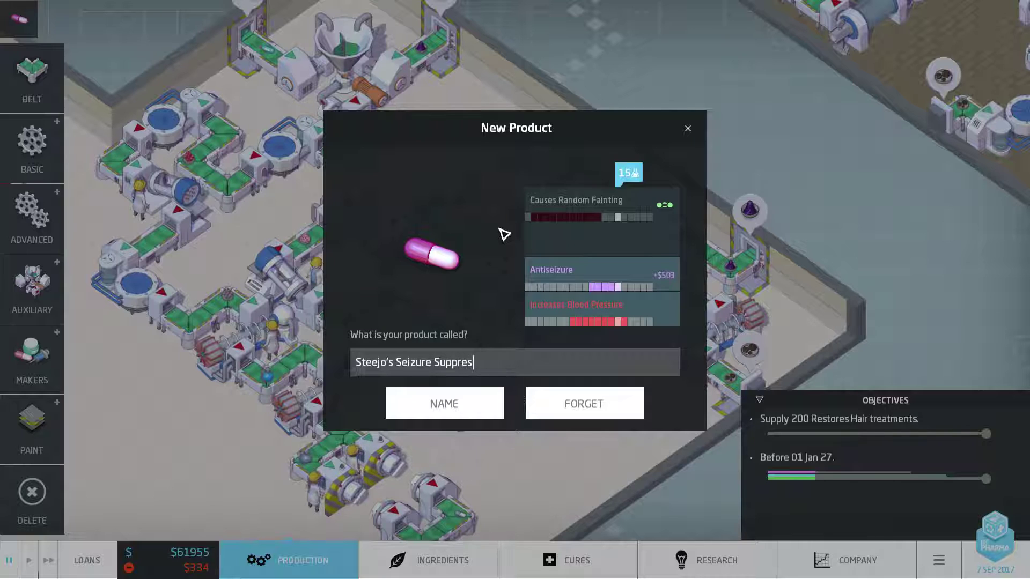
- Confirm names for the new antiseizure pill and the acne pill, 'Steejo's Pimple Popper'
{"action": "left_click", "coordinate": [439, 408]}
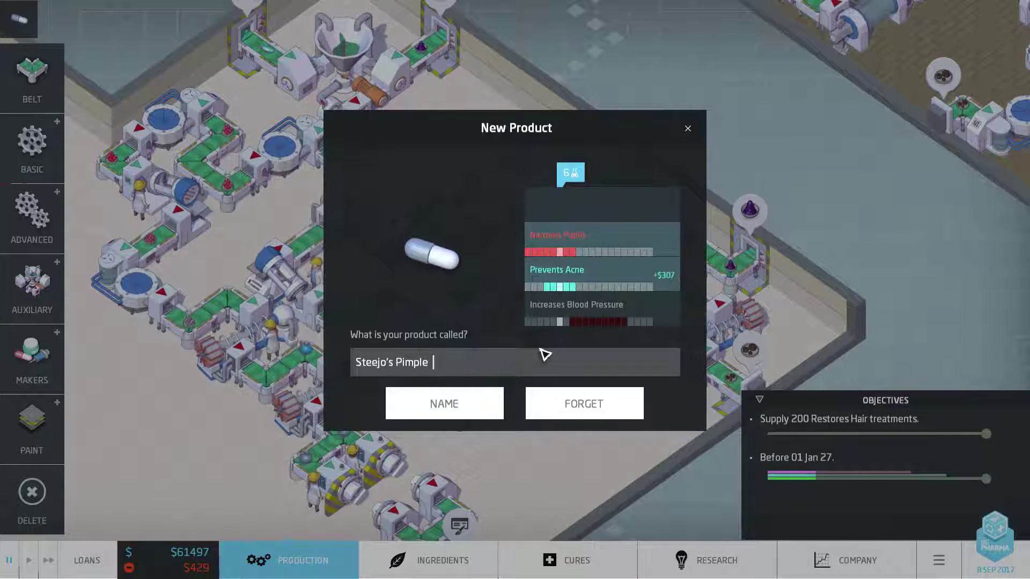
{"action": "left_click", "coordinate": [439, 409]}
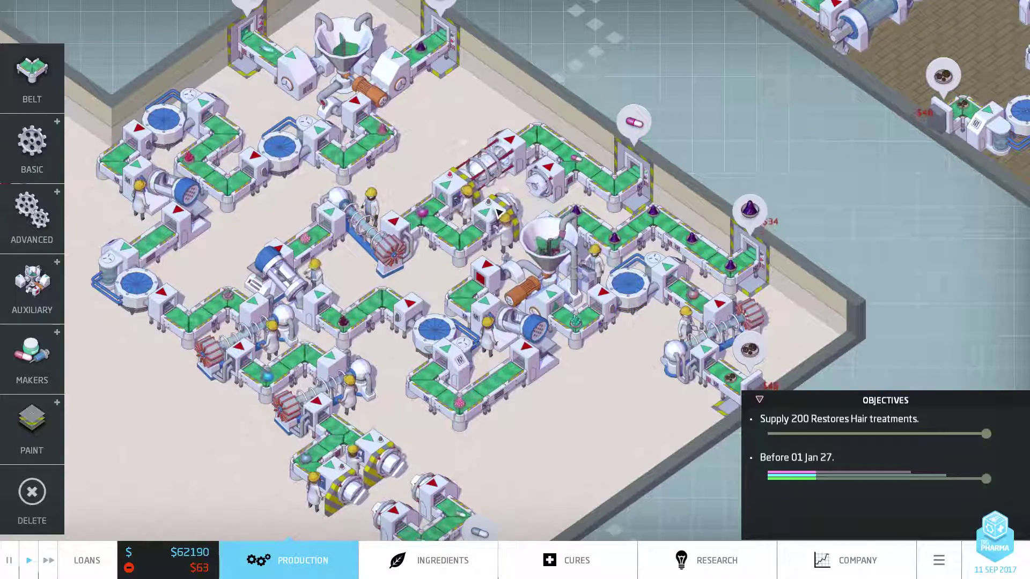
- Pause the game and pick up a central machine to relocate it
{"action": "key", "text": "space"}
{"action": "left_click_drag", "start_coordinate": [499, 220], "coordinate": [608, 449]}
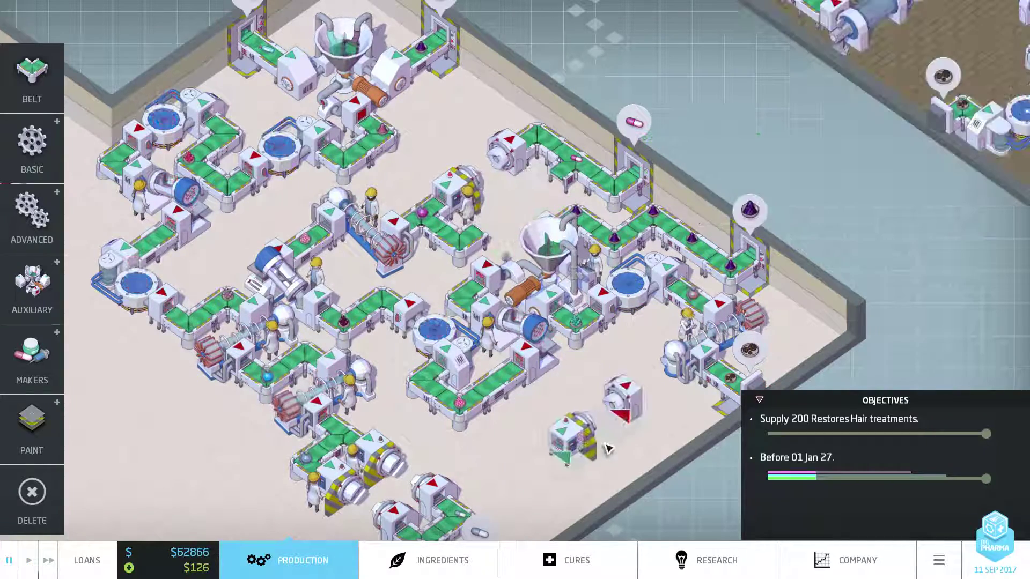
{"action": "key", "text": "w"}
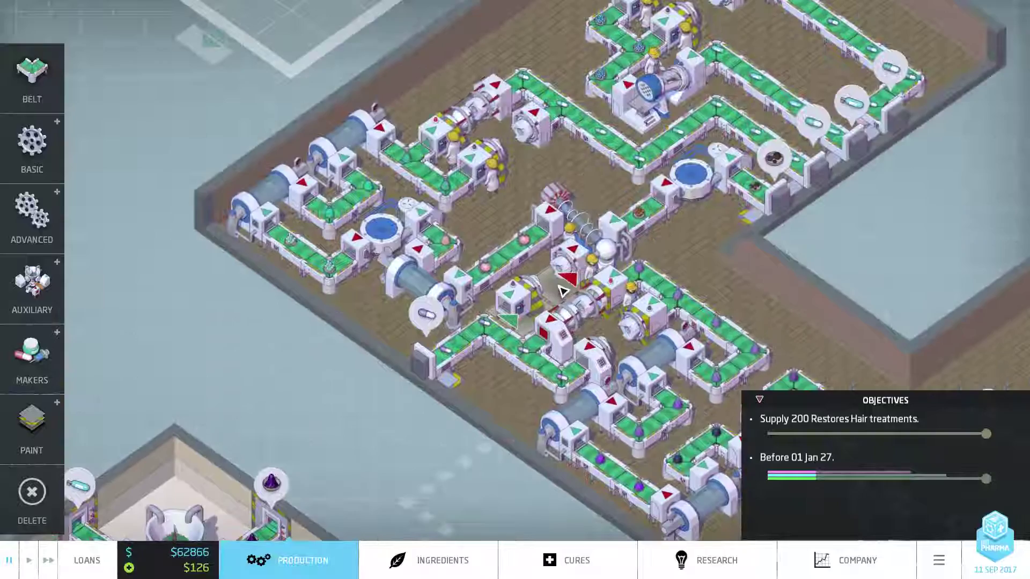
{"action": "scroll", "coordinate": [561, 289], "scroll_direction": "down", "scroll_amount": 3}
{"action": "scroll", "coordinate": [494, 277], "scroll_direction": "up", "scroll_amount": 3}
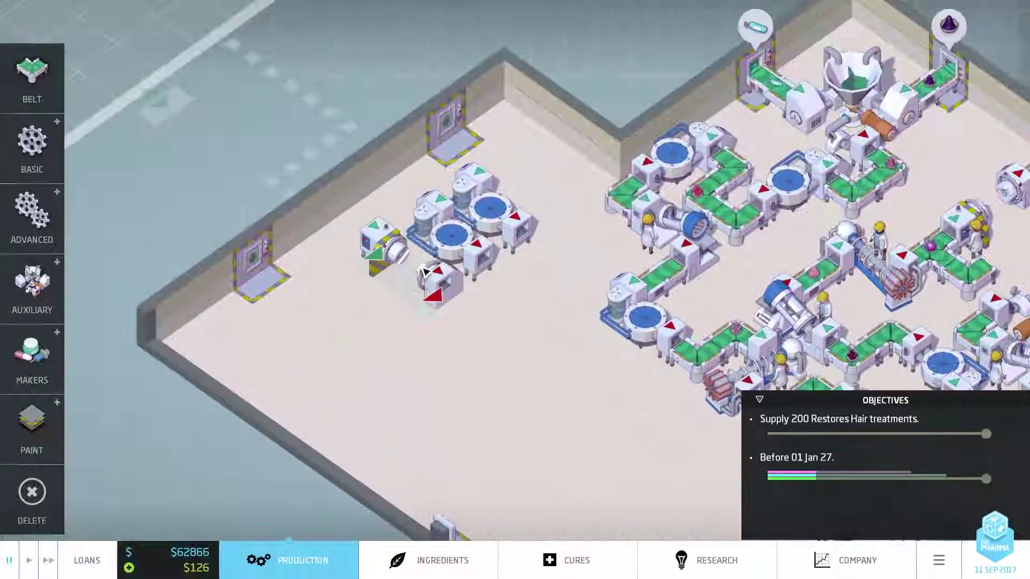
{"action": "key", "text": "d"}
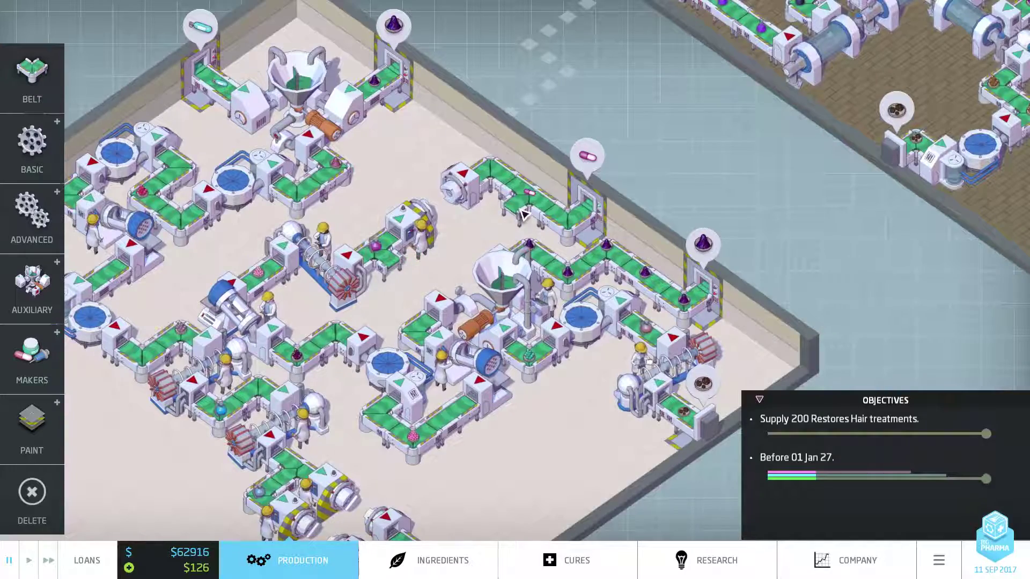
{"action": "scroll", "coordinate": [523, 213], "scroll_direction": "down", "scroll_amount": 3}
{"action": "scroll", "coordinate": [687, 95], "scroll_direction": "up", "scroll_amount": 2}
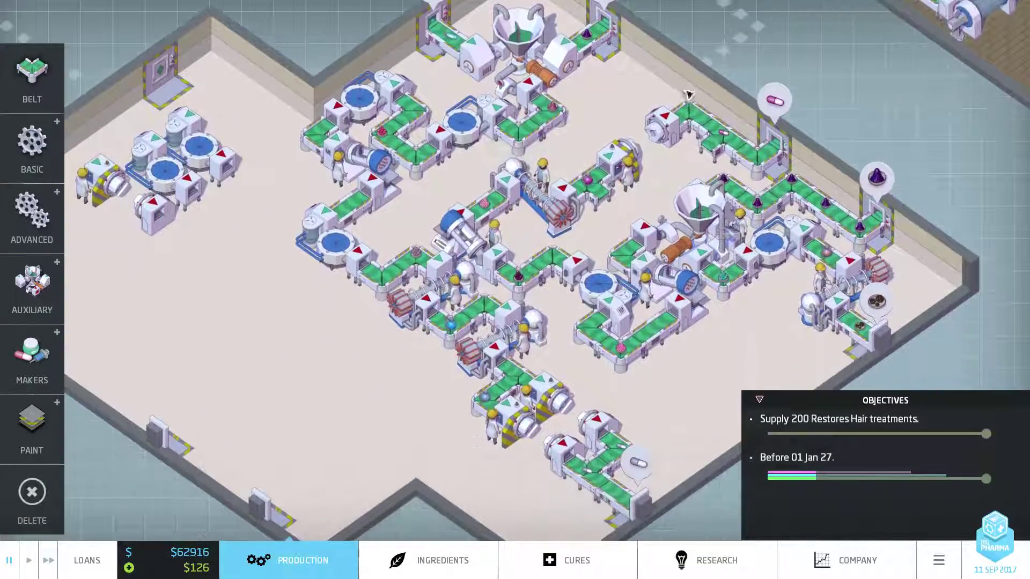
{"action": "scroll", "coordinate": [667, 237], "scroll_direction": "up", "scroll_amount": 2}
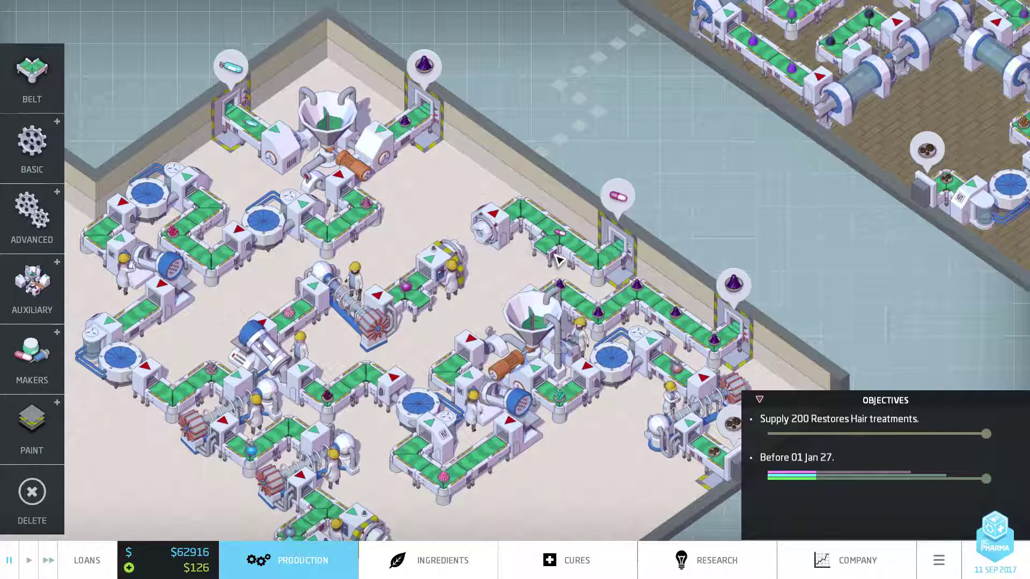
{"action": "scroll", "coordinate": [555, 258], "scroll_direction": "down", "scroll_amount": 2}
{"action": "scroll", "coordinate": [538, 277], "scroll_direction": "up", "scroll_amount": 2}
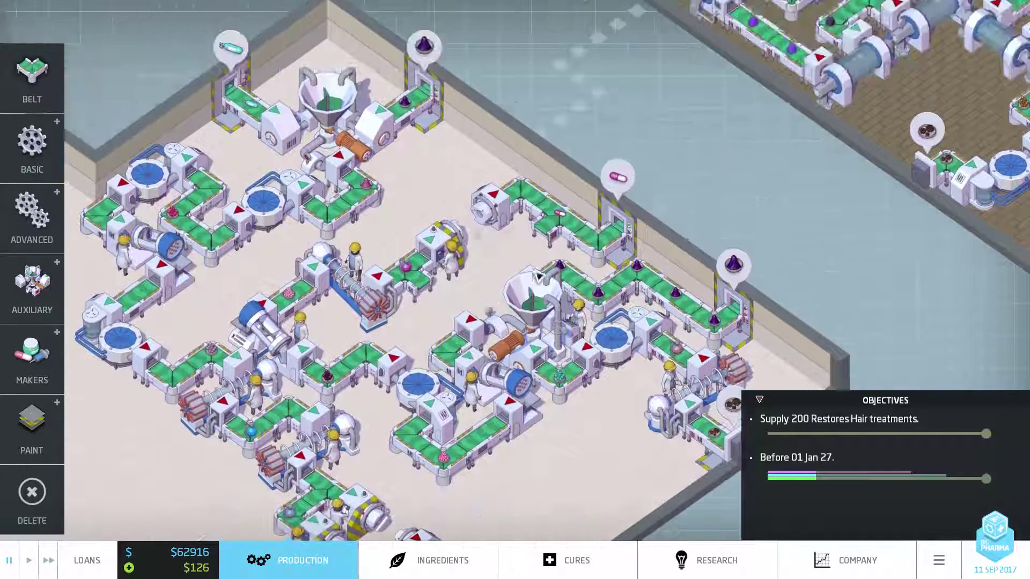
- Clear the old belts, shift the machine up-right, and lay new upper-centre belts
{"action": "left_click_drag", "start_coordinate": [560, 228], "coordinate": [536, 191]}
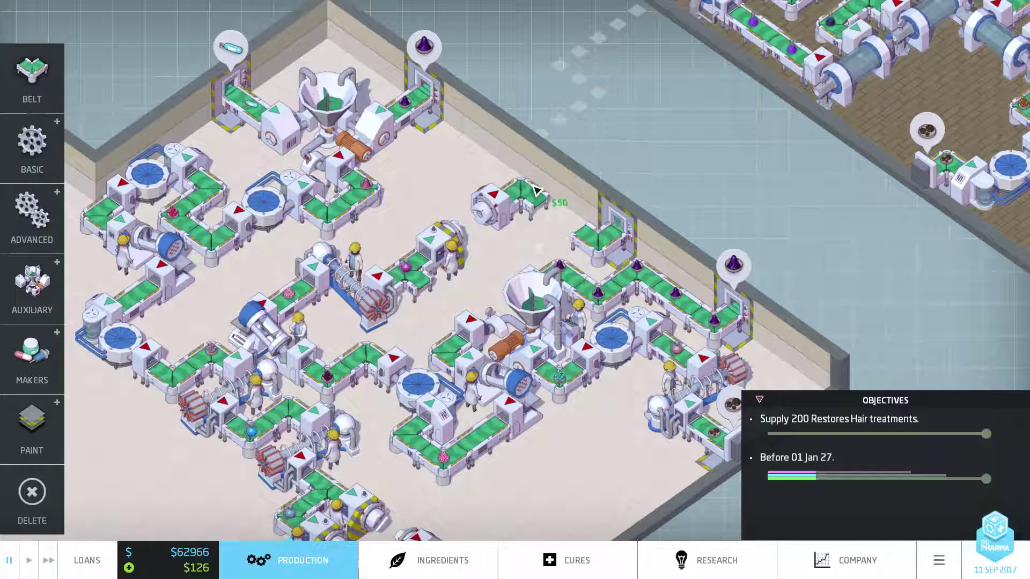
{"action": "left_click_drag", "start_coordinate": [492, 233], "coordinate": [523, 215]}
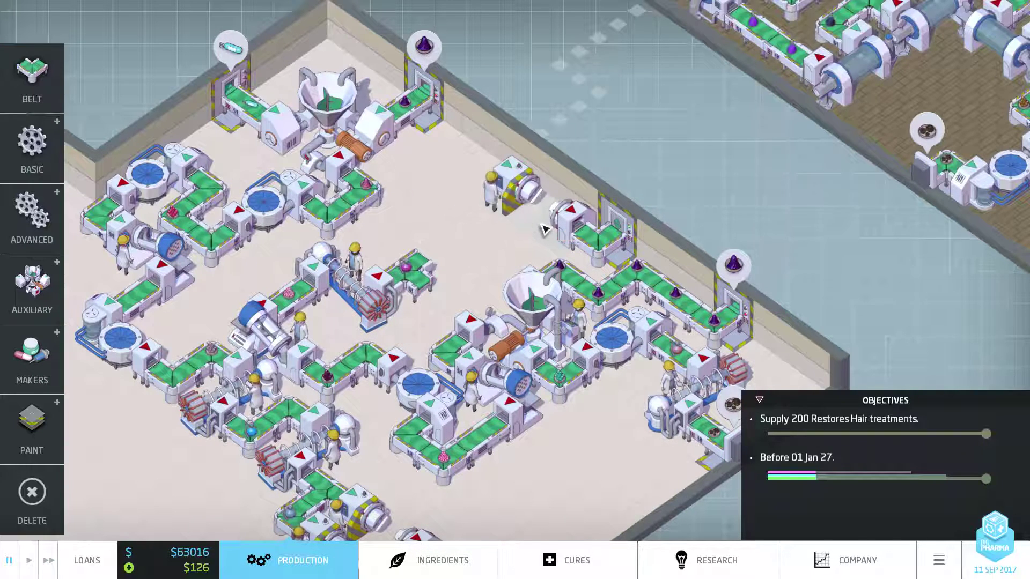
{"action": "mouse_move", "coordinate": [432, 286]}
{"action": "left_mouse_down"}
{"action": "mouse_move", "coordinate": [402, 260]}
{"action": "mouse_move", "coordinate": [477, 267]}
{"action": "left_mouse_up"}
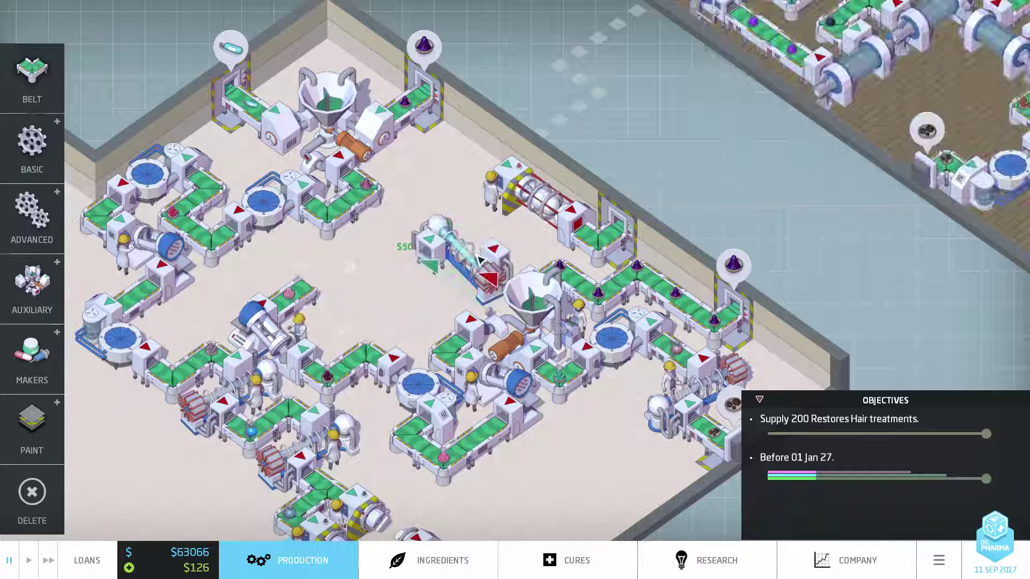
{"action": "key", "text": "b"}
{"action": "left_click_drag", "start_coordinate": [438, 181], "coordinate": [528, 233]}
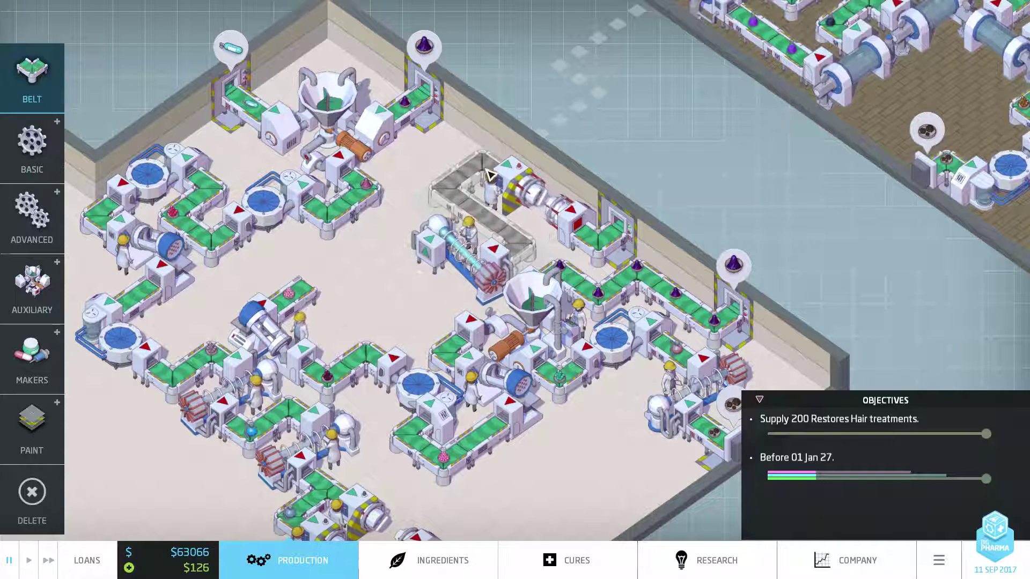
{"action": "key", "text": "s"}
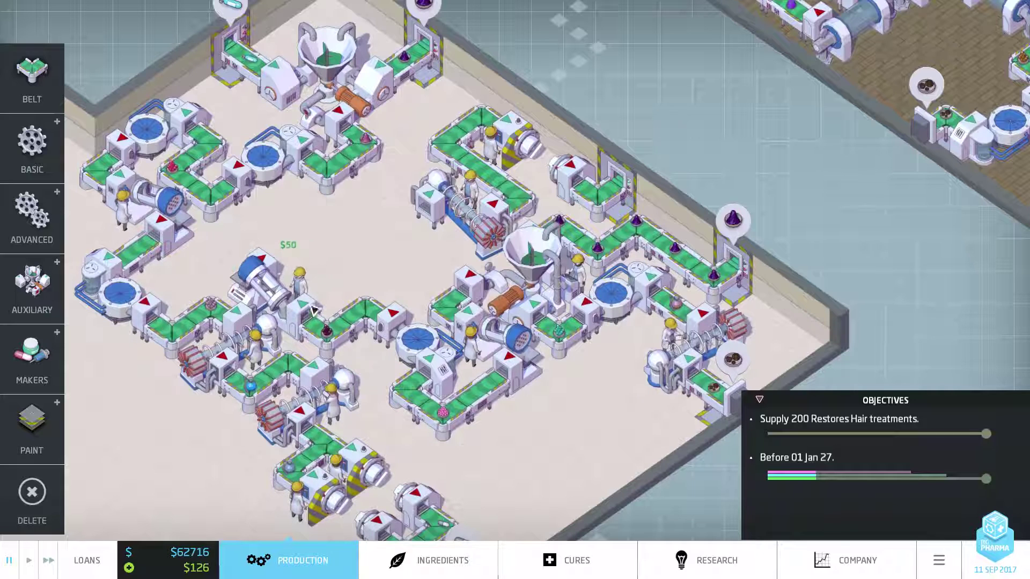
- Rotate and relocate the tube machine, then the round blue machine lower down
{"action": "left_click_drag", "start_coordinate": [288, 313], "coordinate": [377, 248]}
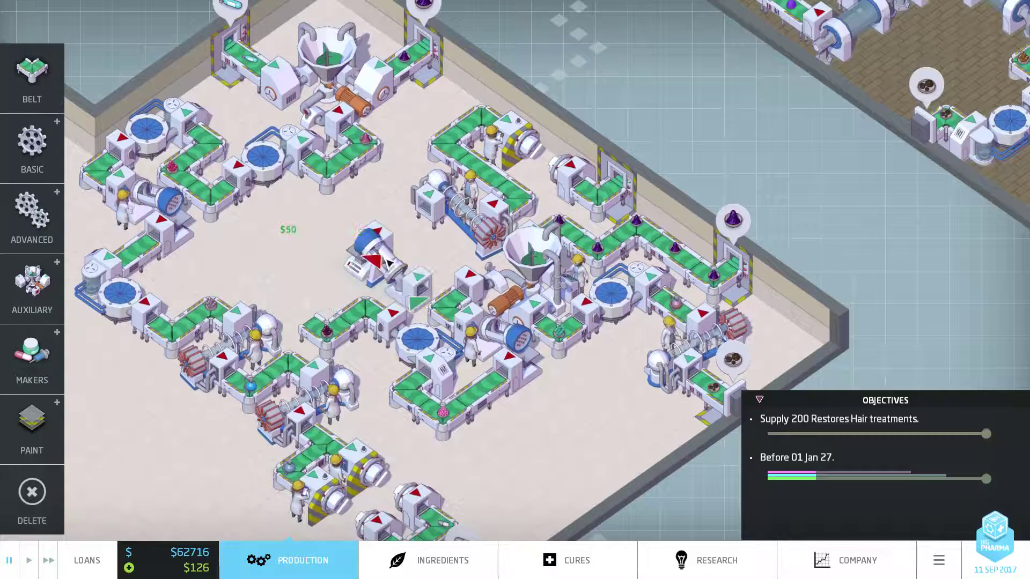
{"action": "key", "text": "r"}
{"action": "left_click", "coordinate": [363, 242]}
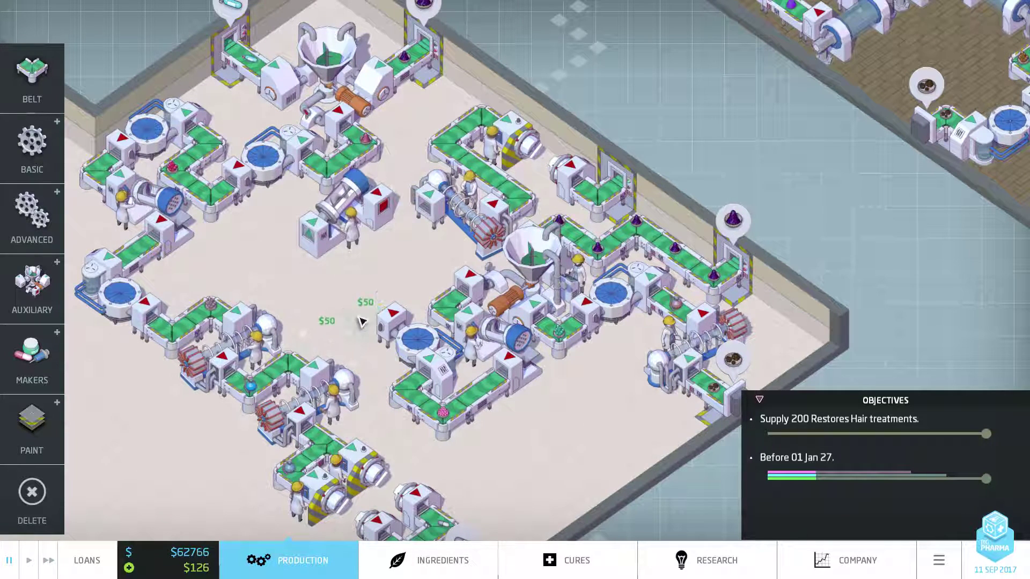
{"action": "mouse_move", "coordinate": [419, 338]}
{"action": "left_mouse_down"}
{"action": "mouse_move", "coordinate": [384, 287]}
{"action": "mouse_move", "coordinate": [405, 294]}
{"action": "left_mouse_up"}
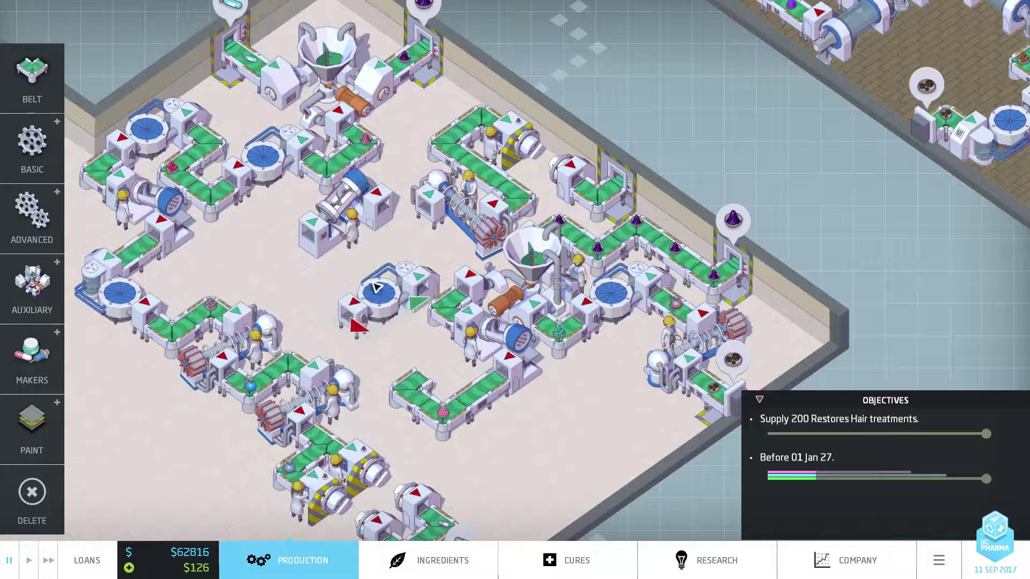
{"action": "key", "text": "r"}
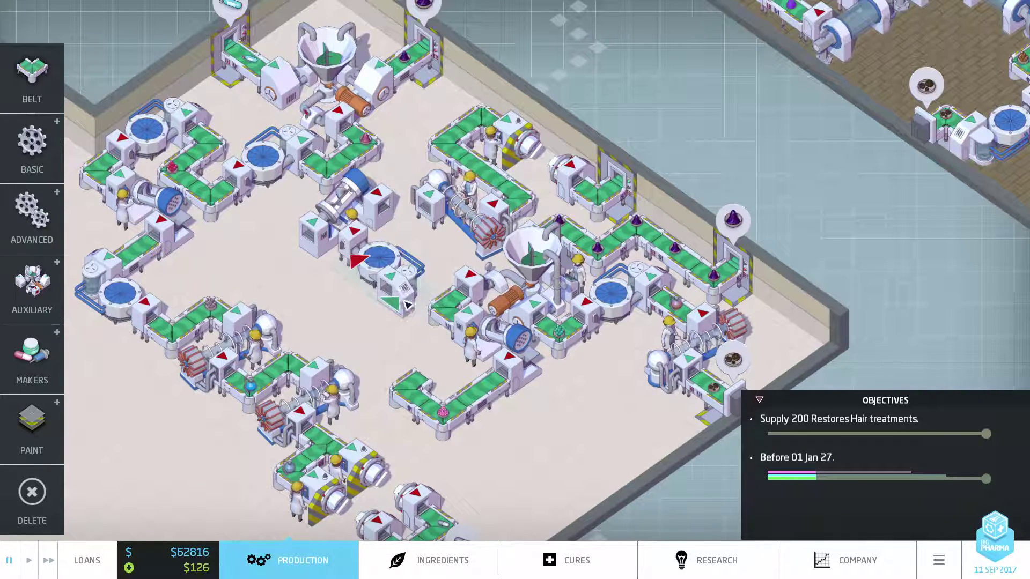
{"action": "left_click_drag", "start_coordinate": [407, 304], "coordinate": [412, 328]}
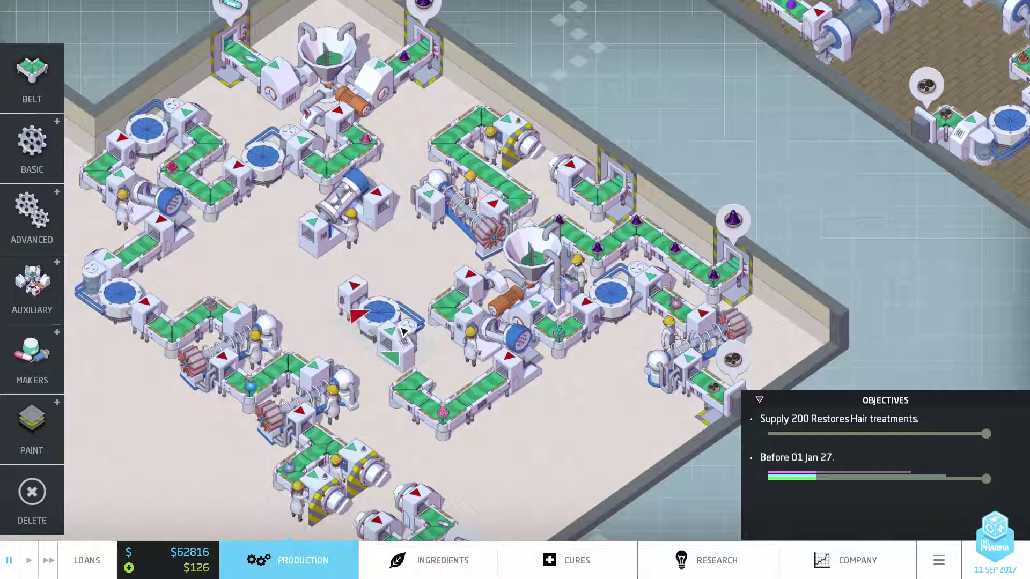
{"action": "left_click", "coordinate": [405, 330]}
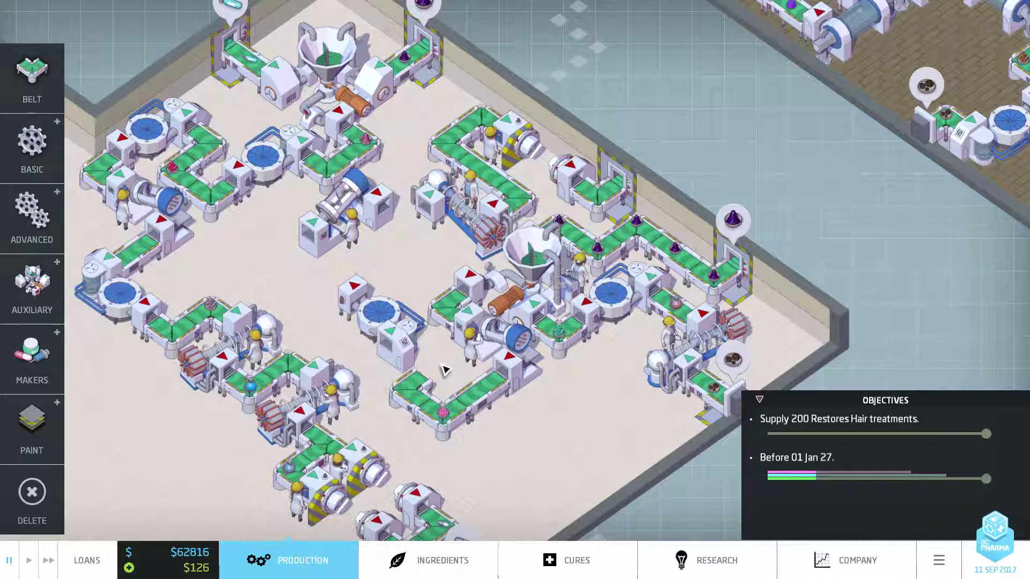
- Move the round blue machine further right, pick up the blue cylinder machine, and remove a belt piece
{"action": "key", "text": "s"}
{"action": "left_click_drag", "start_coordinate": [354, 277], "coordinate": [499, 356]}
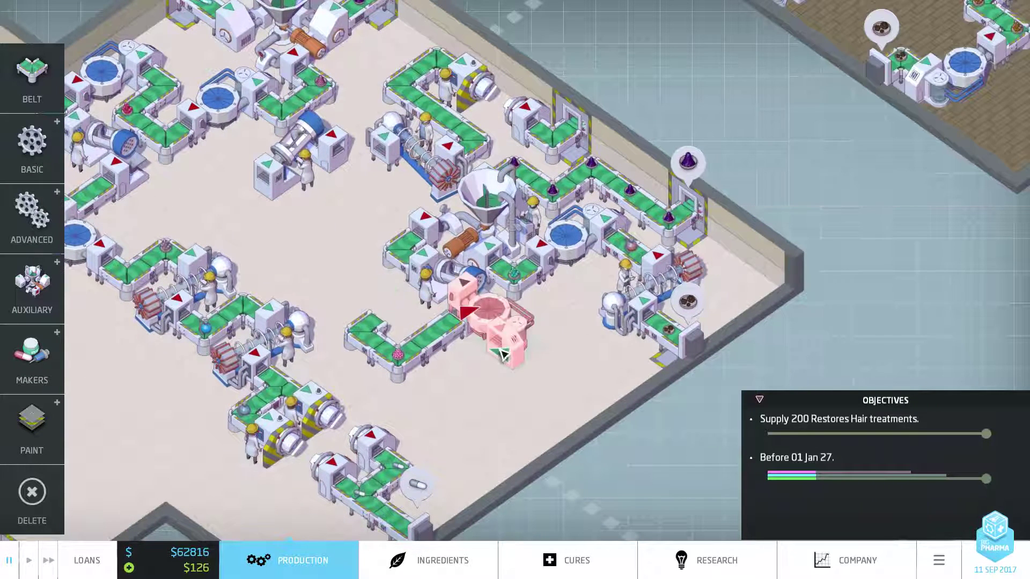
{"action": "left_click", "coordinate": [499, 356]}
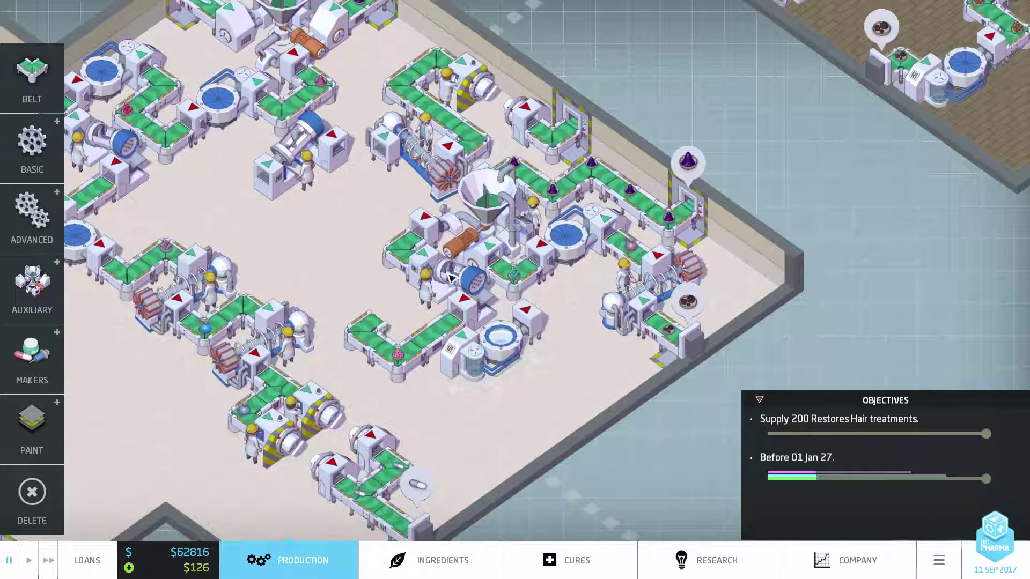
{"action": "left_click_drag", "start_coordinate": [302, 161], "coordinate": [586, 409]}
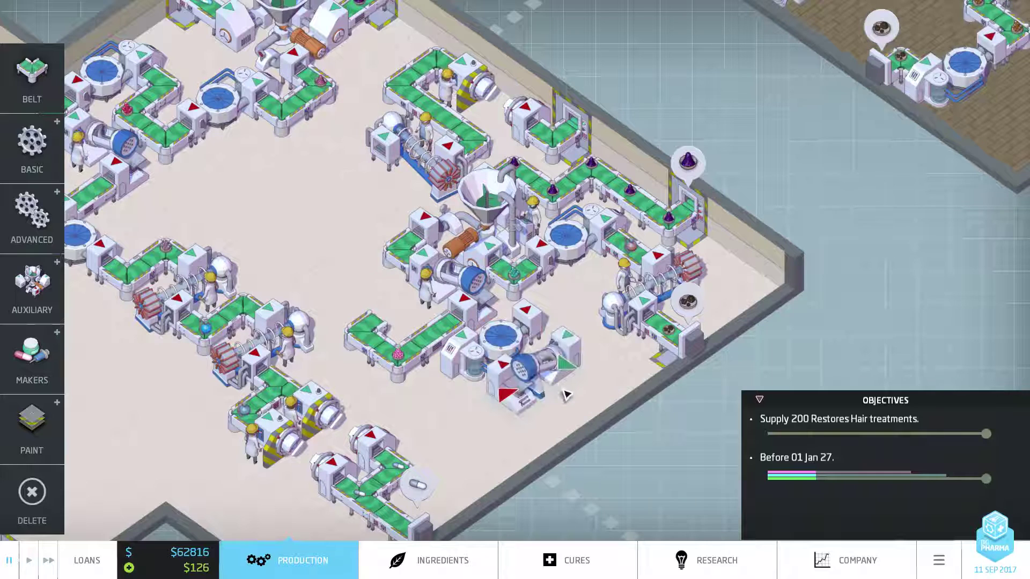
{"action": "right_click", "coordinate": [374, 330]}
- Clear old belt pieces, relocate a machine, and lay a belt from the lower machine
{"action": "key", "text": "b"}
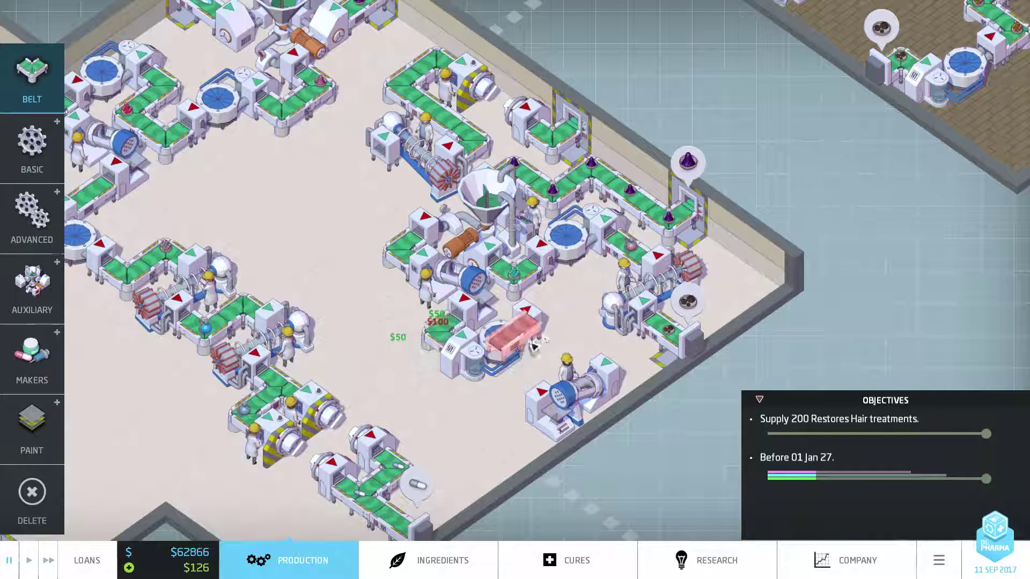
{"action": "left_click_drag", "start_coordinate": [539, 300], "coordinate": [641, 370]}
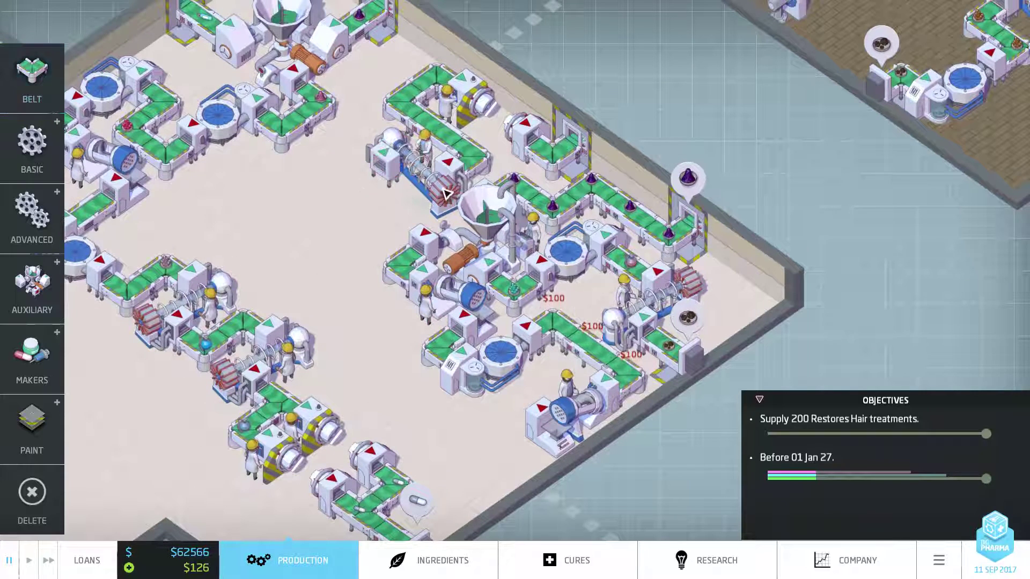
{"action": "mouse_move", "coordinate": [432, 192]}
{"action": "left_mouse_down"}
{"action": "mouse_move", "coordinate": [447, 414]}
{"action": "mouse_move", "coordinate": [394, 342]}
{"action": "mouse_move", "coordinate": [412, 350]}
{"action": "left_mouse_up"}
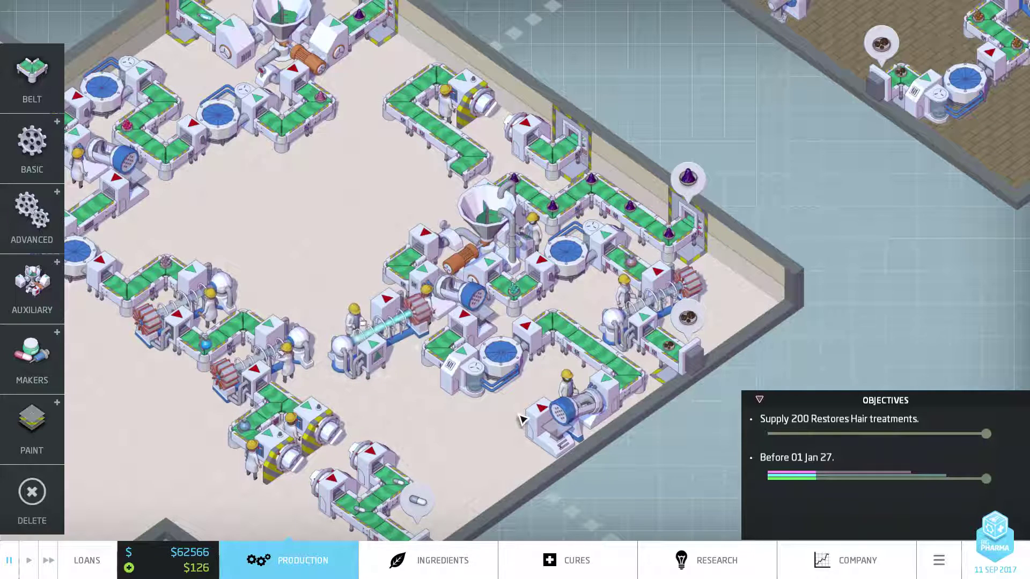
{"action": "key", "text": "b"}
{"action": "left_click_drag", "start_coordinate": [516, 411], "coordinate": [379, 354]}
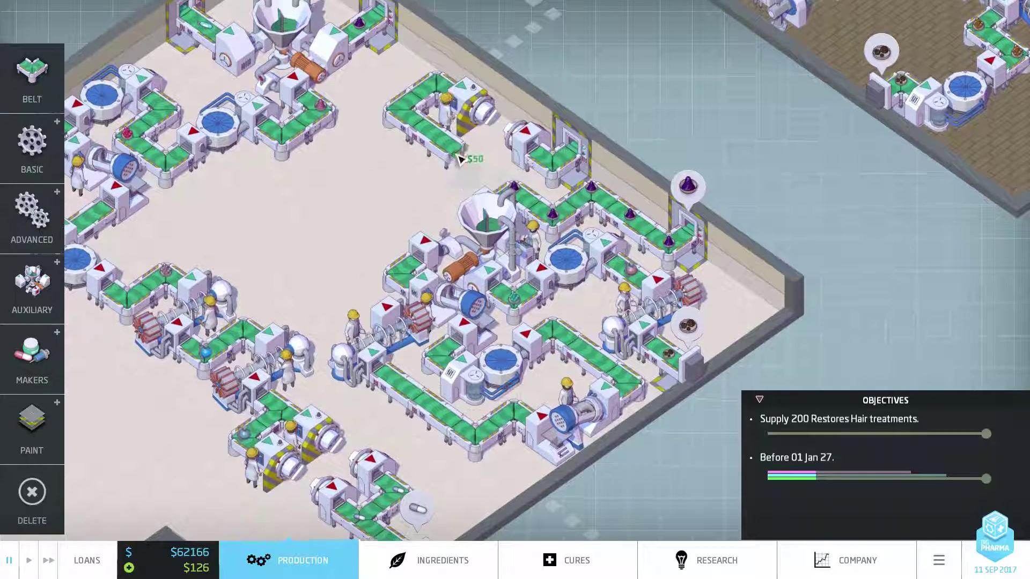
- Remove two belt pieces, move the Pill Printer, and lay a belt down-left from it
{"action": "mouse_move", "coordinate": [470, 156]}
{"action": "left_mouse_down"}
{"action": "mouse_move", "coordinate": [419, 119]}
{"action": "mouse_move", "coordinate": [465, 194]}
{"action": "left_mouse_up"}
{"action": "left_click", "coordinate": [418, 119]}
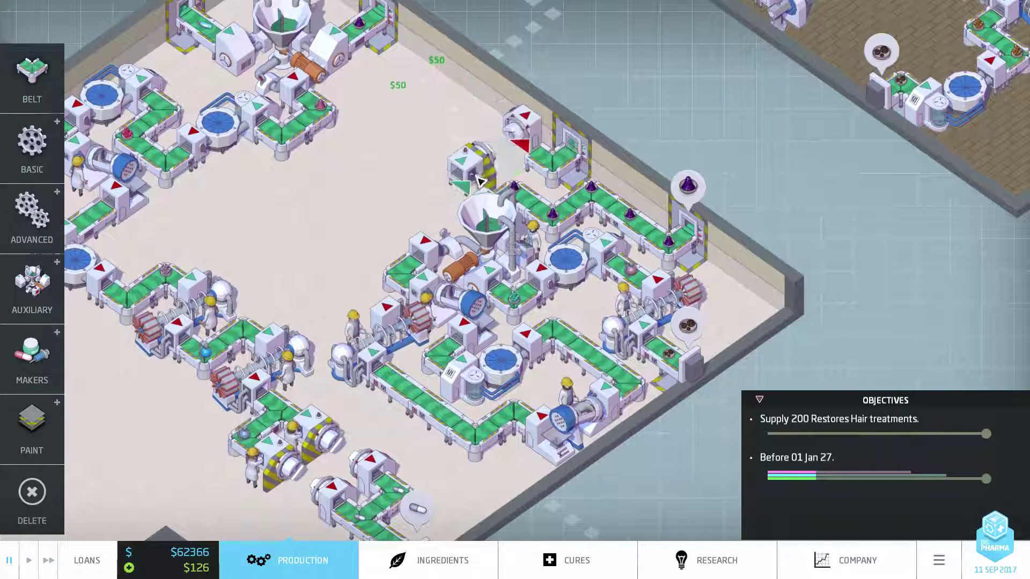
{"action": "left_click", "coordinate": [464, 193]}
{"action": "key", "text": "b"}
{"action": "left_click_drag", "start_coordinate": [362, 290], "coordinate": [435, 187]}
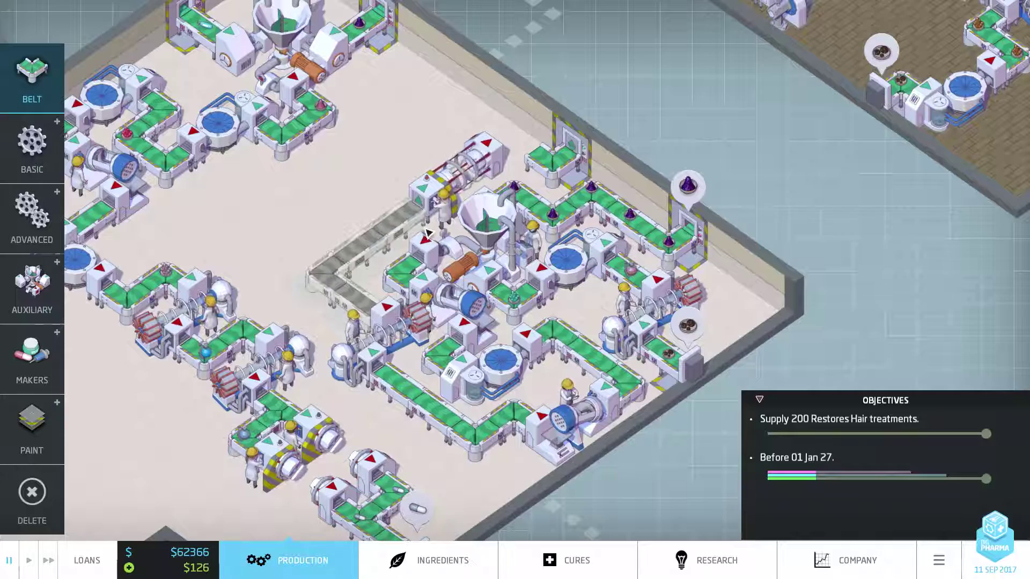
{"action": "key", "text": "s"}
{"action": "key", "text": "a"}
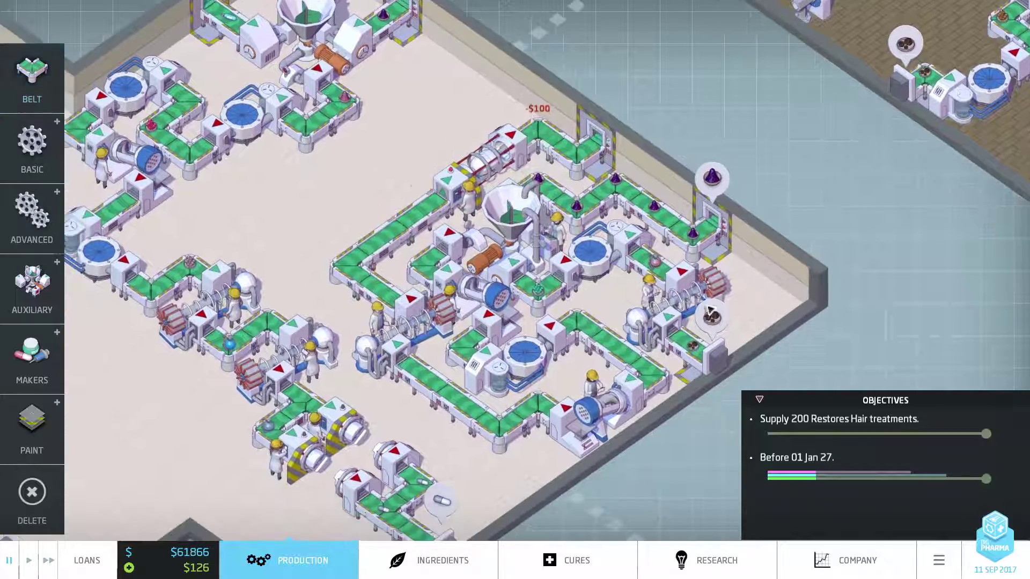
- Move the round blue and red-coil machines up-right beside the other coil machine
{"action": "key", "text": "a"}
{"action": "key", "text": "w"}
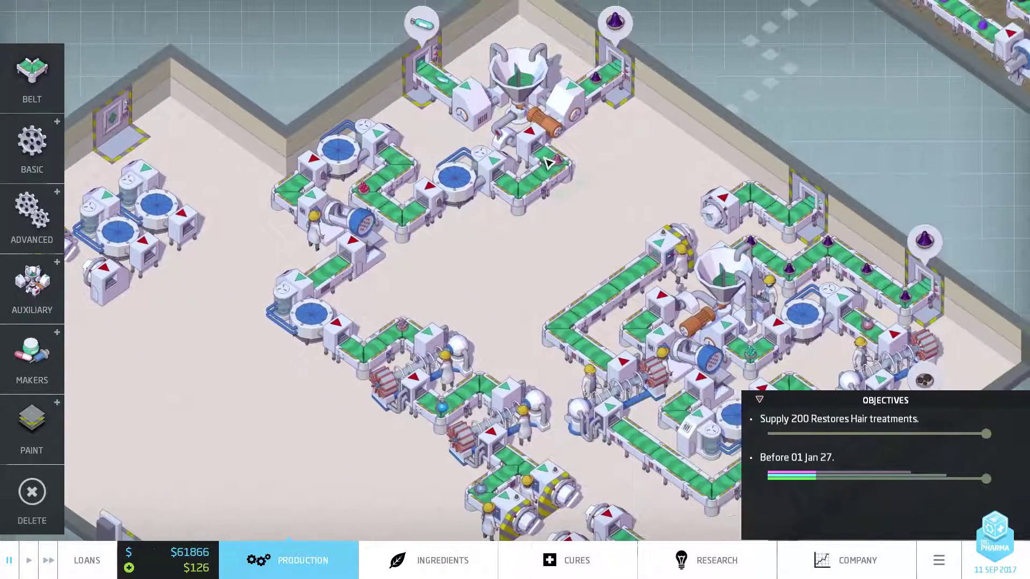
{"action": "key", "text": "w"}
{"action": "key", "text": "s"}
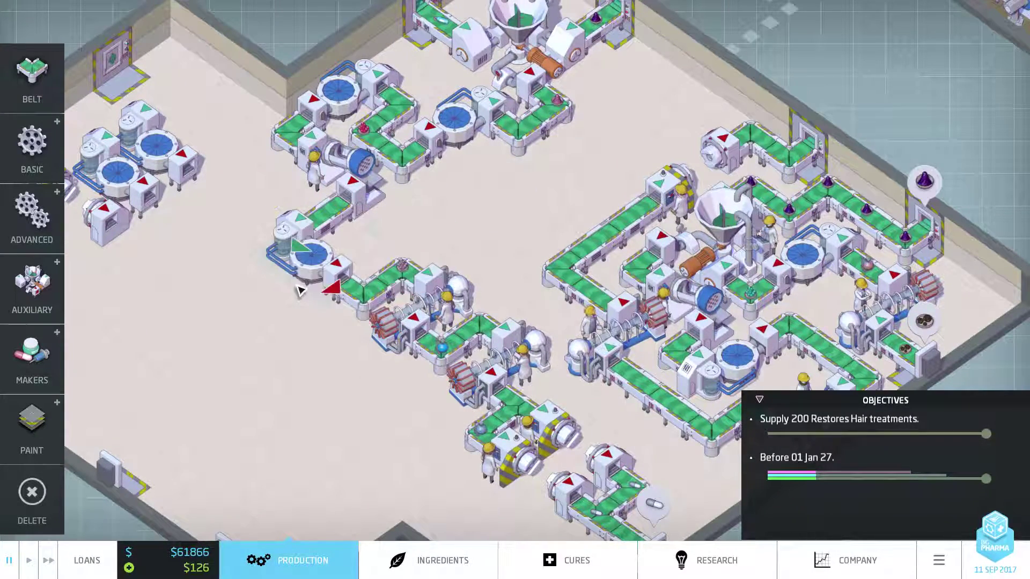
{"action": "left_click_drag", "start_coordinate": [312, 264], "coordinate": [413, 251]}
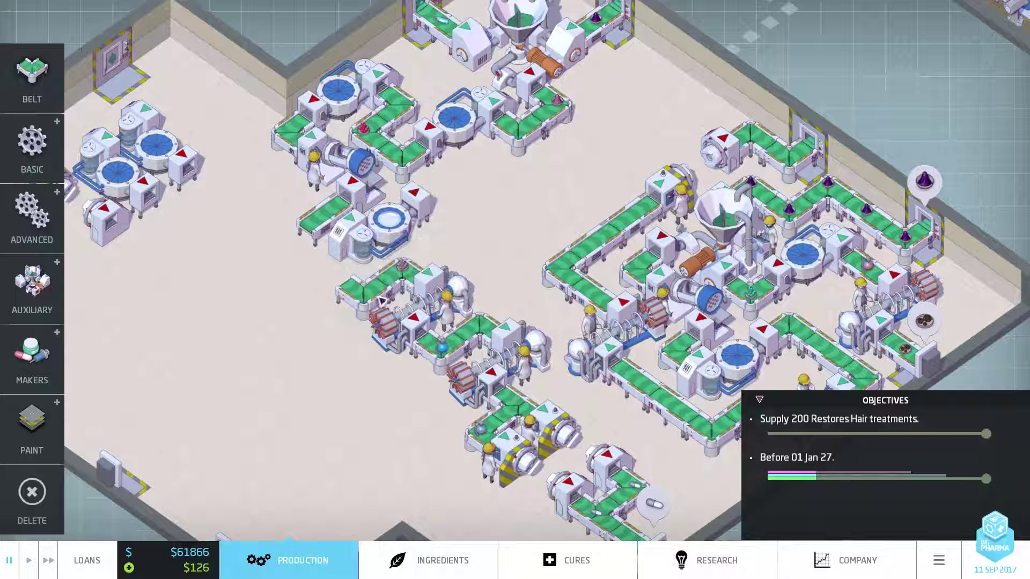
{"action": "left_click_drag", "start_coordinate": [441, 291], "coordinate": [491, 208]}
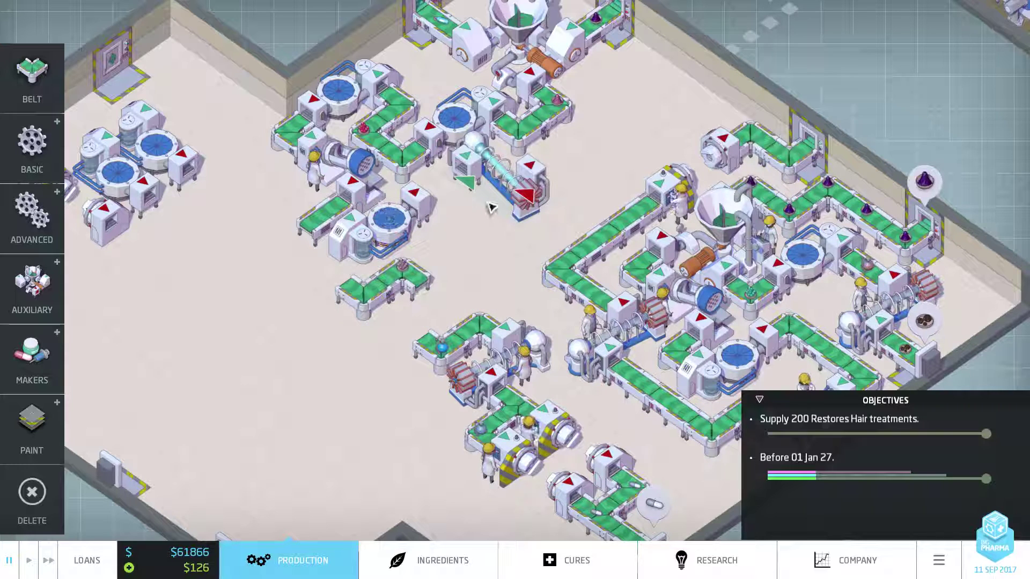
{"action": "left_click_drag", "start_coordinate": [509, 368], "coordinate": [505, 241]}
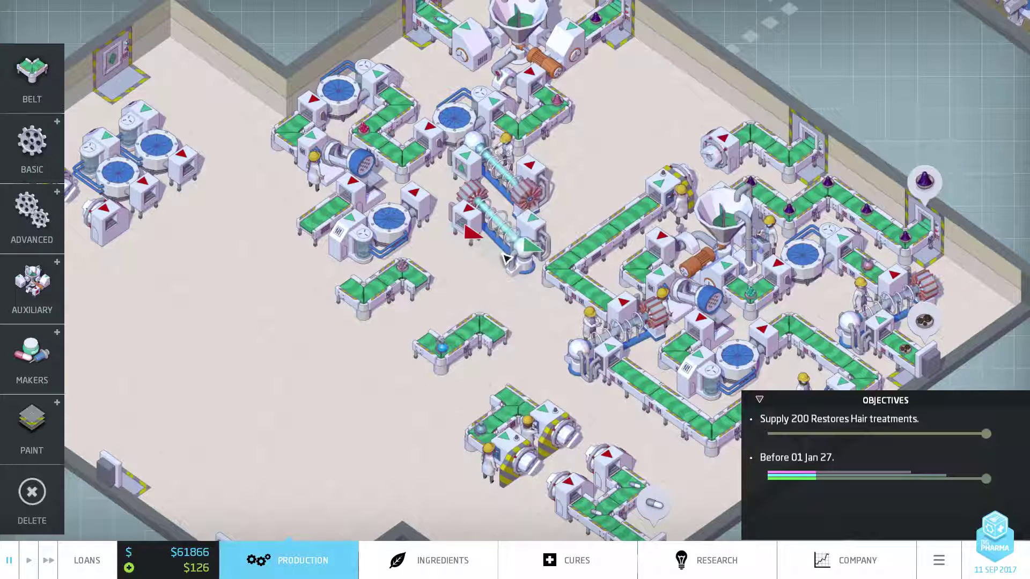
{"action": "scroll", "coordinate": [484, 338], "scroll_direction": "down", "scroll_amount": 2}
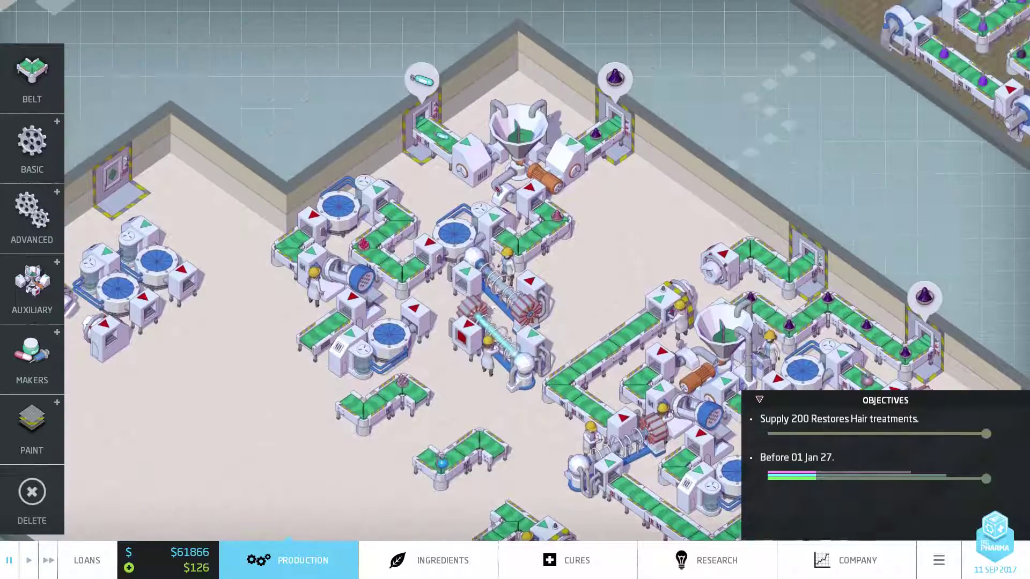
{"action": "scroll", "coordinate": [466, 314], "scroll_direction": "up", "scroll_amount": 2}
- Remove old belts and move the Pill Printer next to the coil machines
{"action": "mouse_move", "coordinate": [489, 291]}
{"action": "left_mouse_down"}
{"action": "mouse_move", "coordinate": [326, 161]}
{"action": "mouse_move", "coordinate": [559, 104]}
{"action": "mouse_move", "coordinate": [592, 137]}
{"action": "mouse_move", "coordinate": [563, 186]}
{"action": "left_mouse_up"}
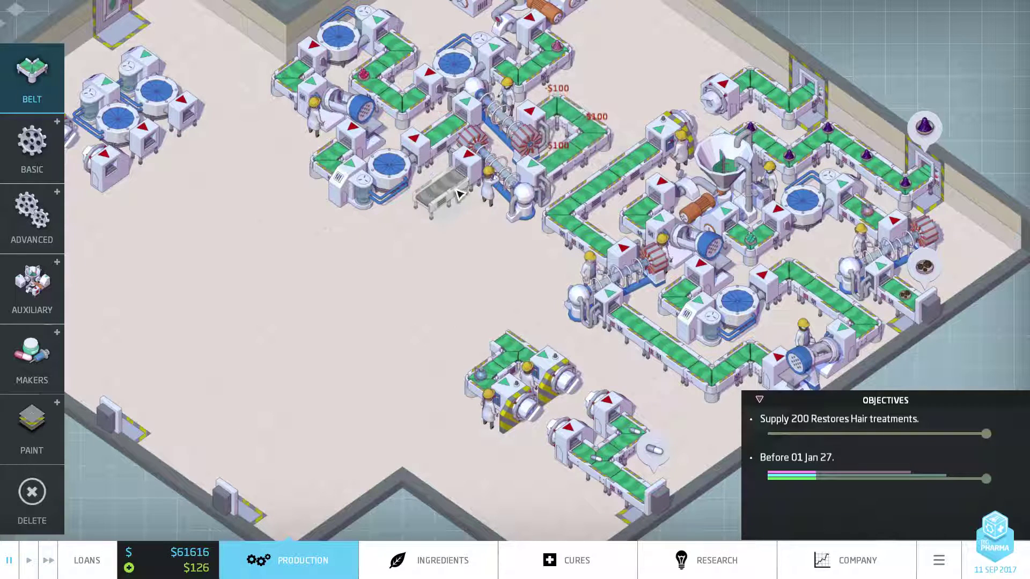
{"action": "right_click", "coordinate": [529, 287]}
{"action": "mouse_move", "coordinate": [560, 371]}
{"action": "left_mouse_down"}
{"action": "mouse_move", "coordinate": [500, 233]}
{"action": "mouse_move", "coordinate": [447, 218]}
{"action": "left_mouse_up"}
{"action": "left_click_drag", "start_coordinate": [519, 358], "coordinate": [491, 377]}
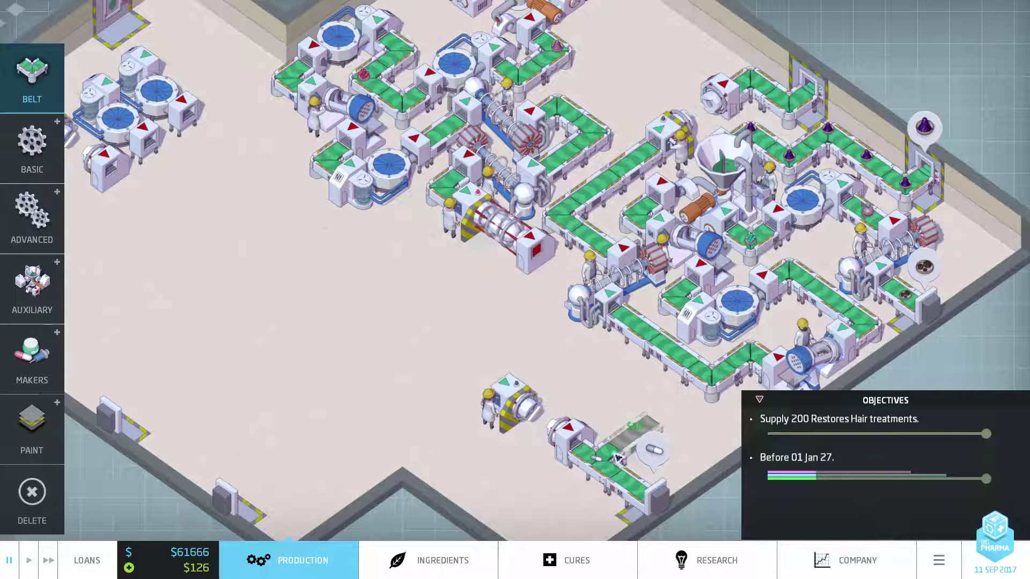
{"action": "mouse_move", "coordinate": [511, 400]}
{"action": "left_mouse_down"}
{"action": "mouse_move", "coordinate": [640, 500]}
{"action": "mouse_move", "coordinate": [402, 339]}
{"action": "left_mouse_up"}
- Build a long belt run down to the room's lower wall
{"action": "key", "text": "w"}
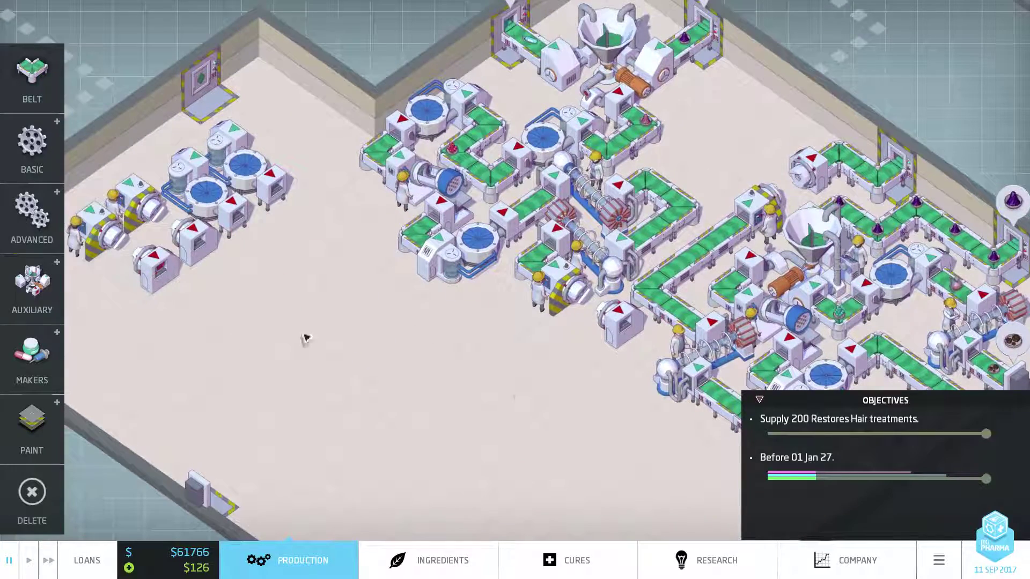
{"action": "scroll", "coordinate": [306, 338], "scroll_direction": "down", "scroll_amount": 2}
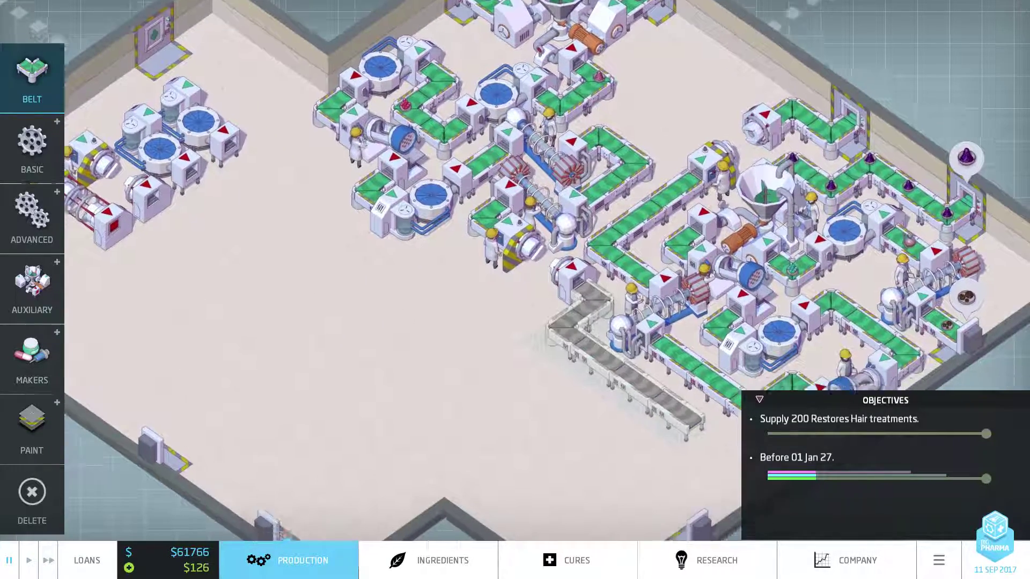
{"action": "scroll", "coordinate": [654, 346], "scroll_direction": "up", "scroll_amount": 2}
{"action": "left_click_drag", "start_coordinate": [654, 346], "coordinate": [483, 153]}
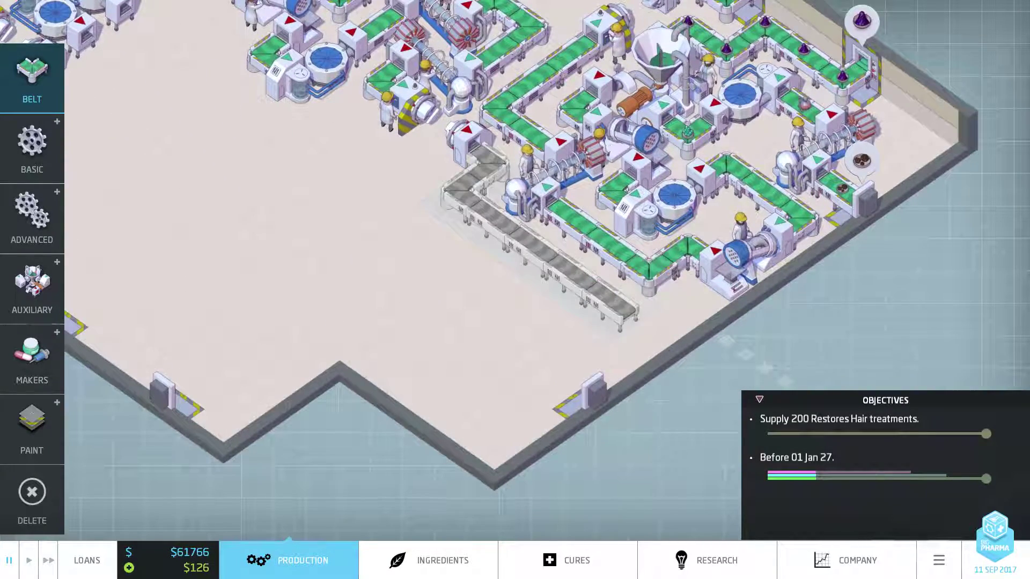
{"action": "key", "text": "w"}
{"action": "key", "text": "a"}
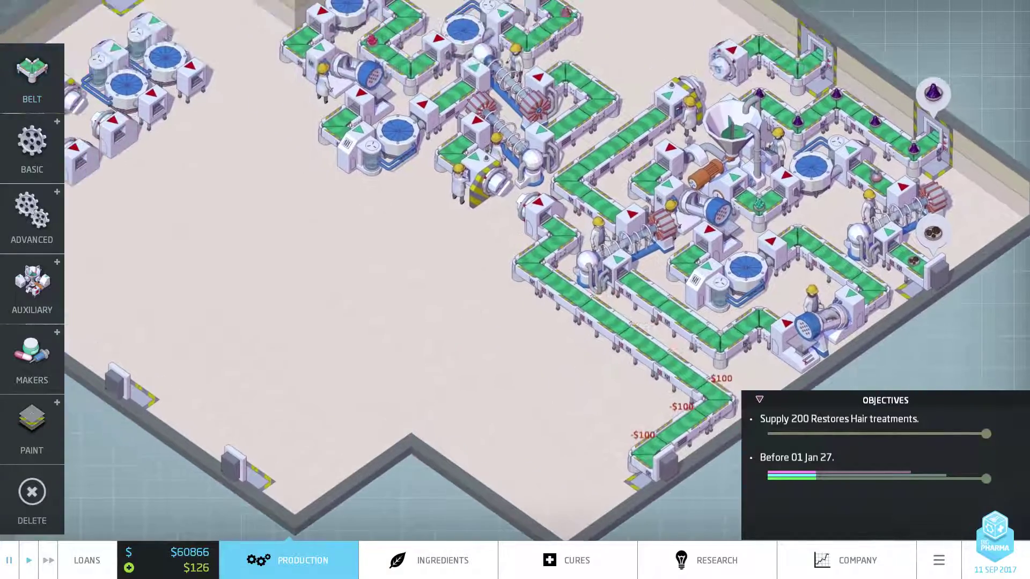
{"action": "scroll", "coordinate": [462, 348], "scroll_direction": "down", "scroll_amount": 2}
{"action": "scroll", "coordinate": [444, 338], "scroll_direction": "up", "scroll_amount": 1}
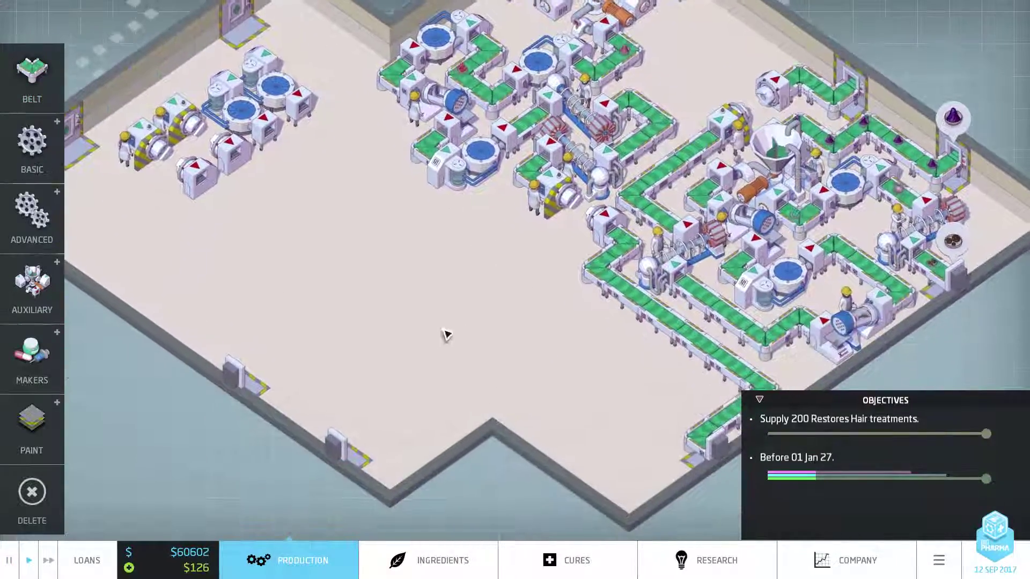
{"action": "scroll", "coordinate": [397, 366], "scroll_direction": "up", "scroll_amount": 2}
{"action": "scroll", "coordinate": [292, 341], "scroll_direction": "up", "scroll_amount": 1}
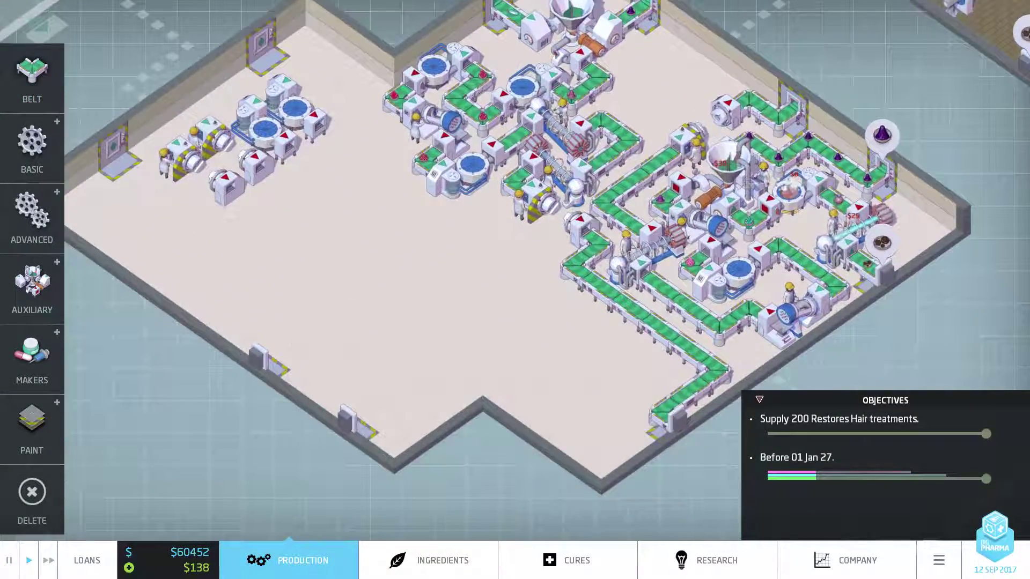
{"action": "scroll", "coordinate": [412, 240], "scroll_direction": "down", "scroll_amount": 1}
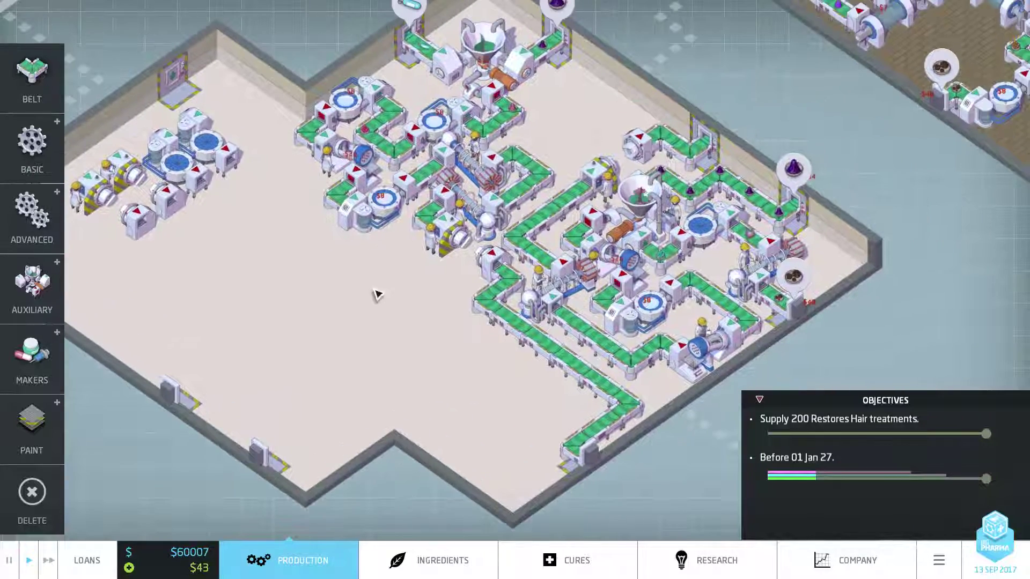
{"action": "scroll", "coordinate": [335, 360], "scroll_direction": "up", "scroll_amount": 1}
{"action": "scroll", "coordinate": [336, 360], "scroll_direction": "up", "scroll_amount": 1}
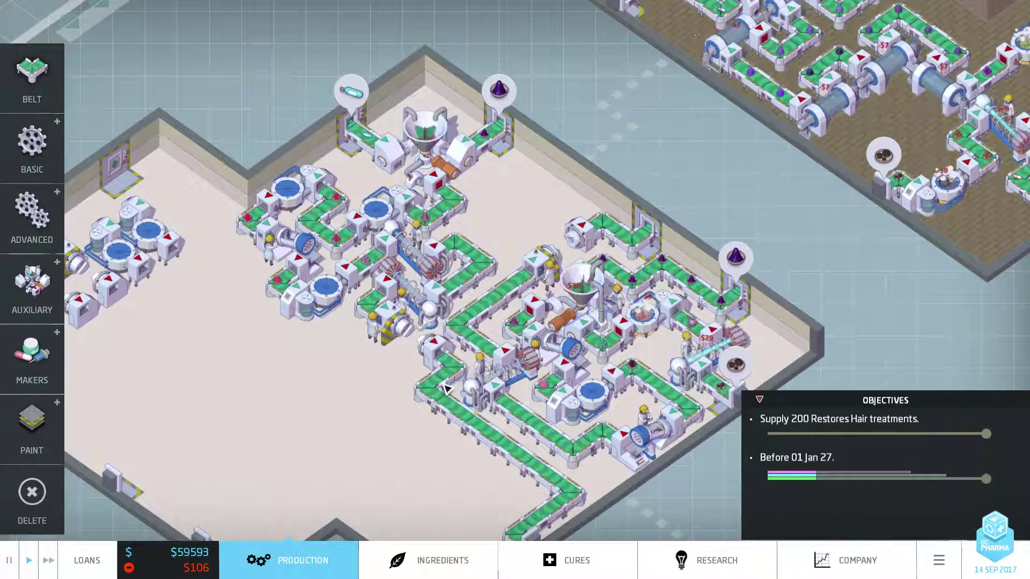
- Check the Multimixer's process details
{"action": "left_click", "coordinate": [450, 125]}
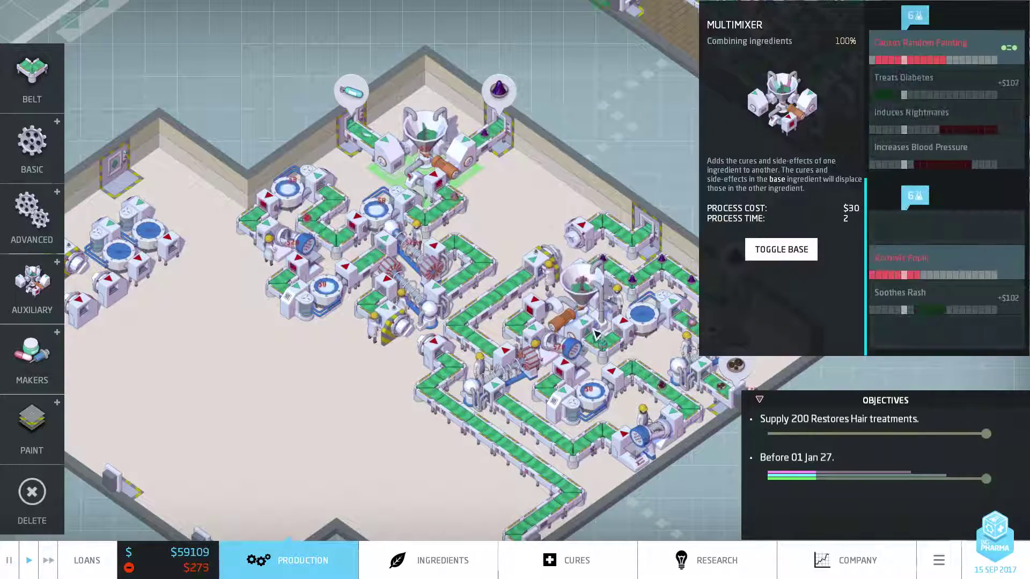
{"action": "scroll", "coordinate": [424, 402], "scroll_direction": "up", "scroll_amount": 1}
{"action": "left_click", "coordinate": [425, 402]}
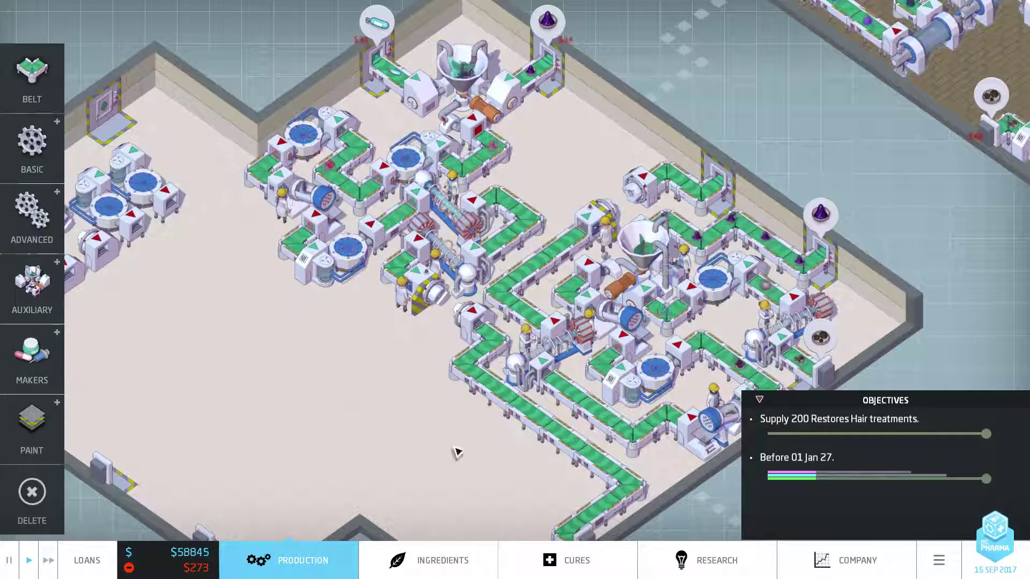
{"action": "key", "text": "d"}
{"action": "scroll", "coordinate": [464, 421], "scroll_direction": "down", "scroll_amount": 1}
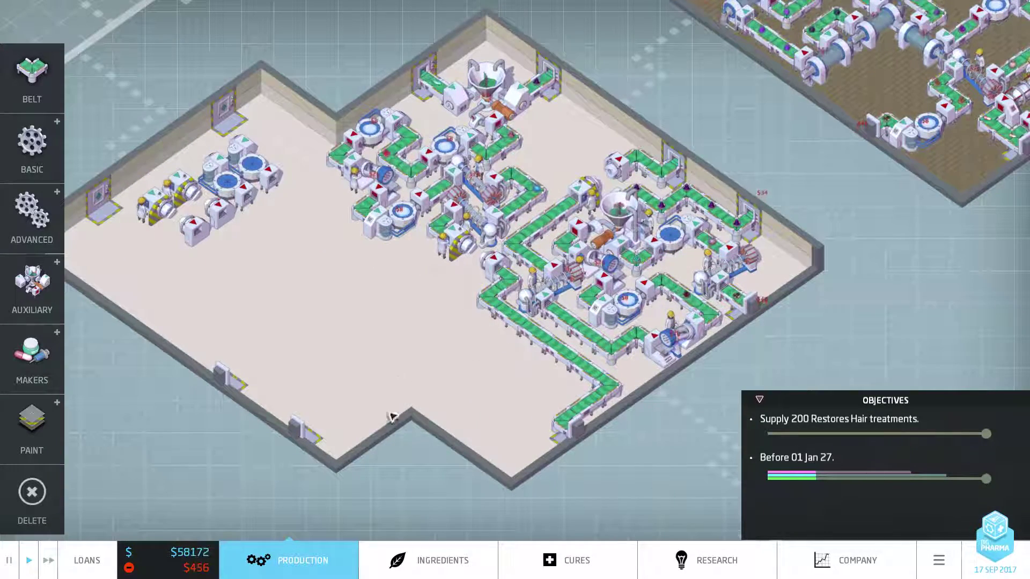
- Pan between the brown-floored factory and the white room, then open the Research tree
{"action": "key", "text": "w"}
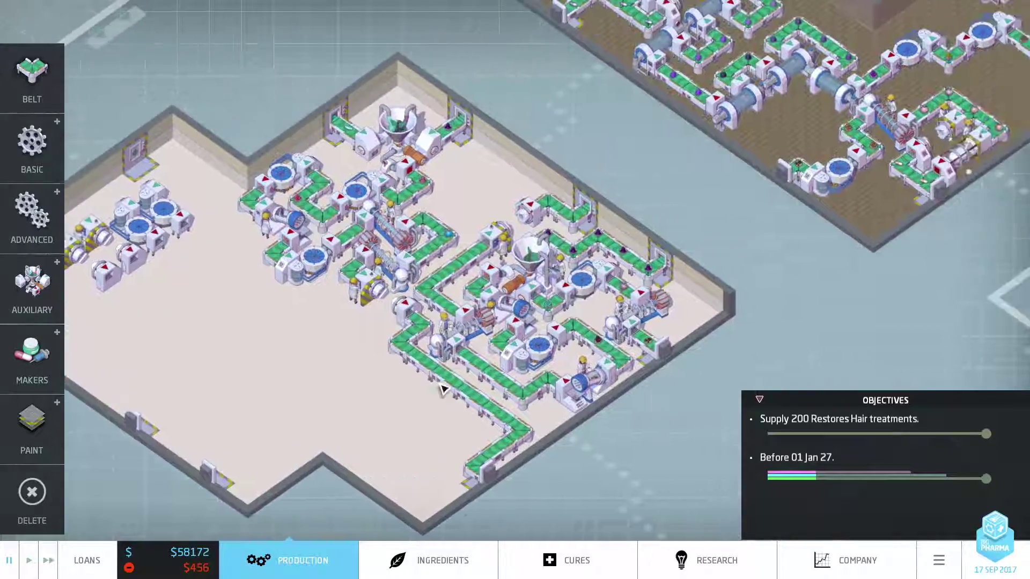
{"action": "key", "text": "d"}
{"action": "key", "text": "w"}
{"action": "key", "text": "d"}
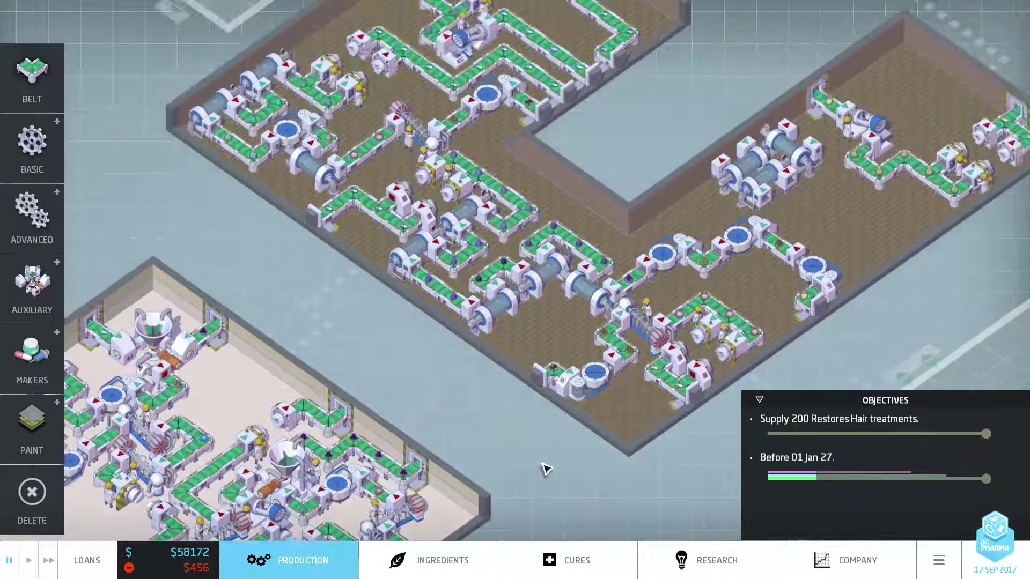
{"action": "key", "text": "s"}
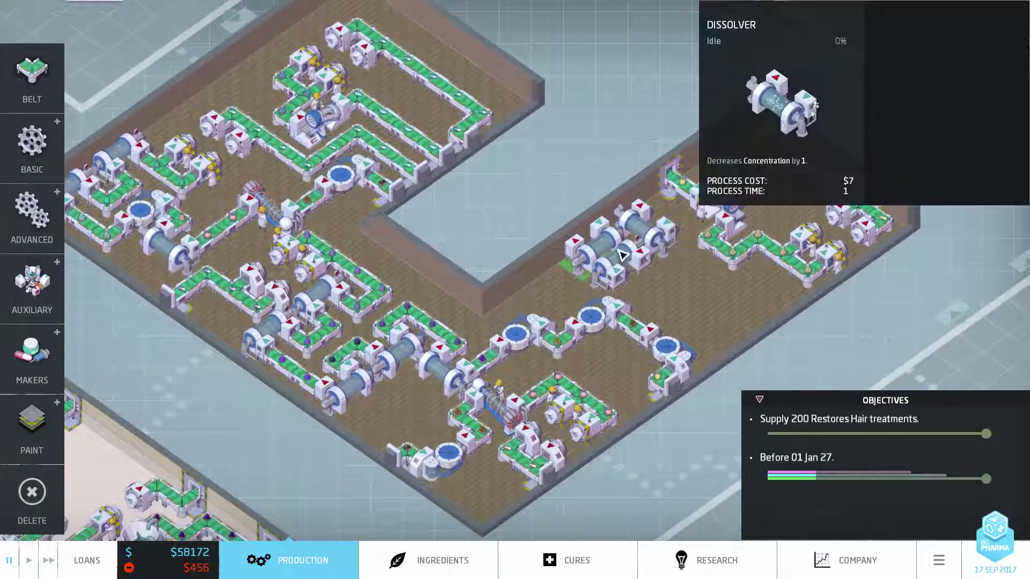
{"action": "key", "text": "s"}
{"action": "key", "text": "a"}
{"action": "scroll", "coordinate": [237, 366], "scroll_direction": "up", "scroll_amount": 2}
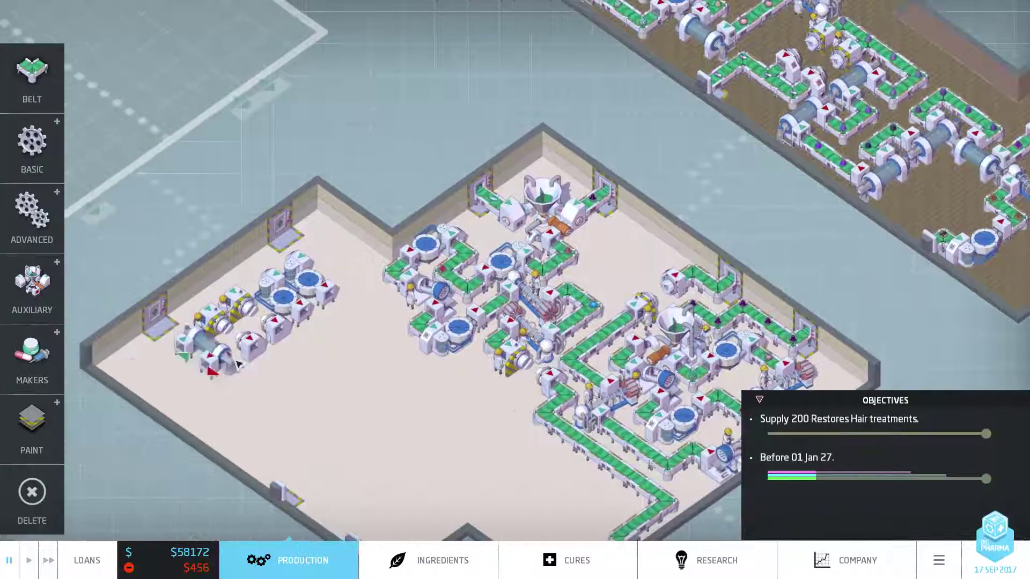
{"action": "key", "text": "d"}
{"action": "key", "text": "w"}
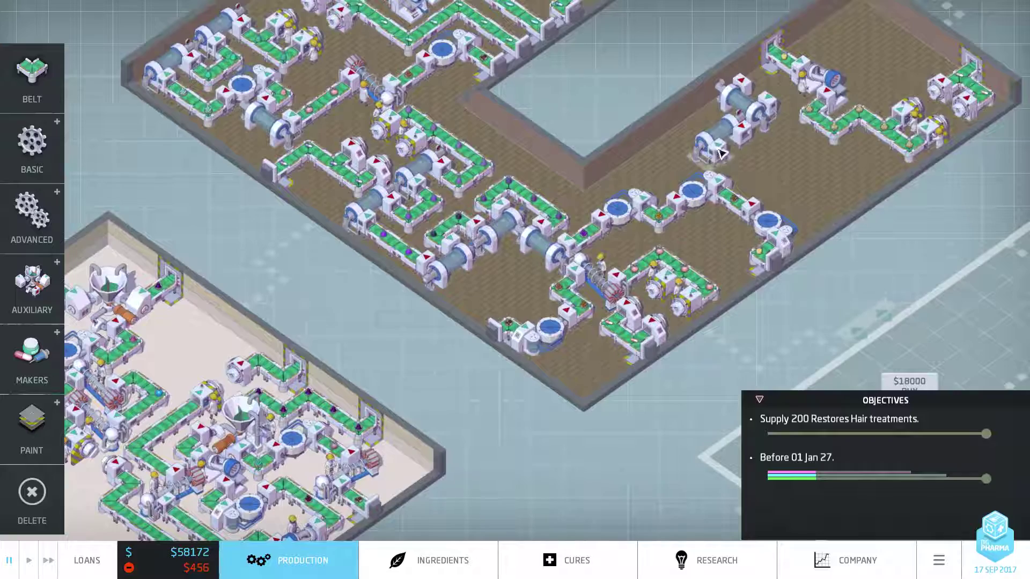
{"action": "key", "text": "s"}
{"action": "key", "text": "a"}
{"action": "scroll", "coordinate": [268, 317], "scroll_direction": "up", "scroll_amount": 2}
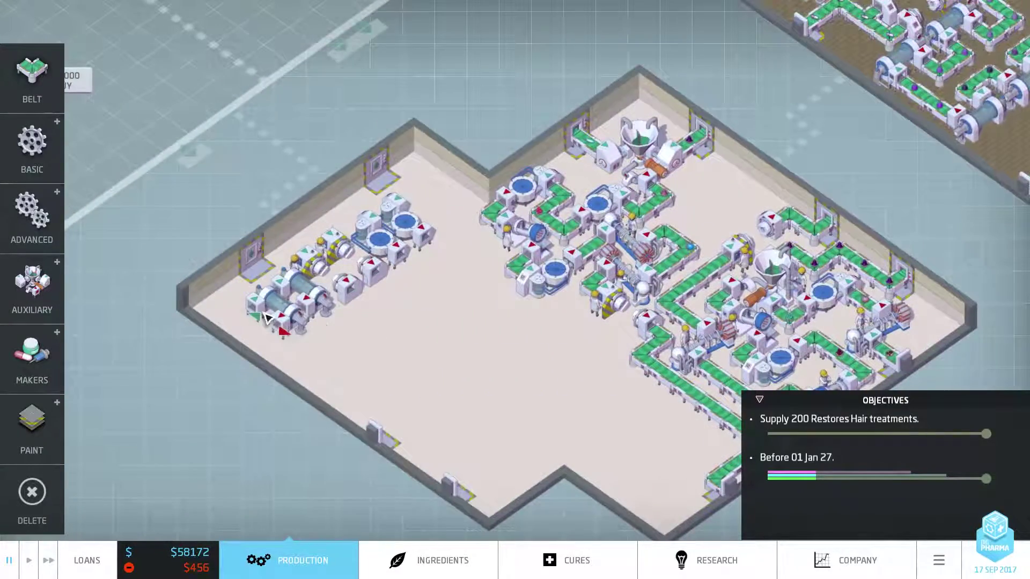
{"action": "scroll", "coordinate": [268, 318], "scroll_direction": "down", "scroll_amount": 2}
{"action": "key", "text": "w"}
{"action": "key", "text": "d"}
{"action": "scroll", "coordinate": [626, 233], "scroll_direction": "up", "scroll_amount": 2}
{"action": "scroll", "coordinate": [724, 158], "scroll_direction": "down", "scroll_amount": 2}
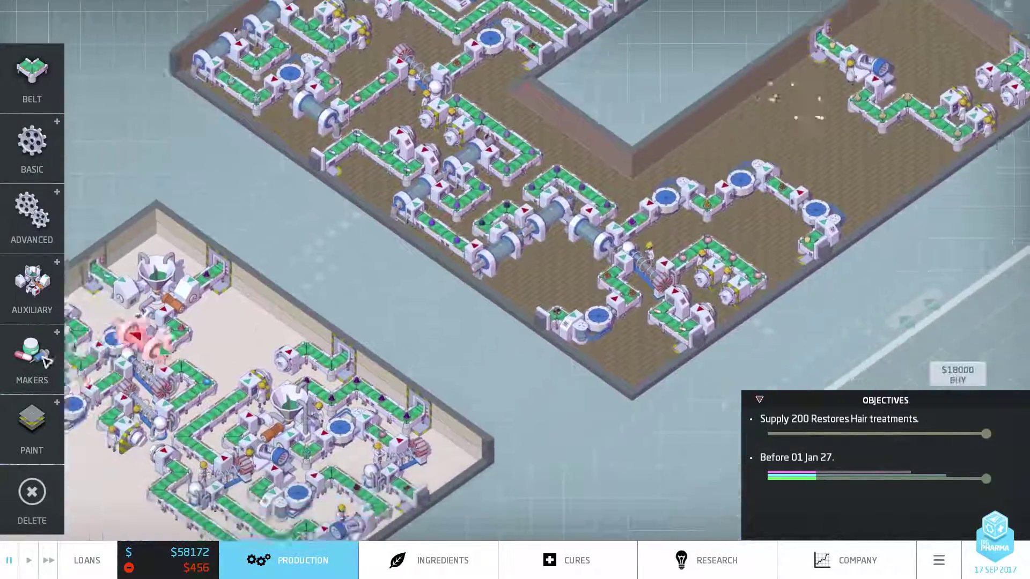
{"action": "scroll", "coordinate": [237, 185], "scroll_direction": "up", "scroll_amount": 2}
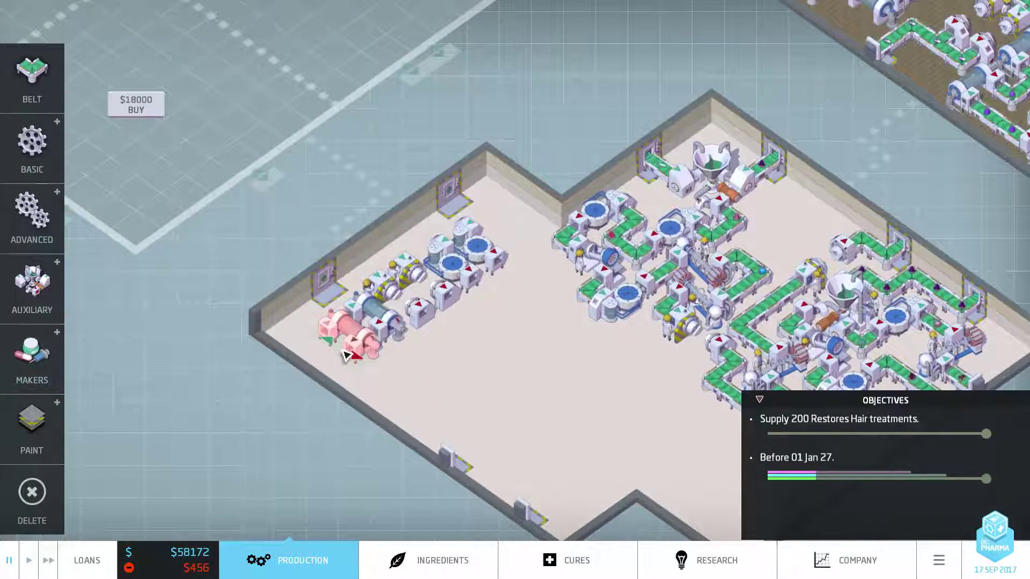
{"action": "left_click", "coordinate": [698, 563]}
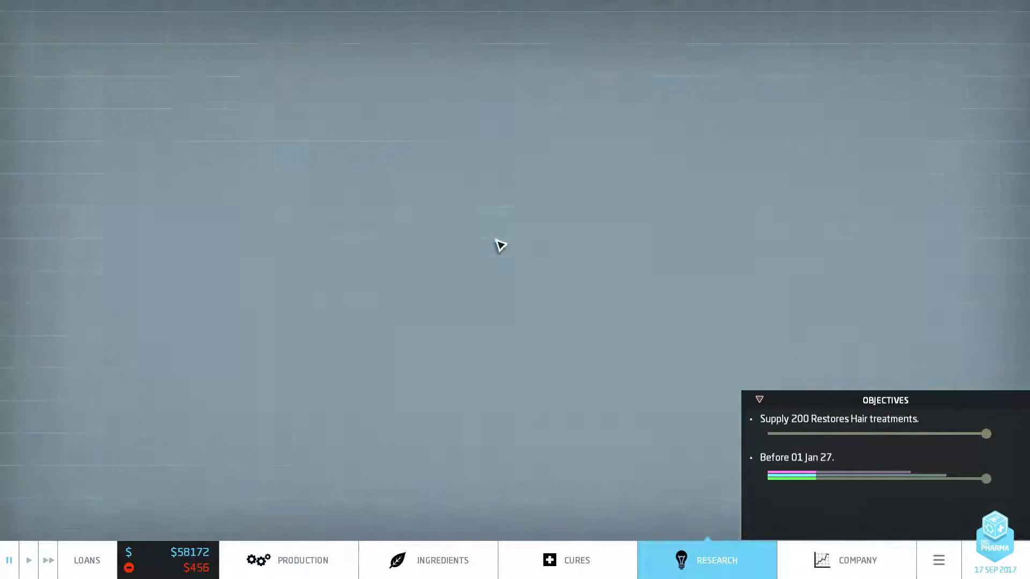
{"action": "scroll", "coordinate": [488, 287], "scroll_direction": "down", "scroll_amount": 5}
{"action": "scroll", "coordinate": [490, 287], "scroll_direction": "down", "scroll_amount": 3}
{"action": "scroll", "coordinate": [421, 391], "scroll_direction": "up", "scroll_amount": 2}
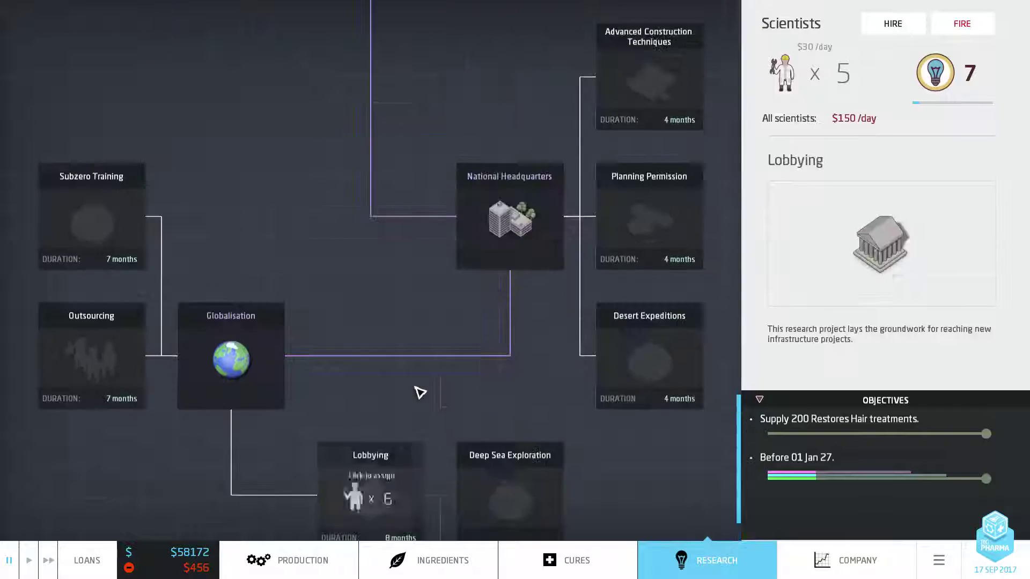
{"action": "scroll", "coordinate": [407, 395], "scroll_direction": "up", "scroll_amount": 1}
{"action": "scroll", "coordinate": [406, 395], "scroll_direction": "down", "scroll_amount": 2}
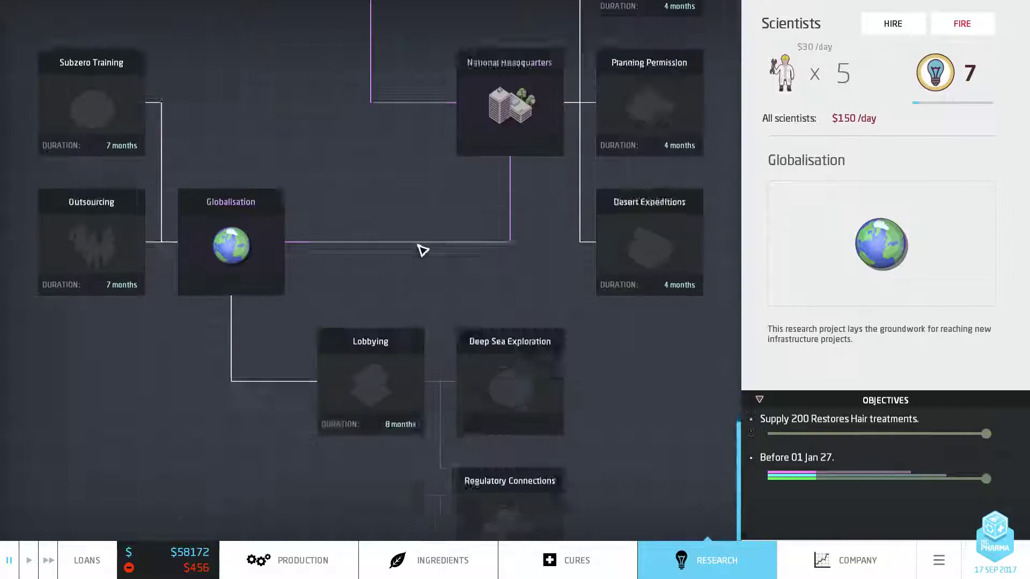
{"action": "scroll", "coordinate": [304, 427], "scroll_direction": "down", "scroll_amount": 2}
{"action": "scroll", "coordinate": [307, 429], "scroll_direction": "down", "scroll_amount": 5}
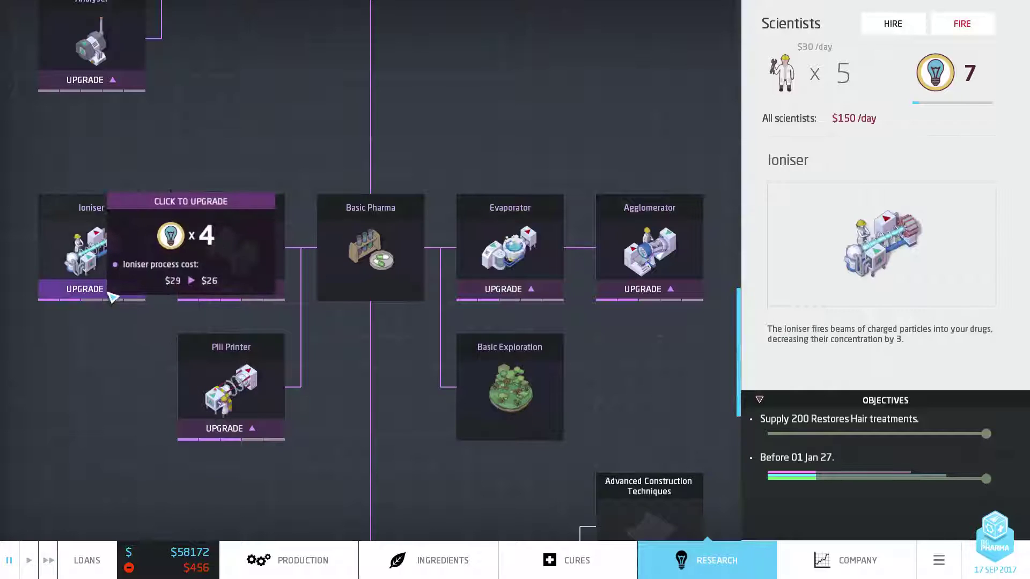
{"action": "scroll", "coordinate": [283, 384], "scroll_direction": "up", "scroll_amount": 3}
{"action": "scroll", "coordinate": [302, 395], "scroll_direction": "up", "scroll_amount": 3}
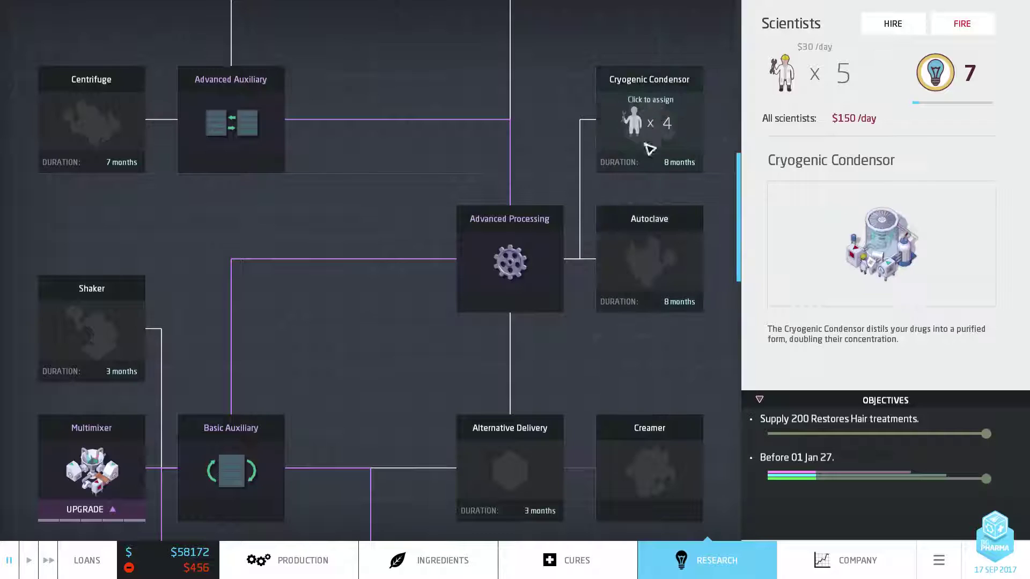
{"action": "scroll", "coordinate": [488, 322], "scroll_direction": "up", "scroll_amount": 2}
{"action": "scroll", "coordinate": [487, 322], "scroll_direction": "up", "scroll_amount": 3}
{"action": "scroll", "coordinate": [379, 376], "scroll_direction": "down", "scroll_amount": 3}
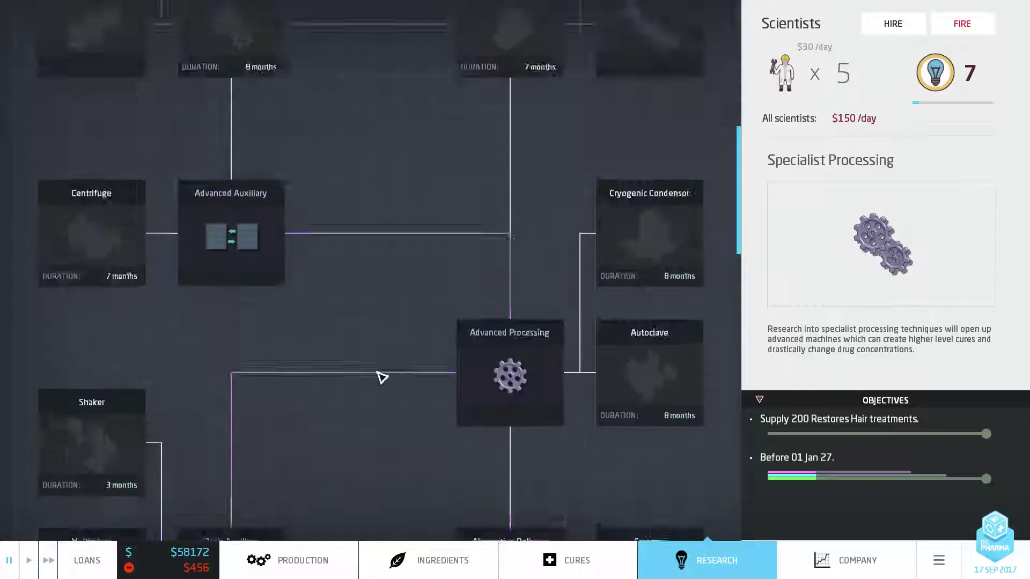
{"action": "scroll", "coordinate": [380, 375], "scroll_direction": "down", "scroll_amount": 3}
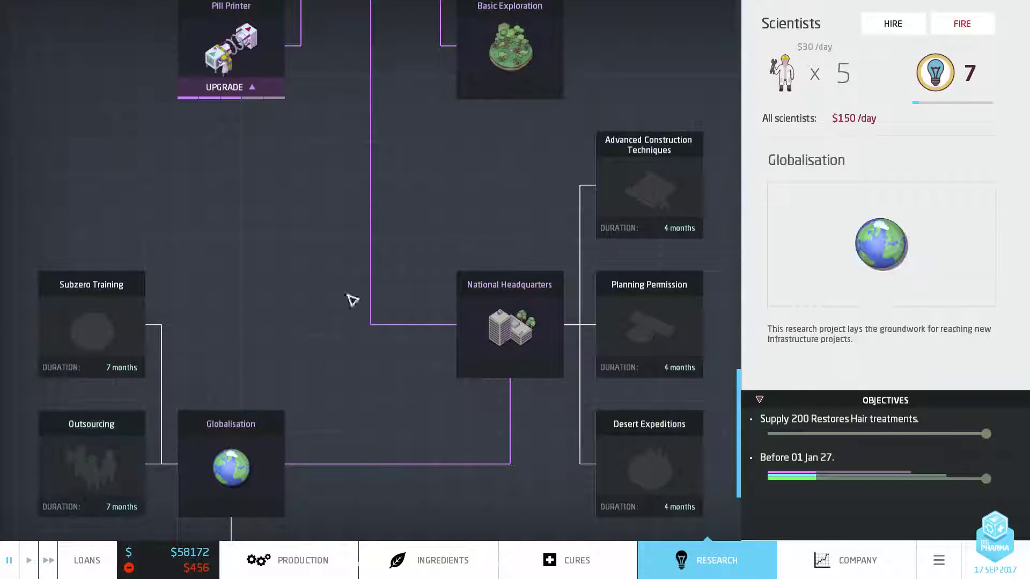
{"action": "scroll", "coordinate": [355, 289], "scroll_direction": "down", "scroll_amount": 5}
{"action": "scroll", "coordinate": [407, 286], "scroll_direction": "up", "scroll_amount": 5}
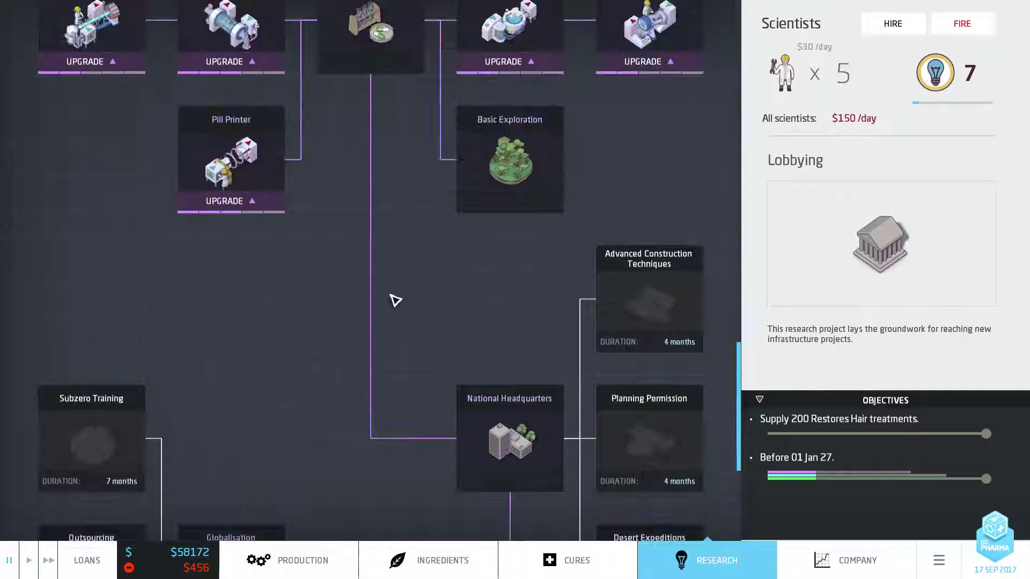
{"action": "scroll", "coordinate": [315, 322], "scroll_direction": "down", "scroll_amount": 5}
{"action": "scroll", "coordinate": [315, 322], "scroll_direction": "up", "scroll_amount": 5}
{"action": "scroll", "coordinate": [319, 323], "scroll_direction": "up", "scroll_amount": 3}
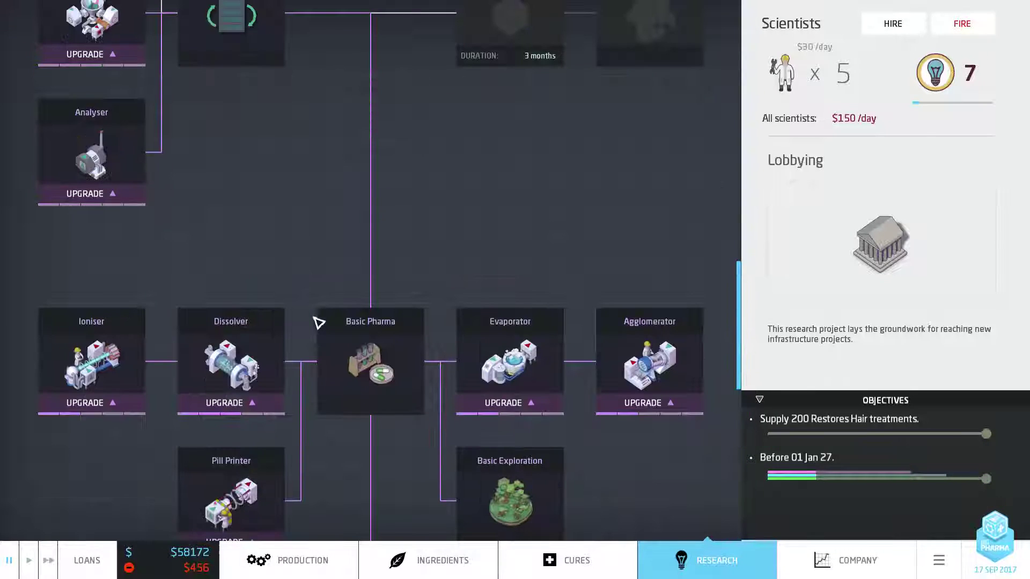
{"action": "scroll", "coordinate": [318, 322], "scroll_direction": "up", "scroll_amount": 2}
{"action": "scroll", "coordinate": [319, 323], "scroll_direction": "up", "scroll_amount": 2}
{"action": "scroll", "coordinate": [318, 323], "scroll_direction": "up", "scroll_amount": 2}
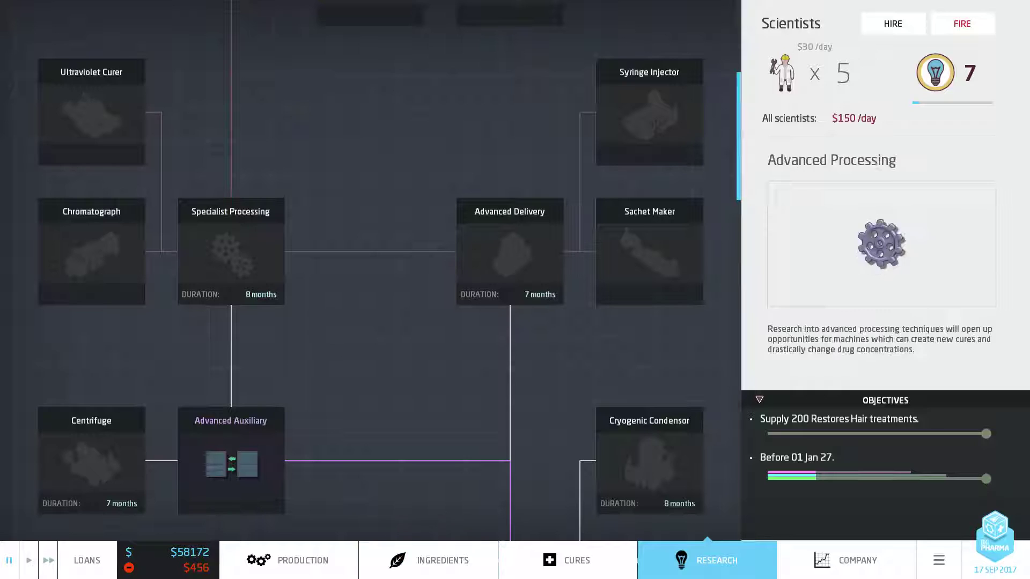
{"action": "left_click", "coordinate": [624, 566]}
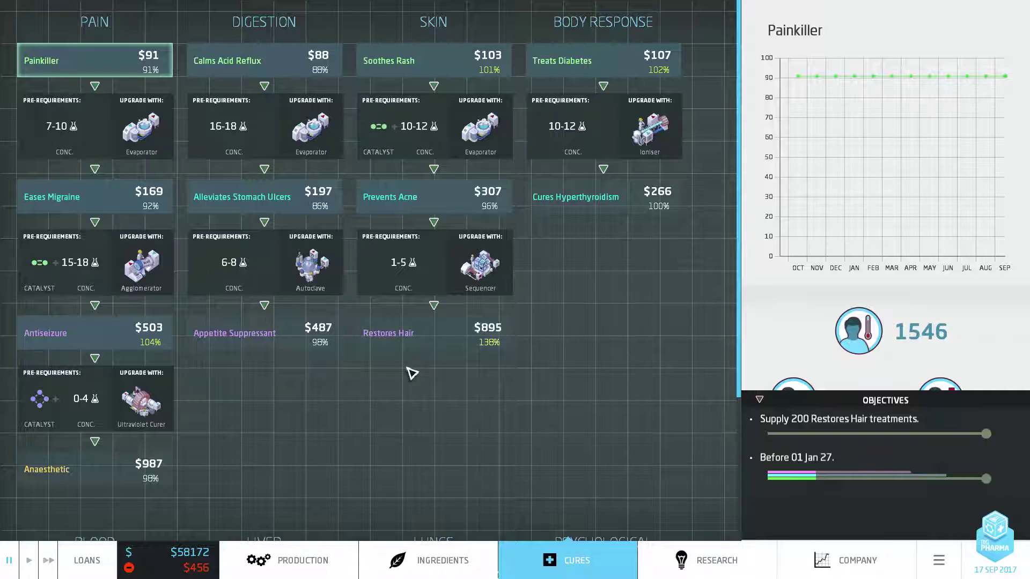
{"action": "scroll", "coordinate": [413, 373], "scroll_direction": "down", "scroll_amount": 1}
{"action": "scroll", "coordinate": [411, 377], "scroll_direction": "down", "scroll_amount": 1}
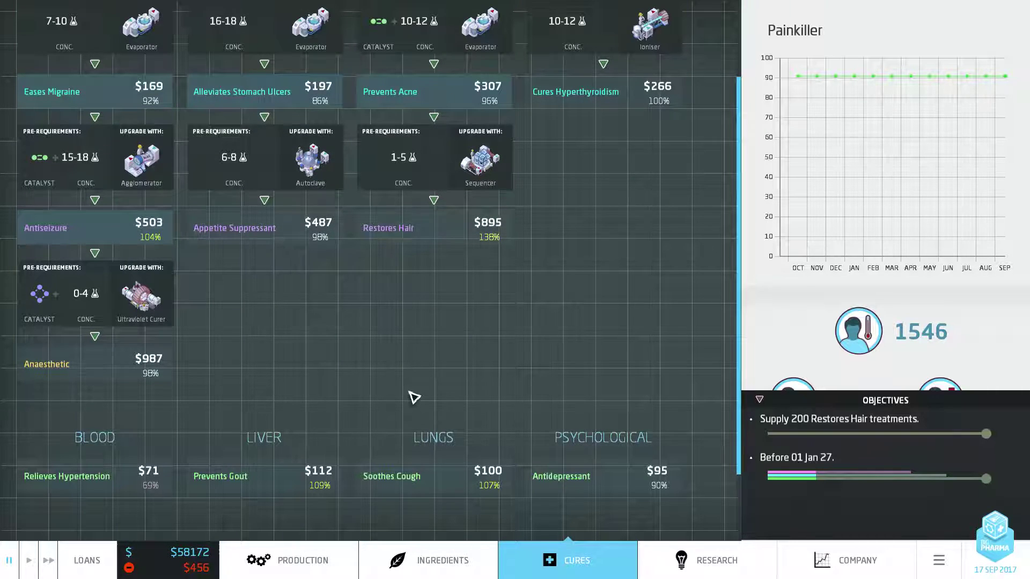
{"action": "scroll", "coordinate": [409, 400], "scroll_direction": "up", "scroll_amount": 1}
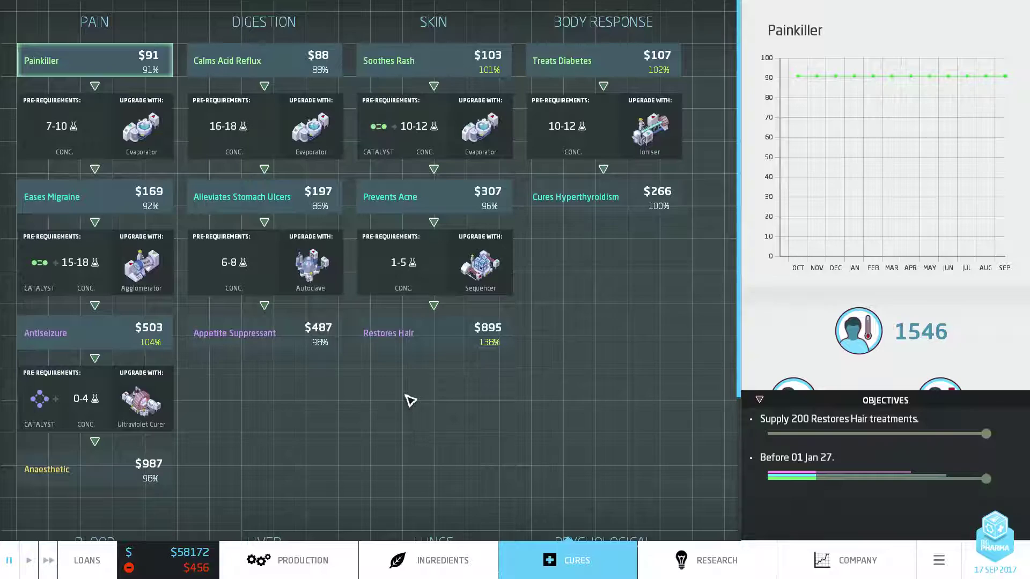
{"action": "scroll", "coordinate": [373, 443], "scroll_direction": "down", "scroll_amount": 2}
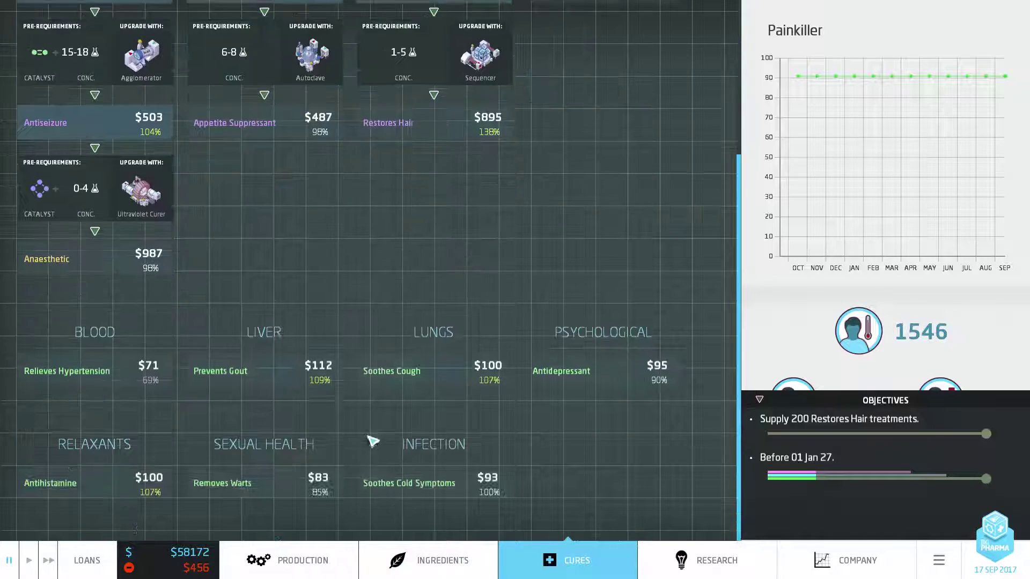
{"action": "scroll", "coordinate": [372, 442], "scroll_direction": "up", "scroll_amount": 2}
{"action": "left_click", "coordinate": [716, 568]}
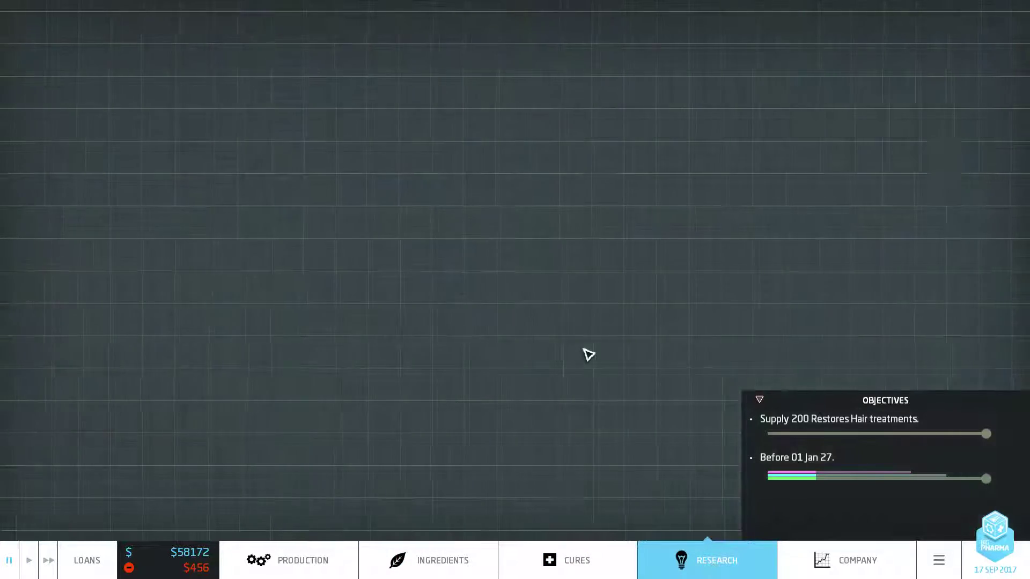
{"action": "scroll", "coordinate": [330, 380], "scroll_direction": "down", "scroll_amount": 1}
{"action": "scroll", "coordinate": [330, 380], "scroll_direction": "down", "scroll_amount": 3}
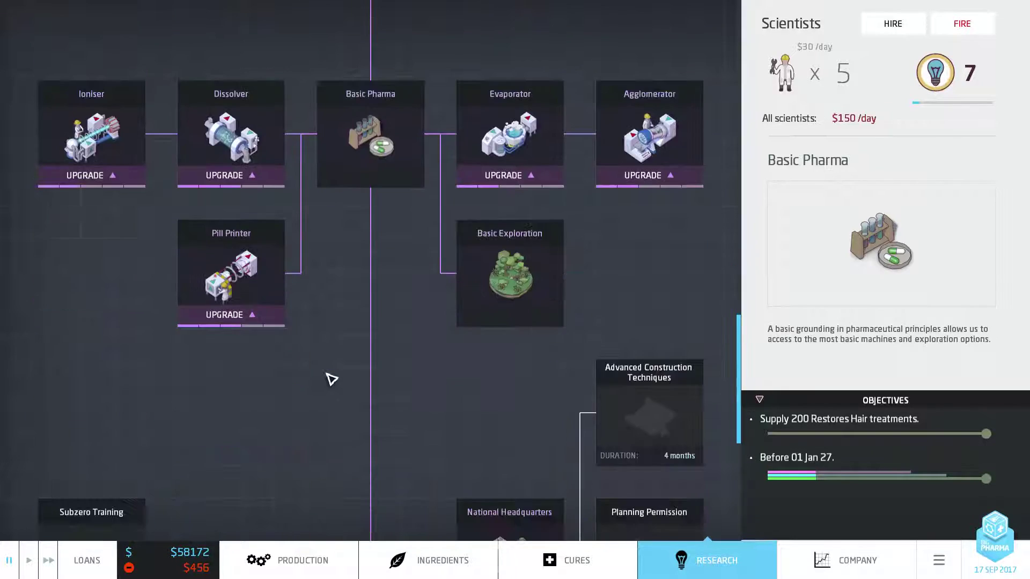
{"action": "scroll", "coordinate": [337, 380], "scroll_direction": "down", "scroll_amount": 2}
{"action": "scroll", "coordinate": [339, 379], "scroll_direction": "down", "scroll_amount": 3}
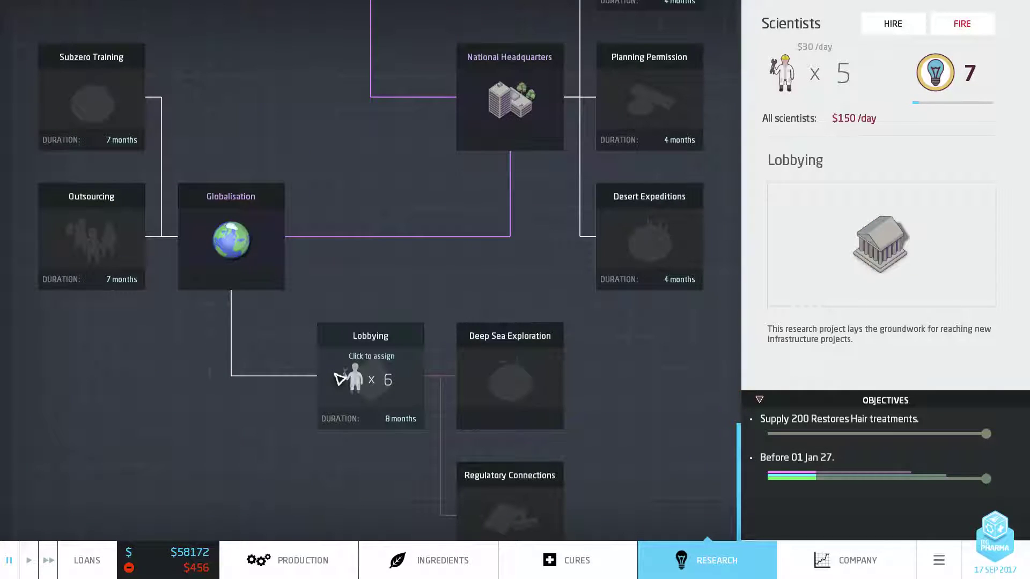
{"action": "scroll", "coordinate": [338, 379], "scroll_direction": "up", "scroll_amount": 2}
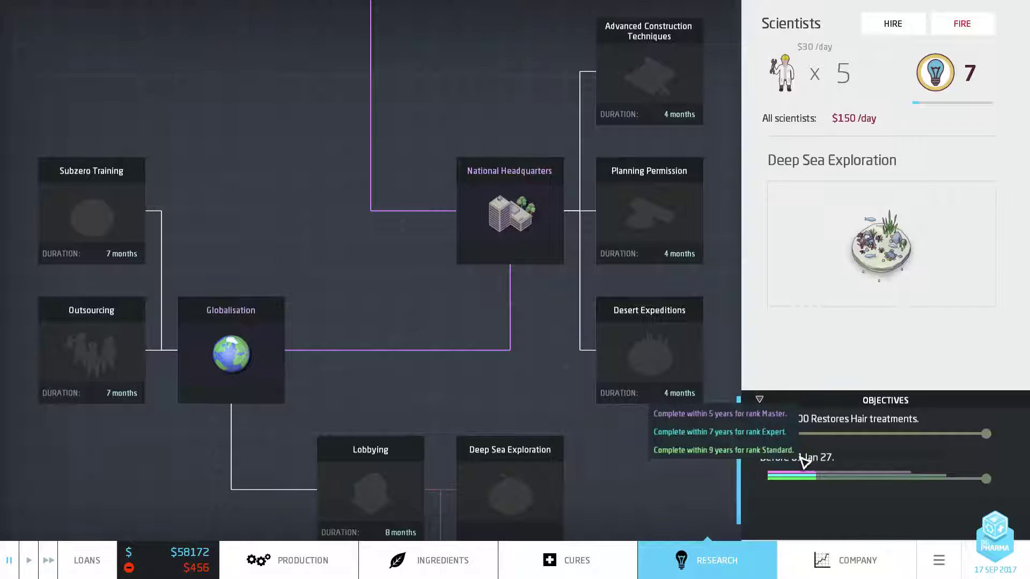
{"action": "left_click", "coordinate": [39, 339]}
{"action": "scroll", "coordinate": [350, 427], "scroll_direction": "up", "scroll_amount": 2}
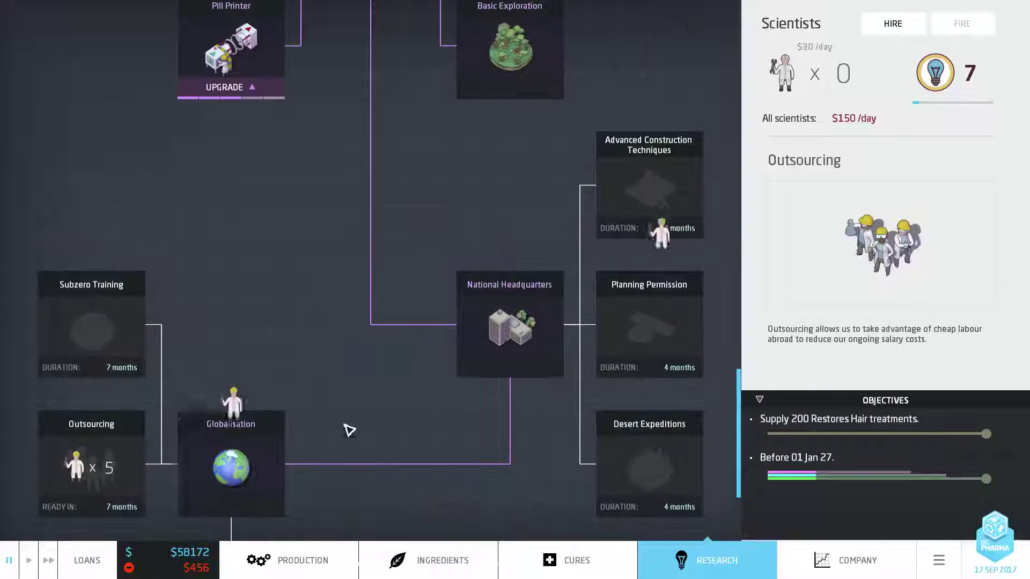
{"action": "right_click", "coordinate": [115, 453]}
{"action": "scroll", "coordinate": [349, 311], "scroll_direction": "up", "scroll_amount": 8}
{"action": "scroll", "coordinate": [350, 311], "scroll_direction": "up", "scroll_amount": 2}
{"action": "scroll", "coordinate": [349, 310], "scroll_direction": "up", "scroll_amount": 2}
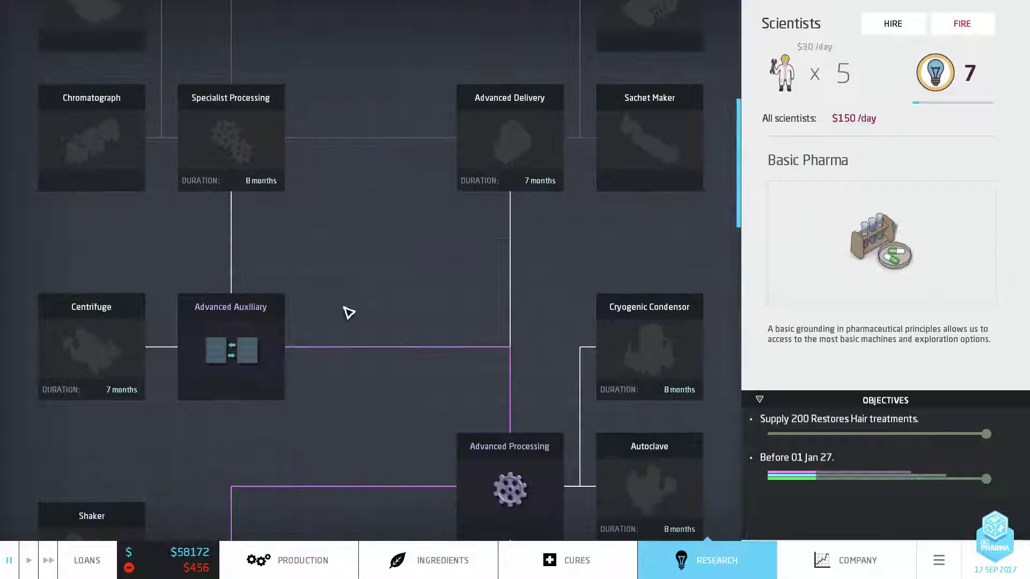
{"action": "mouse_move", "coordinate": [230, 138]}
{"action": "scroll", "coordinate": [426, 375], "scroll_direction": "up", "scroll_amount": 4}
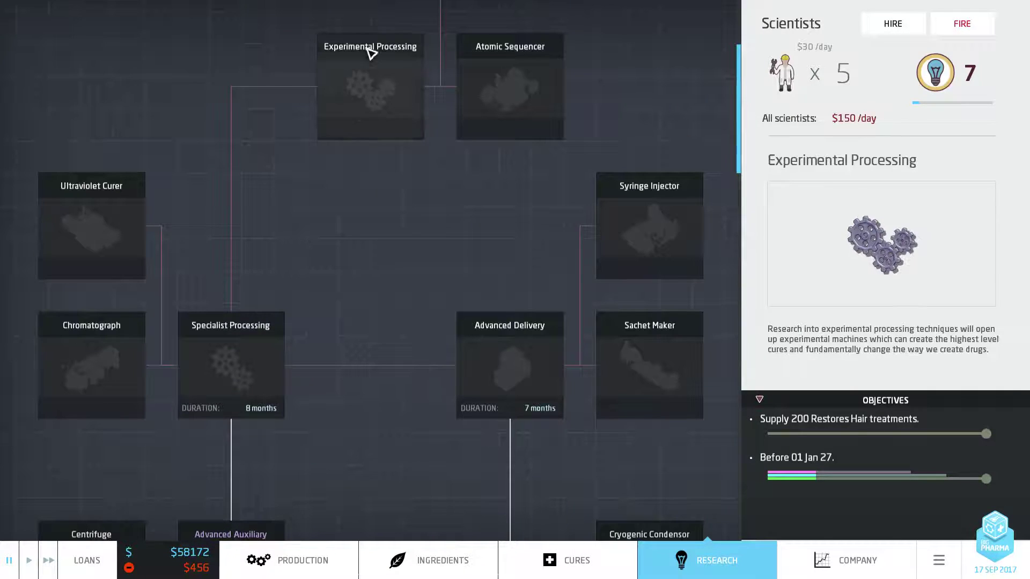
{"action": "scroll", "coordinate": [529, 104], "scroll_direction": "up", "scroll_amount": 3}
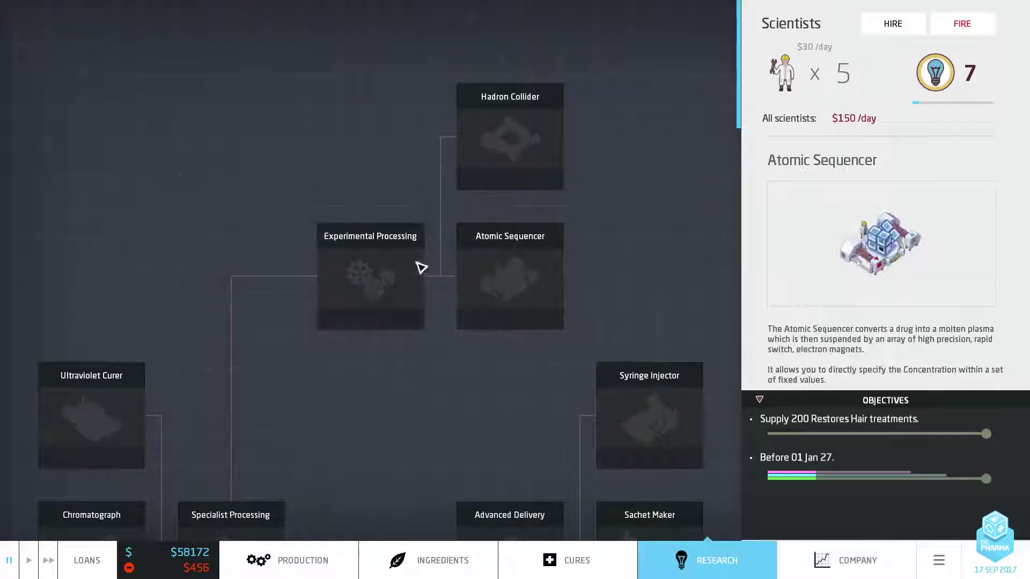
{"action": "scroll", "coordinate": [481, 394], "scroll_direction": "down", "scroll_amount": 4}
{"action": "scroll", "coordinate": [435, 400], "scroll_direction": "up", "scroll_amount": 2}
{"action": "scroll", "coordinate": [308, 375], "scroll_direction": "up", "scroll_amount": 2}
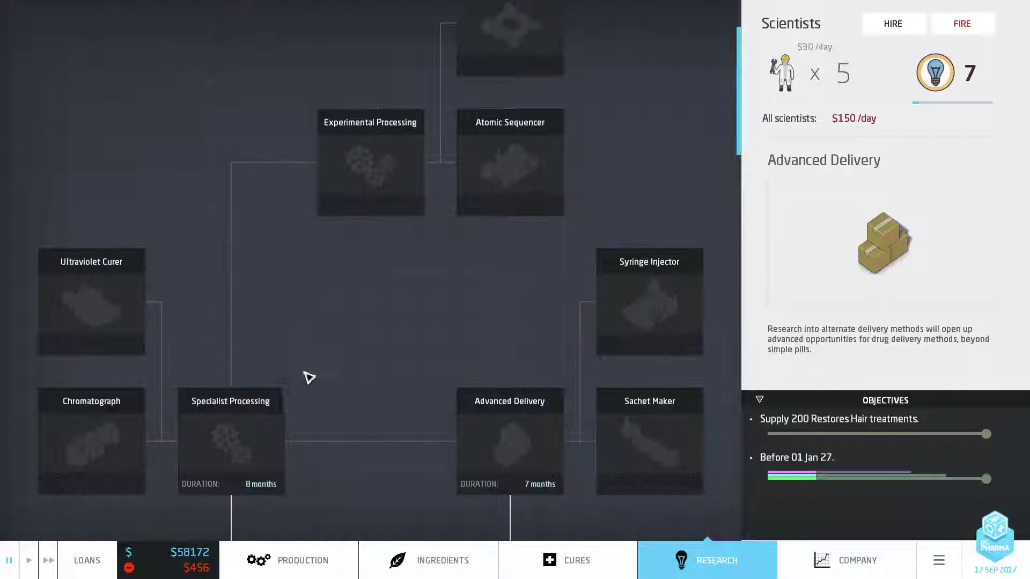
{"action": "scroll", "coordinate": [407, 379], "scroll_direction": "down", "scroll_amount": 8}
{"action": "scroll", "coordinate": [408, 381], "scroll_direction": "down", "scroll_amount": 3}
{"action": "scroll", "coordinate": [410, 375], "scroll_direction": "down", "scroll_amount": 2}
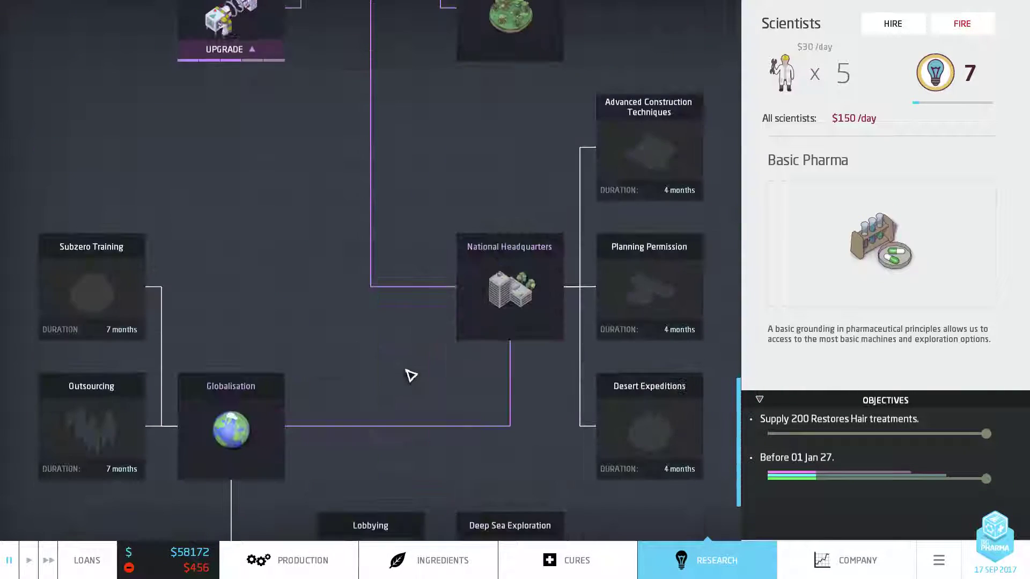
{"action": "scroll", "coordinate": [409, 376], "scroll_direction": "up", "scroll_amount": 4}
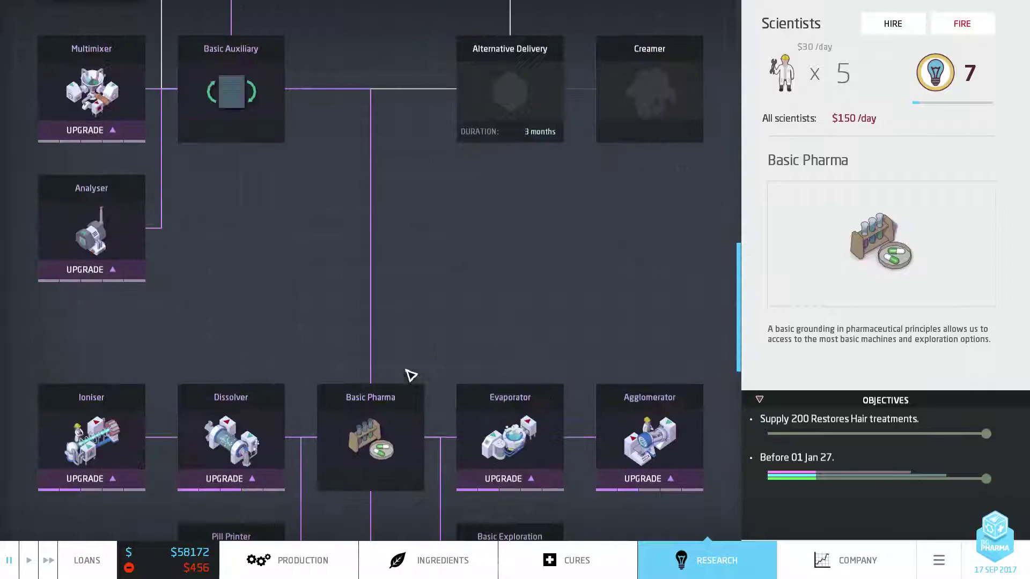
{"action": "scroll", "coordinate": [409, 376], "scroll_direction": "up", "scroll_amount": 3}
{"action": "scroll", "coordinate": [409, 375], "scroll_direction": "up", "scroll_amount": 2}
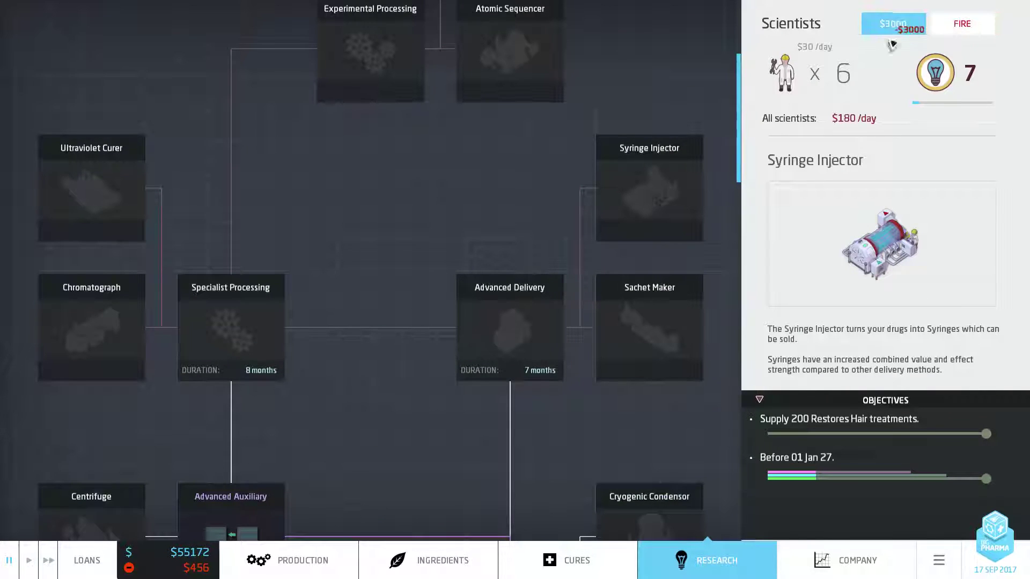
{"action": "left_click", "coordinate": [266, 352]}
{"action": "scroll", "coordinate": [433, 421], "scroll_direction": "down", "scroll_amount": 3}
{"action": "scroll", "coordinate": [432, 421], "scroll_direction": "down", "scroll_amount": 2}
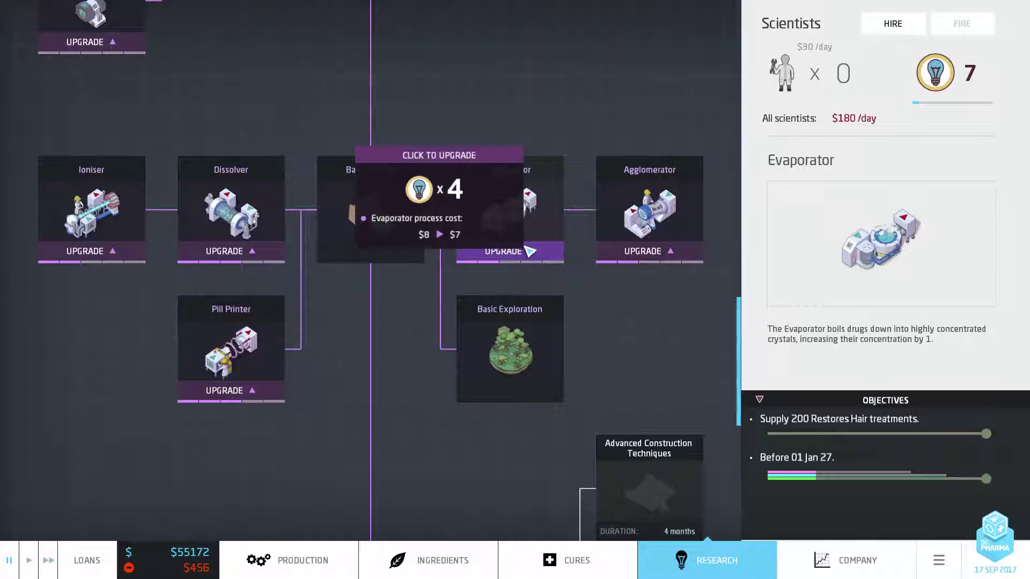
{"action": "scroll", "coordinate": [541, 102], "scroll_direction": "up", "scroll_amount": 3}
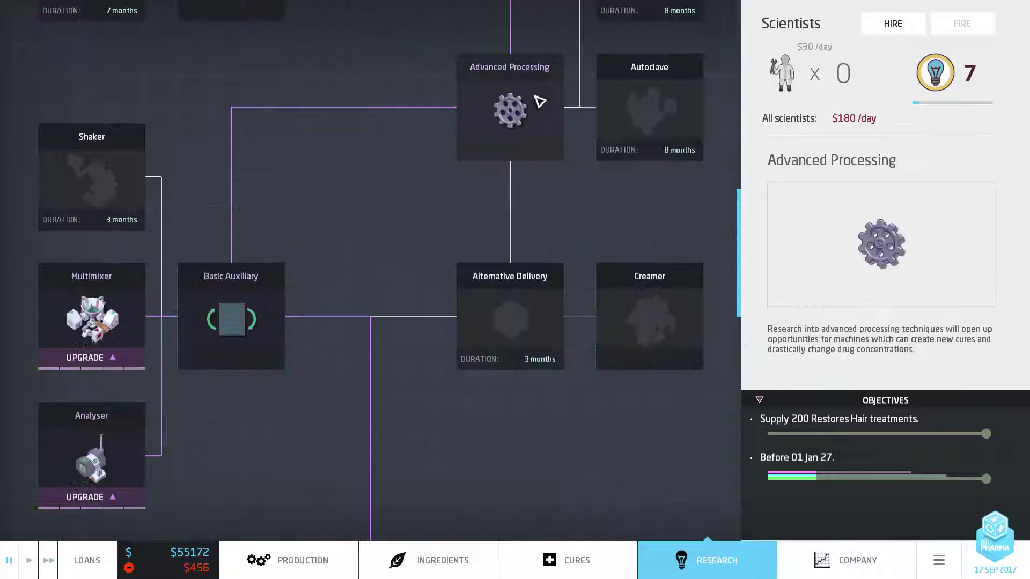
{"action": "scroll", "coordinate": [518, 203], "scroll_direction": "up", "scroll_amount": 3}
{"action": "scroll", "coordinate": [383, 426], "scroll_direction": "down", "scroll_amount": 1}
{"action": "scroll", "coordinate": [383, 422], "scroll_direction": "down", "scroll_amount": 5}
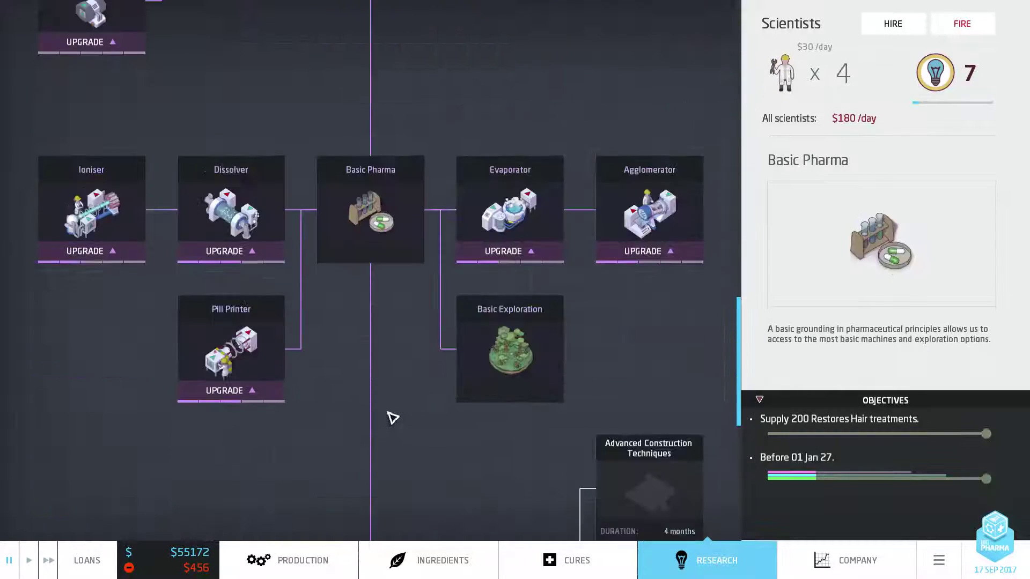
{"action": "scroll", "coordinate": [386, 418], "scroll_direction": "up", "scroll_amount": 3}
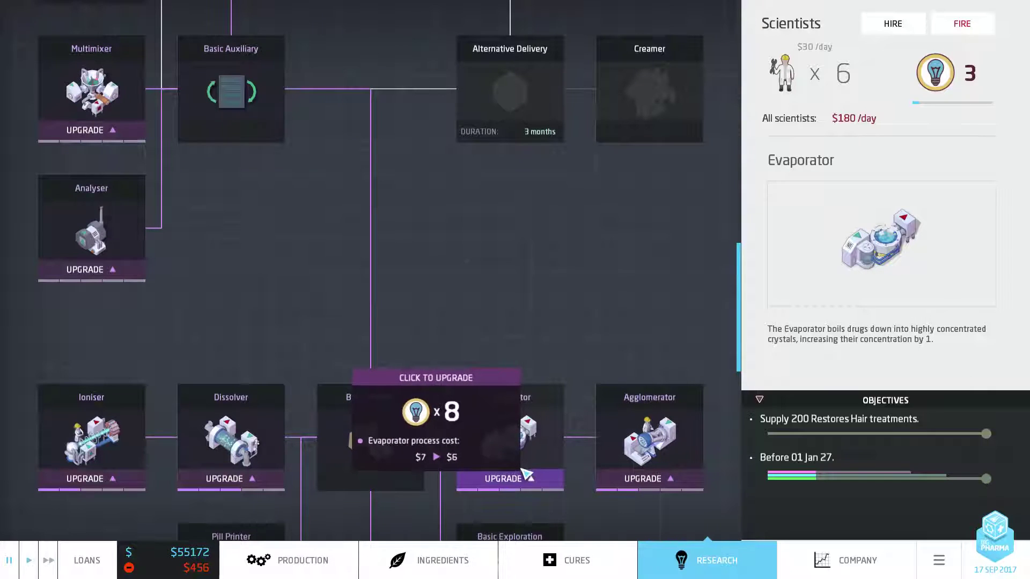
{"action": "scroll", "coordinate": [378, 306], "scroll_direction": "down", "scroll_amount": 1}
{"action": "scroll", "coordinate": [241, 322], "scroll_direction": "up", "scroll_amount": 5}
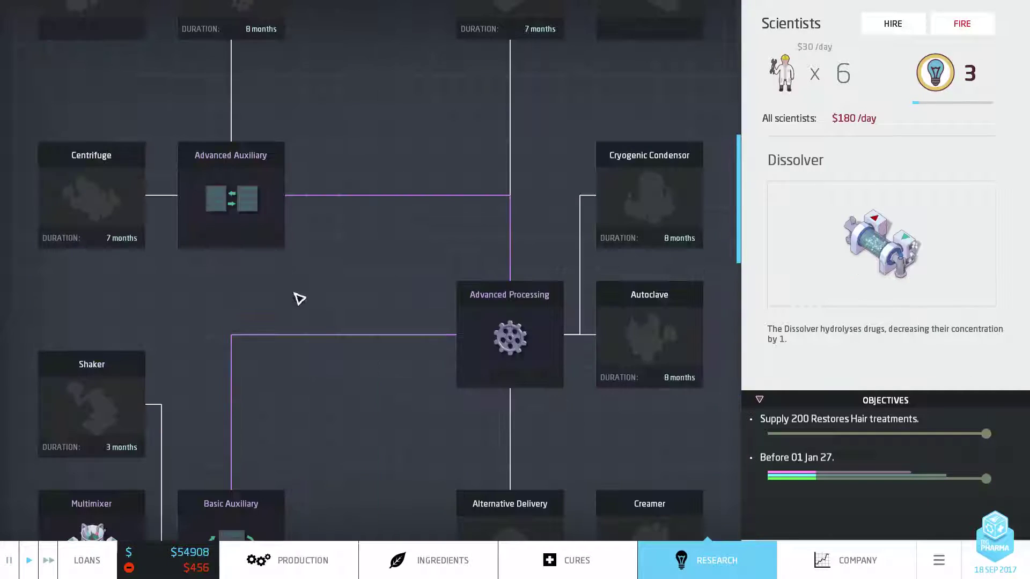
{"action": "scroll", "coordinate": [274, 266], "scroll_direction": "up", "scroll_amount": 3}
{"action": "scroll", "coordinate": [373, 367], "scroll_direction": "down", "scroll_amount": 5}
{"action": "scroll", "coordinate": [363, 361], "scroll_direction": "down", "scroll_amount": 3}
{"action": "scroll", "coordinate": [365, 364], "scroll_direction": "down", "scroll_amount": 3}
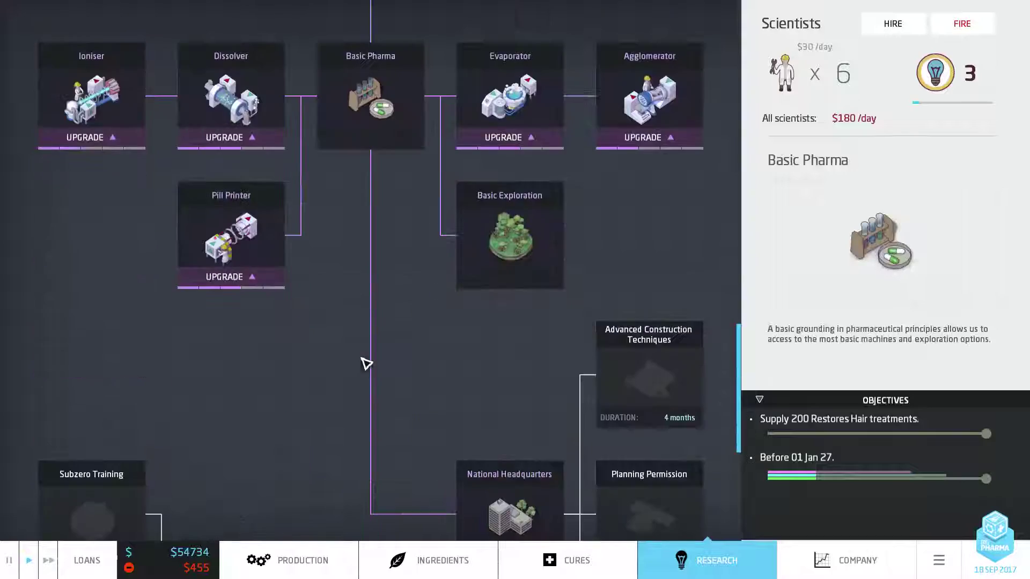
- Review the Cures tree and loan offers, then open the Company overview showing $11,598 profit
{"action": "left_click", "coordinate": [291, 554]}
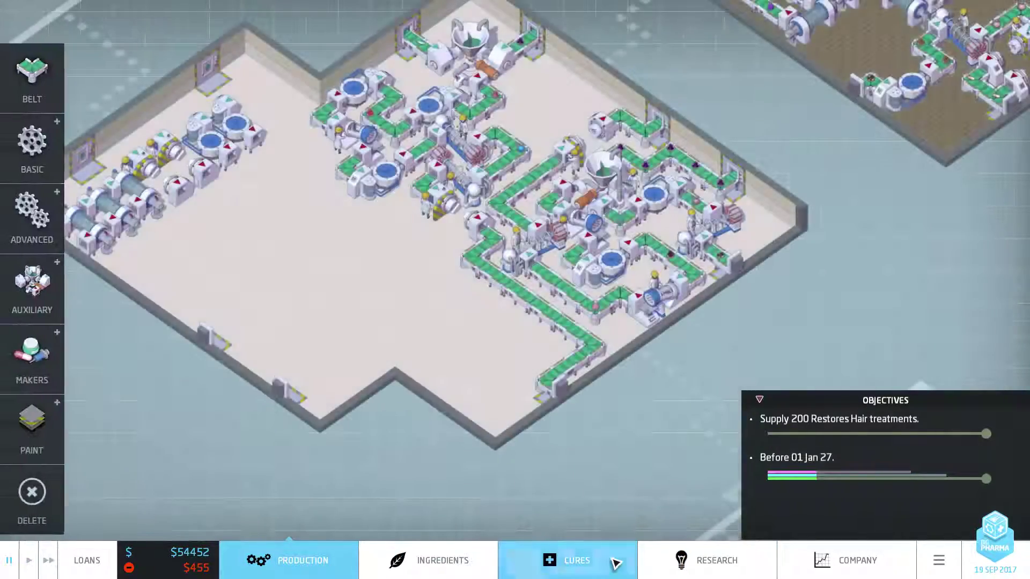
{"action": "left_click", "coordinate": [616, 564]}
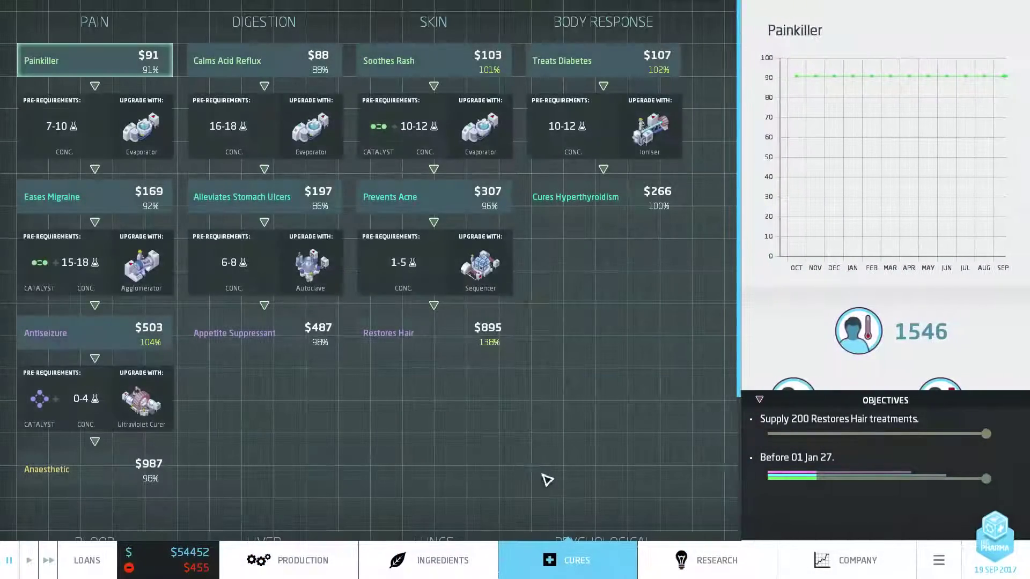
{"action": "left_click", "coordinate": [87, 561]}
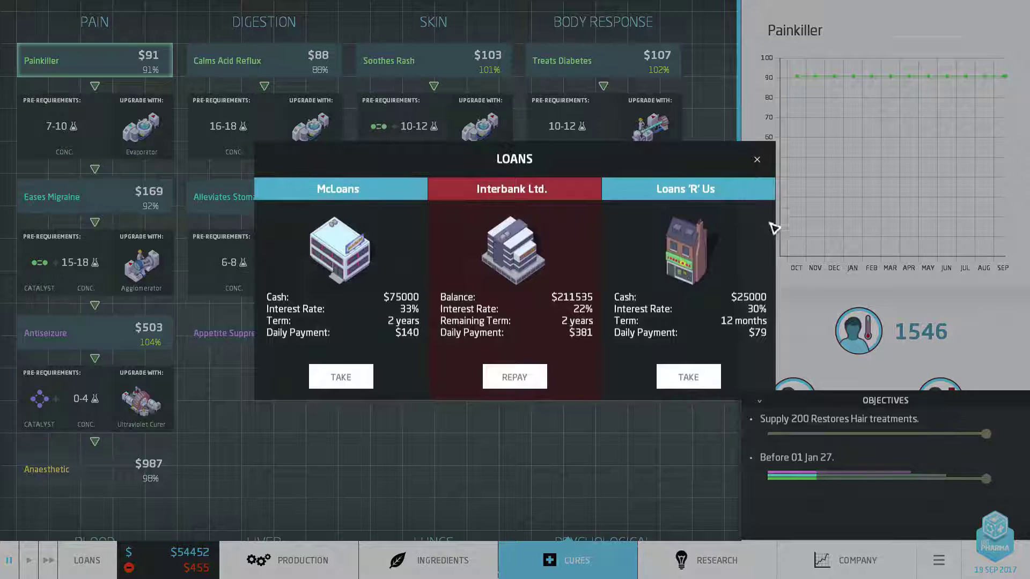
{"action": "left_click", "coordinate": [758, 160]}
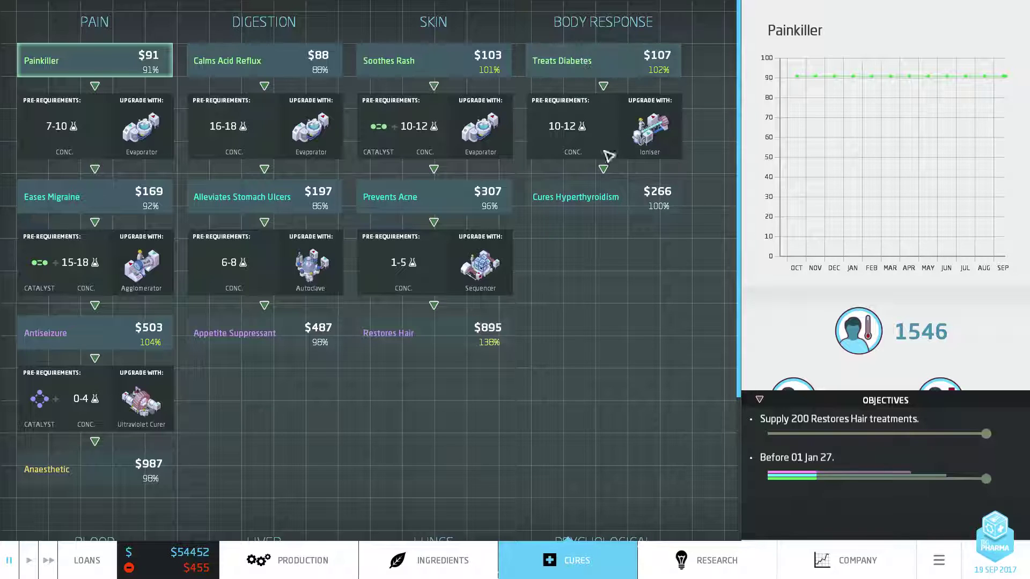
{"action": "left_click", "coordinate": [840, 562]}
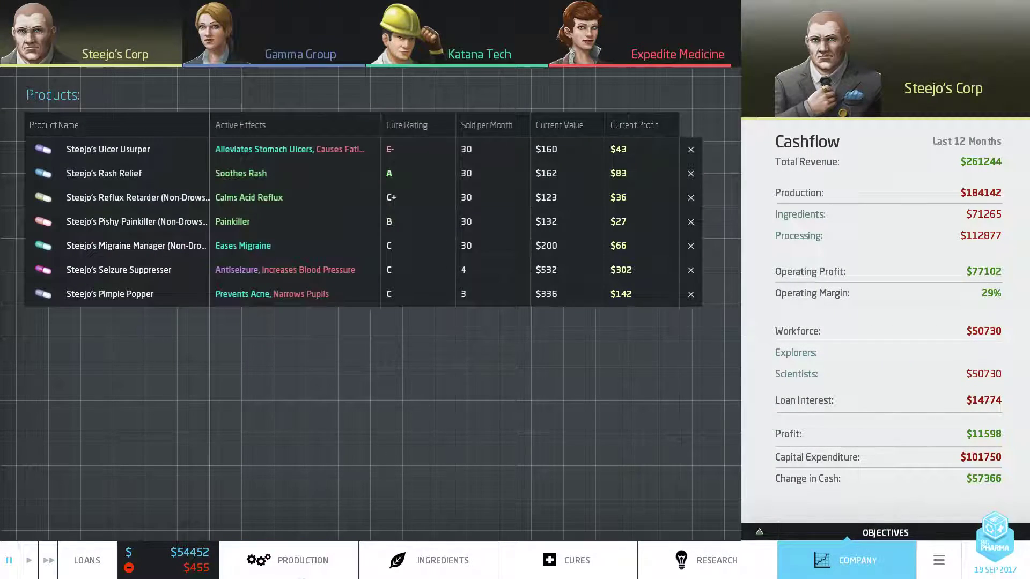
- Return to the factory floor and switch to the Ingredients market with hotkey 2
{"action": "left_click", "coordinate": [291, 560]}
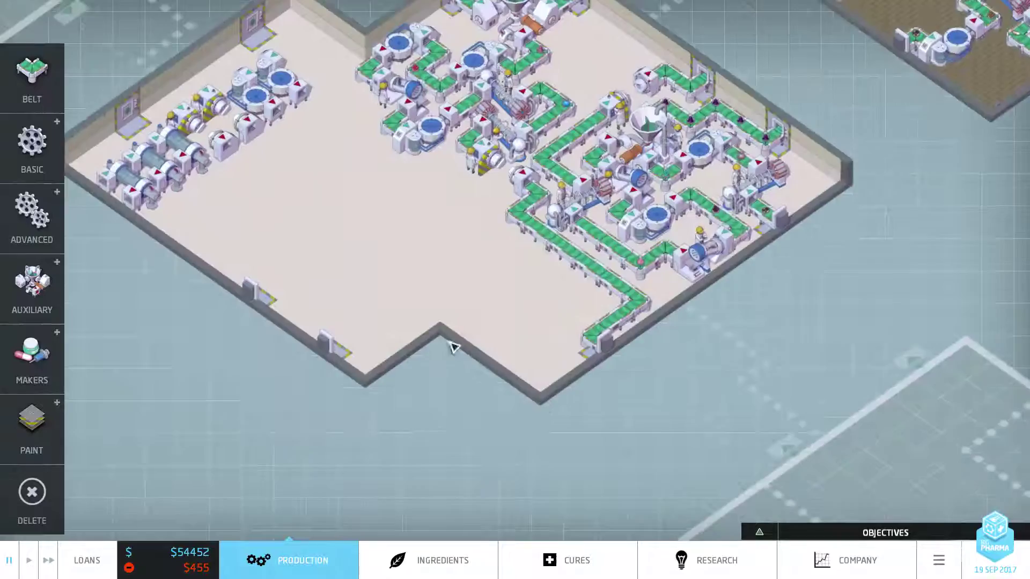
{"action": "scroll", "coordinate": [453, 347], "scroll_direction": "up", "scroll_amount": 3}
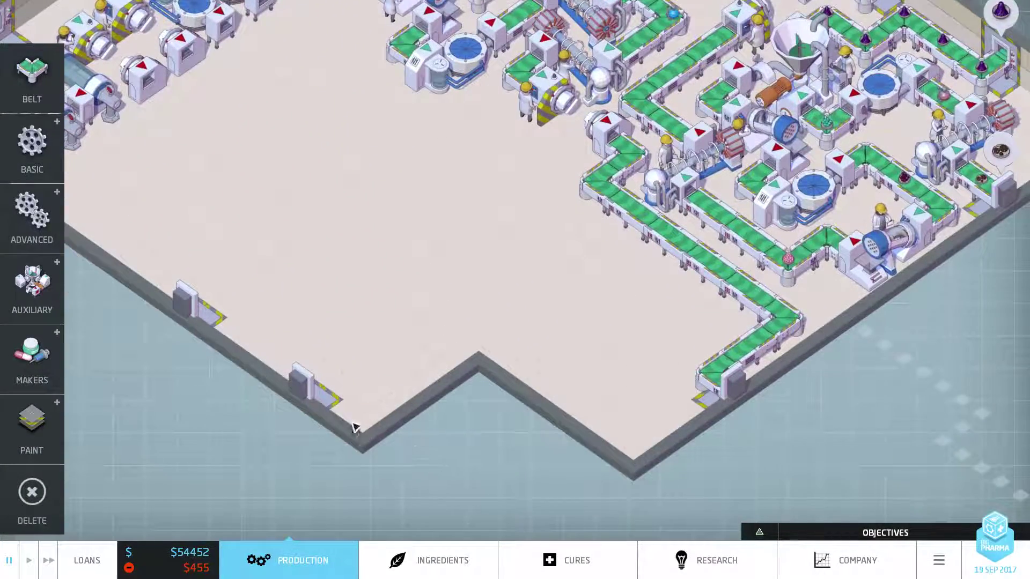
{"action": "key", "text": "2"}
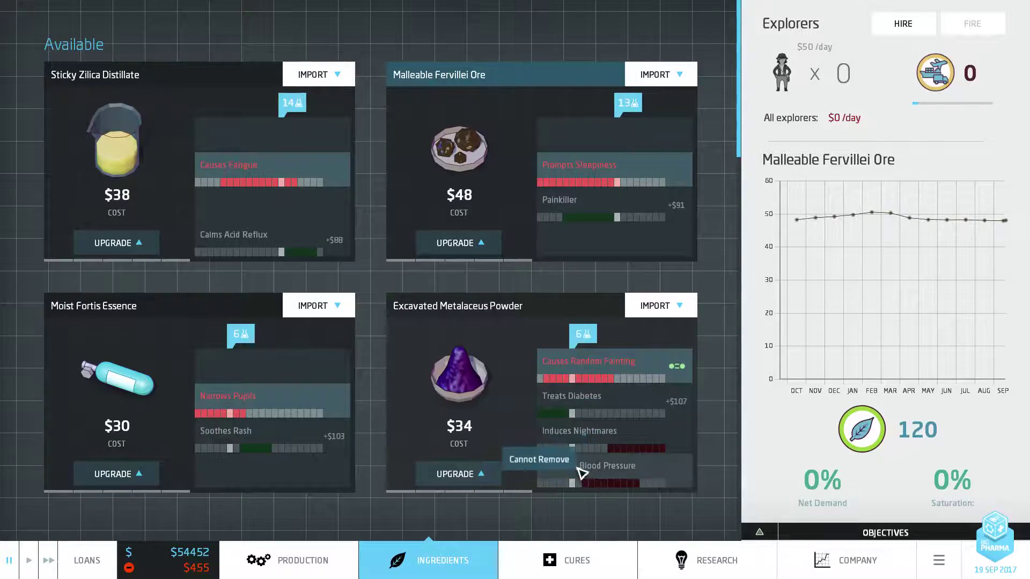
- Place a dissolver by the Metalaceus Powder importer and move the two-part machine beside it
{"action": "key", "text": "Escape"}
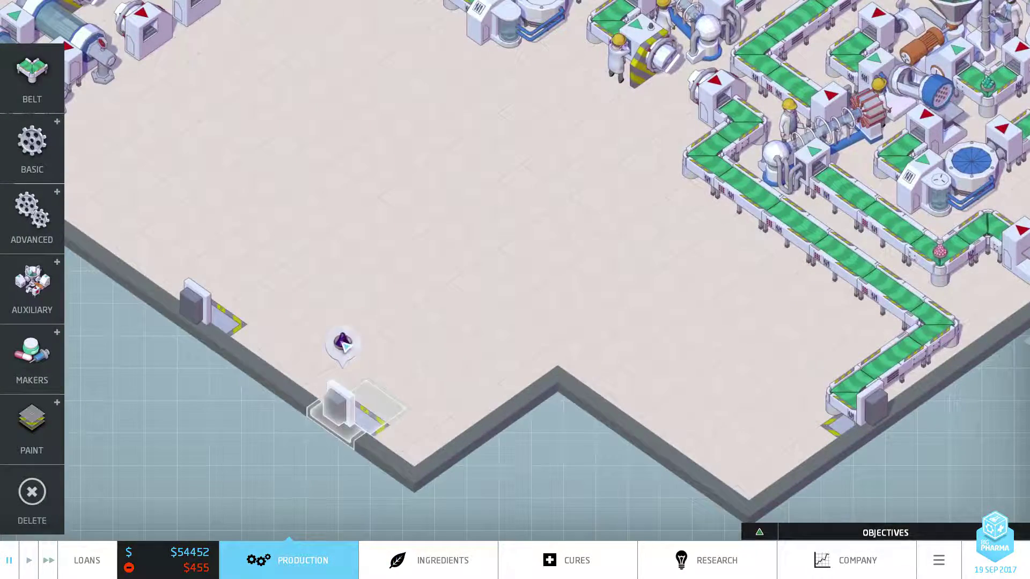
{"action": "left_click", "coordinate": [341, 346]}
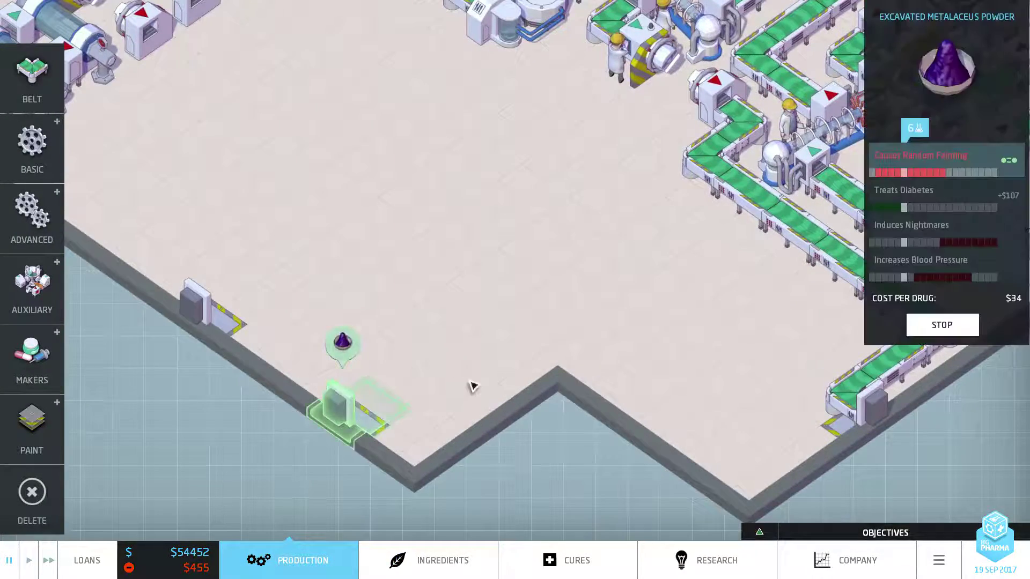
{"action": "scroll", "coordinate": [346, 196], "scroll_direction": "down", "scroll_amount": 2}
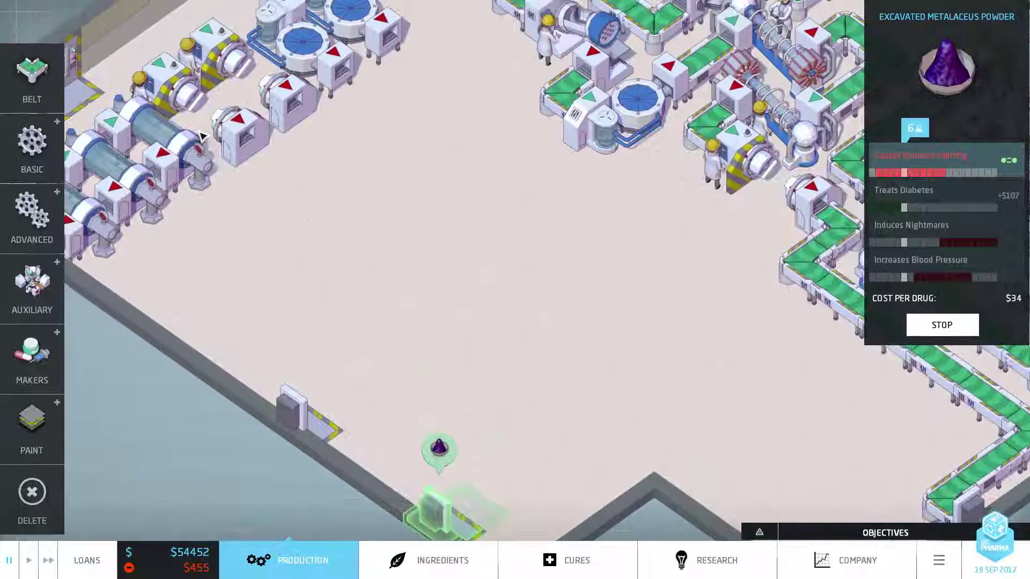
{"action": "scroll", "coordinate": [529, 405], "scroll_direction": "up", "scroll_amount": 2}
{"action": "left_click", "coordinate": [528, 405]}
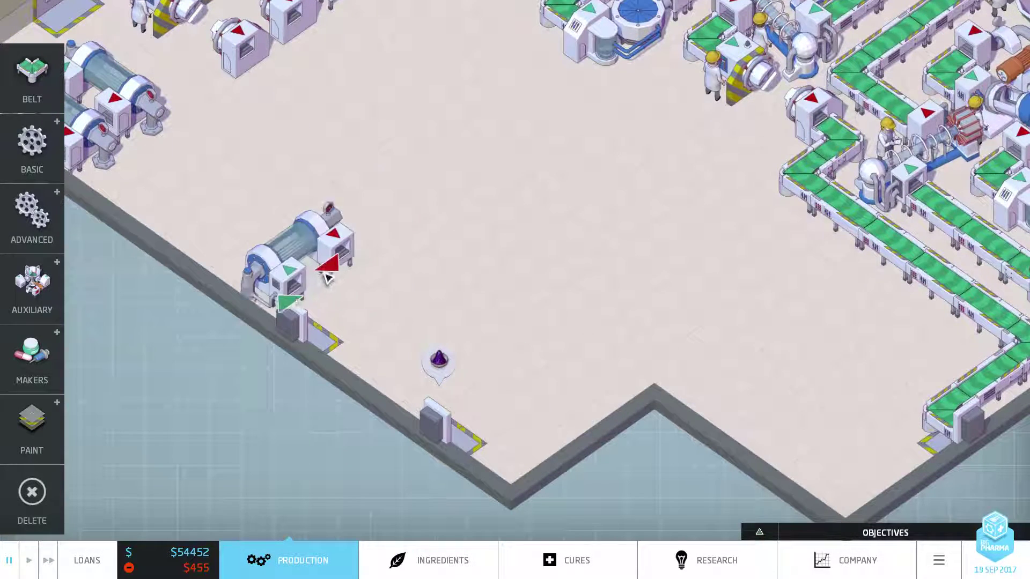
{"action": "left_click", "coordinate": [322, 270]}
{"action": "left_click_drag", "start_coordinate": [311, 94], "coordinate": [501, 389]}
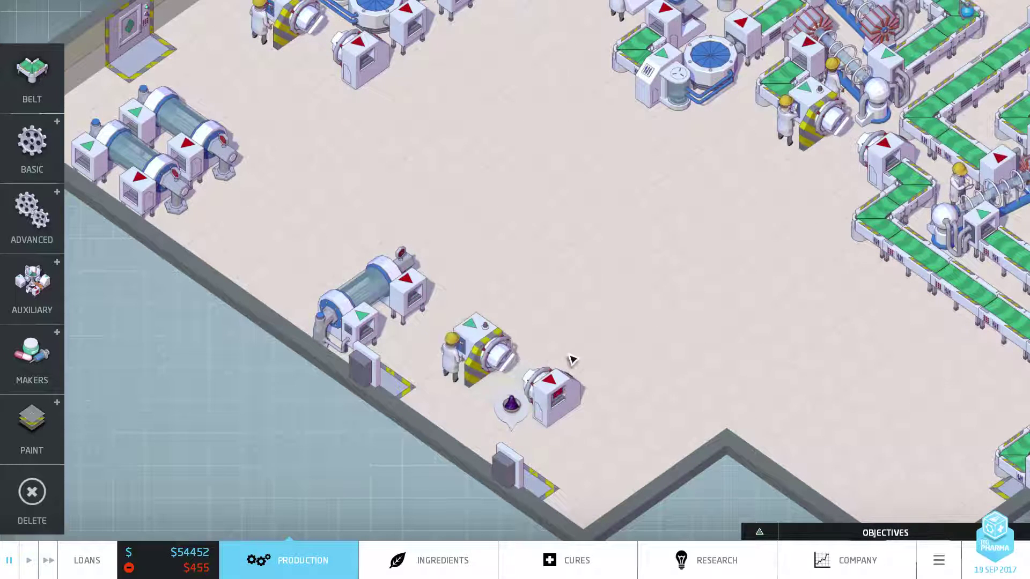
{"action": "left_click", "coordinate": [503, 366]}
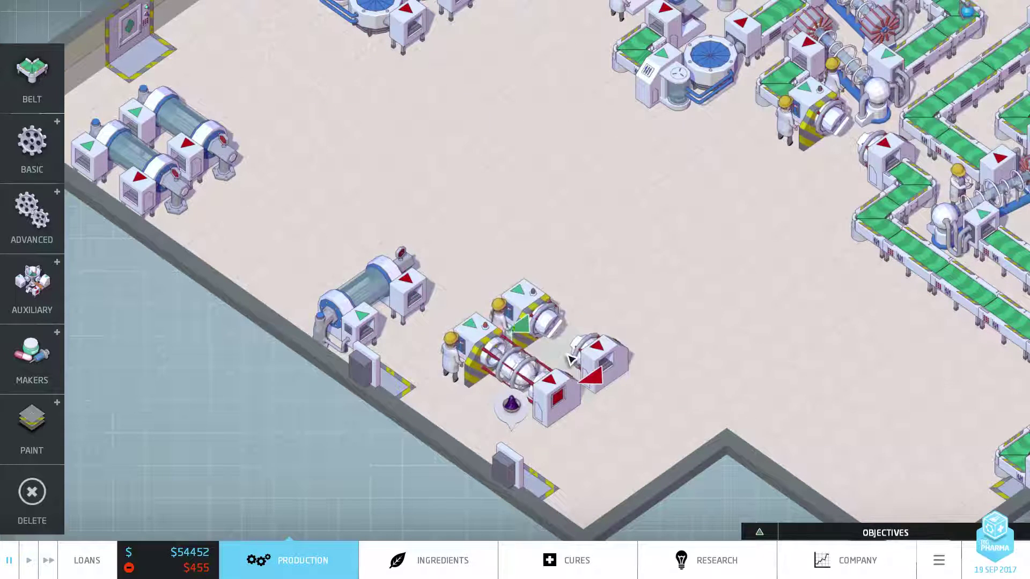
- Check the ingredients market, then lay belts linking the new machines
{"action": "key", "text": "F2"}
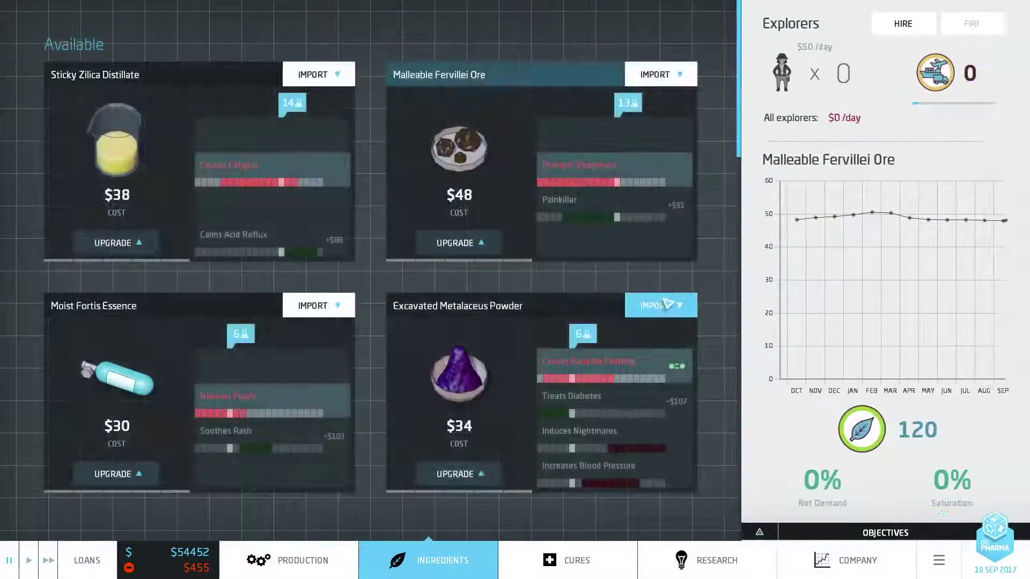
{"action": "left_click", "coordinate": [665, 305]}
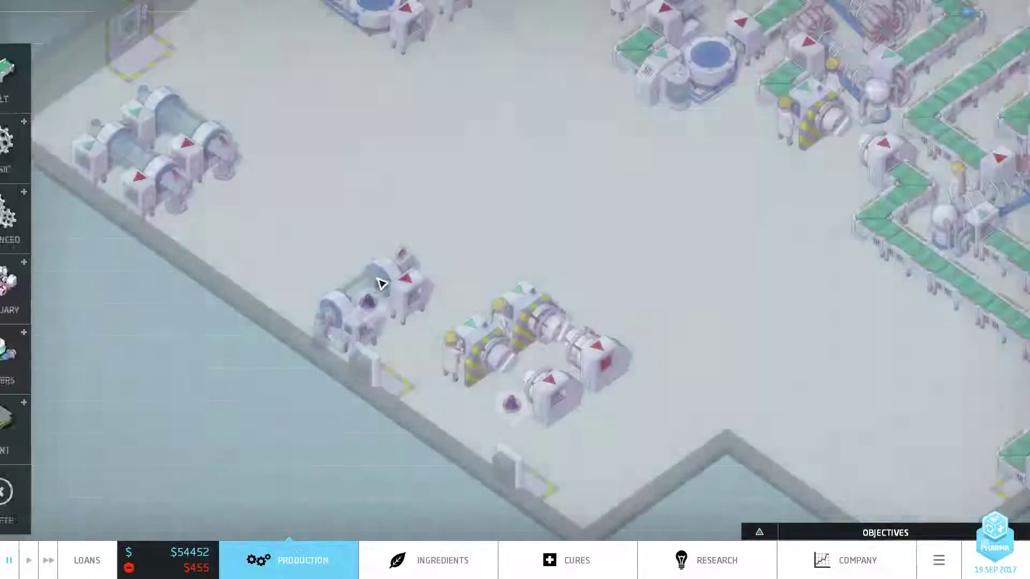
{"action": "key", "text": "b"}
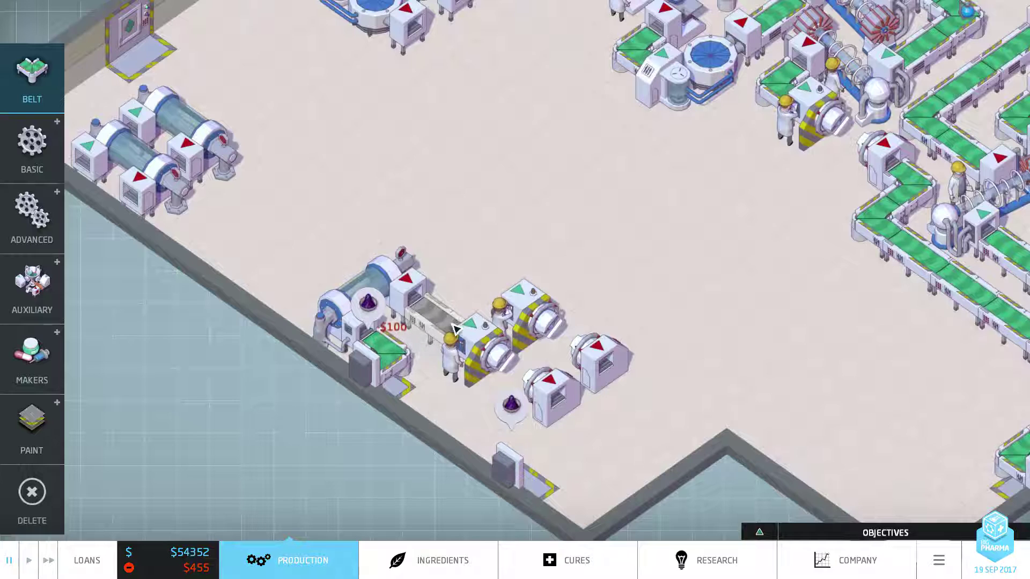
{"action": "left_click", "coordinate": [487, 313]}
{"action": "left_click_drag", "start_coordinate": [621, 386], "coordinate": [584, 407]}
{"action": "key", "text": "Escape"}
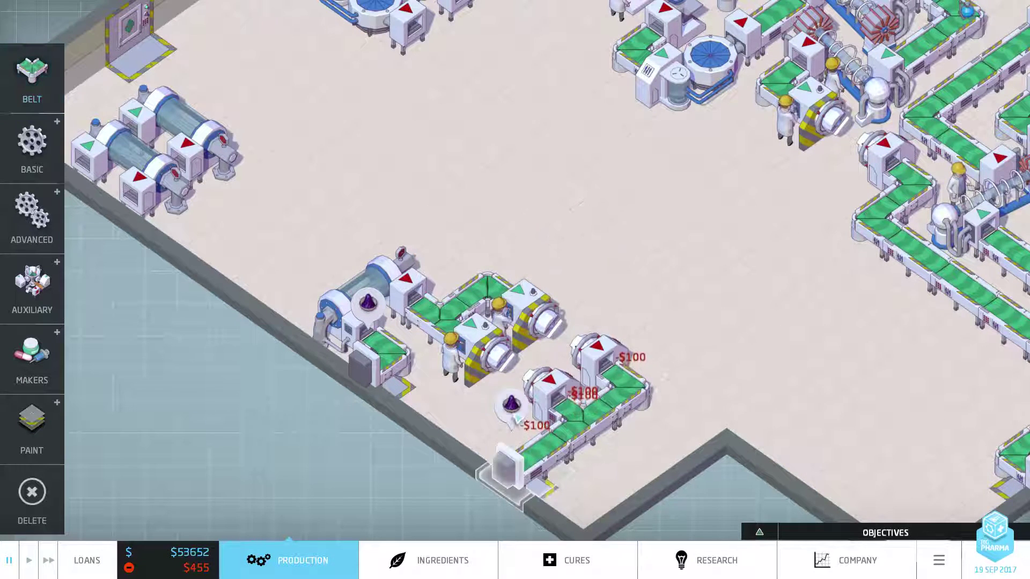
- Review the importer's ingredient details, then bring the ingredients market back up
{"action": "left_click", "coordinate": [505, 467]}
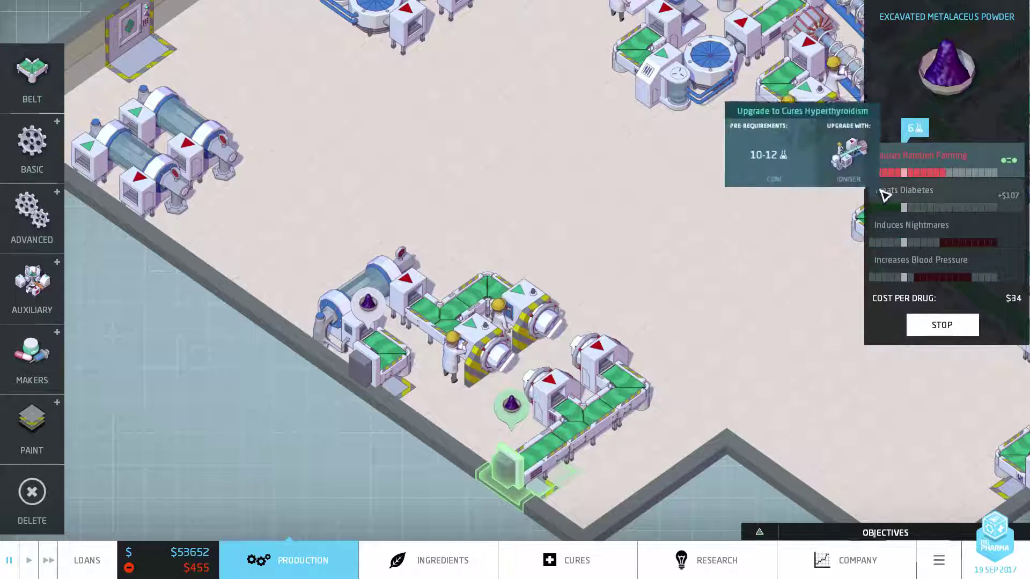
{"action": "mouse_move", "coordinate": [904, 190]}
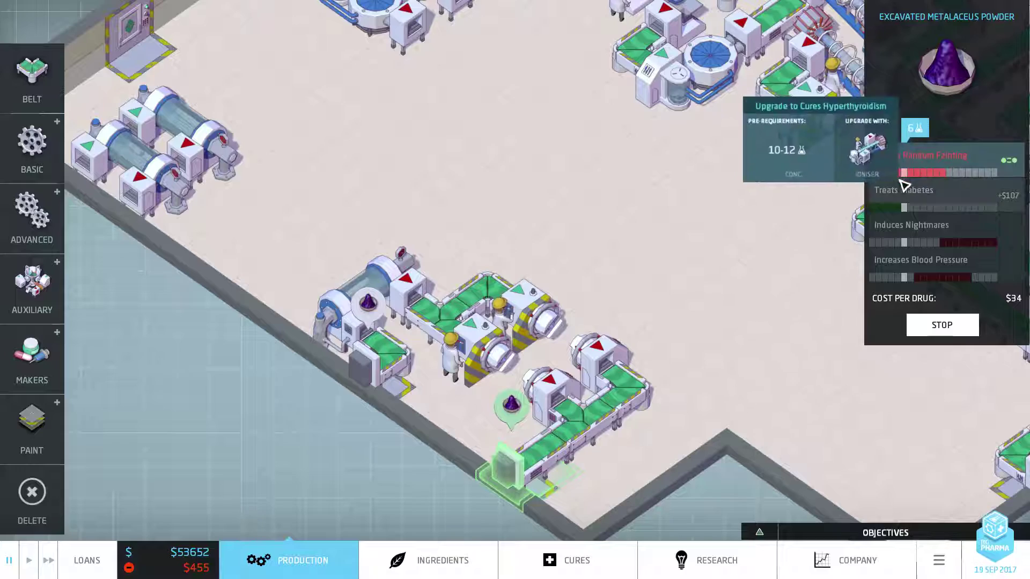
{"action": "left_click", "coordinate": [951, 330]}
{"action": "key", "text": "w"}
{"action": "key", "text": "a"}
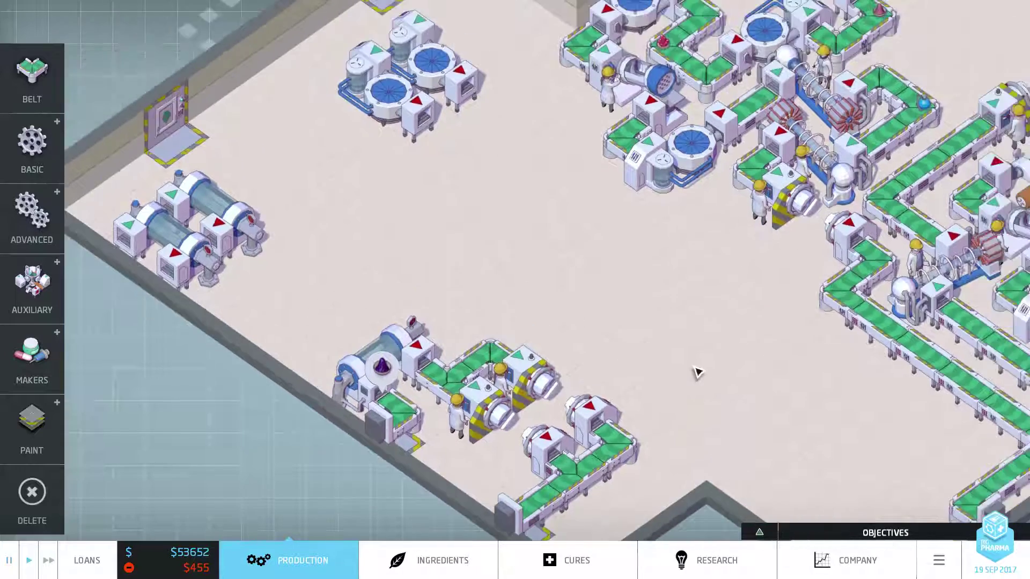
{"action": "key", "text": "2"}
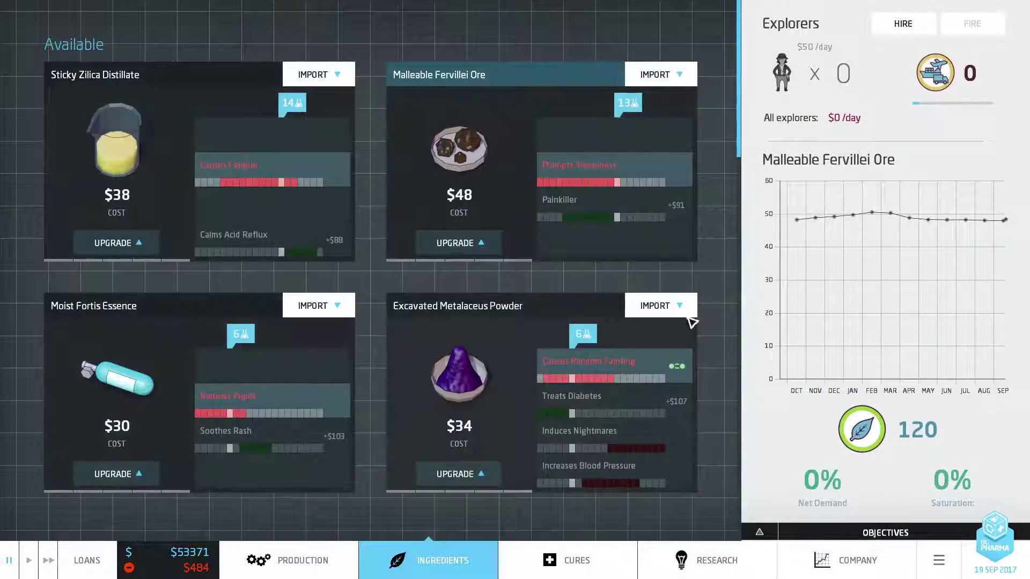
- Move the evaporator near the left machines and check the import dock's ingredient
{"action": "key", "text": "1"}
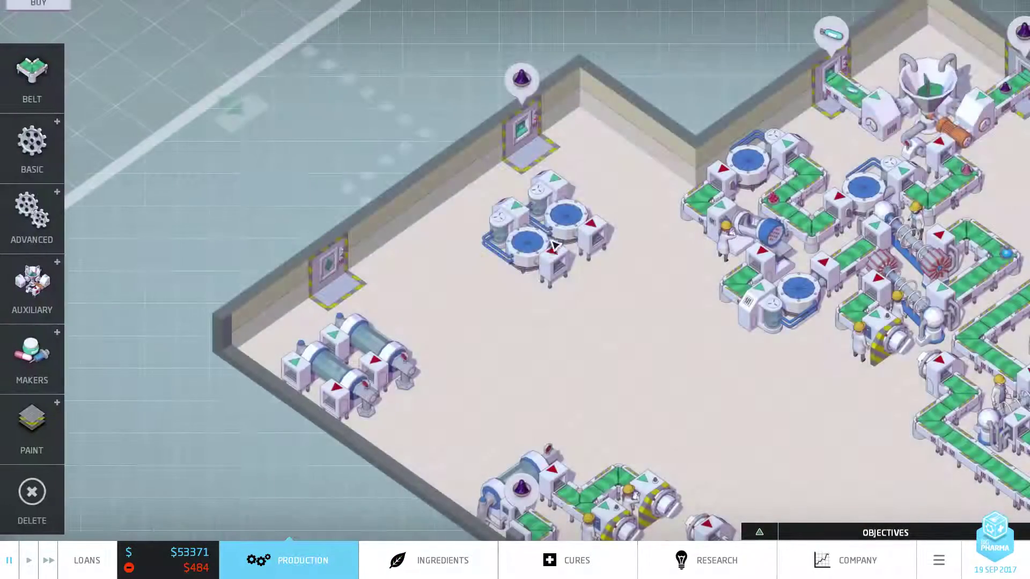
{"action": "left_click_drag", "start_coordinate": [555, 245], "coordinate": [465, 324]}
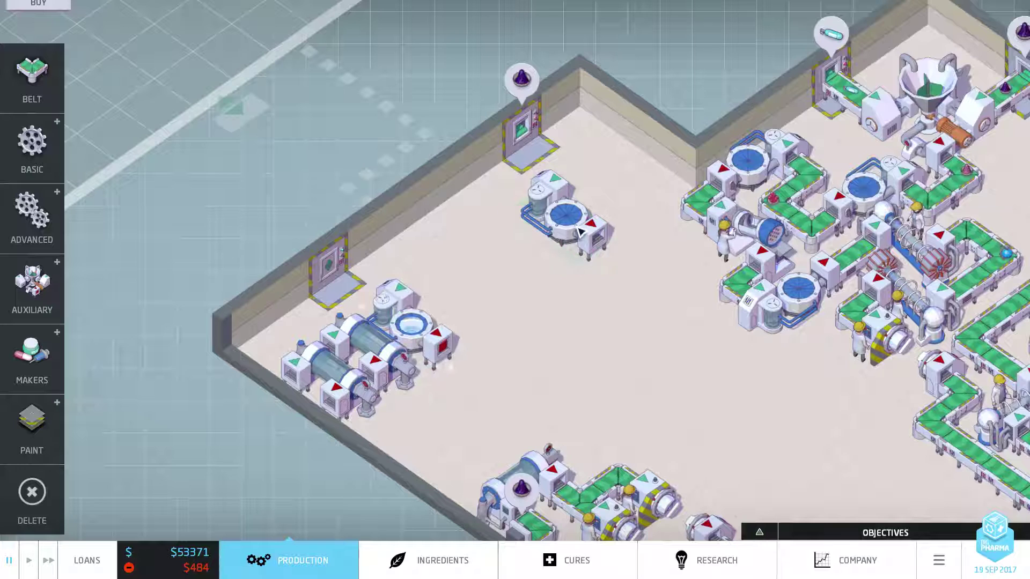
{"action": "left_click_drag", "start_coordinate": [579, 231], "coordinate": [467, 322]}
{"action": "left_click", "coordinate": [521, 129]}
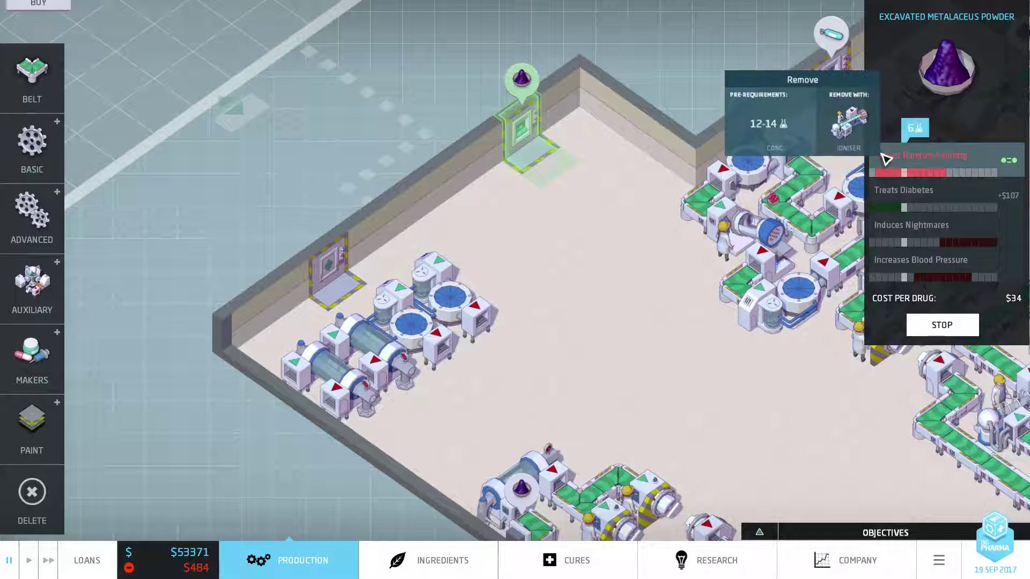
{"action": "key", "text": "d"}
{"action": "key", "text": "w"}
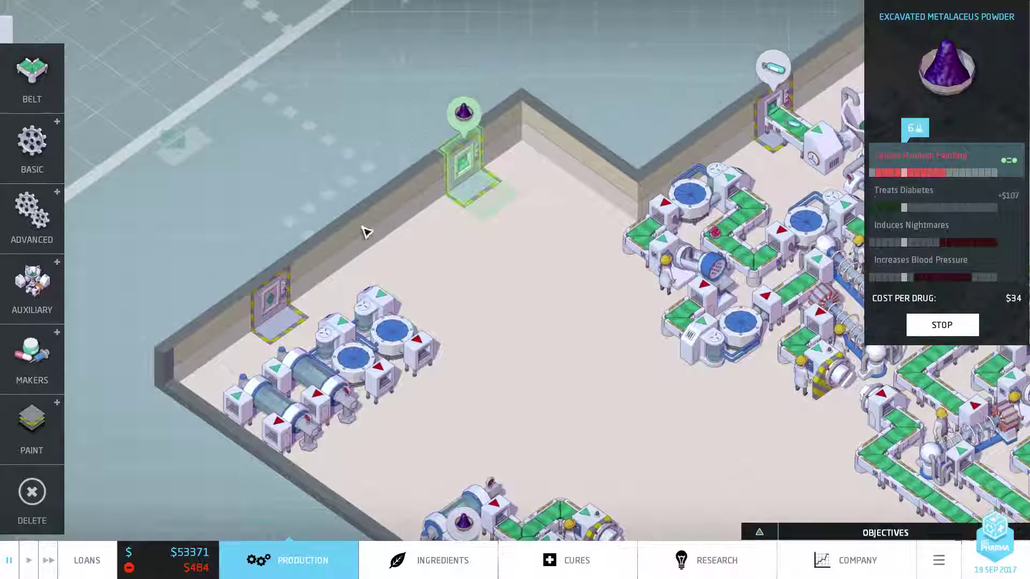
- Place a rotated Agglomerator near the upper wall
{"action": "left_click", "coordinate": [27, 145]}
{"action": "left_click", "coordinate": [165, 217]}
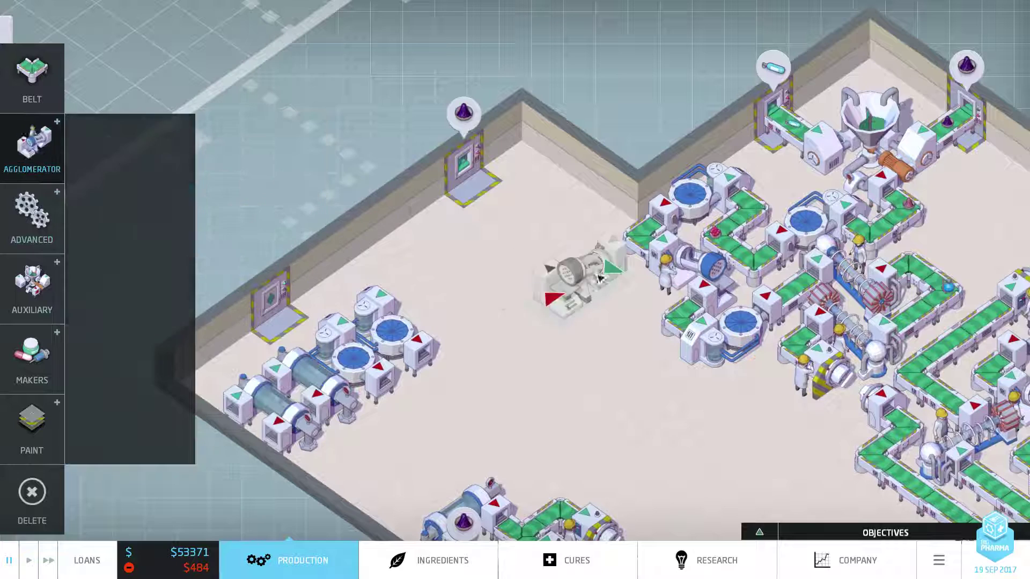
{"action": "key", "text": "r"}
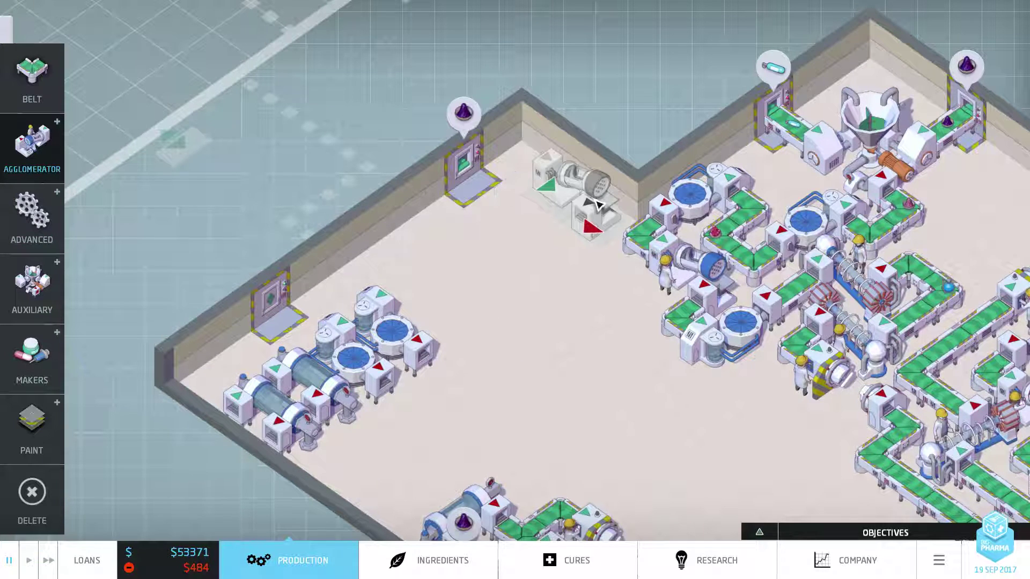
{"action": "left_click", "coordinate": [596, 205]}
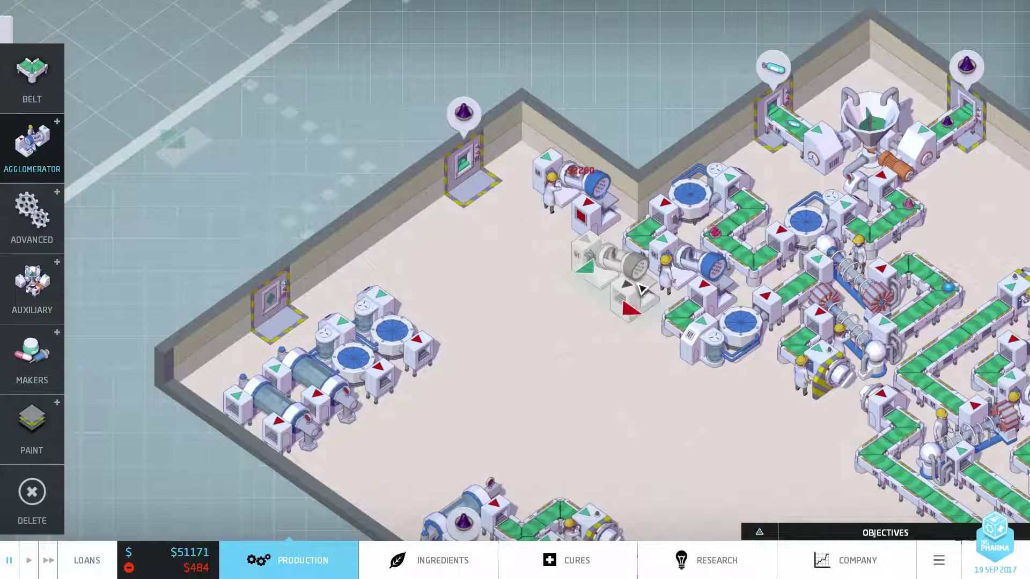
{"action": "left_click", "coordinate": [642, 290]}
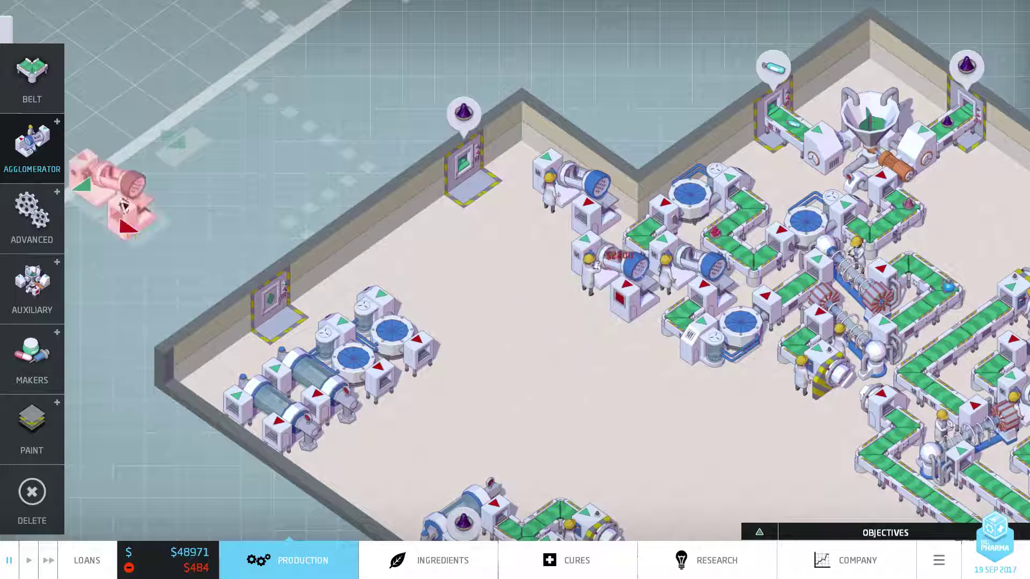
- Place an Ioniser beside the line and belt the machines to the left door
{"action": "left_click", "coordinate": [33, 143]}
{"action": "left_click", "coordinate": [98, 216]}
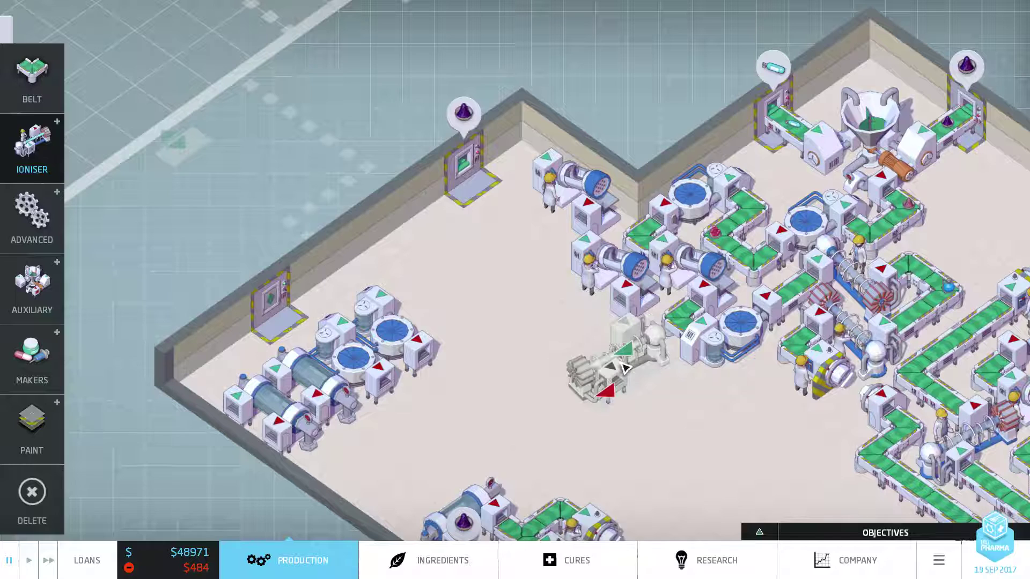
{"action": "left_click", "coordinate": [607, 375]}
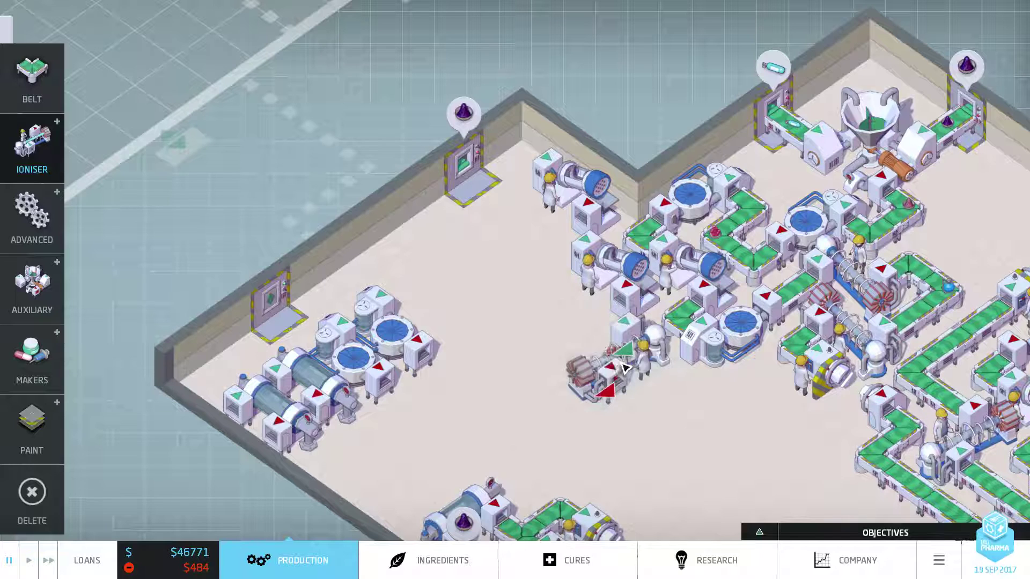
{"action": "left_click_drag", "start_coordinate": [466, 171], "coordinate": [527, 153]}
{"action": "left_click", "coordinate": [563, 229]}
- Fast-forward time and inspect Xenachurin Ash, now curing Hyperthyroidism worth $266
{"action": "key", "text": "s"}
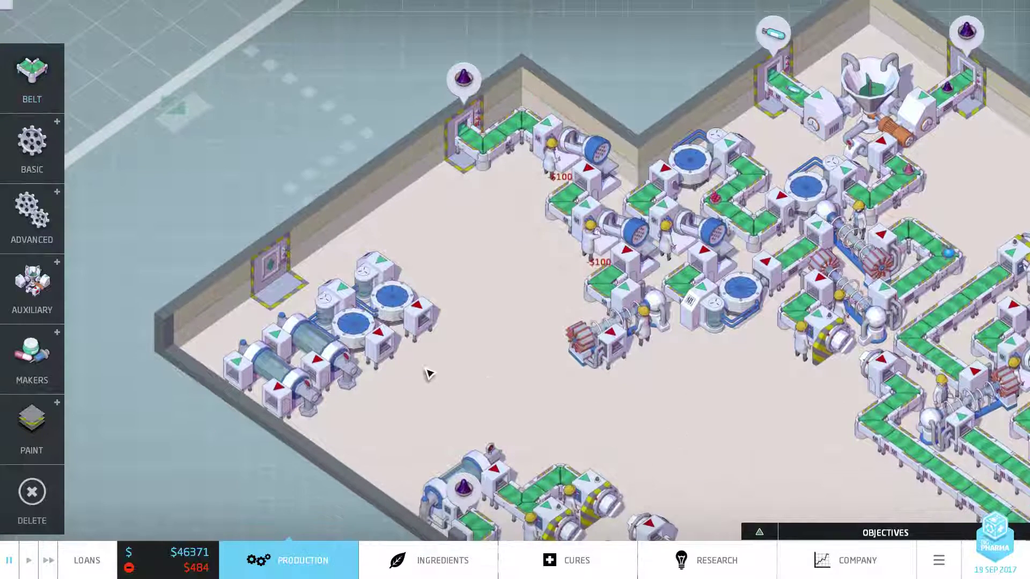
{"action": "key", "text": "d"}
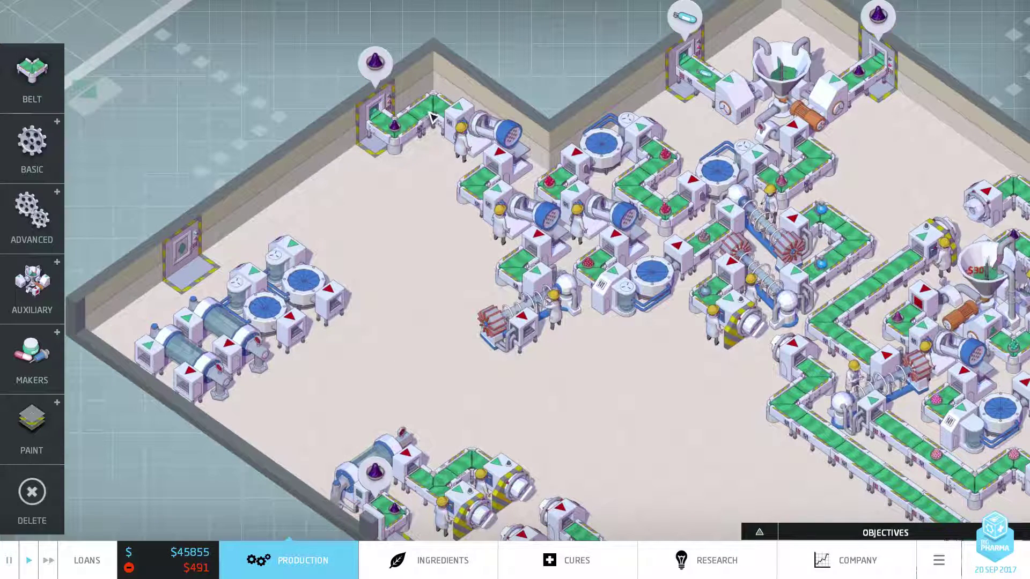
{"action": "key", "text": "2"}
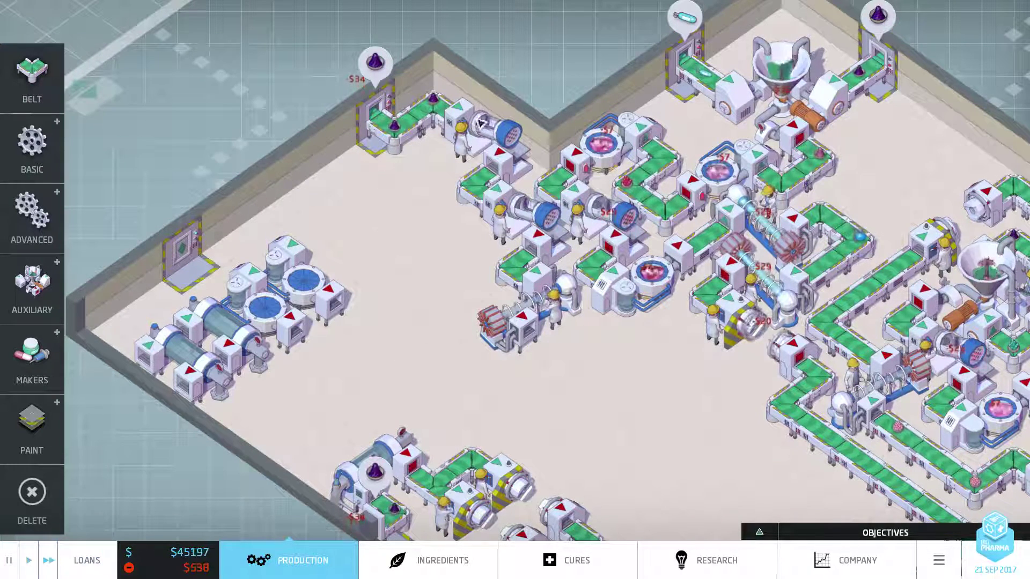
{"action": "left_click", "coordinate": [435, 115]}
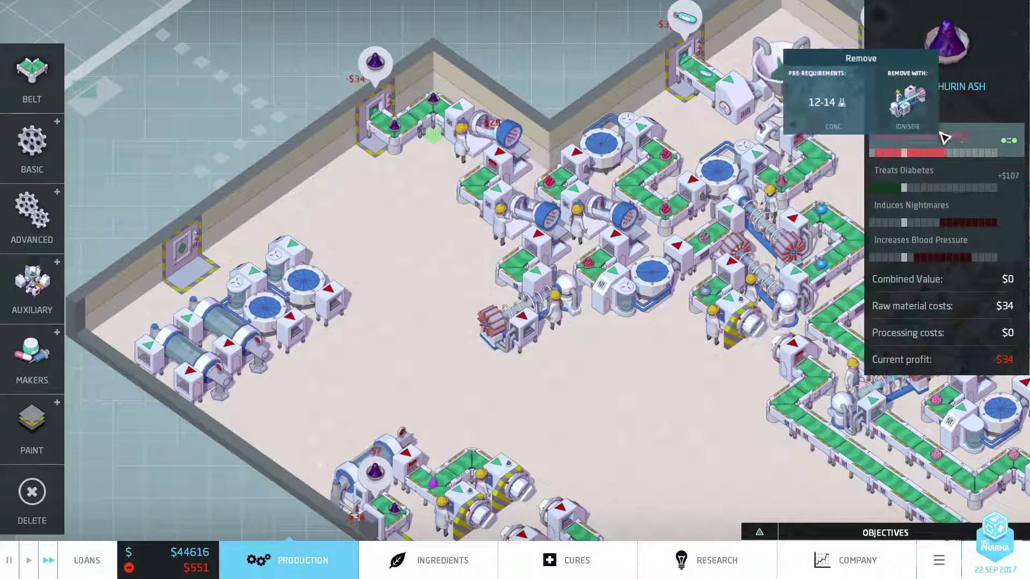
{"action": "mouse_move", "coordinate": [917, 170]}
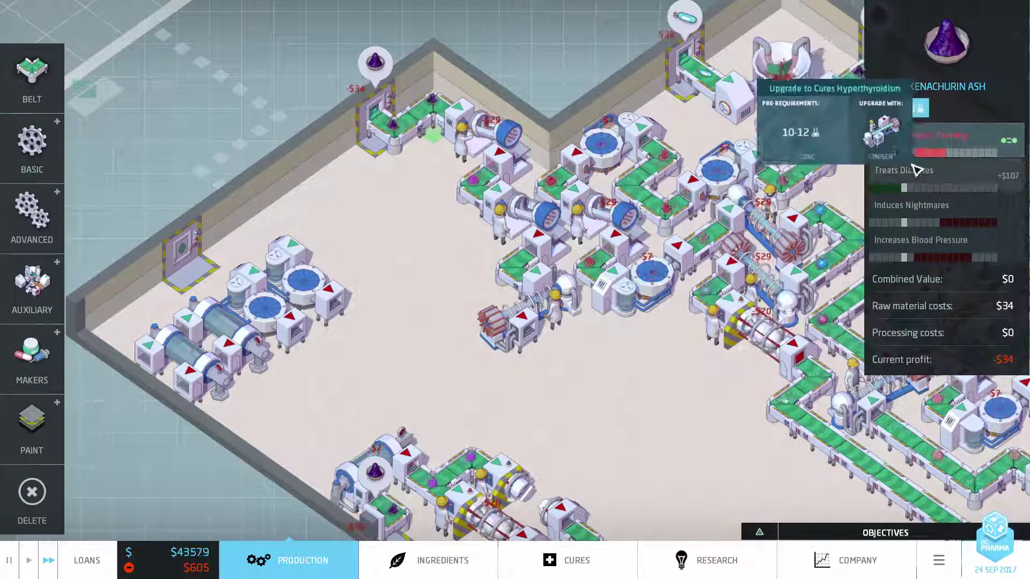
{"action": "key", "text": "a"}
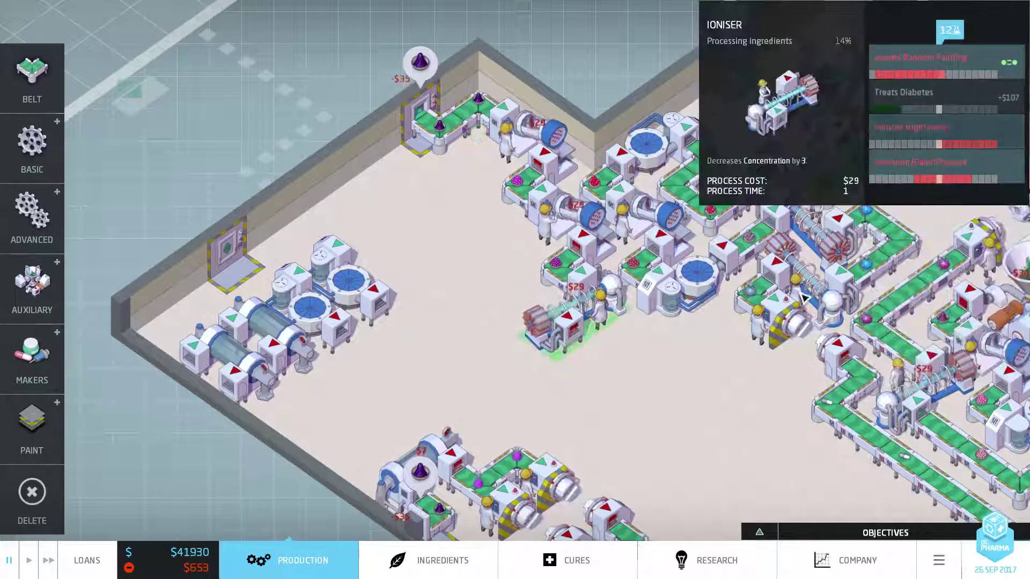
{"action": "mouse_move", "coordinate": [744, 319]}
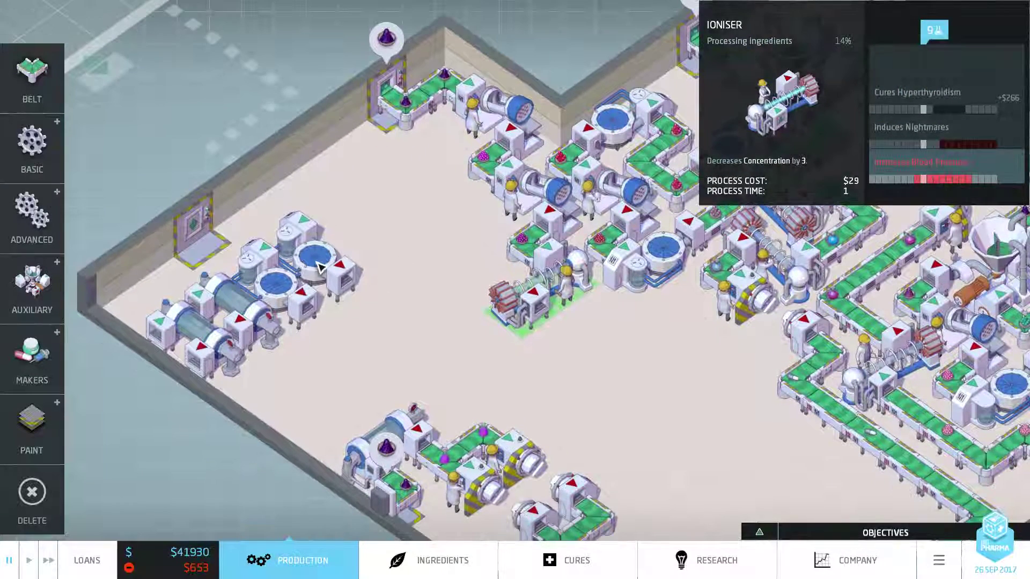
- Relocate and rotate a machine, and move both tube machines up the floor
{"action": "left_click", "coordinate": [453, 368]}
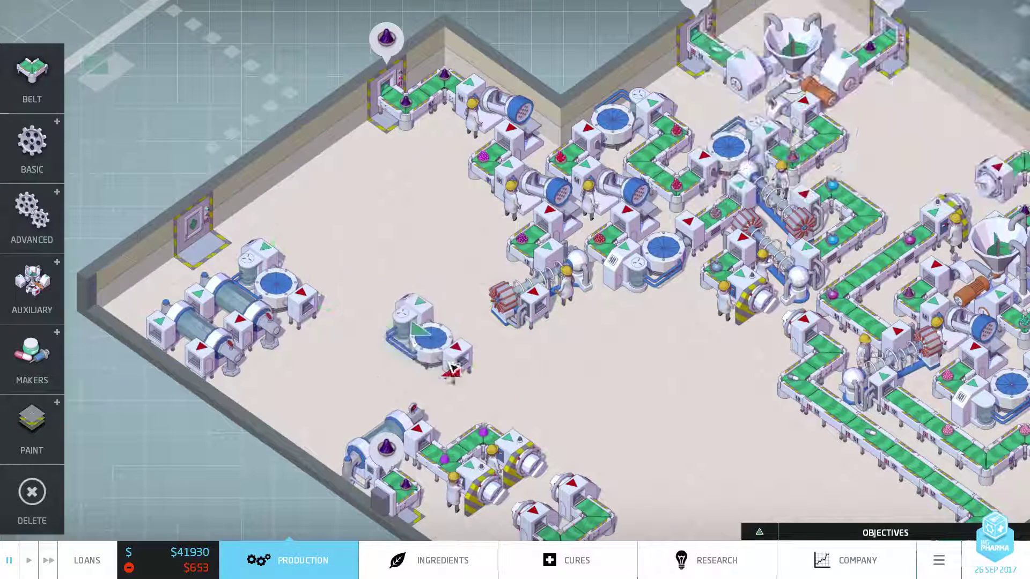
{"action": "left_click", "coordinate": [479, 369]}
{"action": "key", "text": "r"}
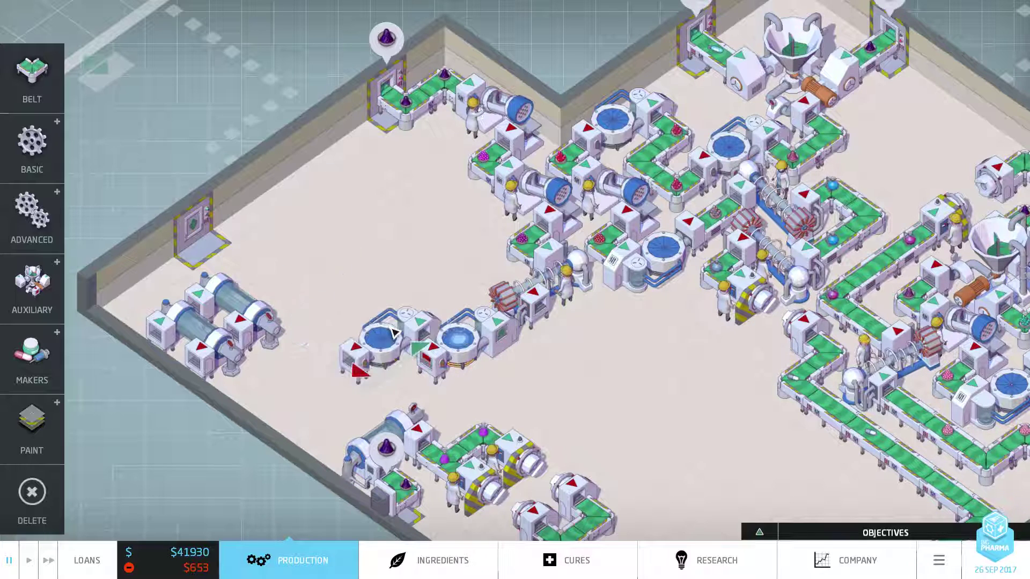
{"action": "left_click", "coordinate": [395, 334]}
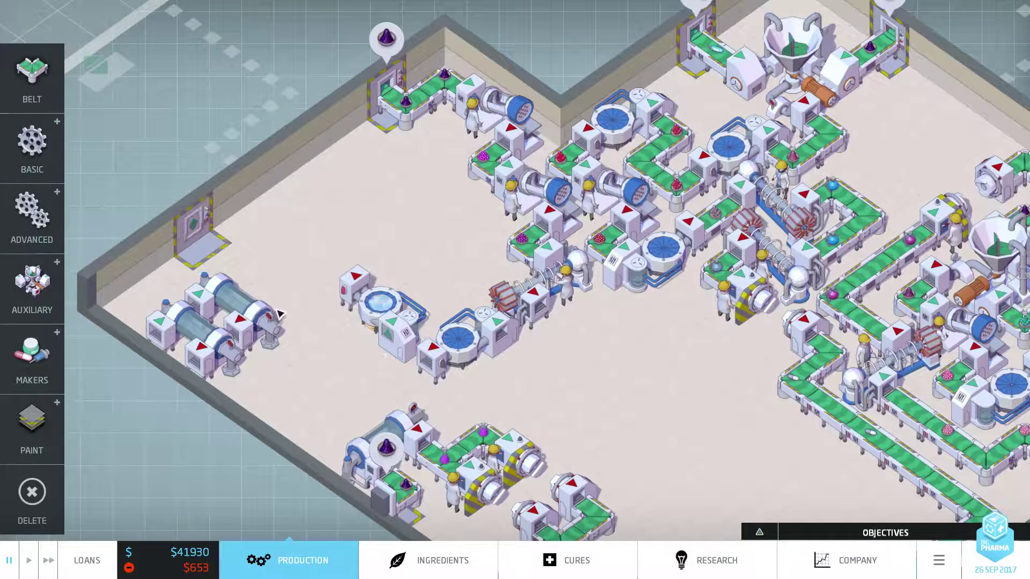
{"action": "left_click_drag", "start_coordinate": [250, 330], "coordinate": [427, 185]}
{"action": "left_click_drag", "start_coordinate": [216, 346], "coordinate": [387, 201]}
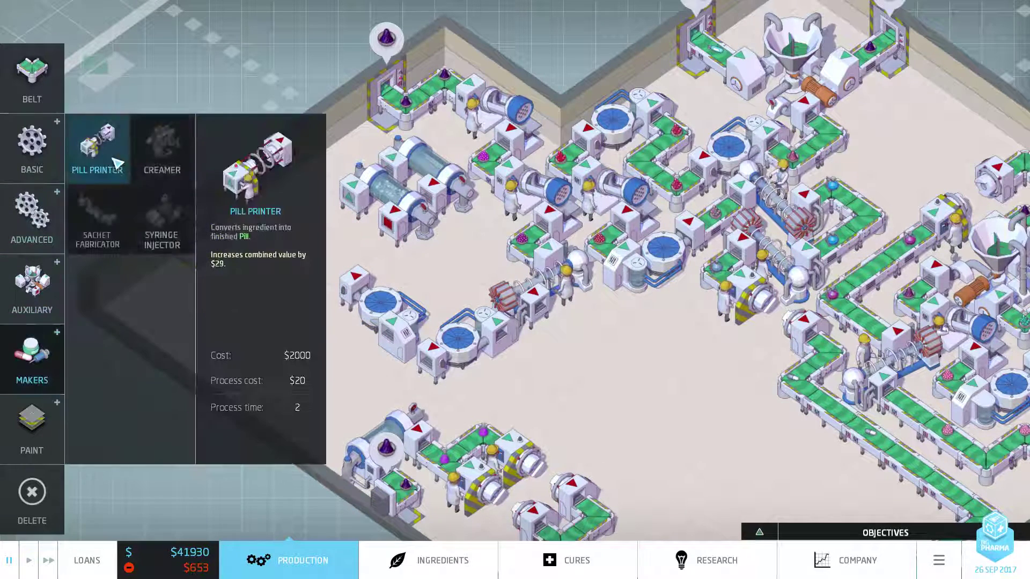
- Place a Pill Printer by the left door and belt the line to the left exit
{"action": "left_click", "coordinate": [97, 142]}
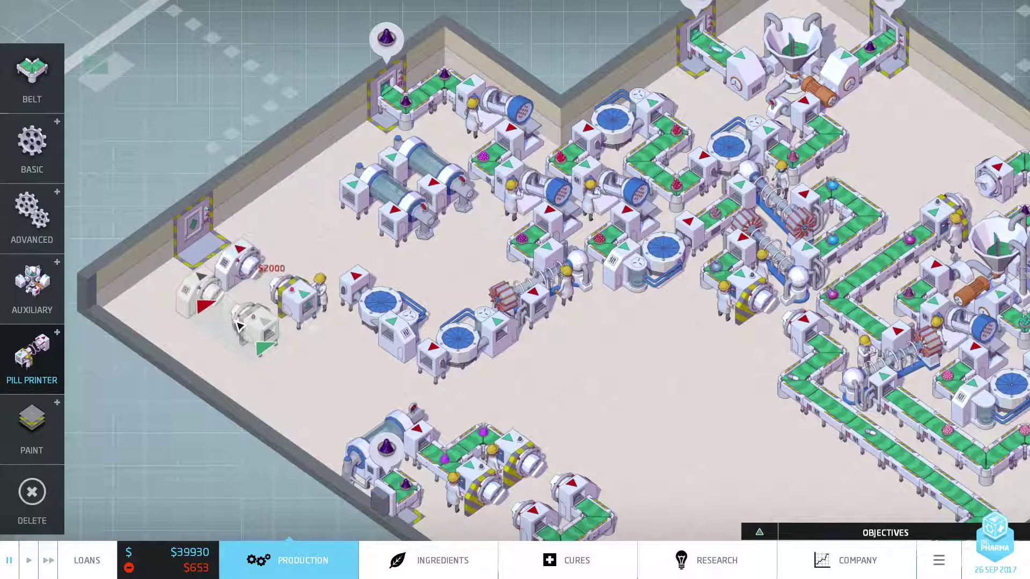
{"action": "left_click", "coordinate": [270, 300]}
{"action": "scroll", "coordinate": [390, 304], "scroll_direction": "up", "scroll_amount": 1}
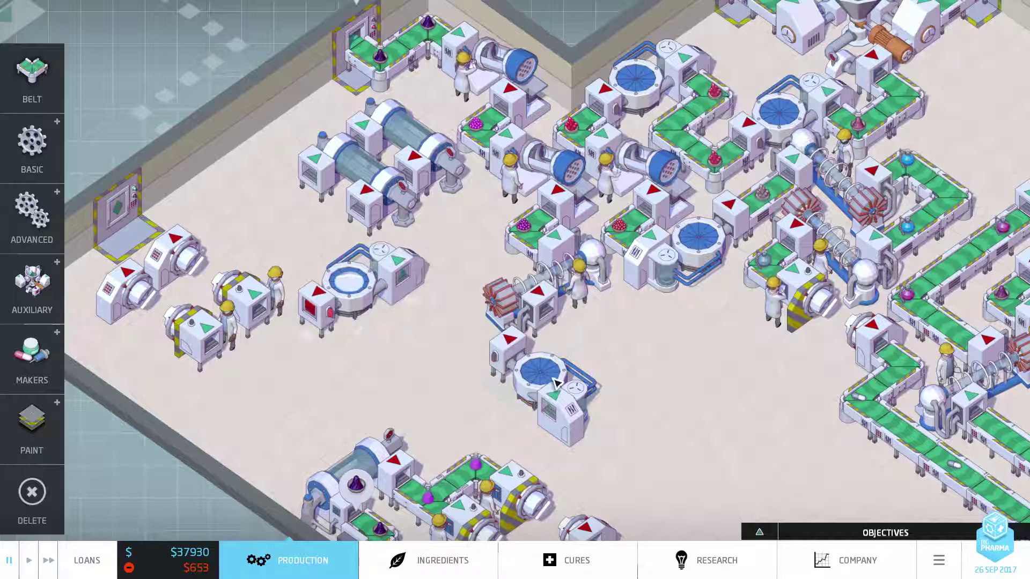
{"action": "left_click", "coordinate": [555, 358]}
{"action": "left_click_drag", "start_coordinate": [570, 363], "coordinate": [470, 399]}
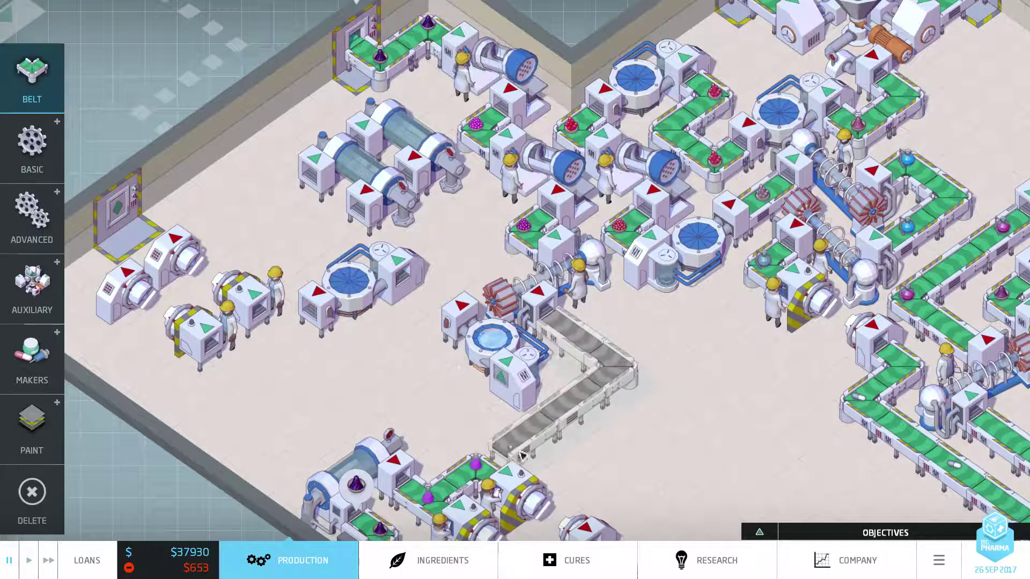
{"action": "left_click_drag", "start_coordinate": [306, 322], "coordinate": [235, 372]}
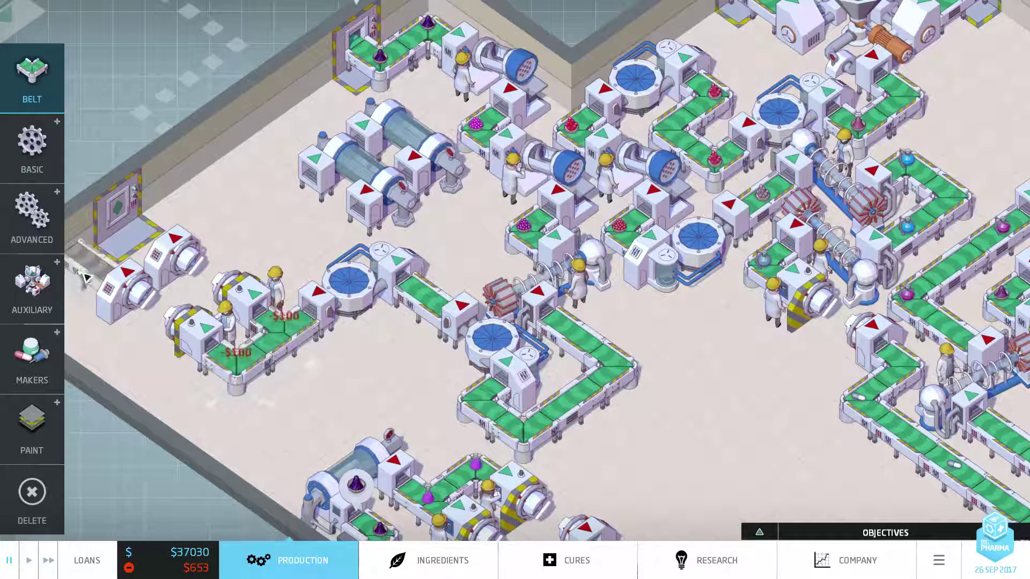
{"action": "left_click_drag", "start_coordinate": [235, 372], "coordinate": [121, 233]}
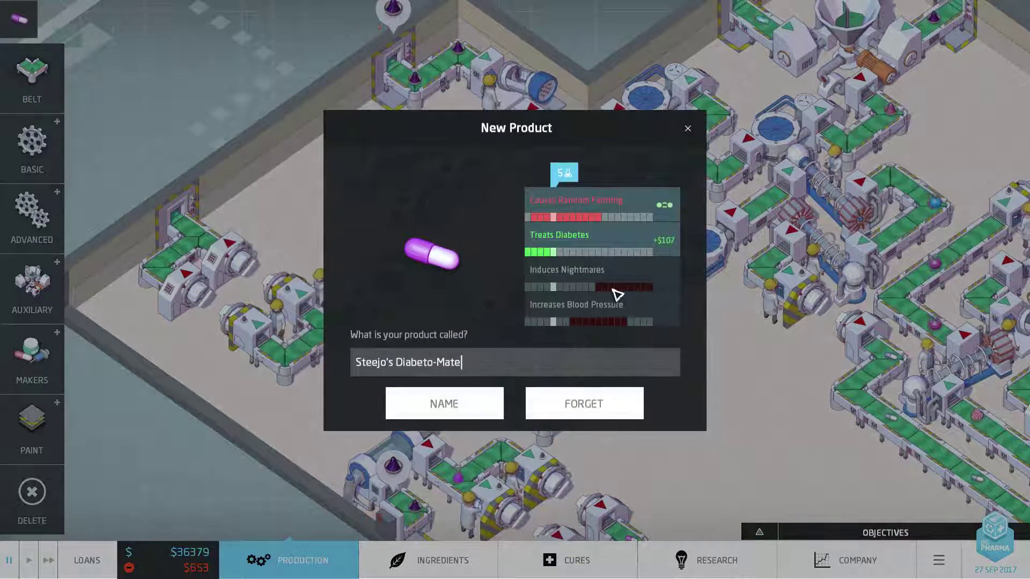
- Trim the stray characters and confirm the pill's name as 'Steejo's Diabetese Destroyer'
{"action": "key", "text": "BackSpace"}
{"action": "type", "text": "d"}
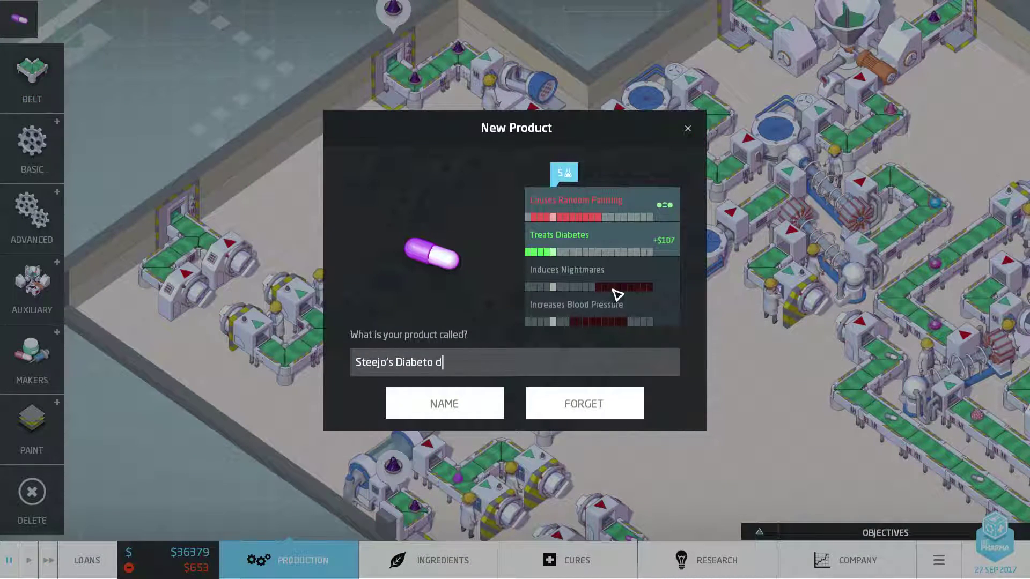
{"action": "key", "text": "BackSpace"}
{"action": "key", "text": "BackSpace"}
{"action": "type", "text": "ESE"}
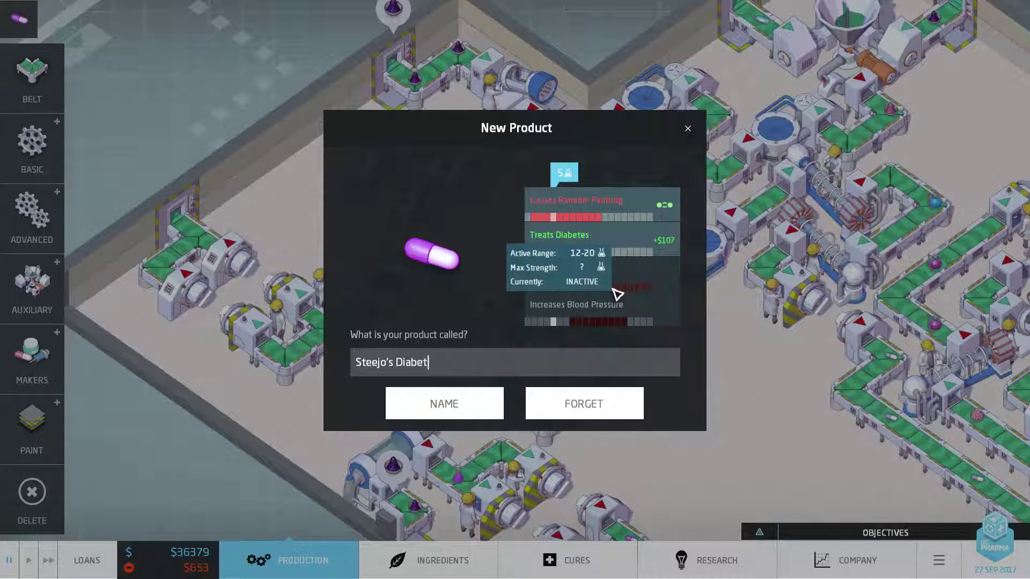
{"action": "type", "text": "Destroyer"}
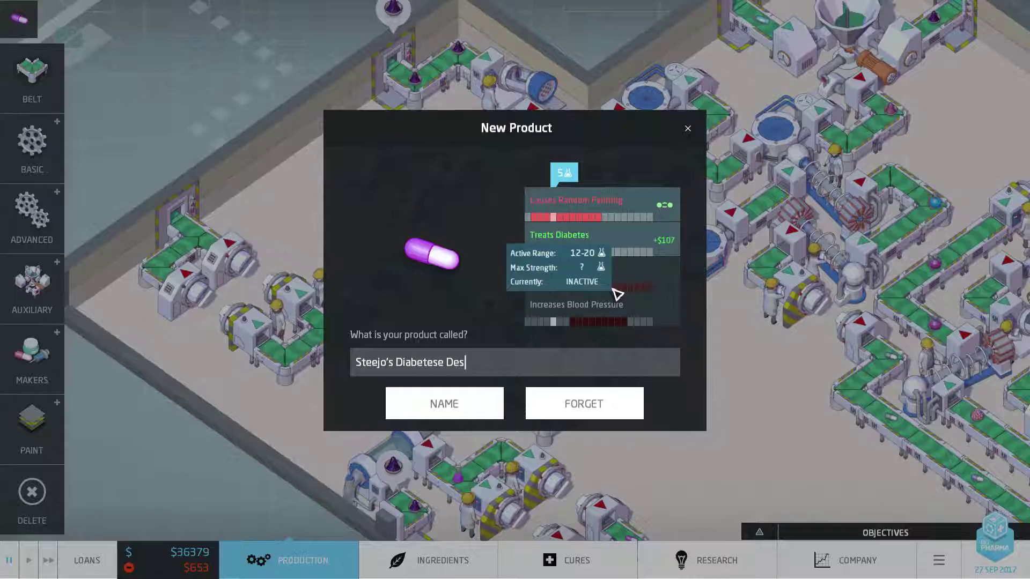
{"action": "left_click", "coordinate": [443, 411]}
{"action": "scroll", "coordinate": [679, 361], "scroll_direction": "down", "scroll_amount": 3}
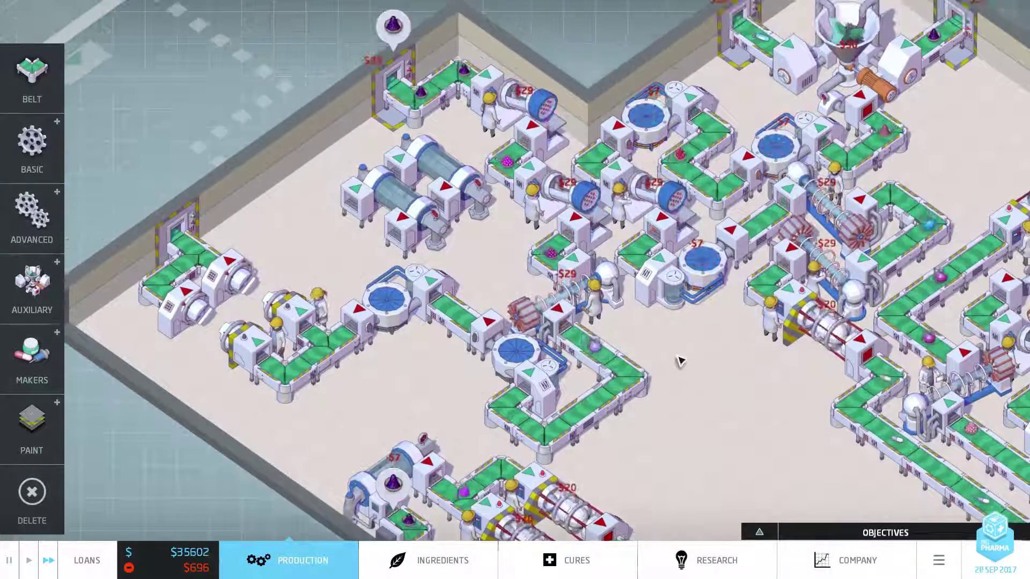
{"action": "key", "text": "s"}
{"action": "key", "text": "d"}
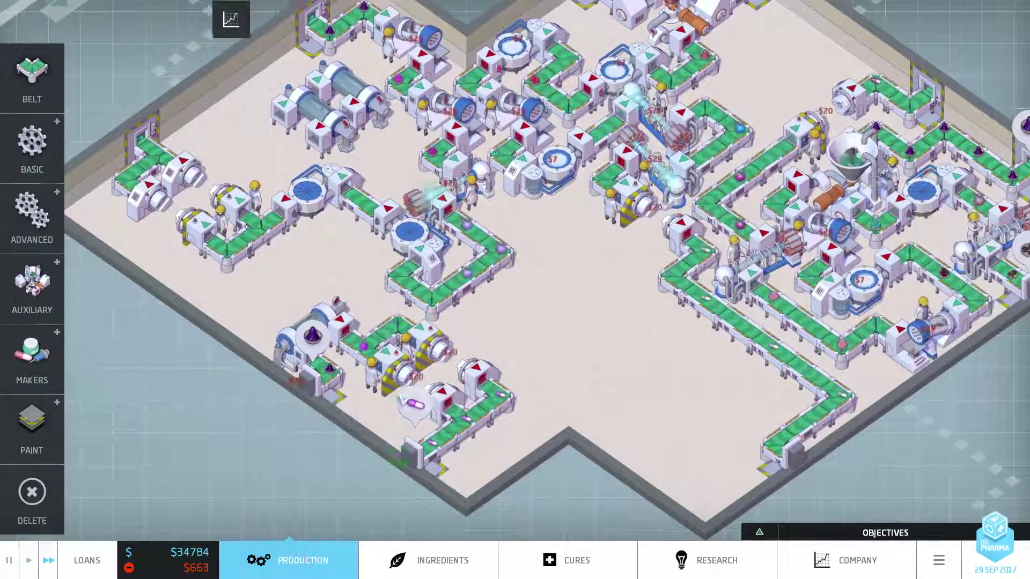
{"action": "scroll", "coordinate": [649, 282], "scroll_direction": "up", "scroll_amount": 2}
{"action": "scroll", "coordinate": [649, 282], "scroll_direction": "up", "scroll_amount": 2}
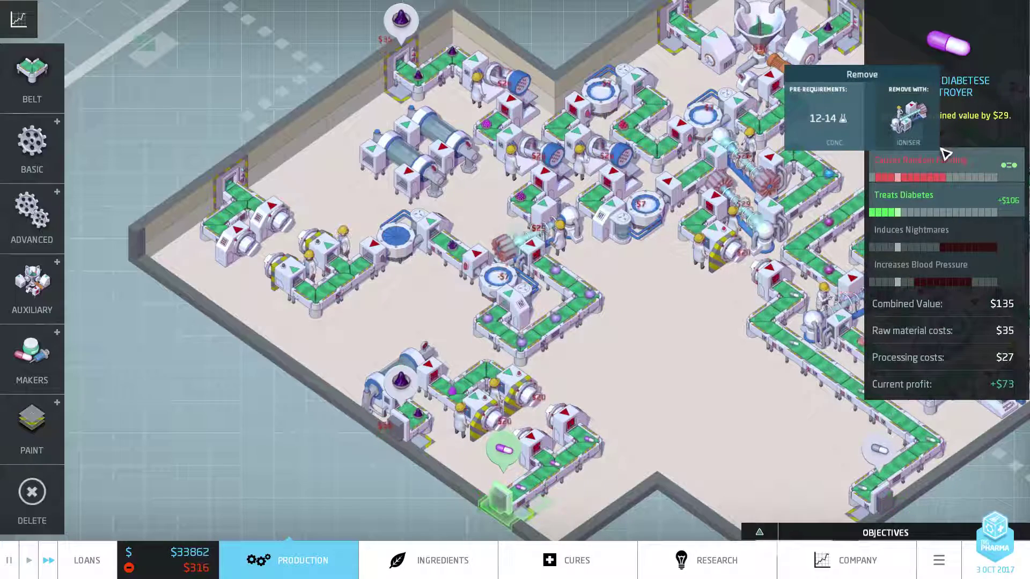
{"action": "key", "text": "s"}
{"action": "key", "text": "d"}
{"action": "key", "text": "s"}
{"action": "key", "text": "d"}
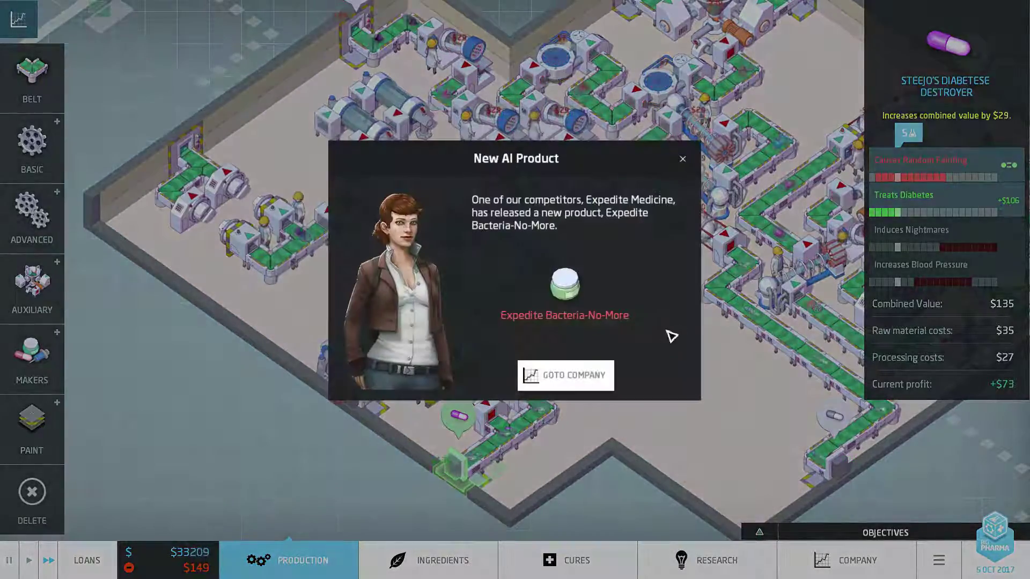
{"action": "left_click", "coordinate": [672, 162]}
{"action": "left_click", "coordinate": [656, 395]}
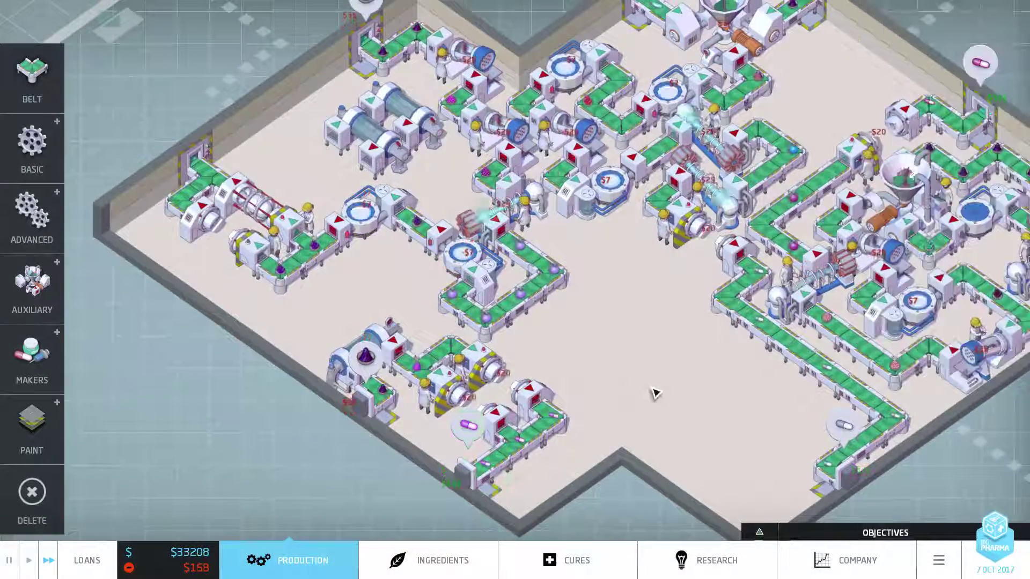
{"action": "scroll", "coordinate": [654, 392], "scroll_direction": "up", "scroll_amount": 3}
{"action": "key", "text": "w"}
{"action": "key", "text": "a"}
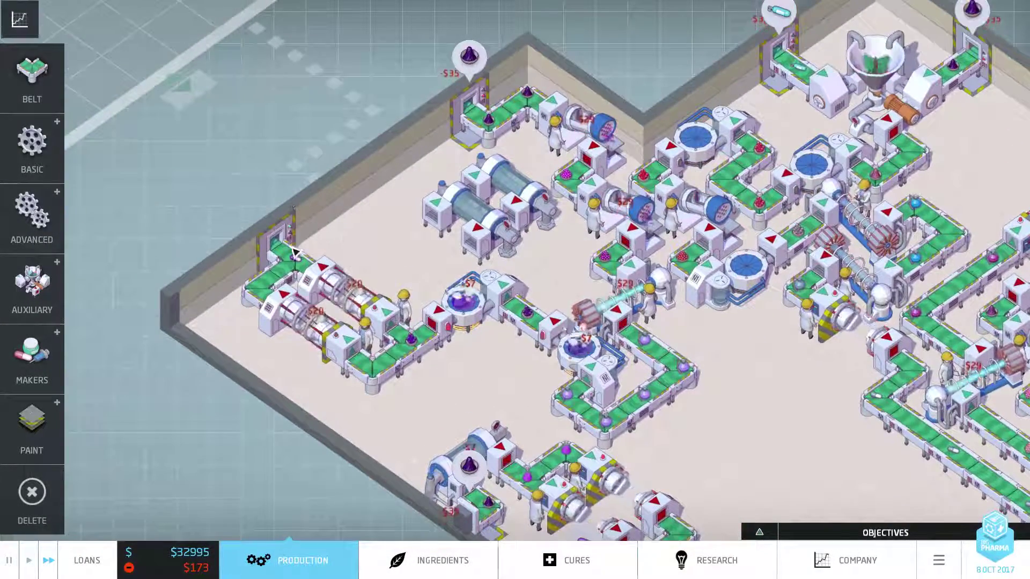
{"action": "scroll", "coordinate": [387, 239], "scroll_direction": "up", "scroll_amount": 2}
{"action": "type", "text": "Steejo's Hyp"}
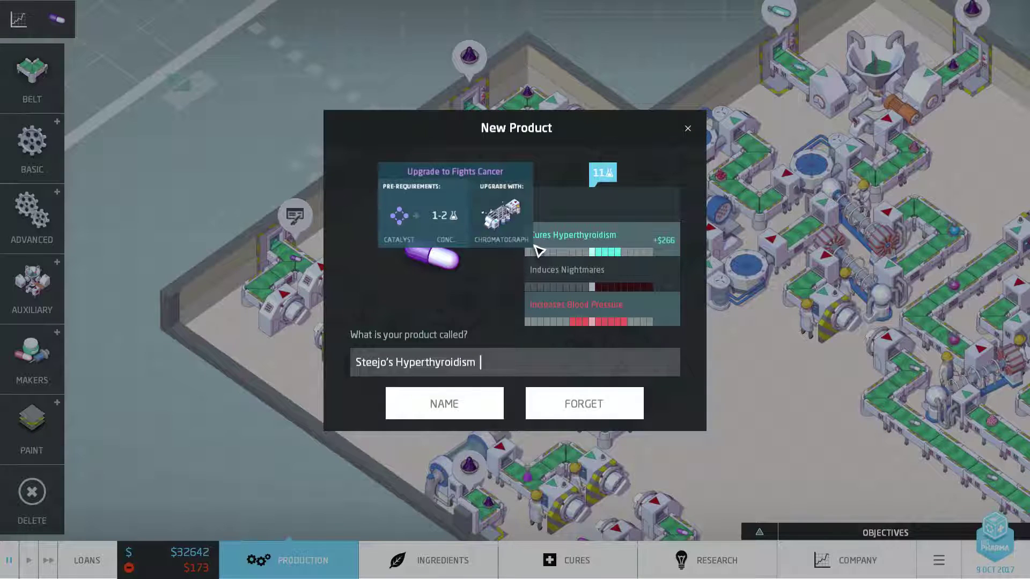
{"action": "type", "text": "er"}
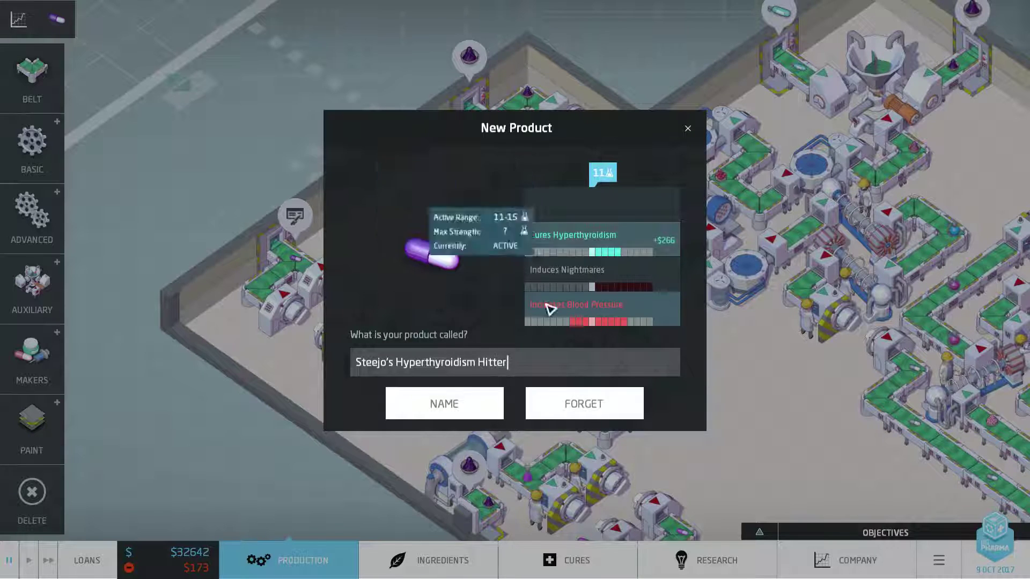
- Confirm 'Steejo's Hyperthyroidism Hitter' as the hyperthyroidism pill's name
{"action": "left_click", "coordinate": [402, 402]}
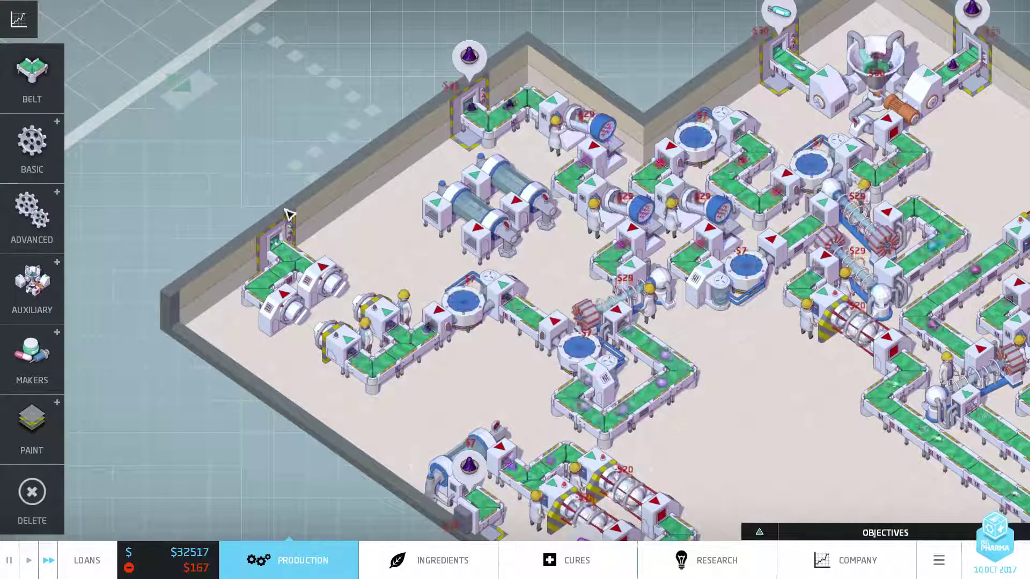
- Inspect the pill leaving the factory's left exit
{"action": "left_click", "coordinate": [274, 205]}
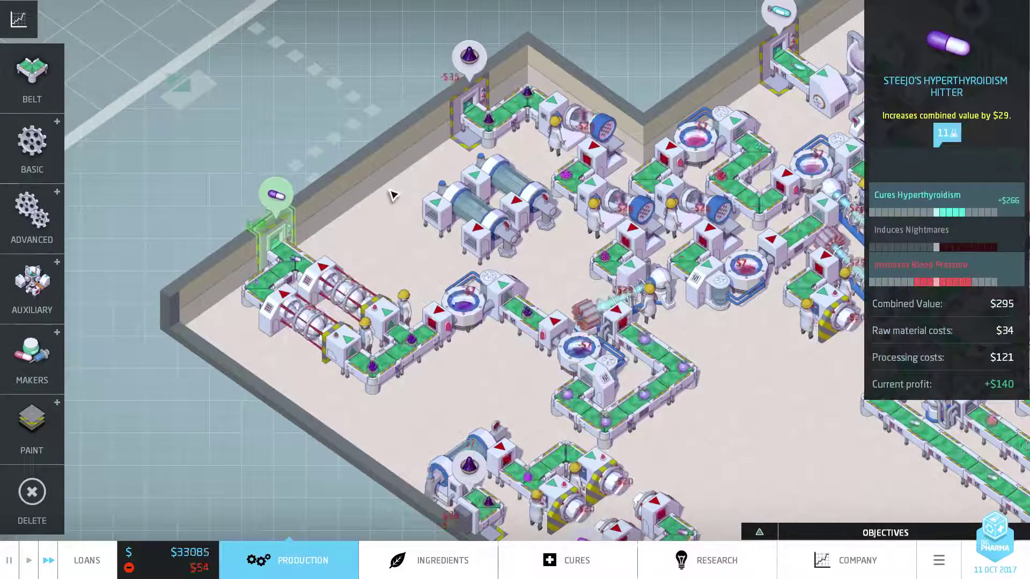
{"action": "key", "text": "s"}
{"action": "key", "text": "d"}
{"action": "key", "text": "s"}
{"action": "key", "text": "d"}
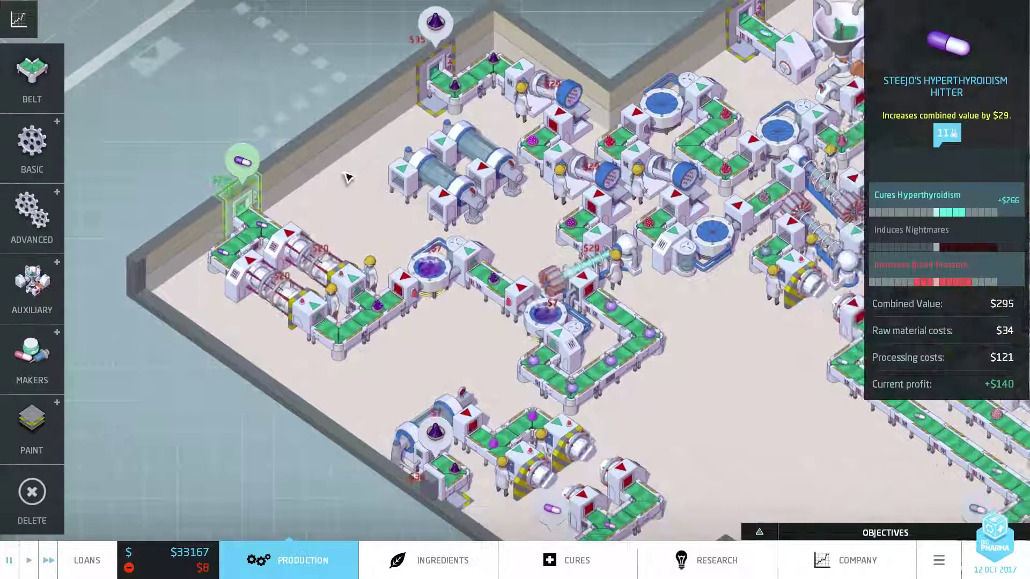
{"action": "scroll", "coordinate": [503, 395], "scroll_direction": "down", "scroll_amount": 1}
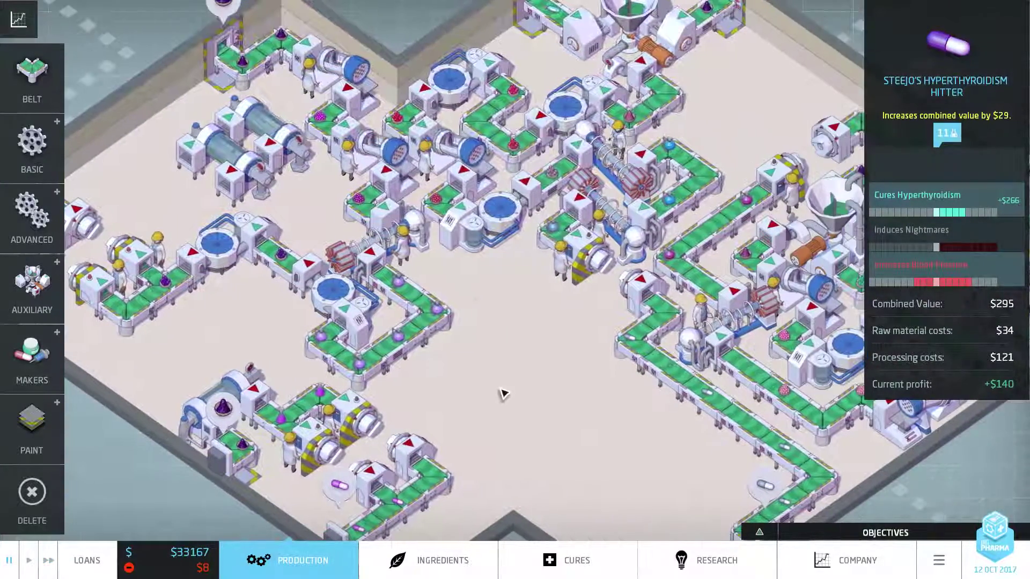
{"action": "scroll", "coordinate": [503, 395], "scroll_direction": "down", "scroll_amount": 2}
{"action": "scroll", "coordinate": [503, 392], "scroll_direction": "down", "scroll_amount": 2}
- Buy the empty $18,000 lot, then bring the main factory floor back into view
{"action": "key", "text": "w"}
{"action": "key", "text": "a"}
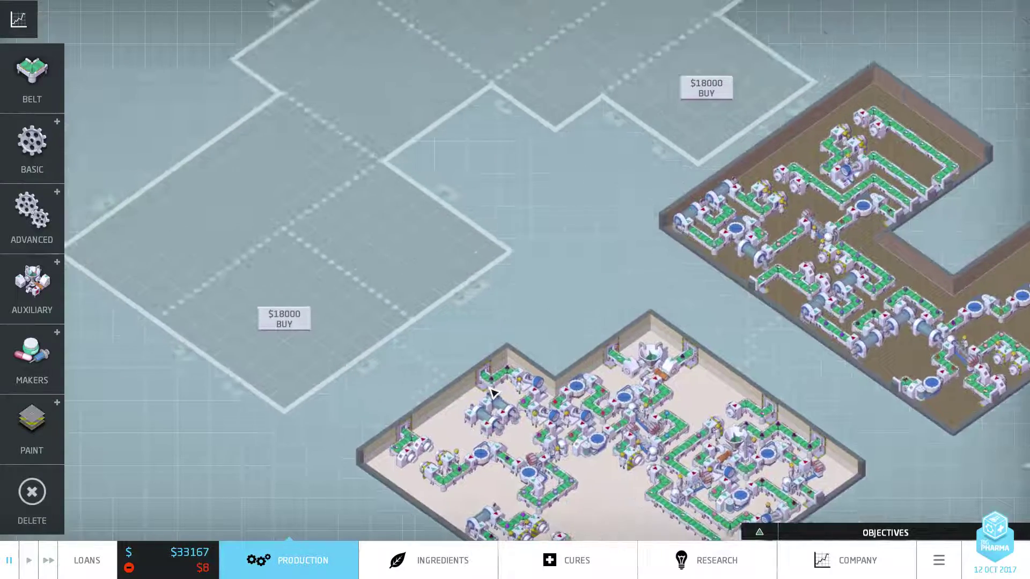
{"action": "scroll", "coordinate": [491, 392], "scroll_direction": "up", "scroll_amount": 2}
{"action": "scroll", "coordinate": [483, 393], "scroll_direction": "up", "scroll_amount": 1}
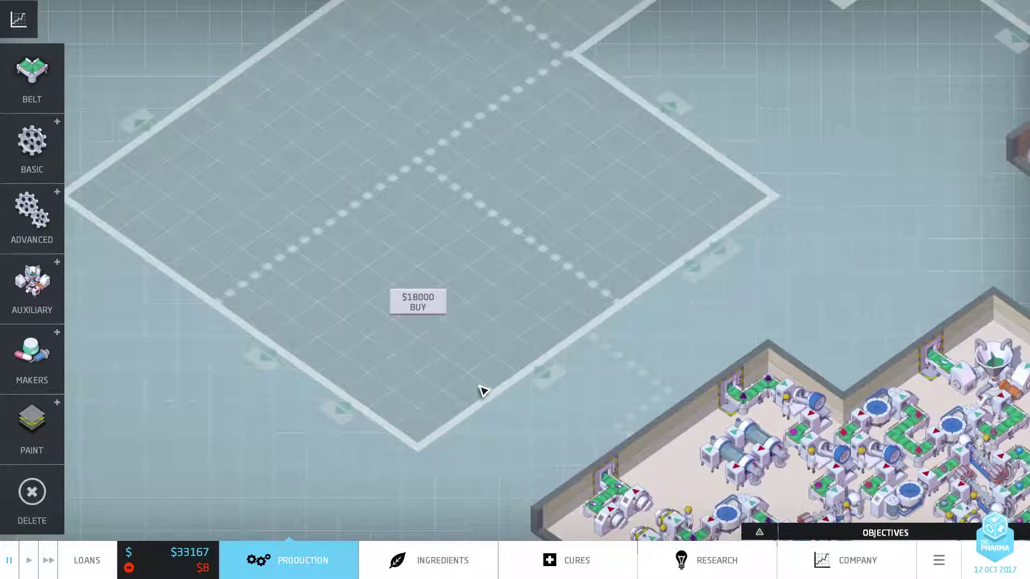
{"action": "left_click", "coordinate": [417, 303]}
{"action": "scroll", "coordinate": [497, 486], "scroll_direction": "up", "scroll_amount": 1}
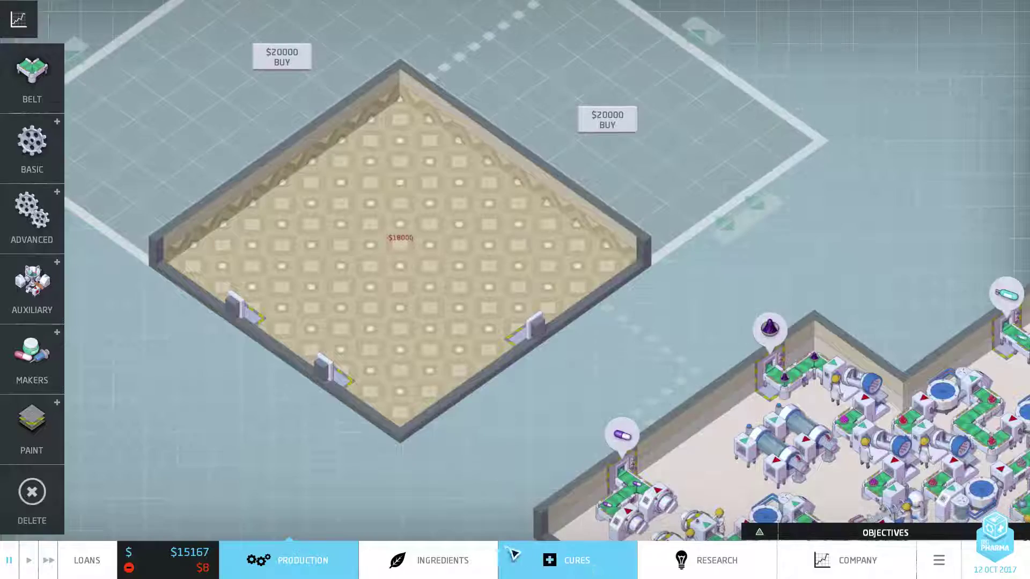
{"action": "key", "text": "s"}
{"action": "key", "text": "d"}
{"action": "key", "text": "s"}
{"action": "key", "text": "d"}
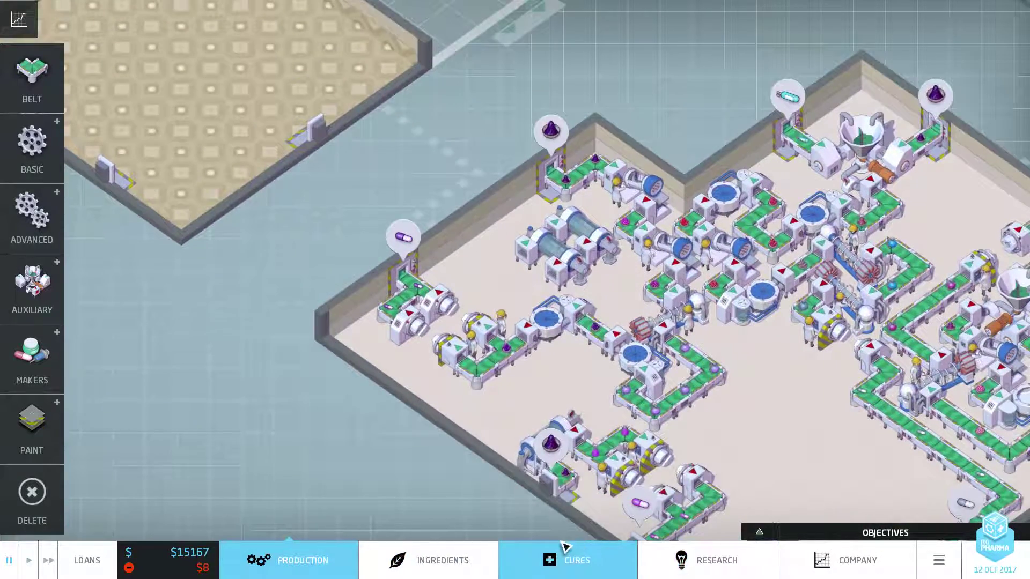
- Bring up the cures catalogue with the Painkiller's price trend and 1546 patients
{"action": "left_click", "coordinate": [563, 547]}
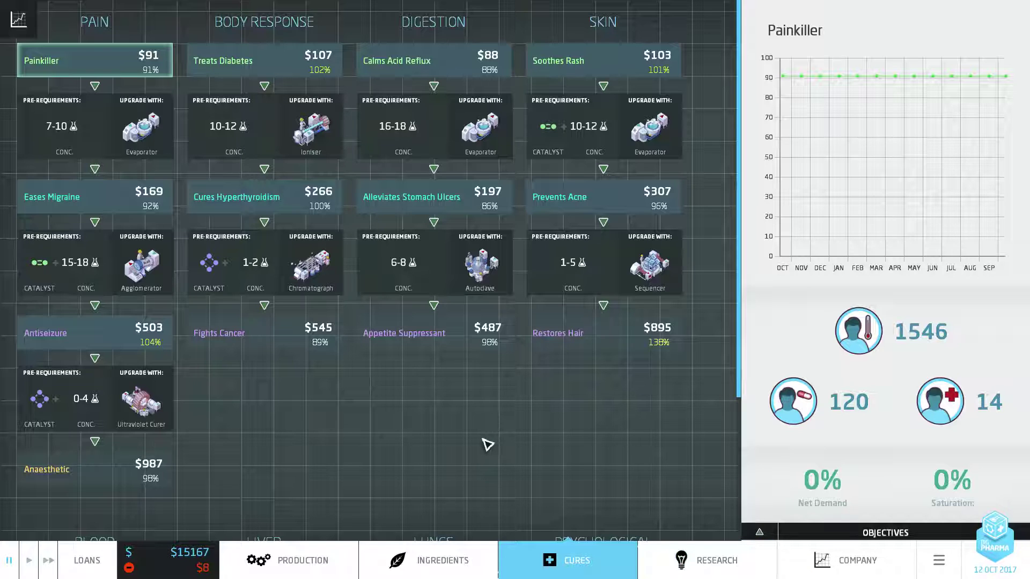
{"action": "scroll", "coordinate": [532, 499], "scroll_direction": "down", "scroll_amount": 3}
{"action": "scroll", "coordinate": [523, 482], "scroll_direction": "up", "scroll_amount": 3}
- Hire more scientists in the research tree and assign them to Specialist Processing
{"action": "left_click", "coordinate": [734, 561]}
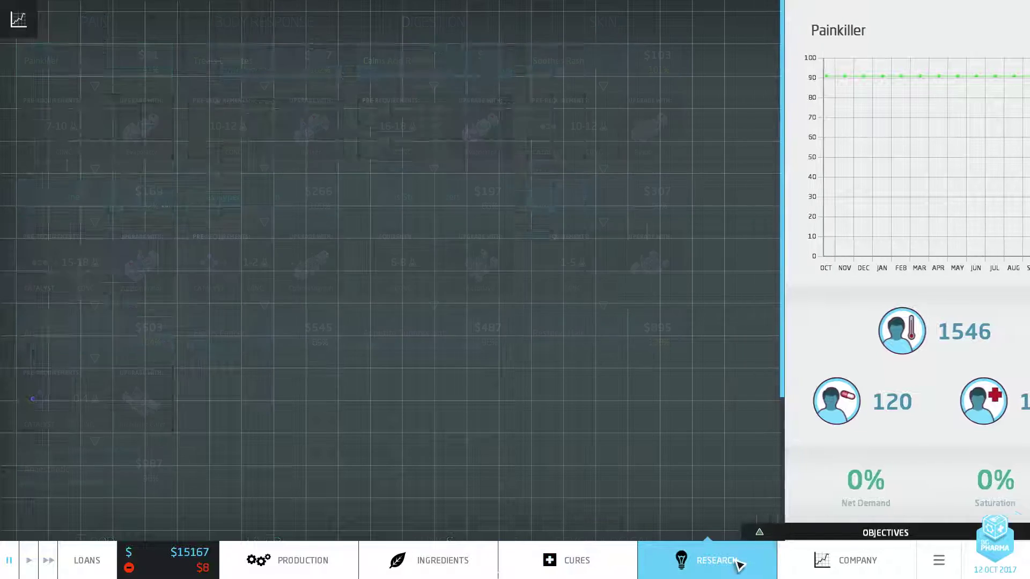
{"action": "scroll", "coordinate": [416, 377], "scroll_direction": "down", "scroll_amount": 5}
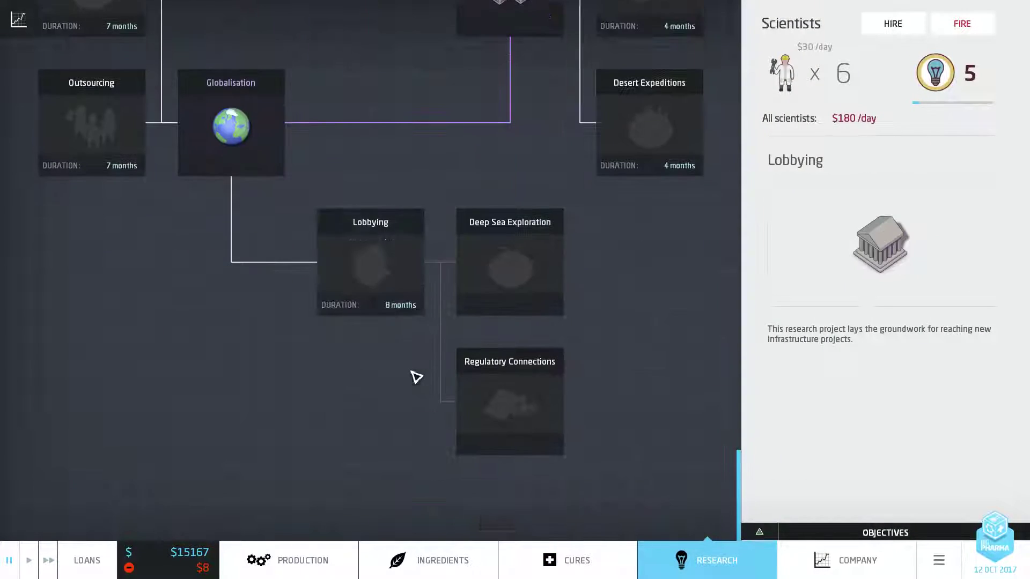
{"action": "scroll", "coordinate": [417, 378], "scroll_direction": "up", "scroll_amount": 2}
{"action": "scroll", "coordinate": [417, 377], "scroll_direction": "up", "scroll_amount": 8}
{"action": "scroll", "coordinate": [416, 378], "scroll_direction": "up", "scroll_amount": 3}
{"action": "scroll", "coordinate": [416, 378], "scroll_direction": "down", "scroll_amount": 8}
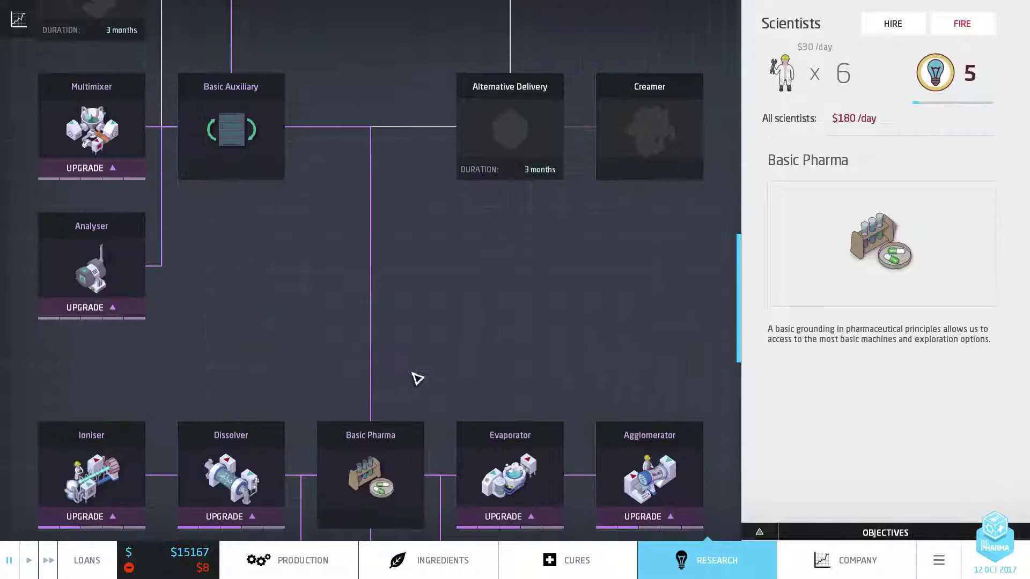
{"action": "scroll", "coordinate": [416, 378], "scroll_direction": "down", "scroll_amount": 5}
{"action": "scroll", "coordinate": [352, 352], "scroll_direction": "down", "scroll_amount": 5}
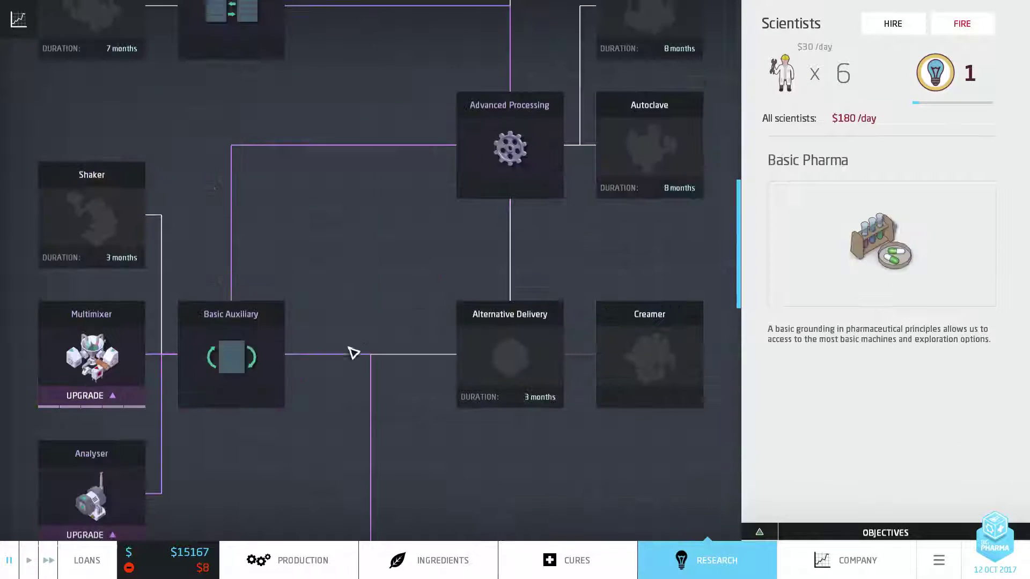
{"action": "scroll", "coordinate": [352, 351], "scroll_direction": "down", "scroll_amount": 3}
{"action": "scroll", "coordinate": [349, 352], "scroll_direction": "up", "scroll_amount": 3}
{"action": "scroll", "coordinate": [351, 352], "scroll_direction": "down", "scroll_amount": 5}
{"action": "scroll", "coordinate": [346, 349], "scroll_direction": "up", "scroll_amount": 7}
{"action": "scroll", "coordinate": [342, 346], "scroll_direction": "down", "scroll_amount": 5}
{"action": "scroll", "coordinate": [338, 344], "scroll_direction": "down", "scroll_amount": 2}
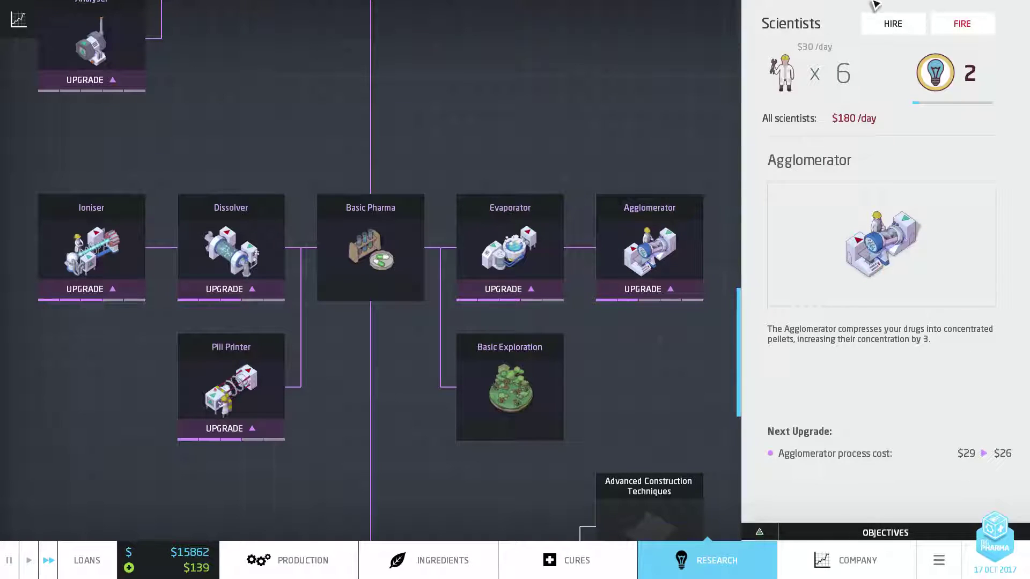
{"action": "left_click", "coordinate": [892, 24]}
{"action": "left_click", "coordinate": [892, 24]}
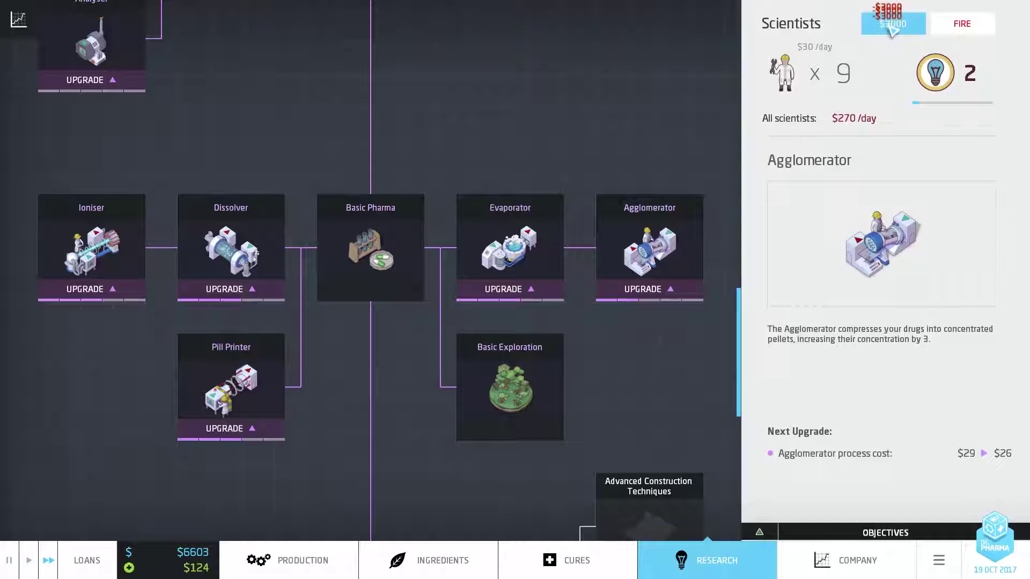
{"action": "left_click", "coordinate": [892, 24]}
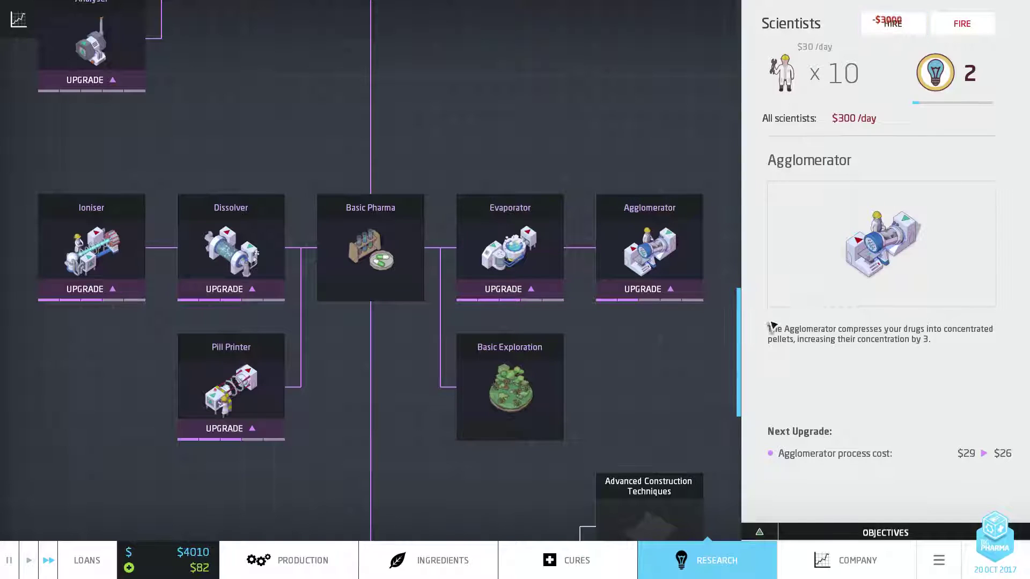
{"action": "scroll", "coordinate": [382, 395], "scroll_direction": "up", "scroll_amount": 2}
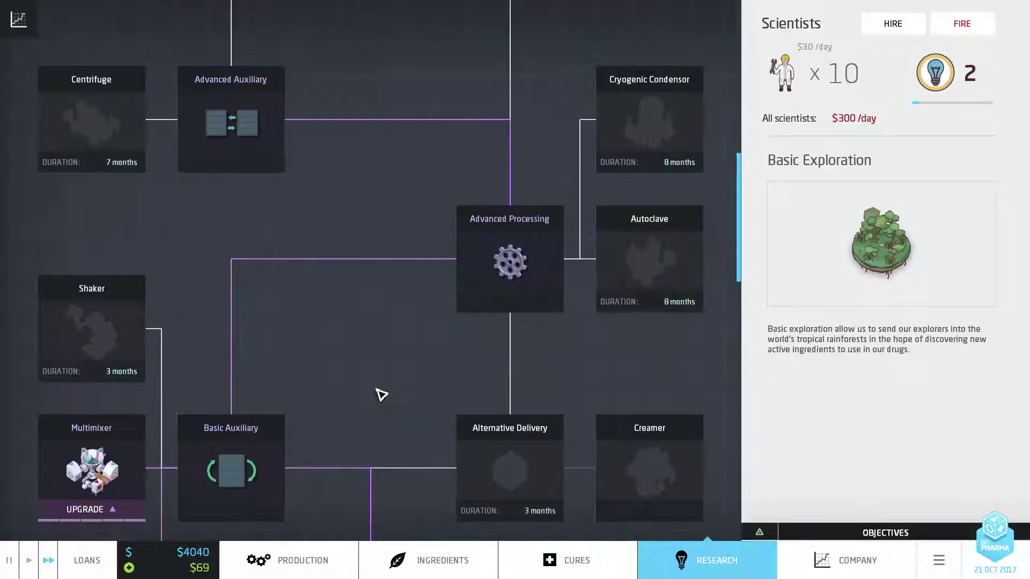
{"action": "scroll", "coordinate": [381, 393], "scroll_direction": "up", "scroll_amount": 2}
{"action": "scroll", "coordinate": [355, 386], "scroll_direction": "up", "scroll_amount": 3}
{"action": "left_click", "coordinate": [236, 384]}
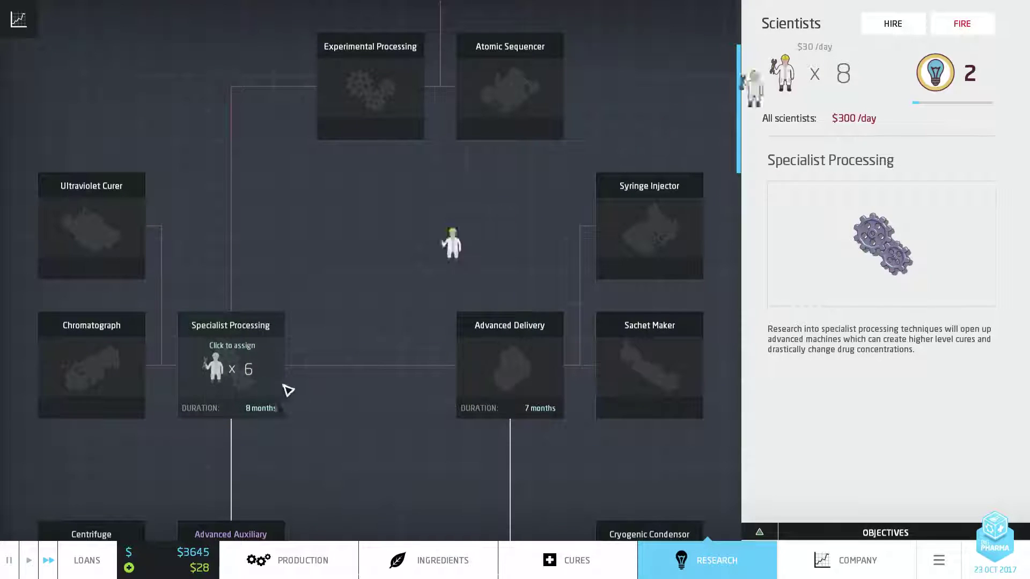
{"action": "scroll", "coordinate": [400, 405], "scroll_direction": "down", "scroll_amount": 5}
{"action": "scroll", "coordinate": [390, 402], "scroll_direction": "down", "scroll_amount": 5}
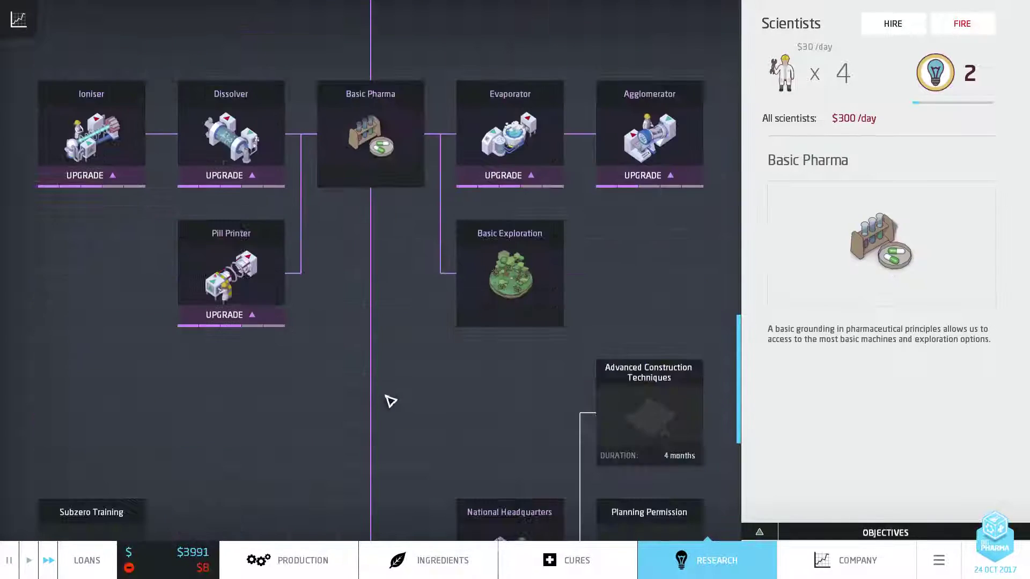
{"action": "scroll", "coordinate": [391, 401], "scroll_direction": "up", "scroll_amount": 1}
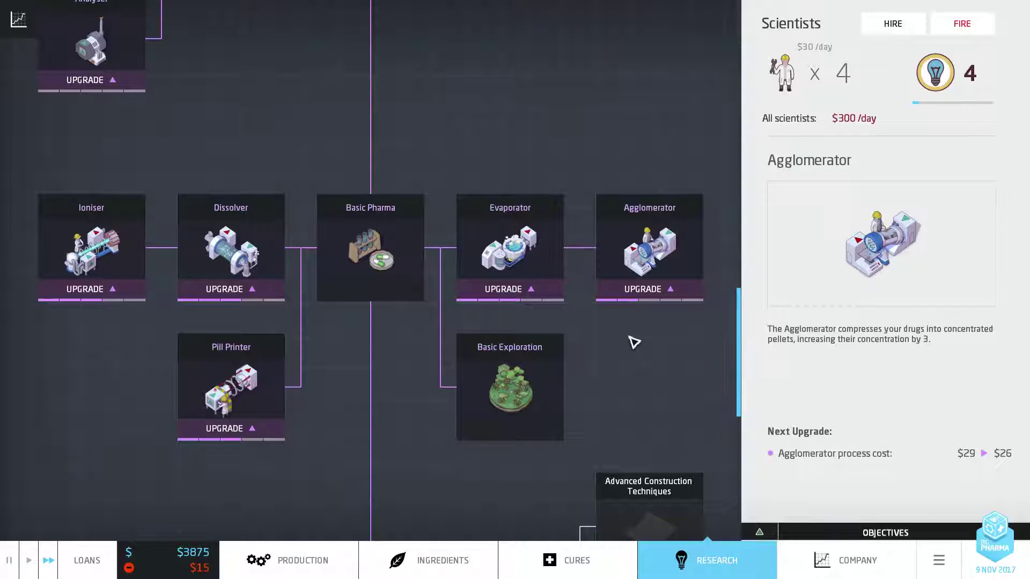
- Upgrade the Agglomerator and Multimixer, hire one scientist, and show the company overview
{"action": "left_click", "coordinate": [656, 289]}
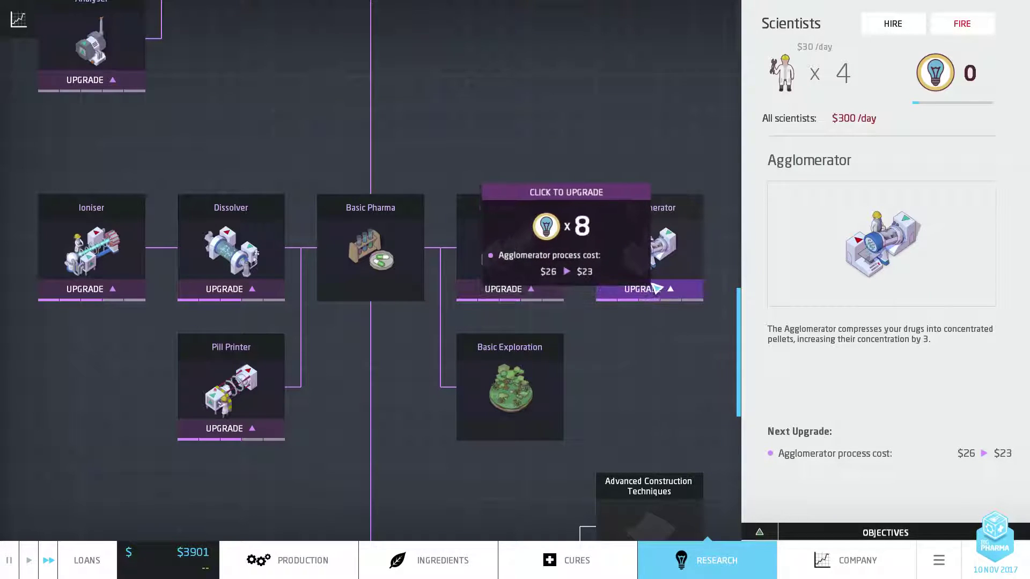
{"action": "scroll", "coordinate": [432, 387], "scroll_direction": "down", "scroll_amount": 3}
{"action": "scroll", "coordinate": [432, 387], "scroll_direction": "down", "scroll_amount": 2}
{"action": "scroll", "coordinate": [431, 387], "scroll_direction": "down", "scroll_amount": 1}
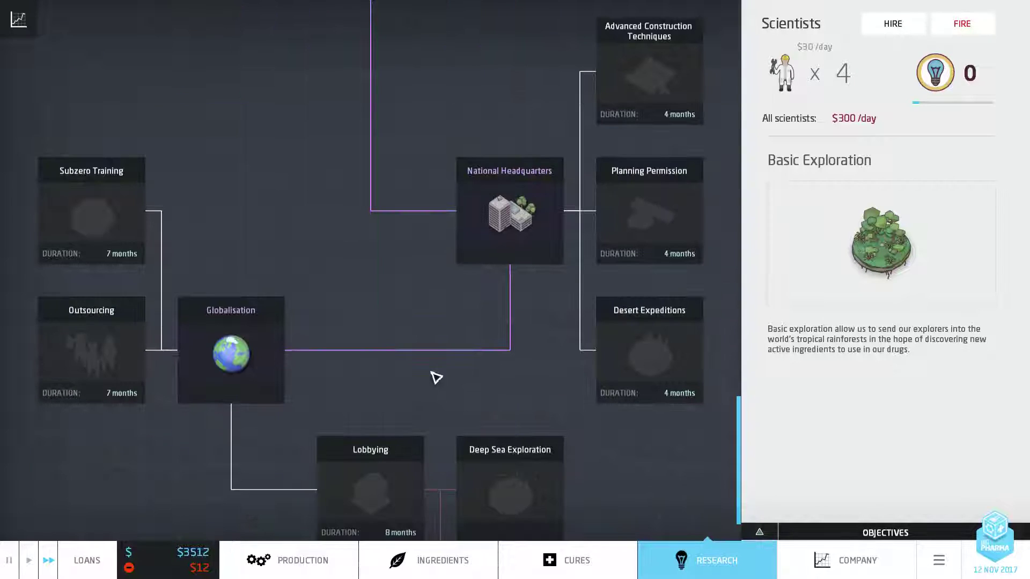
{"action": "scroll", "coordinate": [435, 379], "scroll_direction": "down", "scroll_amount": 2}
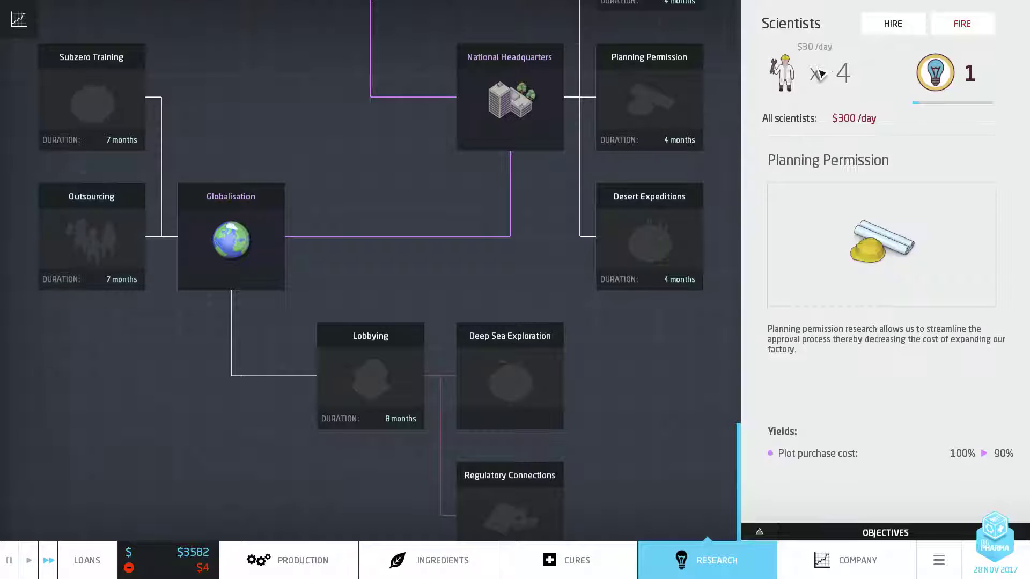
{"action": "mouse_move", "coordinate": [894, 24]}
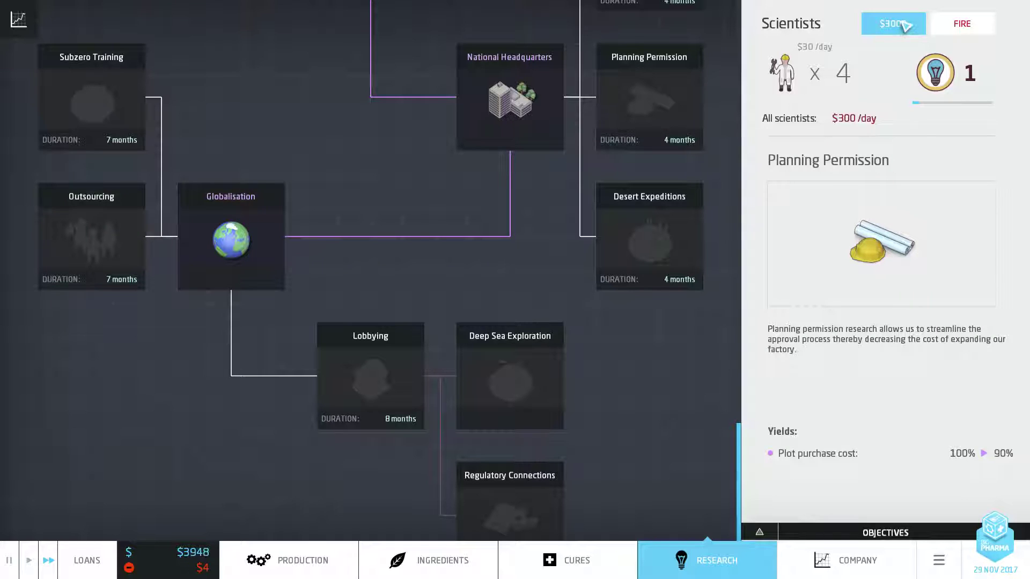
{"action": "scroll", "coordinate": [357, 244], "scroll_direction": "up", "scroll_amount": 3}
{"action": "scroll", "coordinate": [357, 244], "scroll_direction": "up", "scroll_amount": 2}
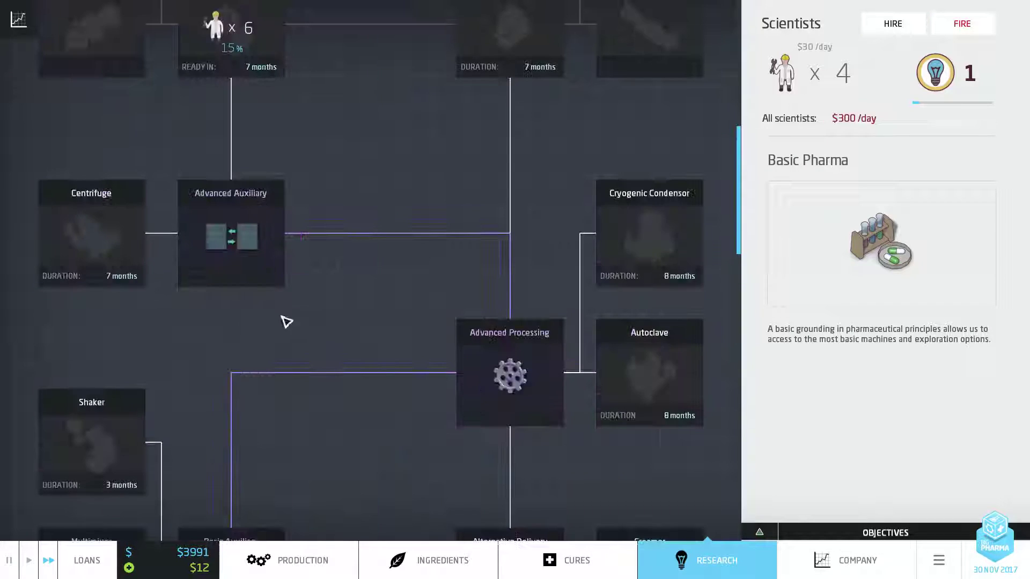
{"action": "scroll", "coordinate": [227, 327], "scroll_direction": "up", "scroll_amount": 3}
{"action": "left_click", "coordinate": [92, 283]}
{"action": "scroll", "coordinate": [396, 391], "scroll_direction": "down", "scroll_amount": 2}
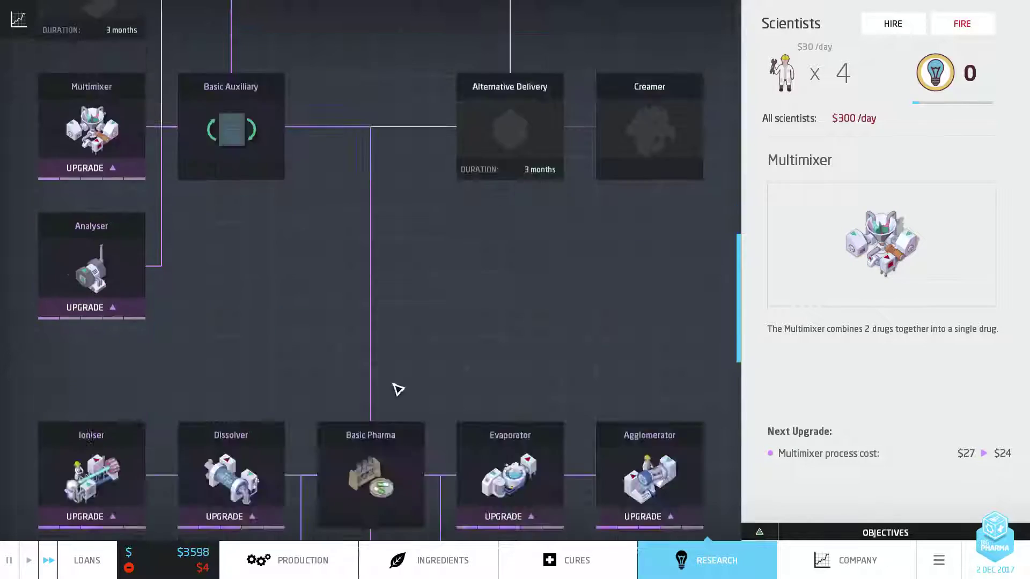
{"action": "scroll", "coordinate": [391, 374], "scroll_direction": "down", "scroll_amount": 3}
{"action": "scroll", "coordinate": [391, 374], "scroll_direction": "down", "scroll_amount": 1}
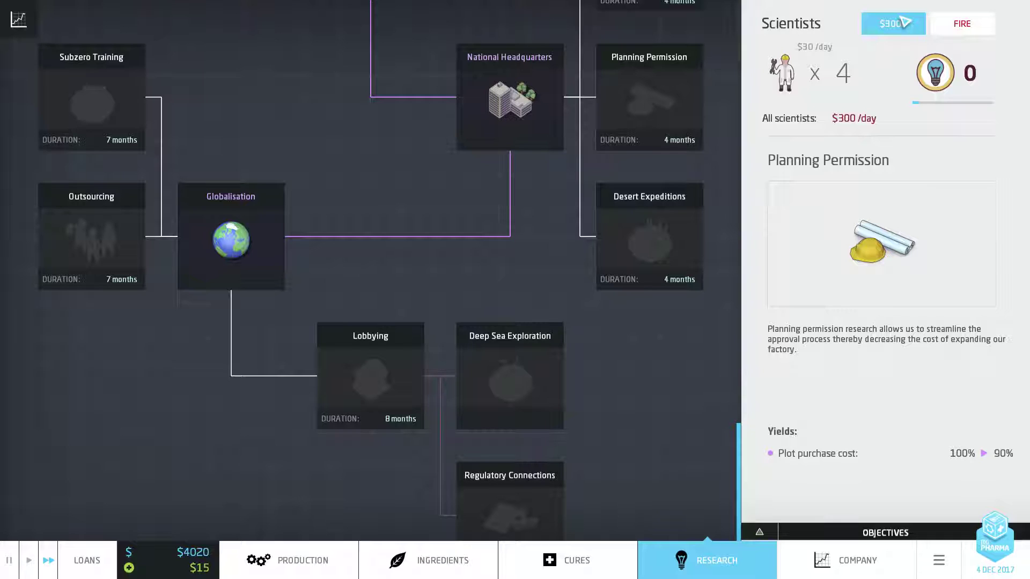
{"action": "left_click", "coordinate": [904, 23]}
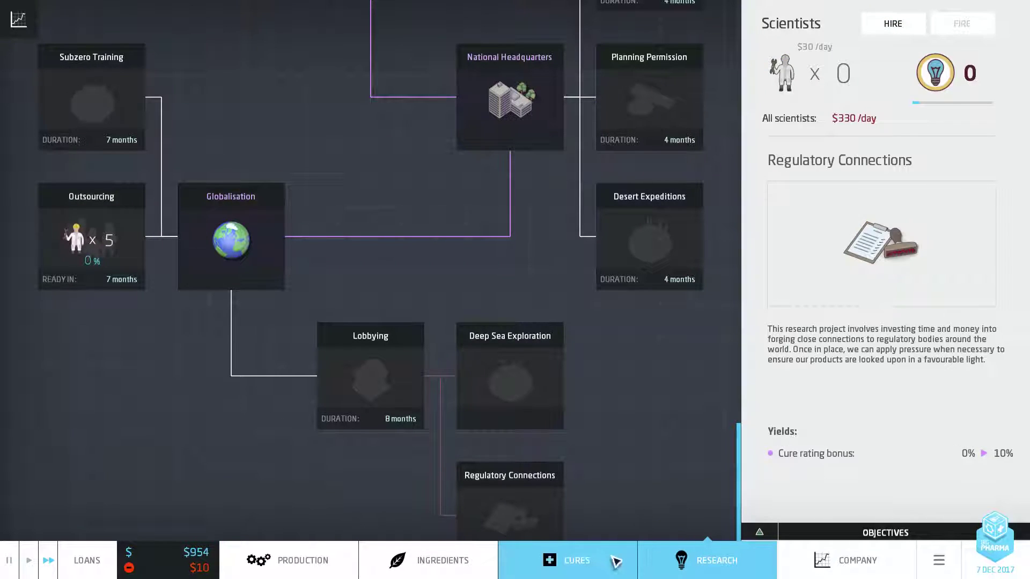
{"action": "left_click", "coordinate": [845, 560]}
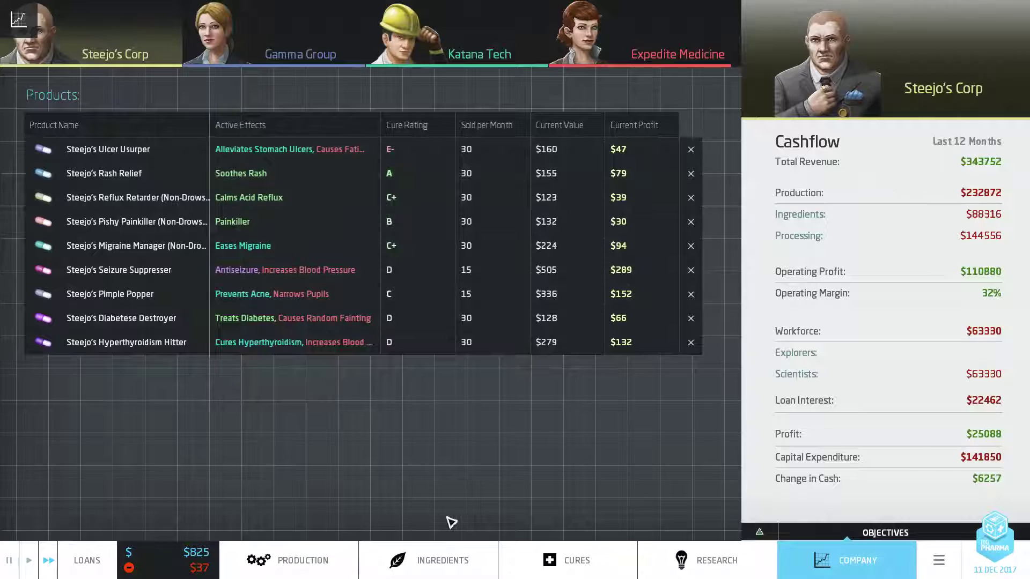
- Check research progress, return to the centred factory floor, and bring up the loans overview
{"action": "left_click", "coordinate": [709, 560]}
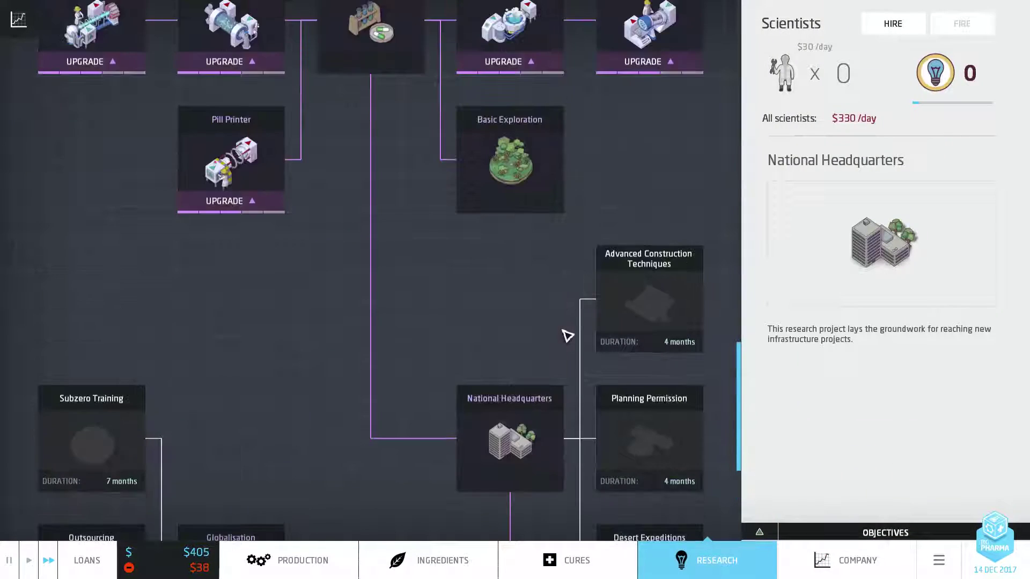
{"action": "scroll", "coordinate": [567, 335], "scroll_direction": "up", "scroll_amount": 3}
{"action": "scroll", "coordinate": [568, 336], "scroll_direction": "down", "scroll_amount": 4}
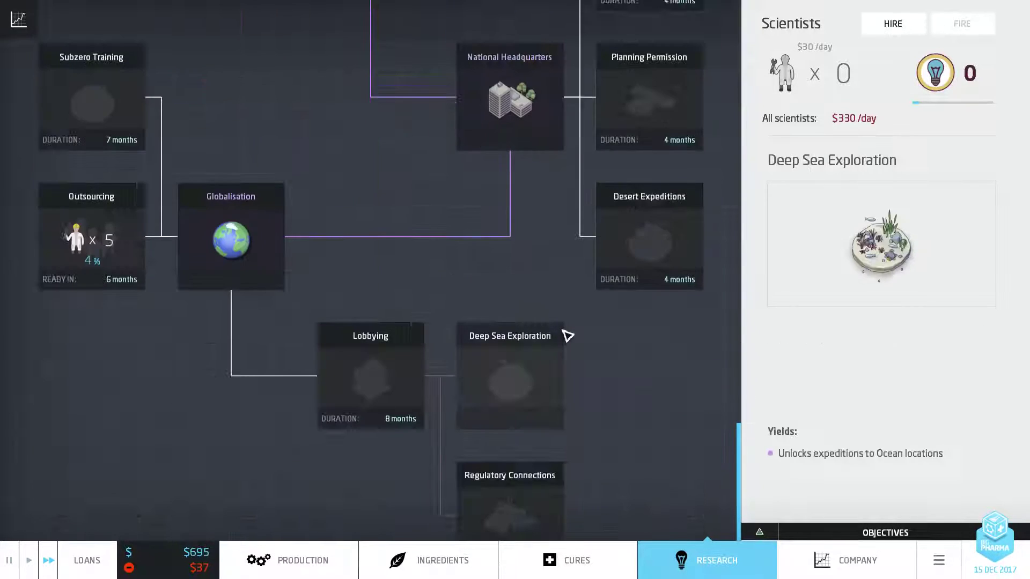
{"action": "scroll", "coordinate": [566, 336], "scroll_direction": "up", "scroll_amount": 3}
{"action": "scroll", "coordinate": [566, 335], "scroll_direction": "up", "scroll_amount": 2}
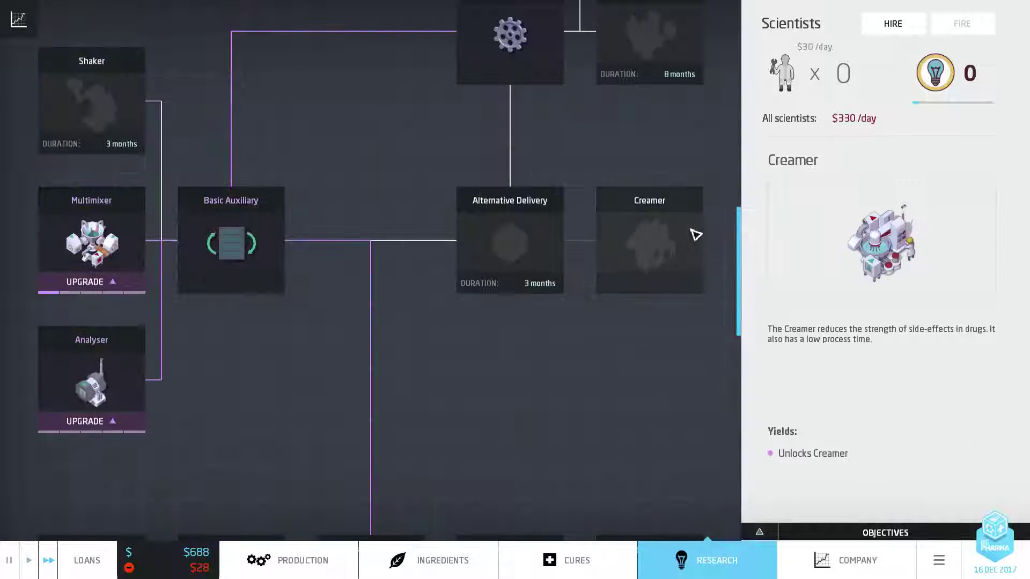
{"action": "scroll", "coordinate": [632, 371], "scroll_direction": "up", "scroll_amount": 3}
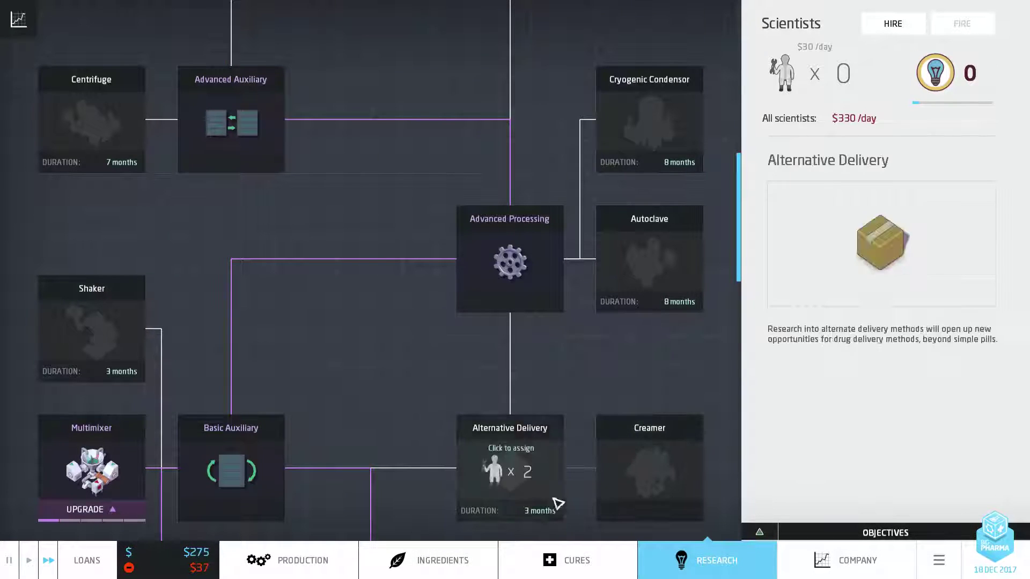
{"action": "scroll", "coordinate": [399, 290], "scroll_direction": "up", "scroll_amount": 3}
{"action": "scroll", "coordinate": [506, 363], "scroll_direction": "down", "scroll_amount": 1}
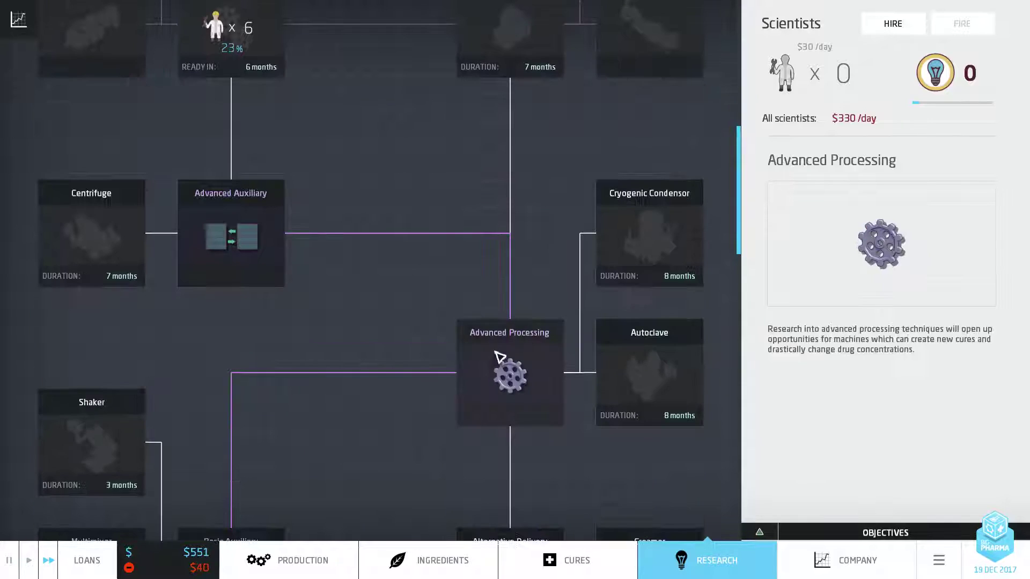
{"action": "scroll", "coordinate": [314, 240], "scroll_direction": "up", "scroll_amount": 4}
{"action": "scroll", "coordinate": [376, 341], "scroll_direction": "down", "scroll_amount": 5}
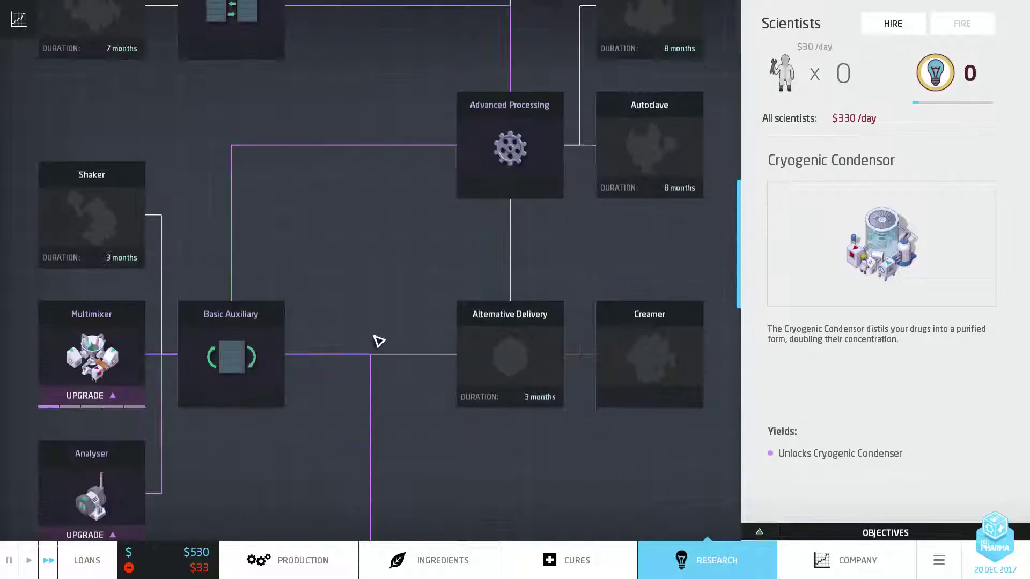
{"action": "scroll", "coordinate": [382, 334], "scroll_direction": "down", "scroll_amount": 5}
{"action": "scroll", "coordinate": [386, 322], "scroll_direction": "down", "scroll_amount": 6}
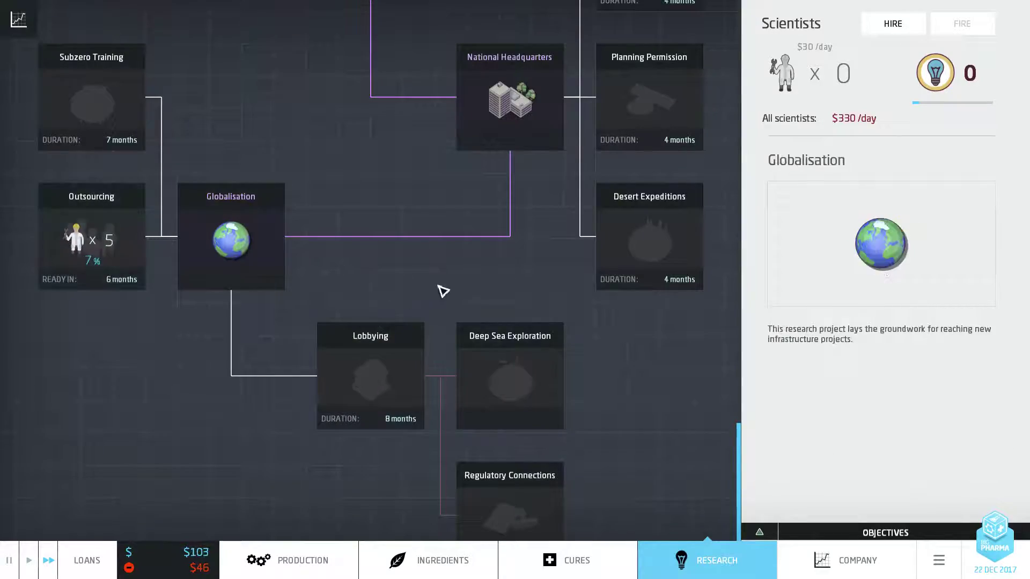
{"action": "scroll", "coordinate": [444, 292], "scroll_direction": "up", "scroll_amount": 2}
{"action": "left_click", "coordinate": [314, 556]}
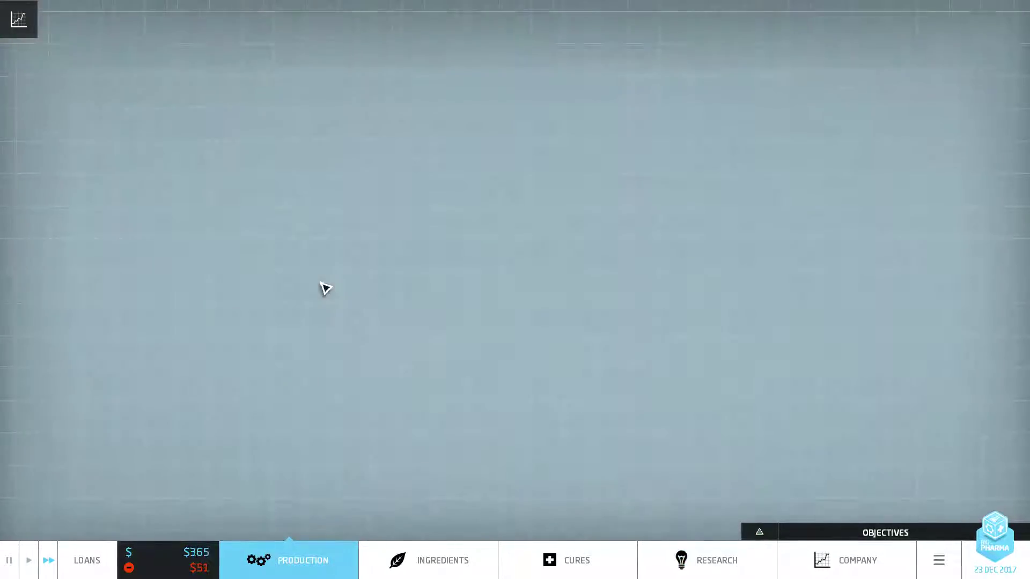
{"action": "scroll", "coordinate": [507, 282], "scroll_direction": "up", "scroll_amount": 2}
{"action": "scroll", "coordinate": [507, 281], "scroll_direction": "up", "scroll_amount": 2}
{"action": "scroll", "coordinate": [512, 282], "scroll_direction": "up", "scroll_amount": 2}
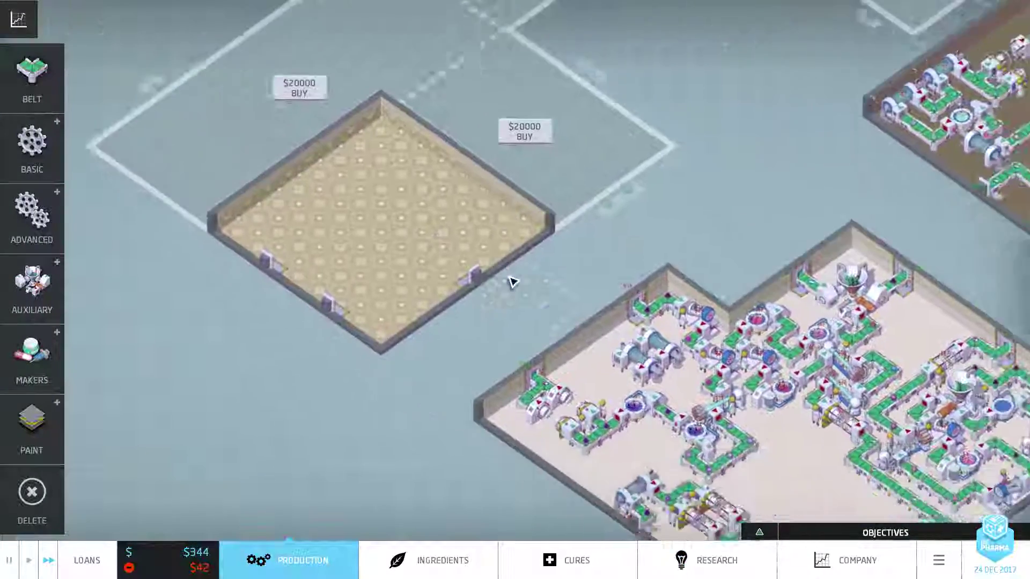
{"action": "key", "text": "s"}
{"action": "key", "text": "d"}
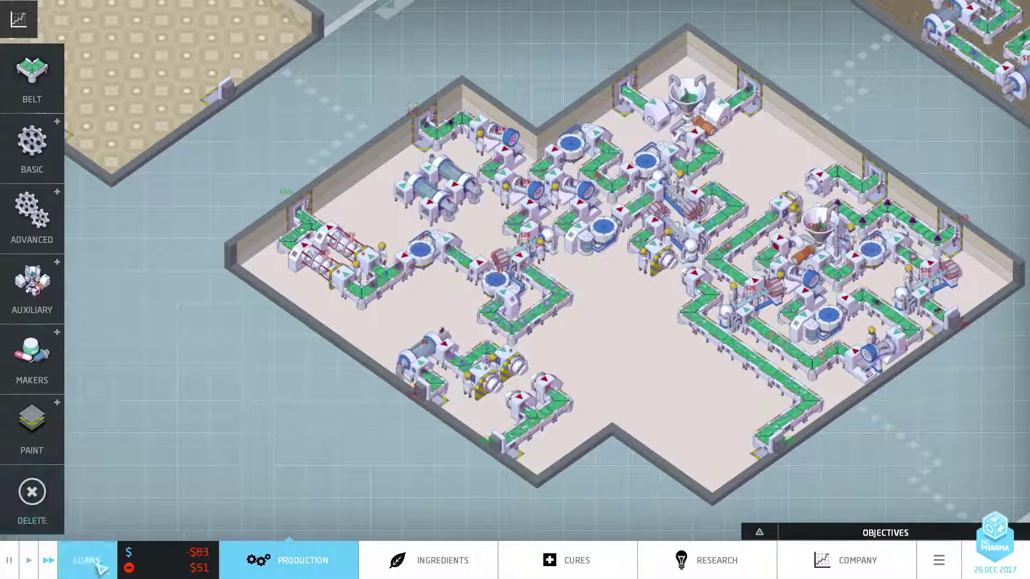
{"action": "left_click", "coordinate": [88, 561]}
{"action": "left_click", "coordinate": [756, 159]}
{"action": "scroll", "coordinate": [644, 362], "scroll_direction": "down", "scroll_amount": 2}
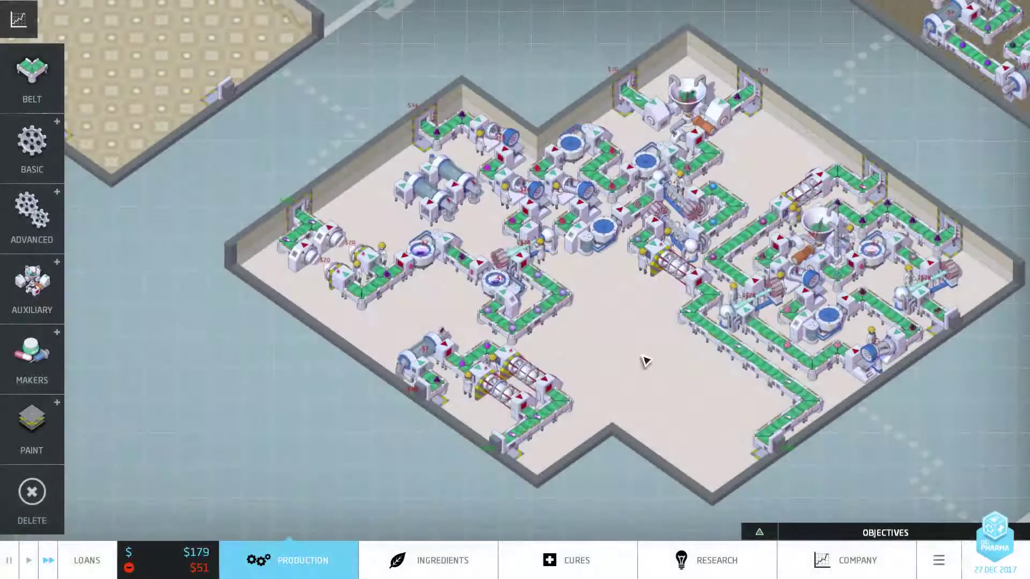
{"action": "scroll", "coordinate": [645, 362], "scroll_direction": "up", "scroll_amount": 2}
{"action": "left_click", "coordinate": [117, 558]}
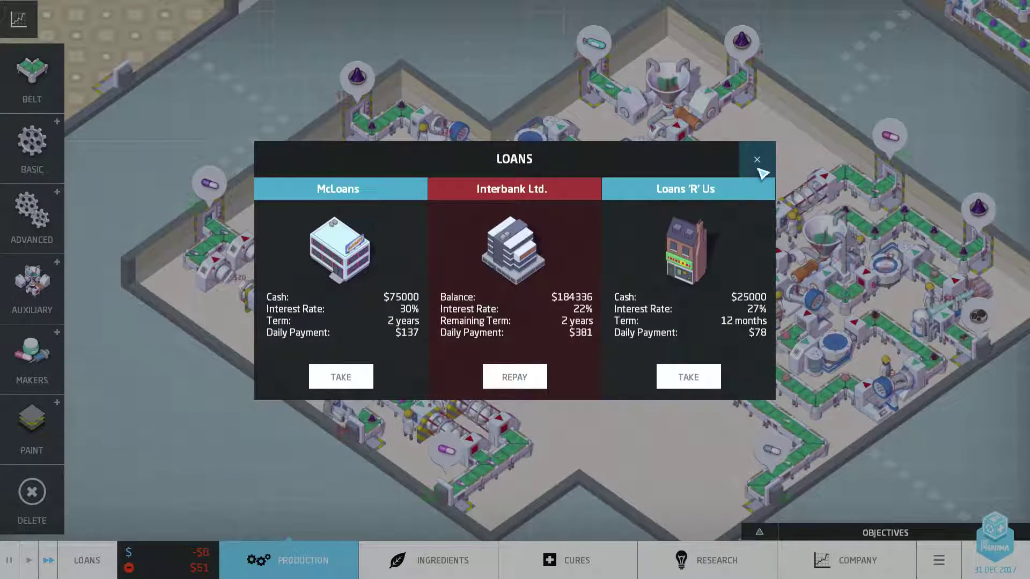
{"action": "left_click", "coordinate": [756, 159]}
{"action": "scroll", "coordinate": [662, 362], "scroll_direction": "down", "scroll_amount": 2}
{"action": "scroll", "coordinate": [663, 361], "scroll_direction": "up", "scroll_amount": 2}
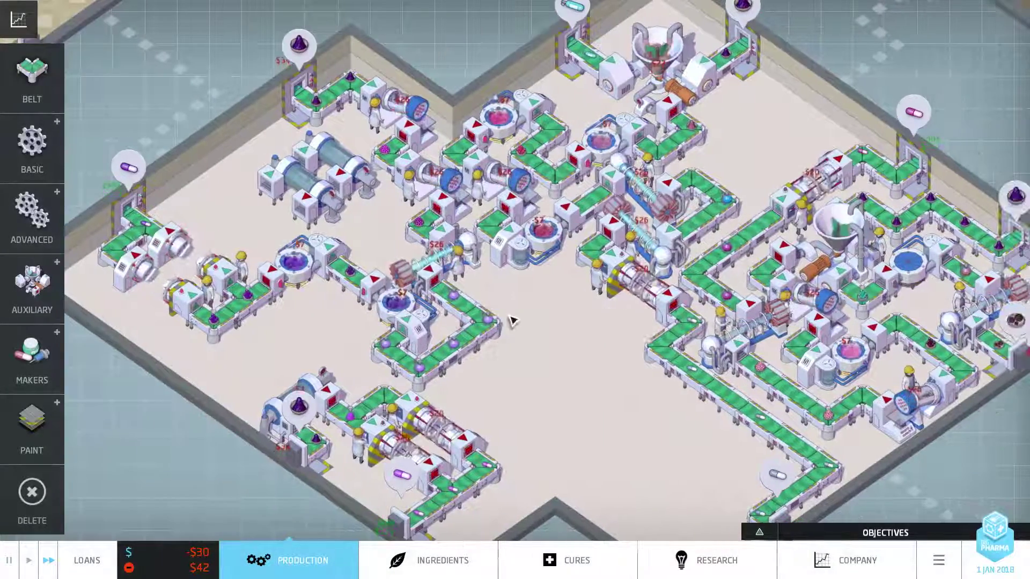
{"action": "scroll", "coordinate": [511, 320], "scroll_direction": "down", "scroll_amount": 2}
{"action": "left_click", "coordinate": [682, 434]}
{"action": "scroll", "coordinate": [685, 435], "scroll_direction": "up", "scroll_amount": 1}
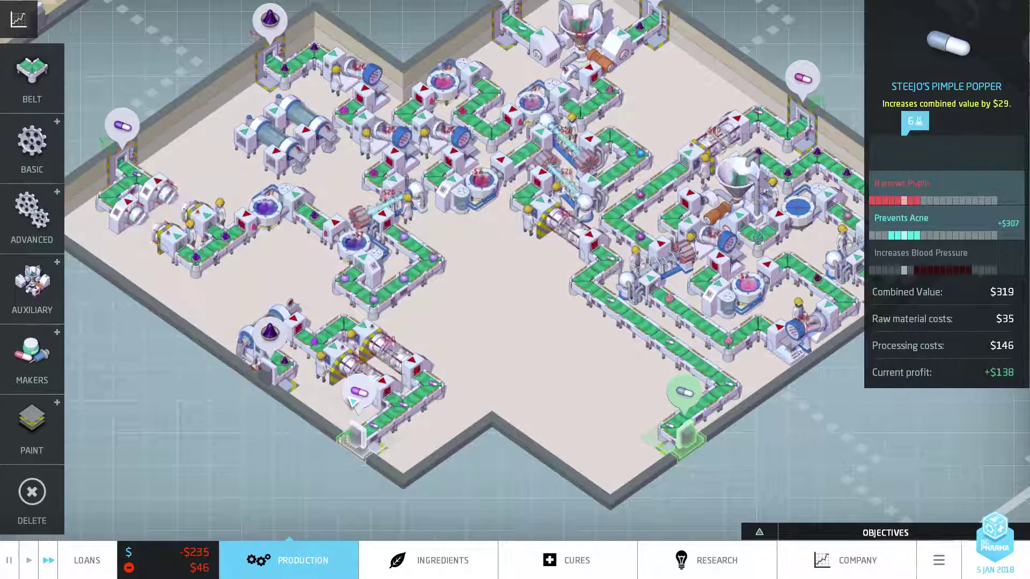
{"action": "key", "text": "d"}
{"action": "left_click", "coordinate": [395, 380]}
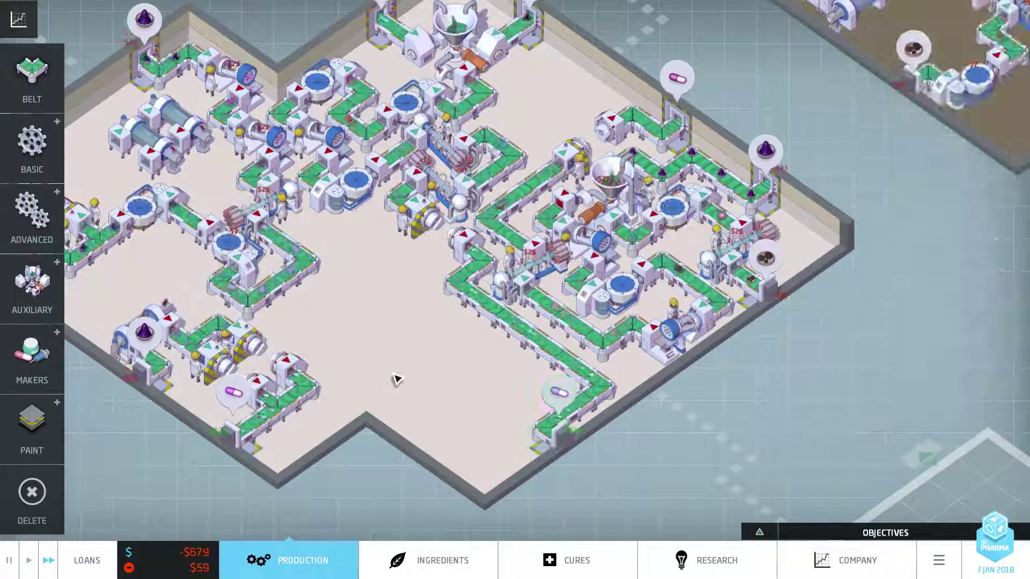
{"action": "key", "text": "w"}
{"action": "key", "text": "d"}
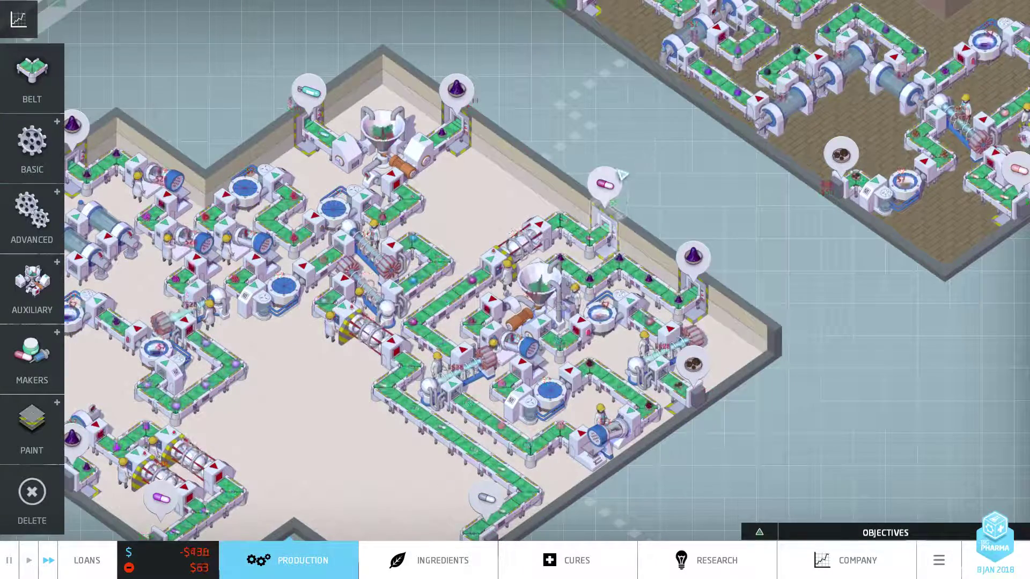
{"action": "left_click", "coordinate": [622, 175]}
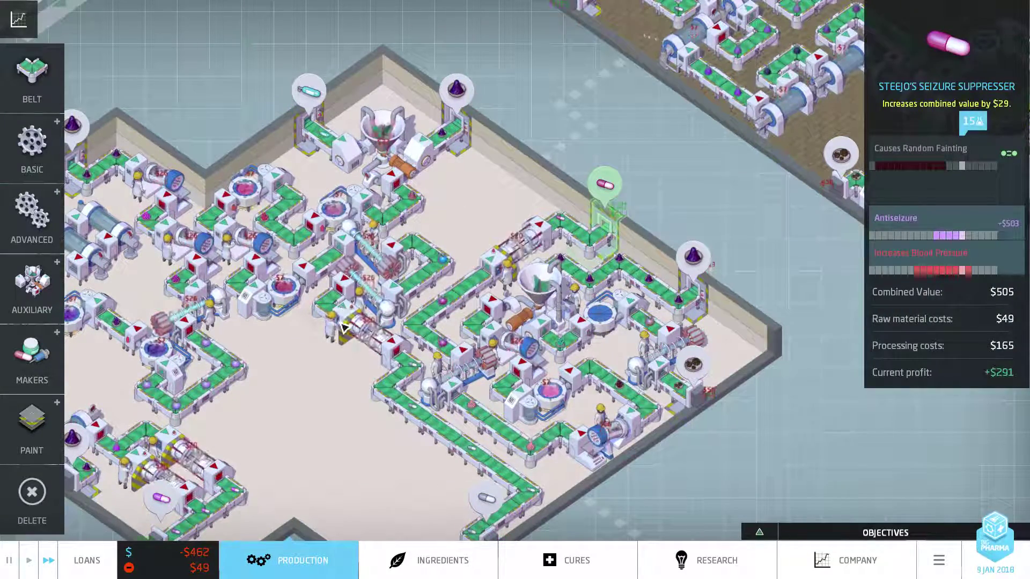
{"action": "mouse_move", "coordinate": [942, 236]}
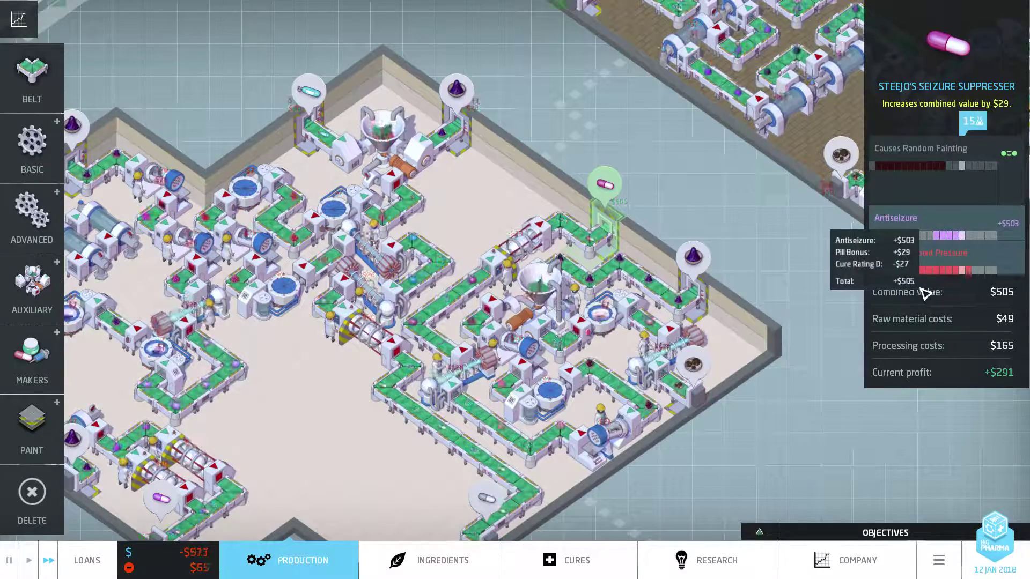
{"action": "key", "text": "s"}
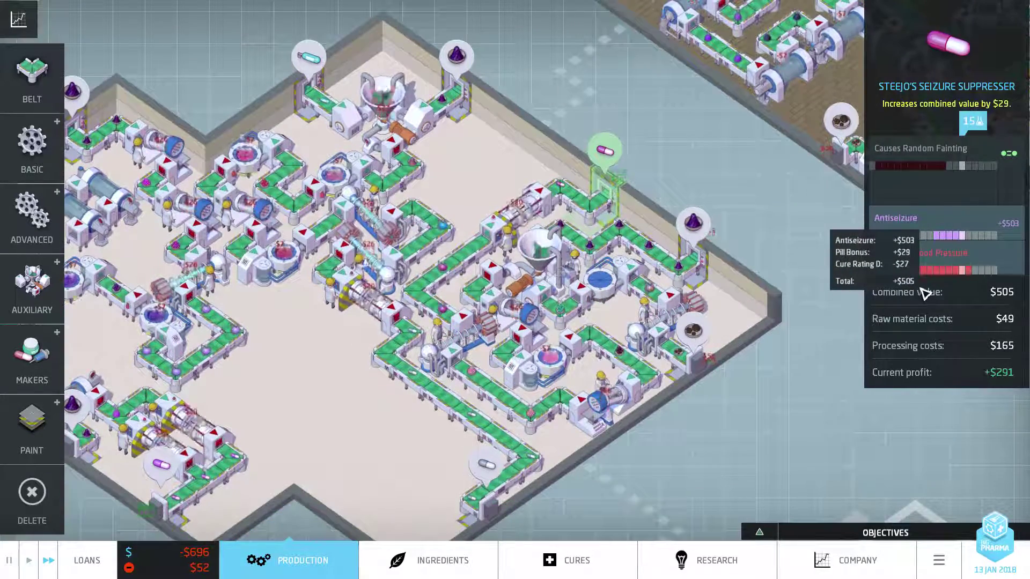
{"action": "key", "text": "w"}
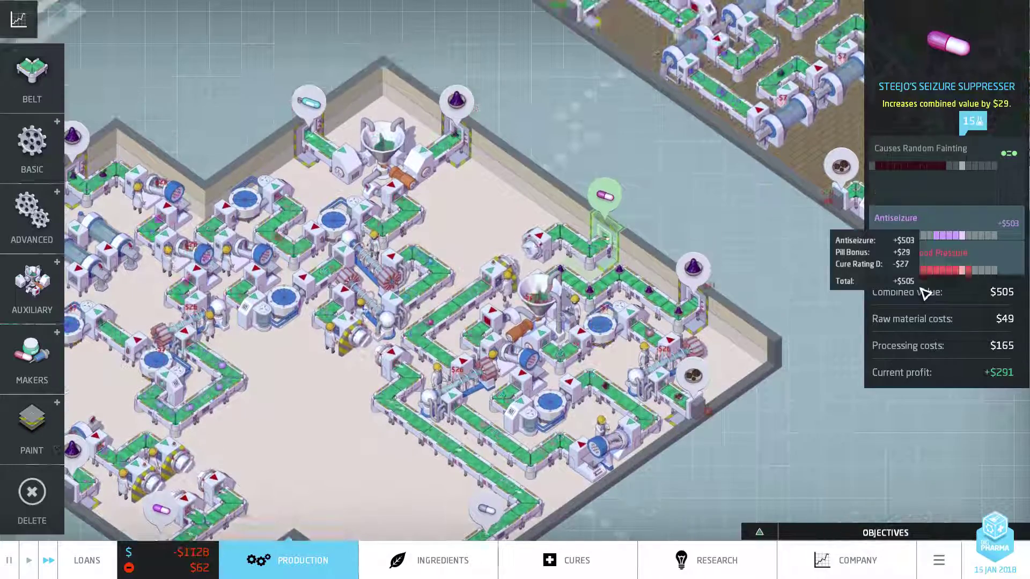
{"action": "scroll", "coordinate": [925, 294], "scroll_direction": "down", "scroll_amount": 3}
{"action": "left_click", "coordinate": [450, 322]}
{"action": "key", "text": "w"}
{"action": "scroll", "coordinate": [547, 326], "scroll_direction": "up", "scroll_amount": 3}
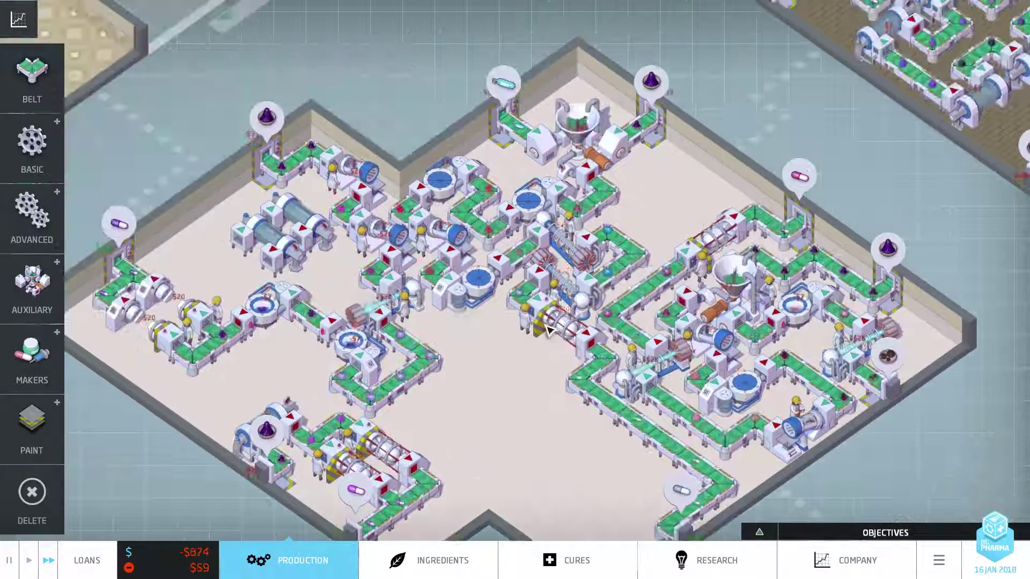
{"action": "key", "text": "w"}
{"action": "key", "text": "d"}
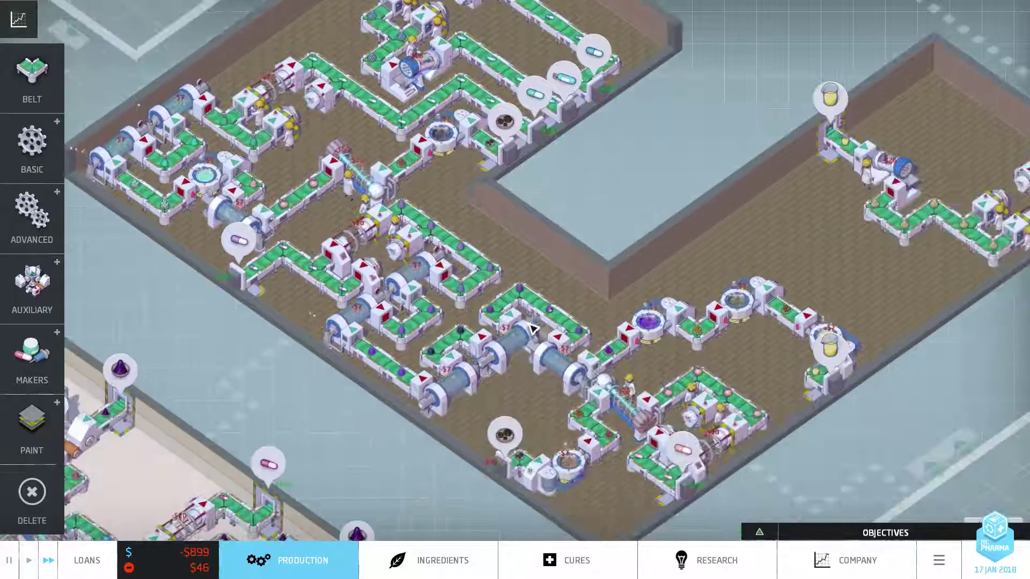
{"action": "scroll", "coordinate": [899, 241], "scroll_direction": "up", "scroll_amount": 3}
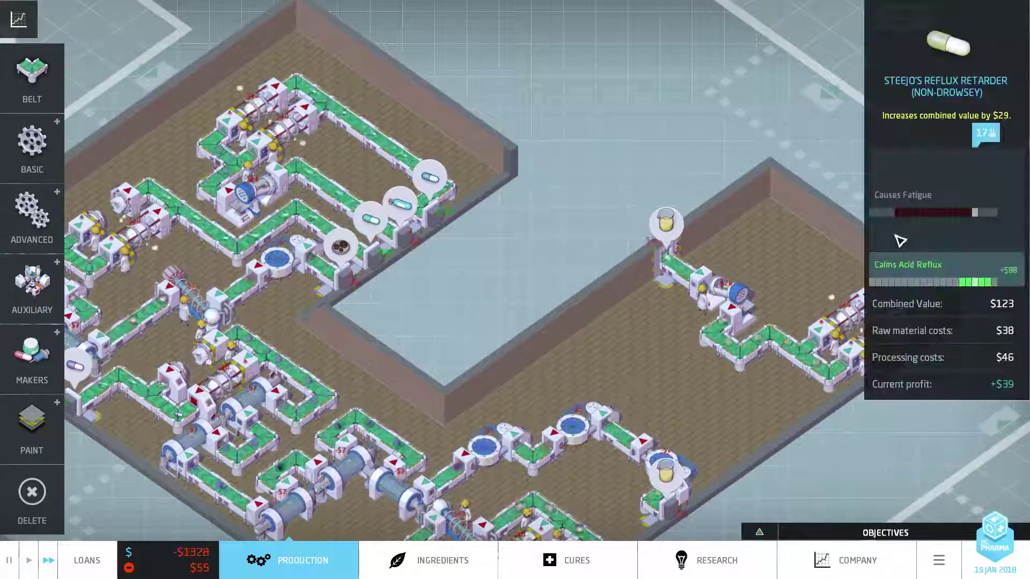
- Review Pishy Painkiller, Ulcer Usurper, Migraine Manager and Rash Relief in the brown-floor room
{"action": "key", "text": "s"}
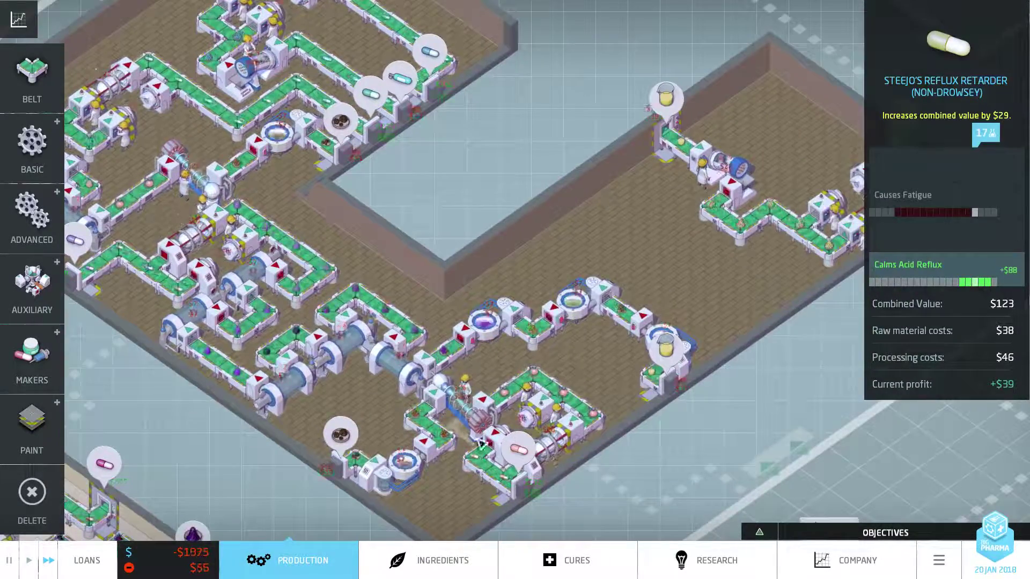
{"action": "key", "text": "a"}
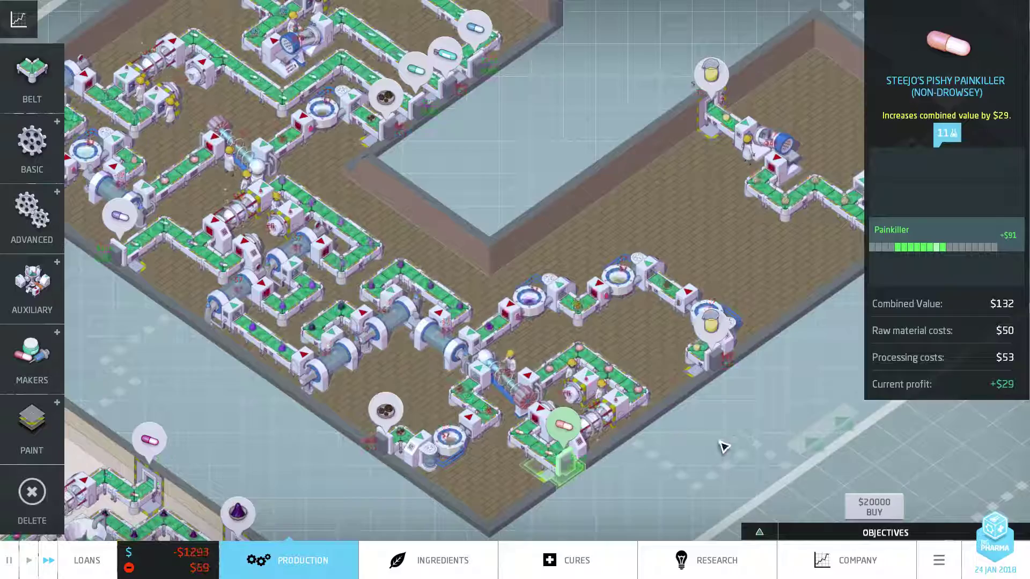
{"action": "key", "text": "a"}
{"action": "key", "text": "a"}
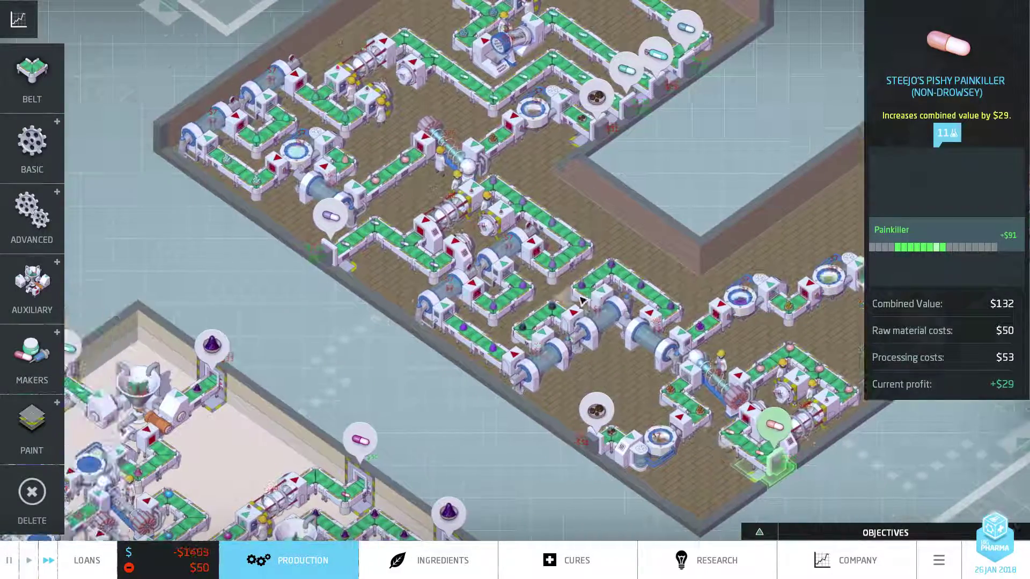
{"action": "key", "text": "w"}
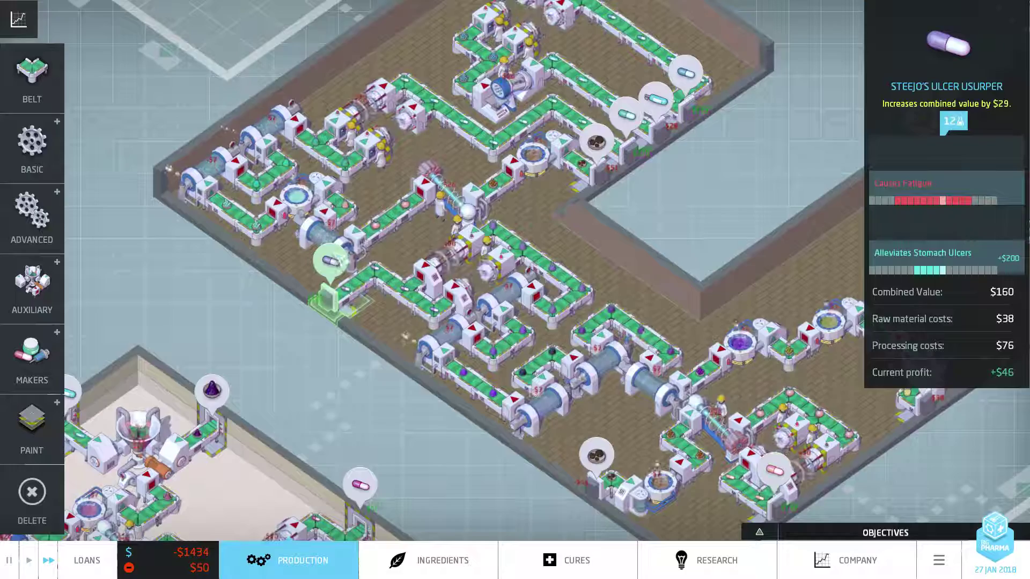
{"action": "key", "text": "w"}
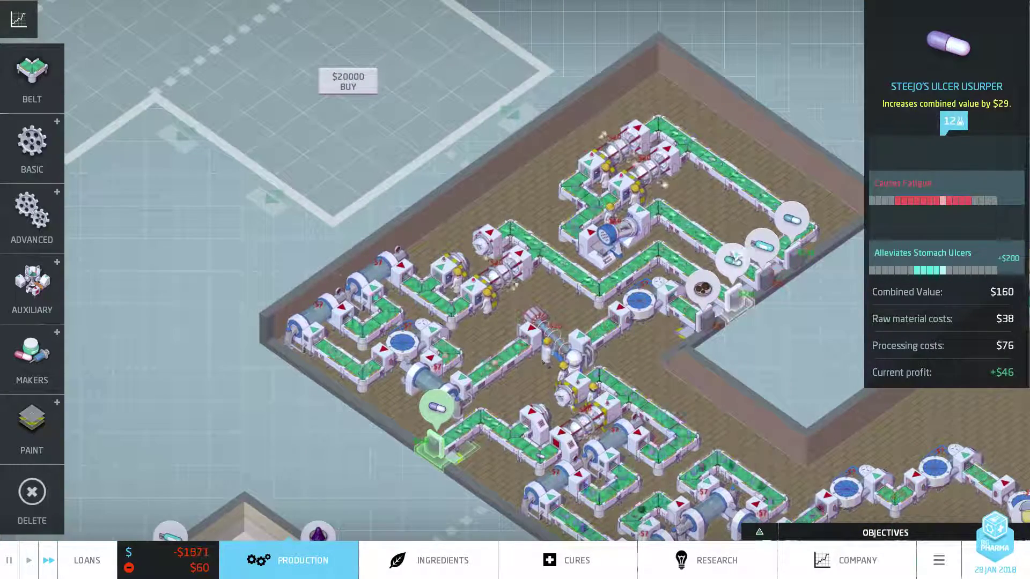
{"action": "key", "text": "d"}
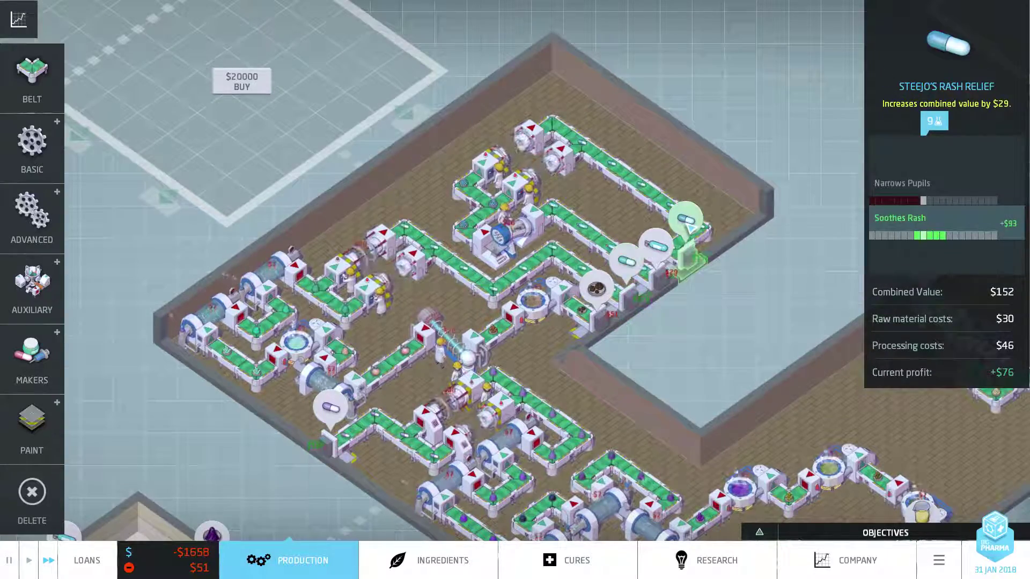
- Pan back to the white-floor room to check Pimple Popper's $335 value and $155 profit
{"action": "key", "text": "s"}
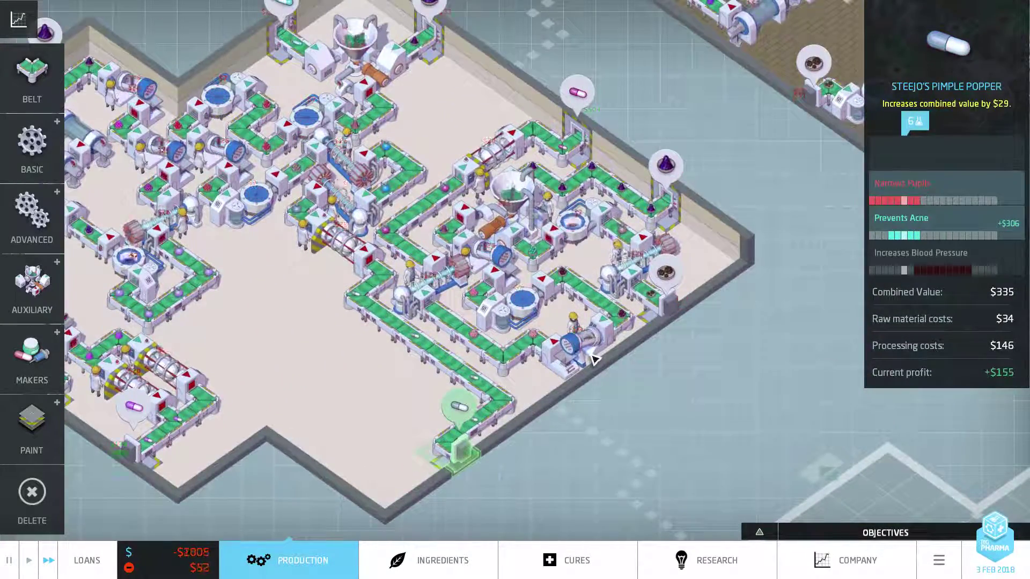
{"action": "key", "text": "w"}
{"action": "key", "text": "w"}
{"action": "scroll", "coordinate": [593, 360], "scroll_direction": "up", "scroll_amount": 3}
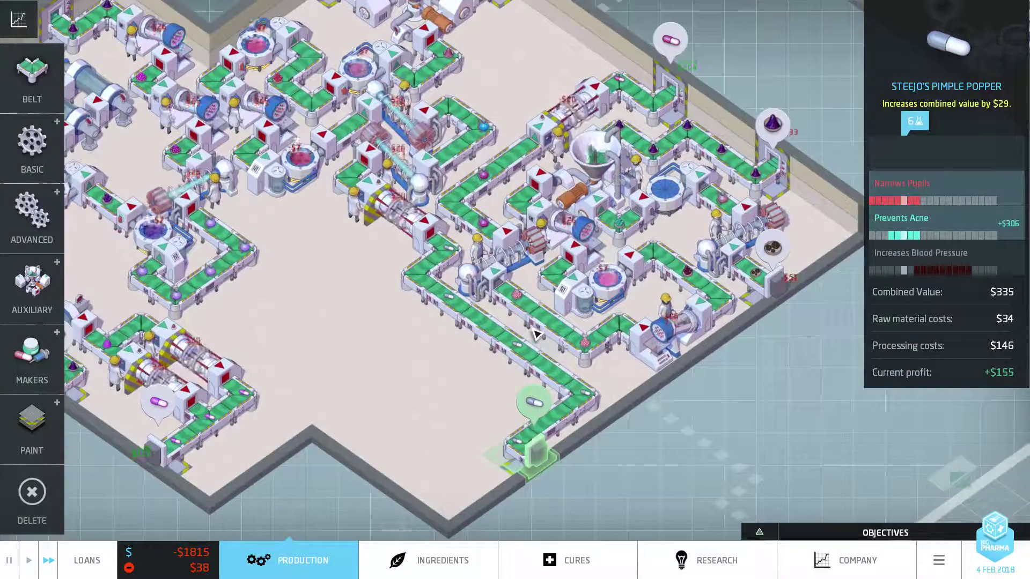
{"action": "key", "text": "w"}
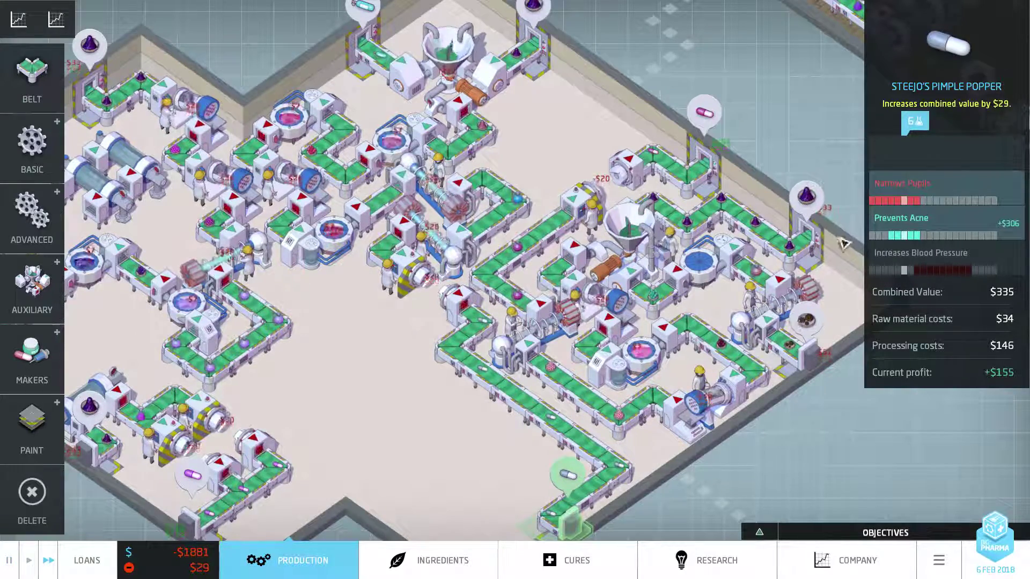
{"action": "key", "text": "a"}
{"action": "scroll", "coordinate": [478, 443], "scroll_direction": "up", "scroll_amount": 1}
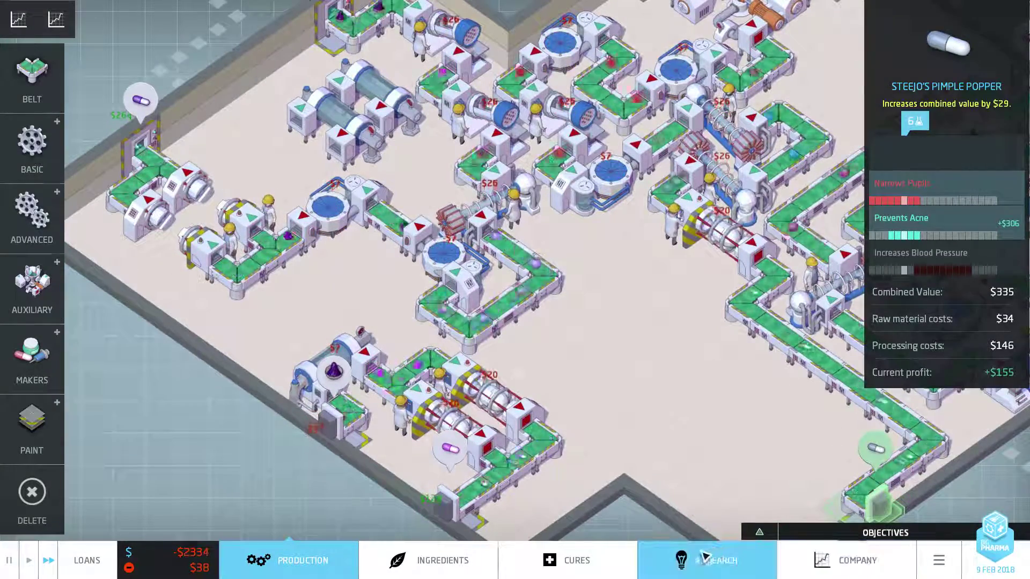
- Show the company overview with nine products, cashflow and cure ratings
{"action": "left_click", "coordinate": [824, 554]}
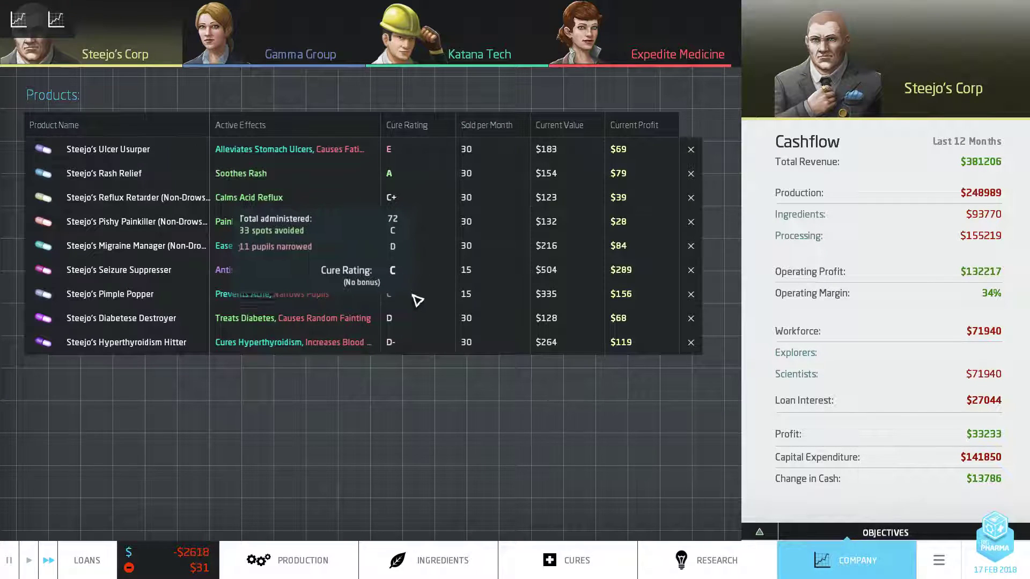
- Dismiss the competitor product, yoga-demand and Katana Acid Catcher alerts, then view the company report
{"action": "left_click", "coordinate": [326, 564]}
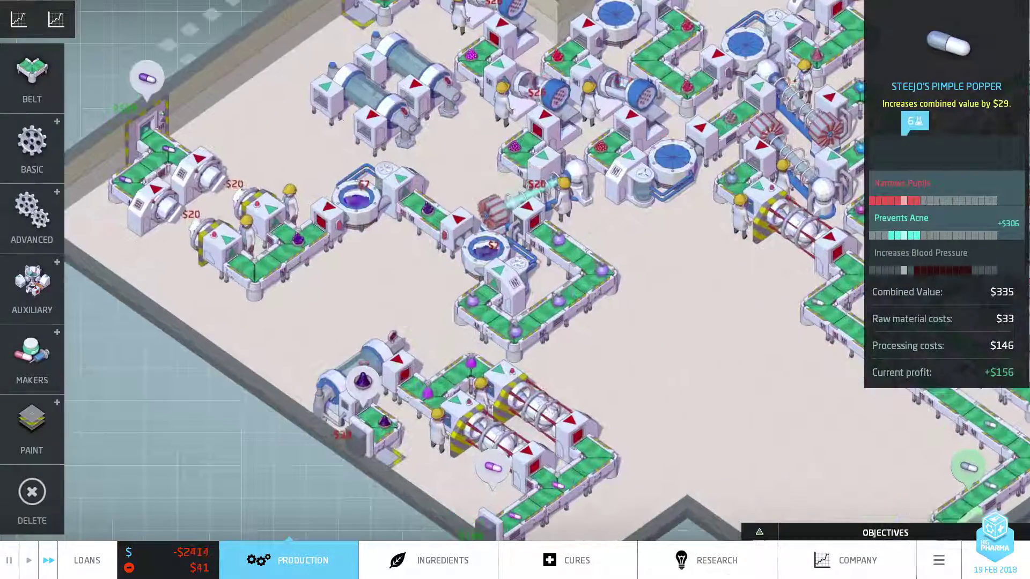
{"action": "left_click", "coordinate": [708, 560]}
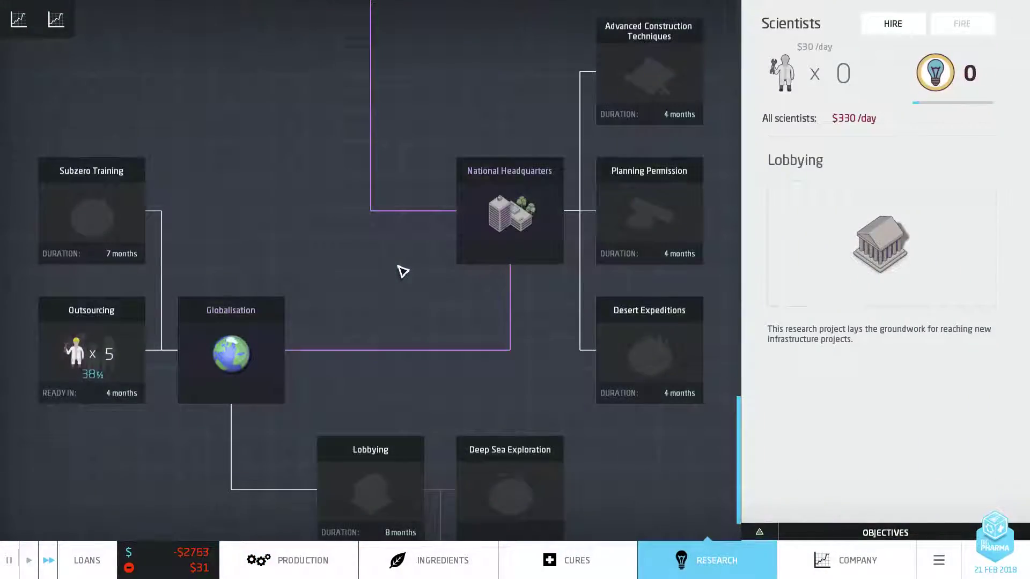
{"action": "scroll", "coordinate": [403, 272], "scroll_direction": "up", "scroll_amount": 3}
{"action": "scroll", "coordinate": [403, 273], "scroll_direction": "up", "scroll_amount": 3}
{"action": "scroll", "coordinate": [402, 273], "scroll_direction": "up", "scroll_amount": 3}
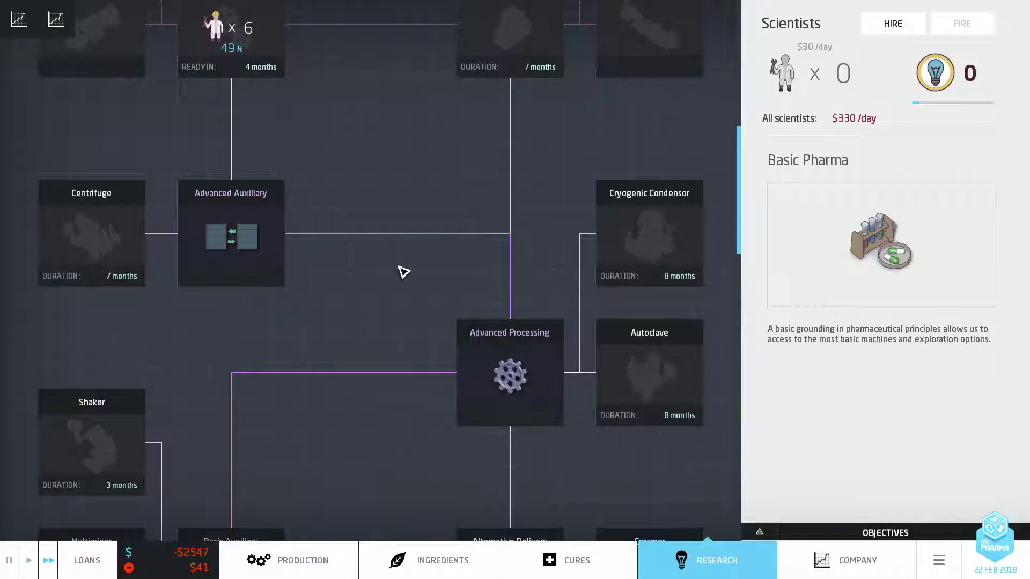
{"action": "scroll", "coordinate": [403, 272], "scroll_direction": "up", "scroll_amount": 3}
{"action": "scroll", "coordinate": [403, 272], "scroll_direction": "up", "scroll_amount": 2}
{"action": "scroll", "coordinate": [402, 272], "scroll_direction": "up", "scroll_amount": 2}
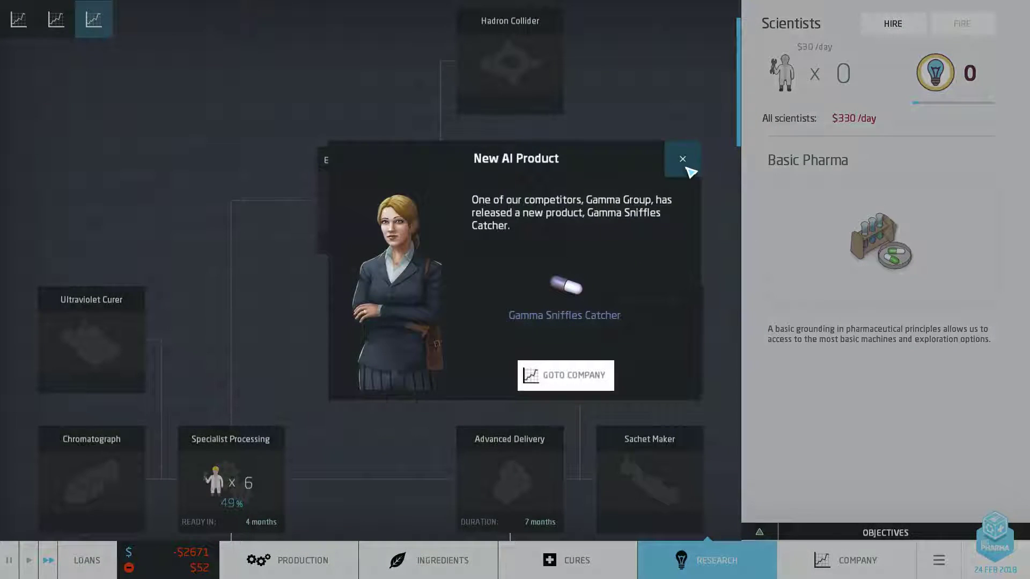
{"action": "left_click", "coordinate": [686, 166]}
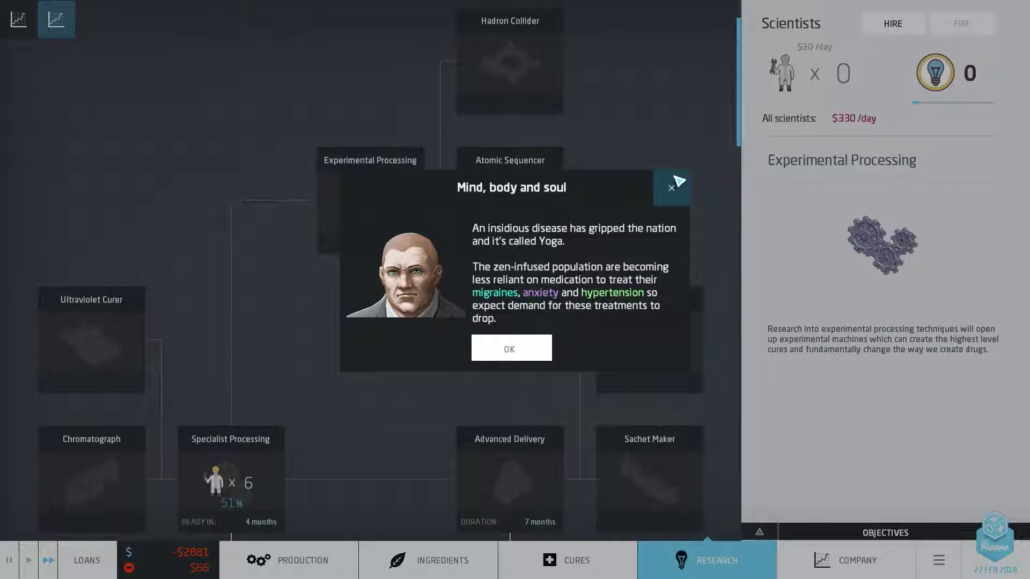
{"action": "left_click", "coordinate": [673, 185]}
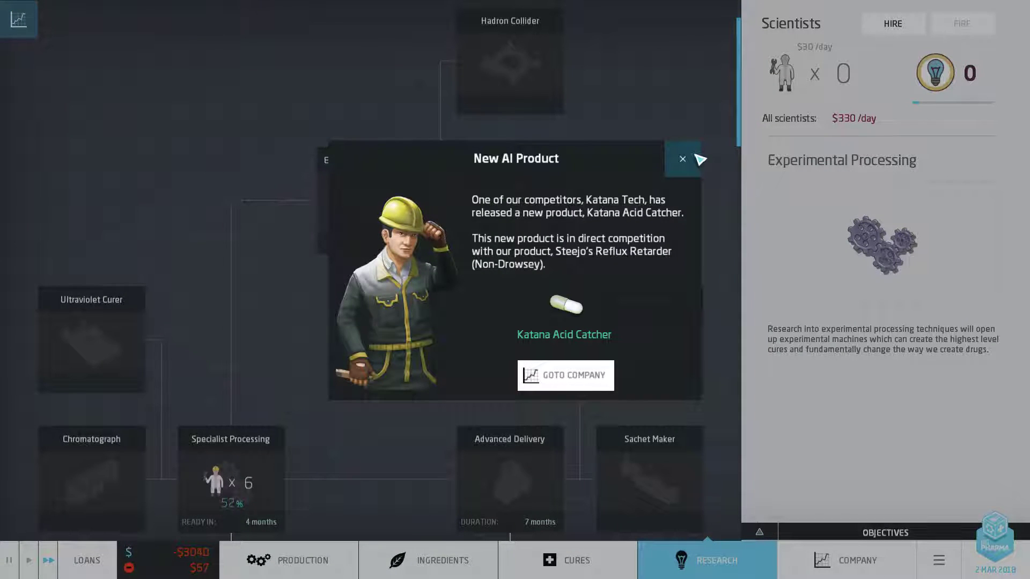
{"action": "left_click", "coordinate": [697, 160]}
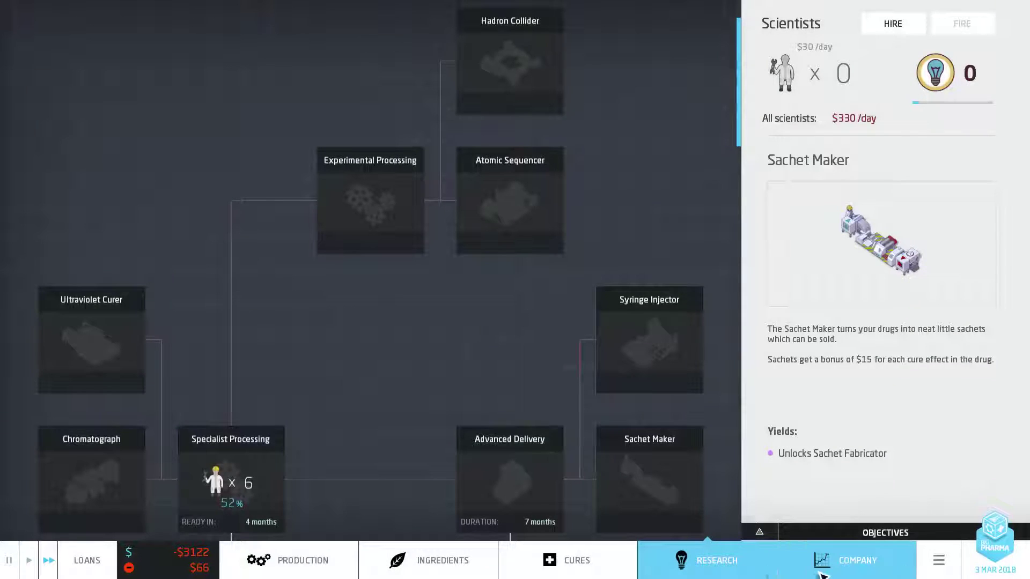
{"action": "left_click", "coordinate": [822, 575]}
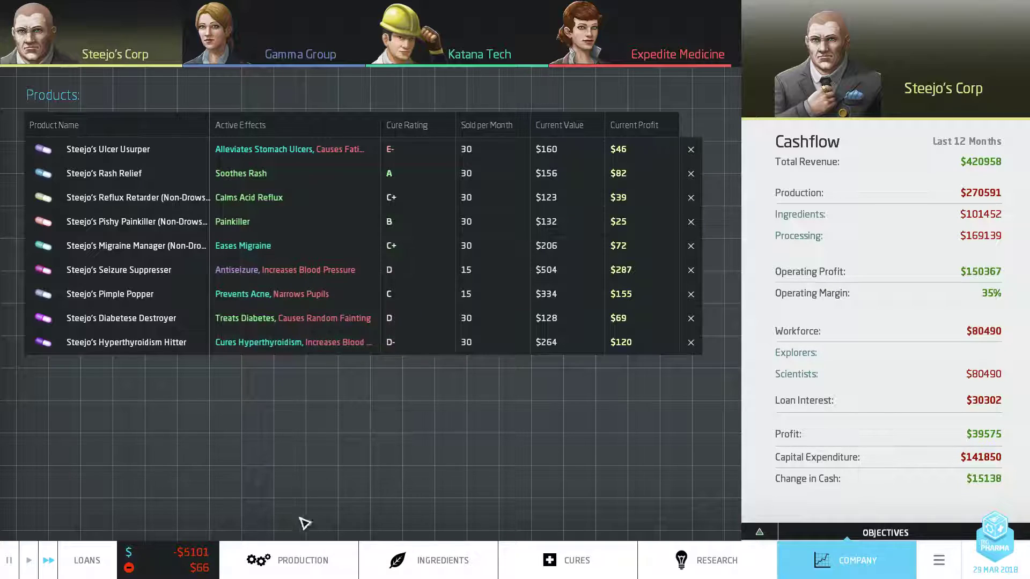
- Pan across the factory floor, checking Hyperthyroidism Hitter ($90) and Diabetese Destroyer ($68) profits
{"action": "left_click", "coordinate": [290, 560]}
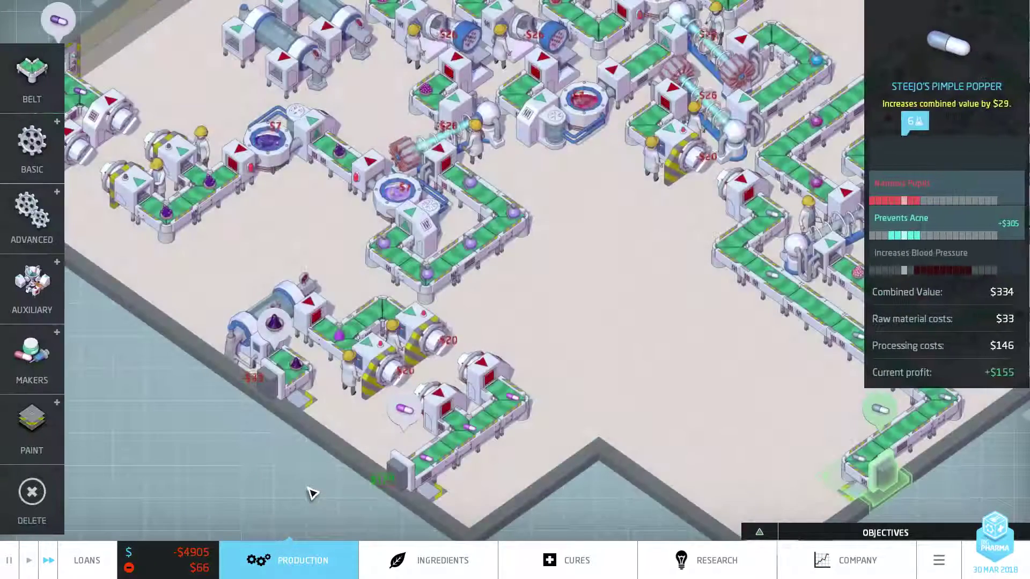
{"action": "scroll", "coordinate": [590, 386], "scroll_direction": "down", "scroll_amount": 3}
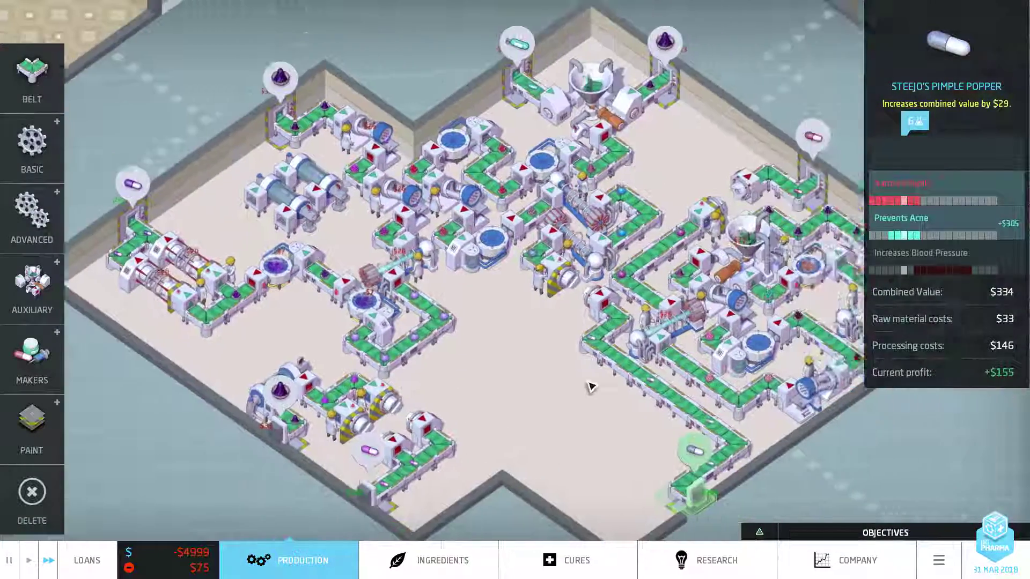
{"action": "scroll", "coordinate": [590, 387], "scroll_direction": "up", "scroll_amount": 3}
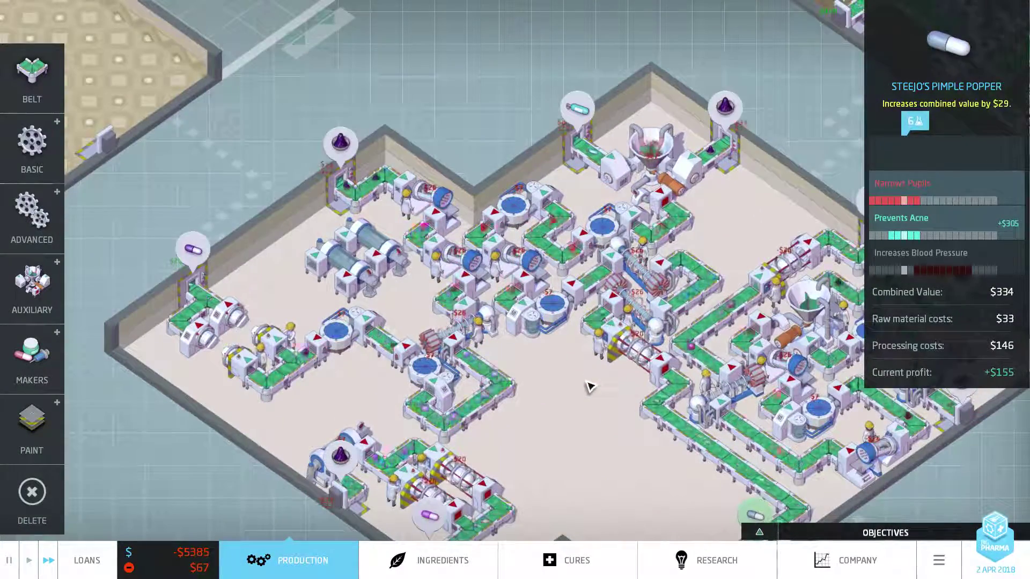
{"action": "key", "text": "a"}
{"action": "key", "text": "d"}
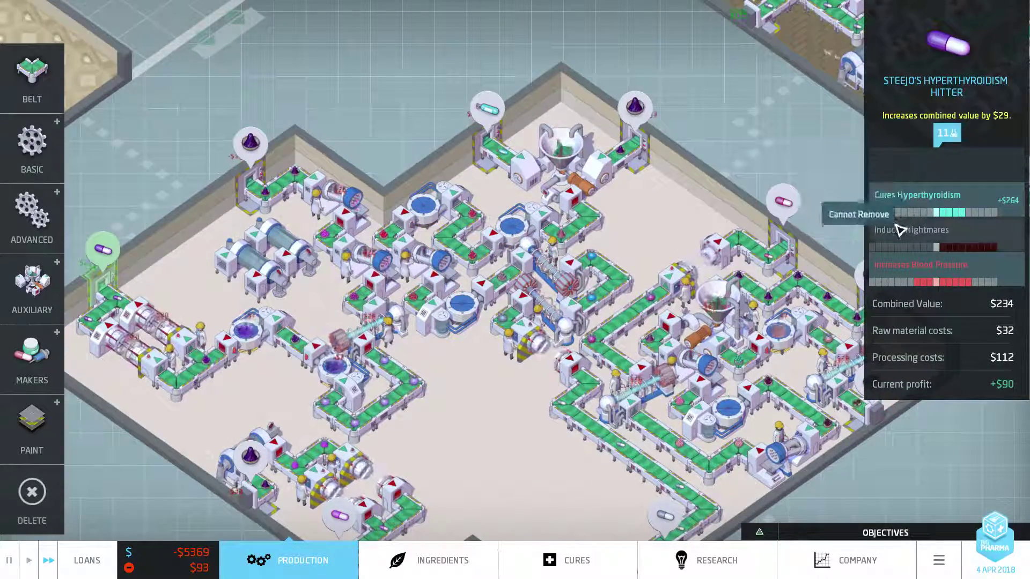
{"action": "key", "text": "a"}
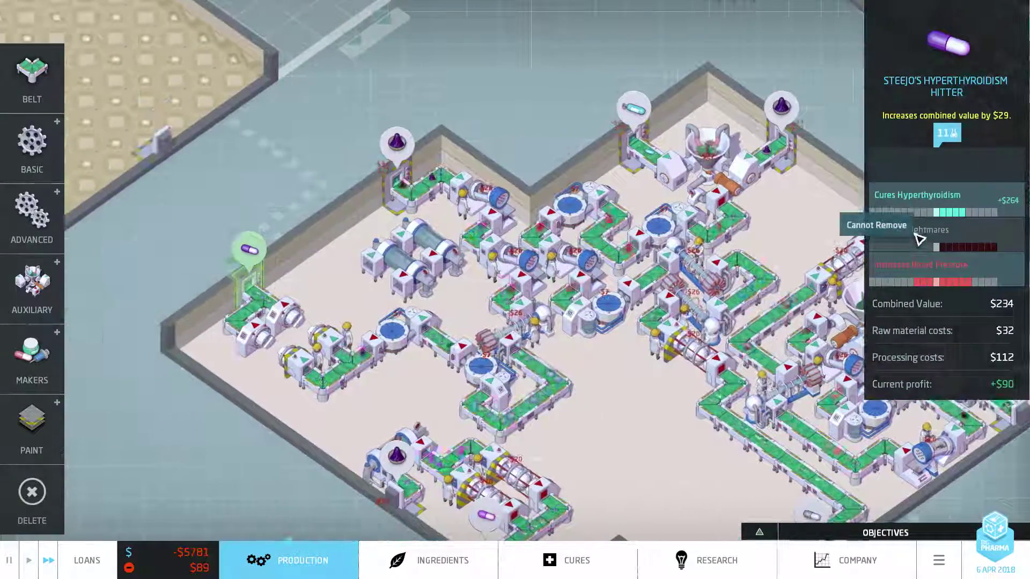
{"action": "scroll", "coordinate": [645, 419], "scroll_direction": "up", "scroll_amount": 2}
{"action": "scroll", "coordinate": [646, 419], "scroll_direction": "up", "scroll_amount": 2}
{"action": "key", "text": "a"}
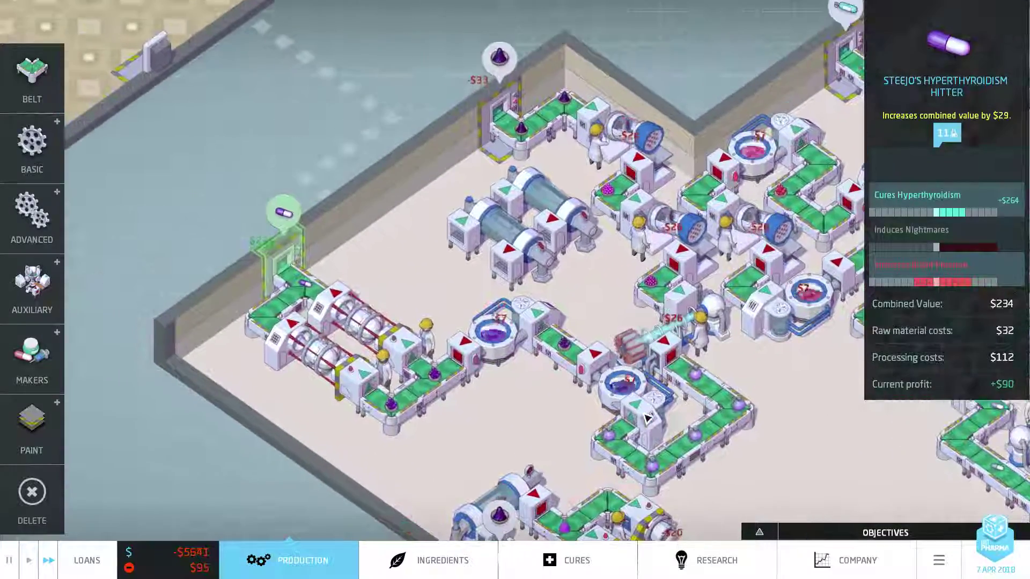
{"action": "key", "text": "d"}
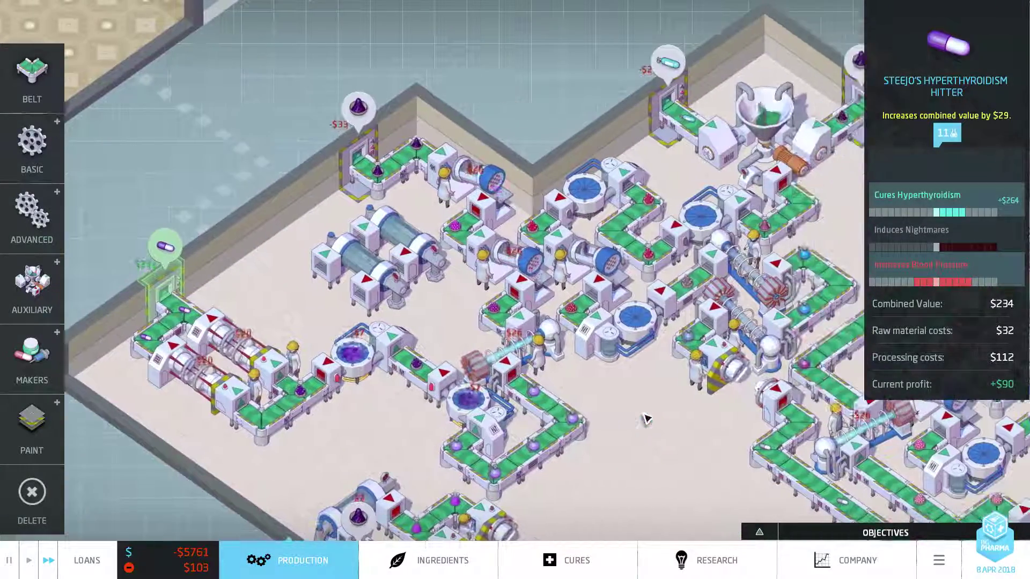
{"action": "key", "text": "s"}
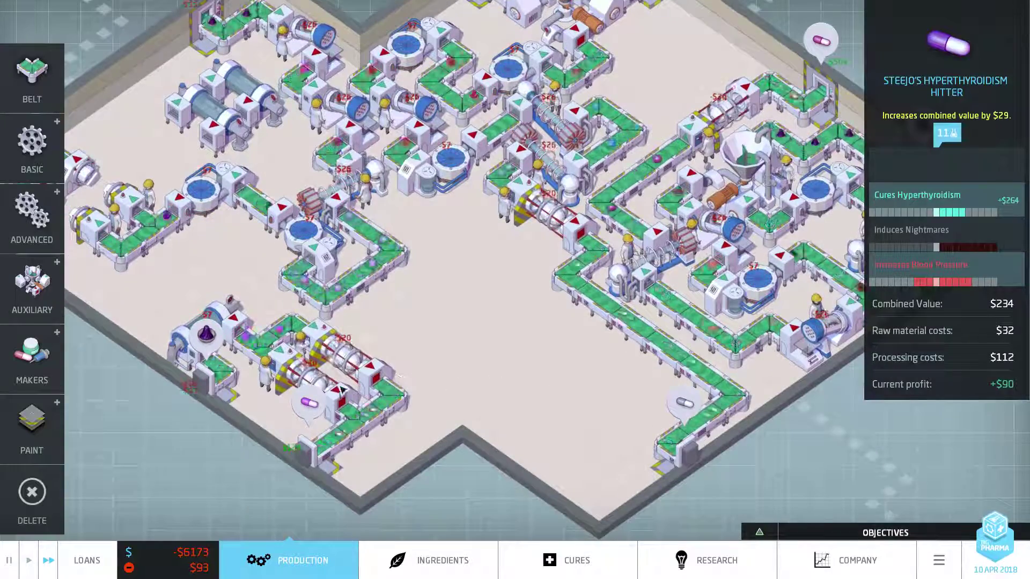
{"action": "key", "text": "d"}
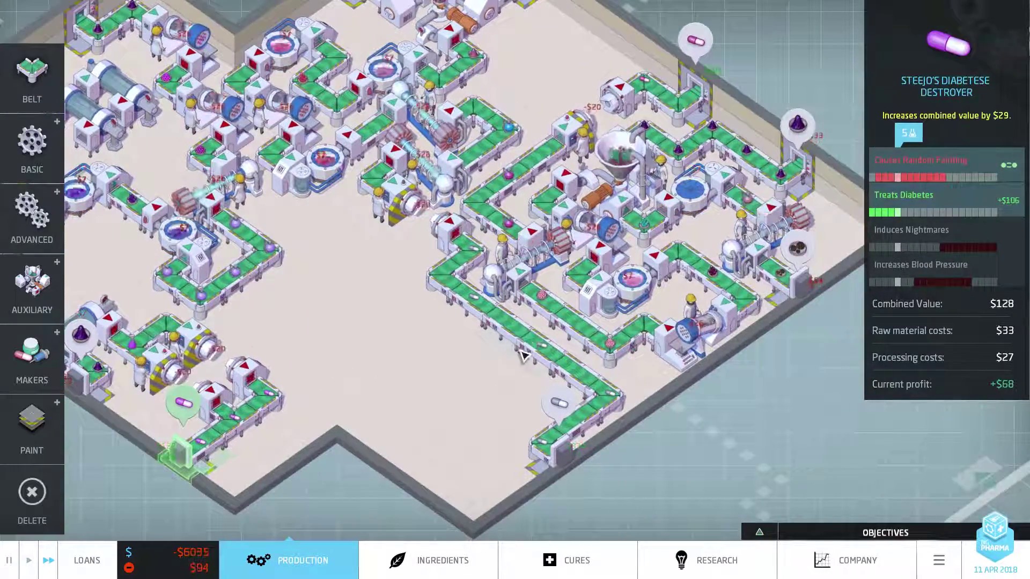
{"action": "key", "text": "w"}
{"action": "scroll", "coordinate": [478, 393], "scroll_direction": "down", "scroll_amount": 3}
{"action": "scroll", "coordinate": [172, 510], "scroll_direction": "up", "scroll_amount": 2}
{"action": "scroll", "coordinate": [373, 302], "scroll_direction": "up", "scroll_amount": 2}
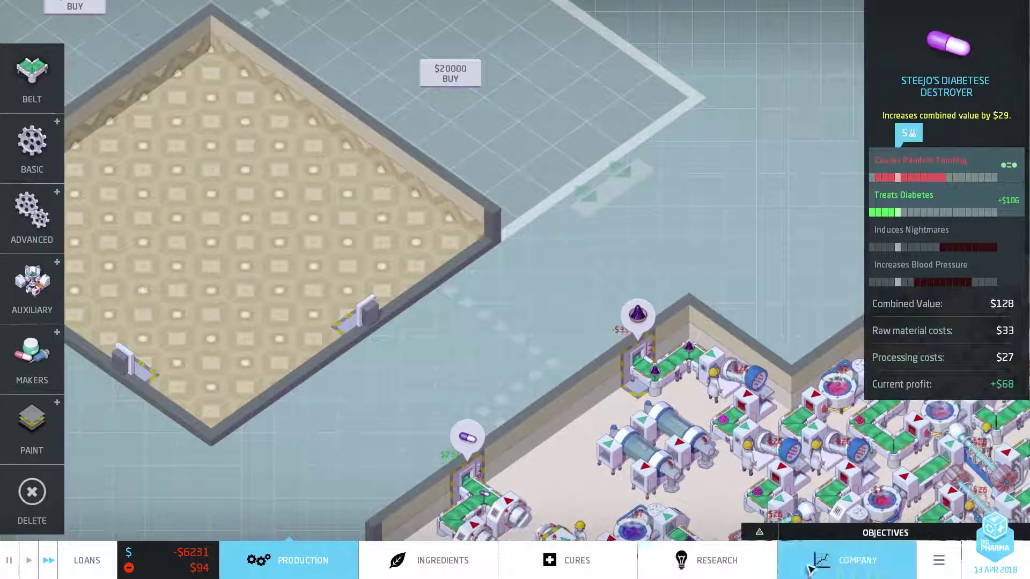
- Return to the research tree and view the Basic Pharma research details
{"action": "left_click", "coordinate": [713, 560]}
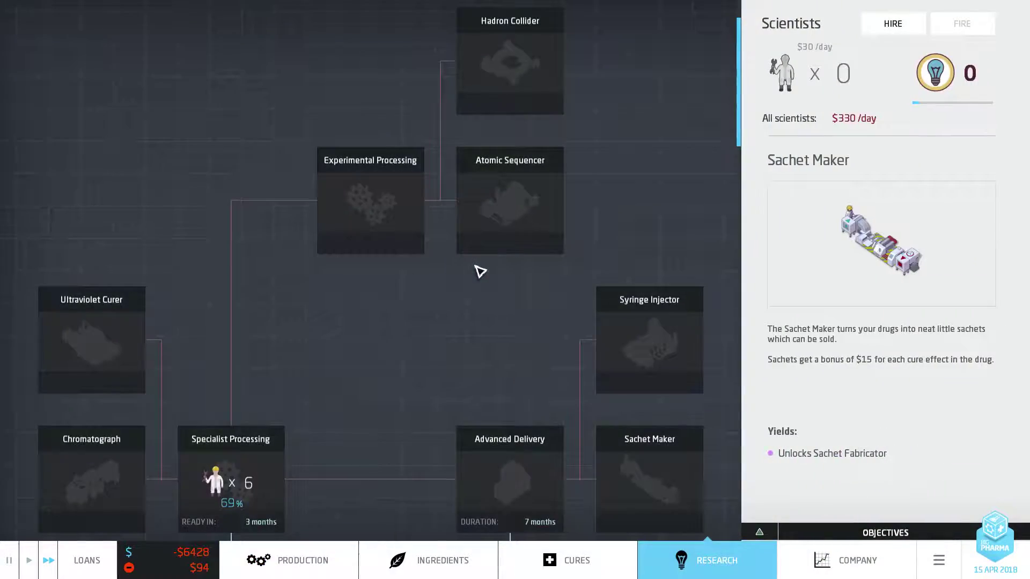
{"action": "scroll", "coordinate": [435, 266], "scroll_direction": "up", "scroll_amount": 5}
{"action": "left_click", "coordinate": [398, 262]}
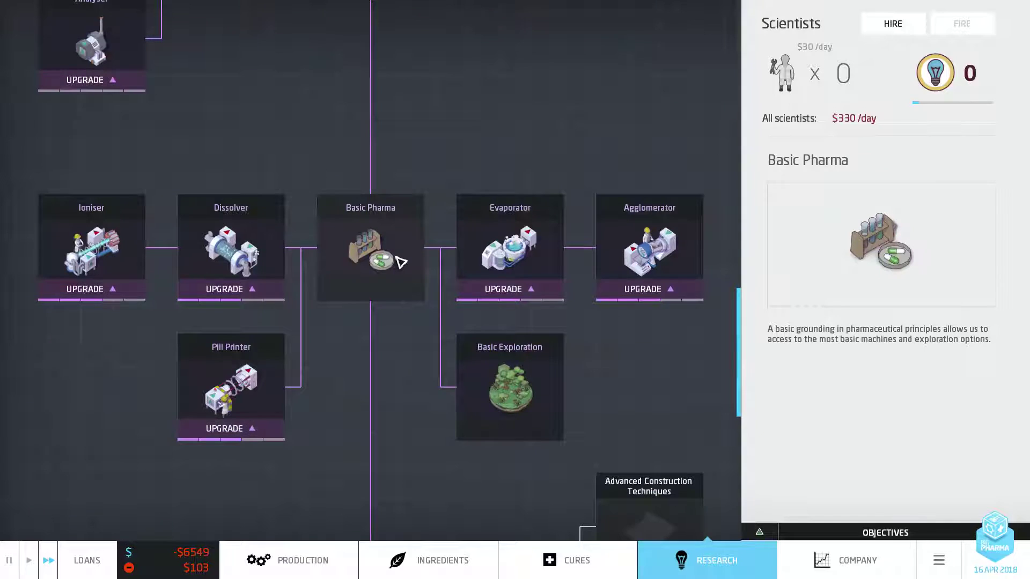
{"action": "scroll", "coordinate": [403, 274], "scroll_direction": "down", "scroll_amount": 4}
{"action": "scroll", "coordinate": [409, 282], "scroll_direction": "down", "scroll_amount": 2}
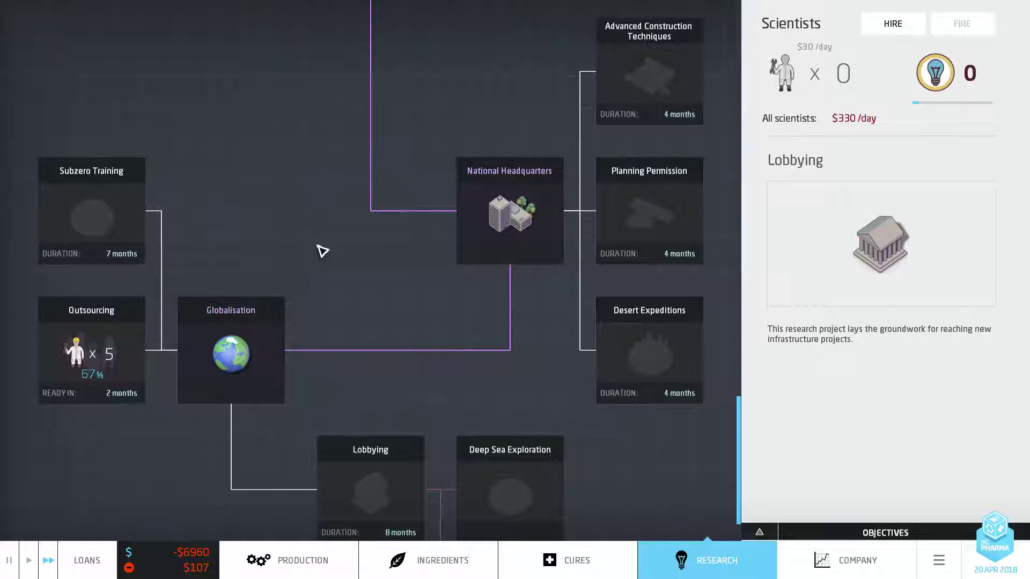
- Browse the available and undiscovered ingredient cards, including forest ingredients like Spiny Fig
{"action": "left_click", "coordinate": [448, 554]}
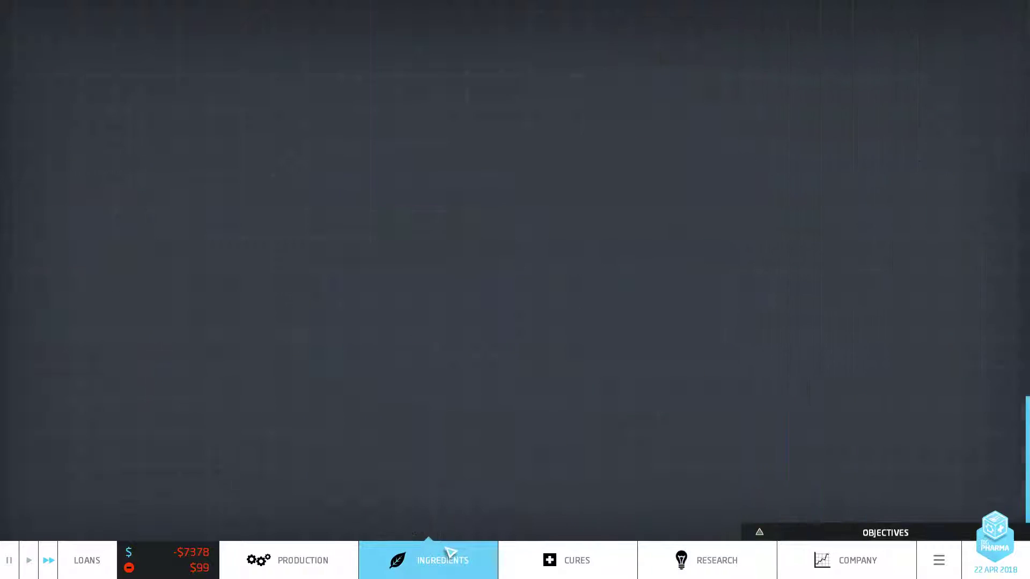
{"action": "scroll", "coordinate": [363, 451], "scroll_direction": "down", "scroll_amount": 2}
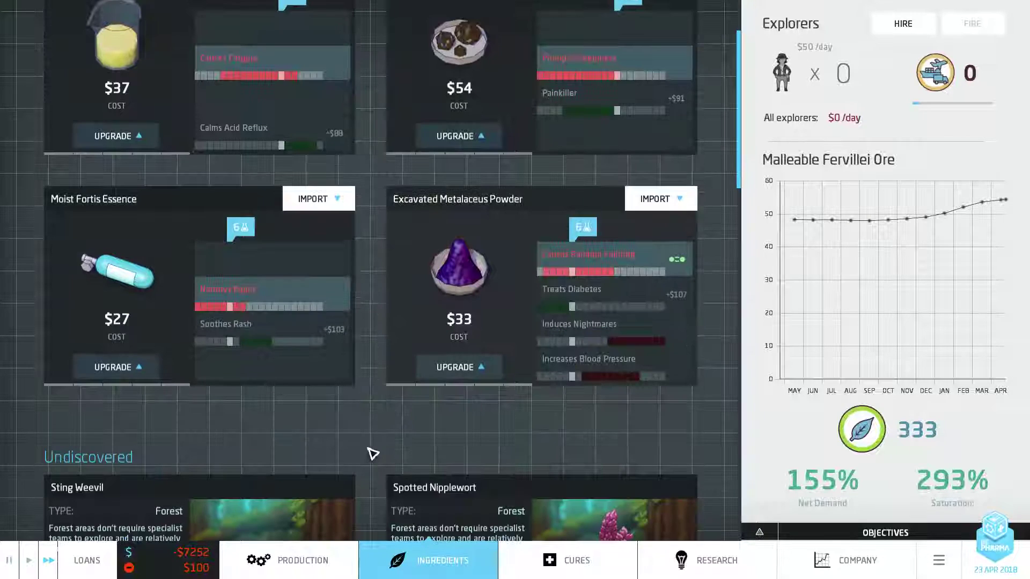
{"action": "scroll", "coordinate": [373, 455], "scroll_direction": "up", "scroll_amount": 1}
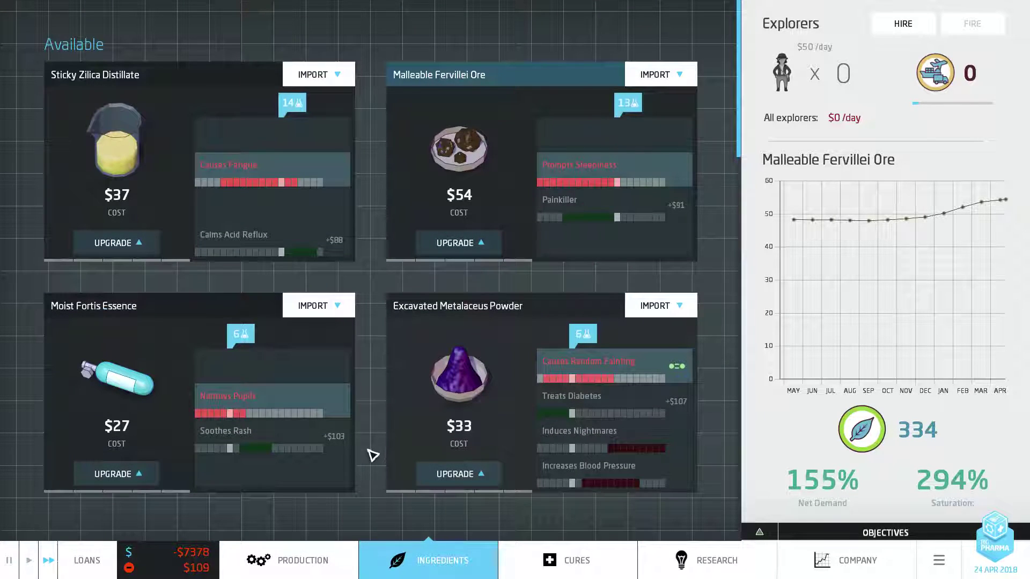
{"action": "scroll", "coordinate": [370, 459], "scroll_direction": "down", "scroll_amount": 2}
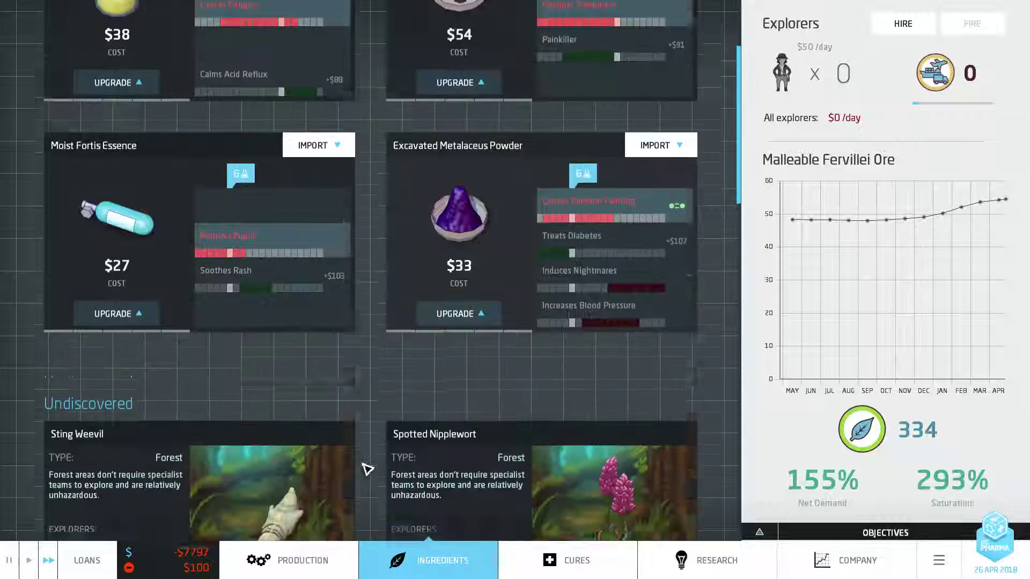
{"action": "scroll", "coordinate": [367, 470], "scroll_direction": "down", "scroll_amount": 3}
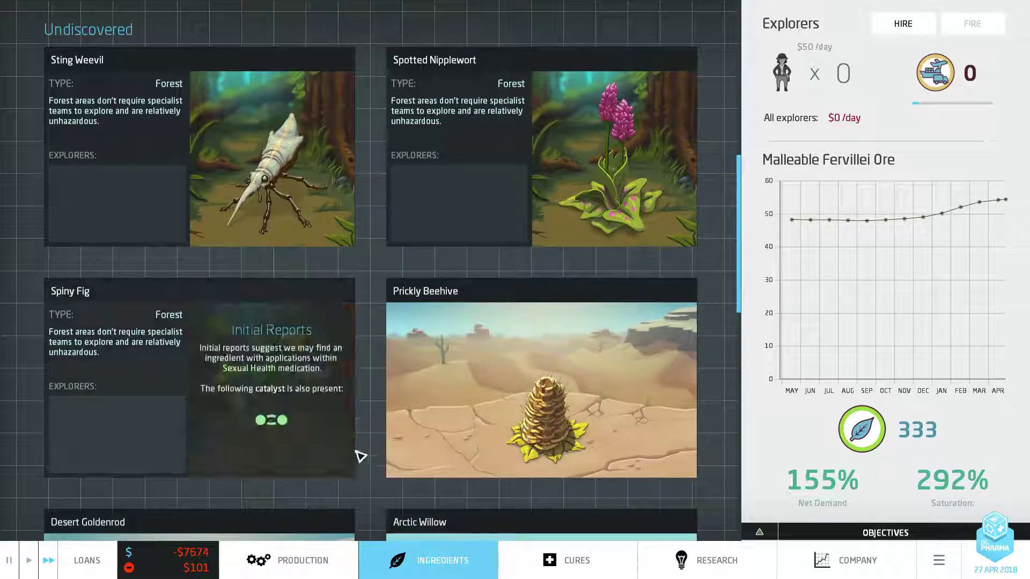
{"action": "scroll", "coordinate": [364, 466], "scroll_direction": "up", "scroll_amount": 5}
{"action": "left_click", "coordinate": [713, 570]}
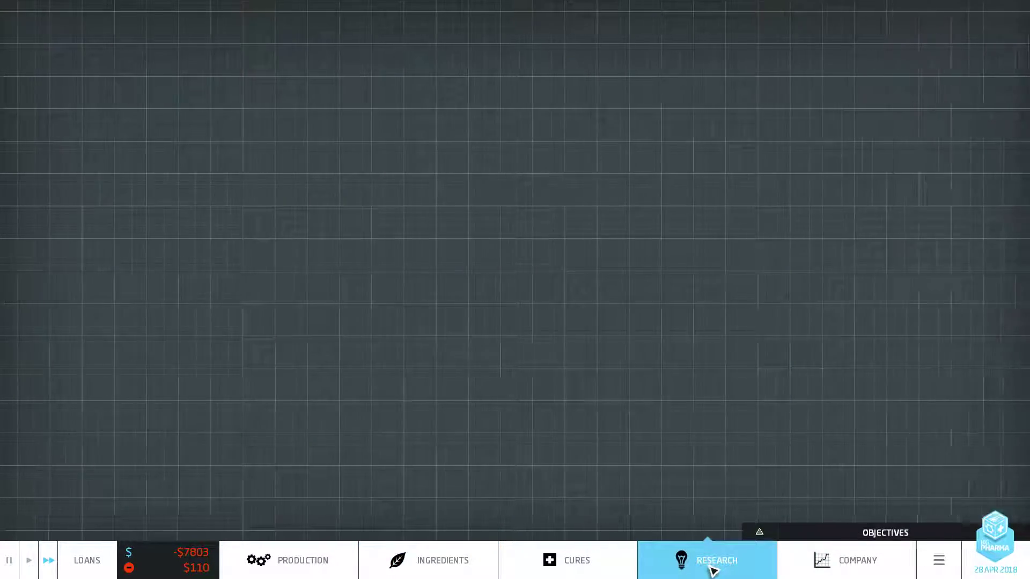
{"action": "scroll", "coordinate": [419, 405], "scroll_direction": "up", "scroll_amount": 5}
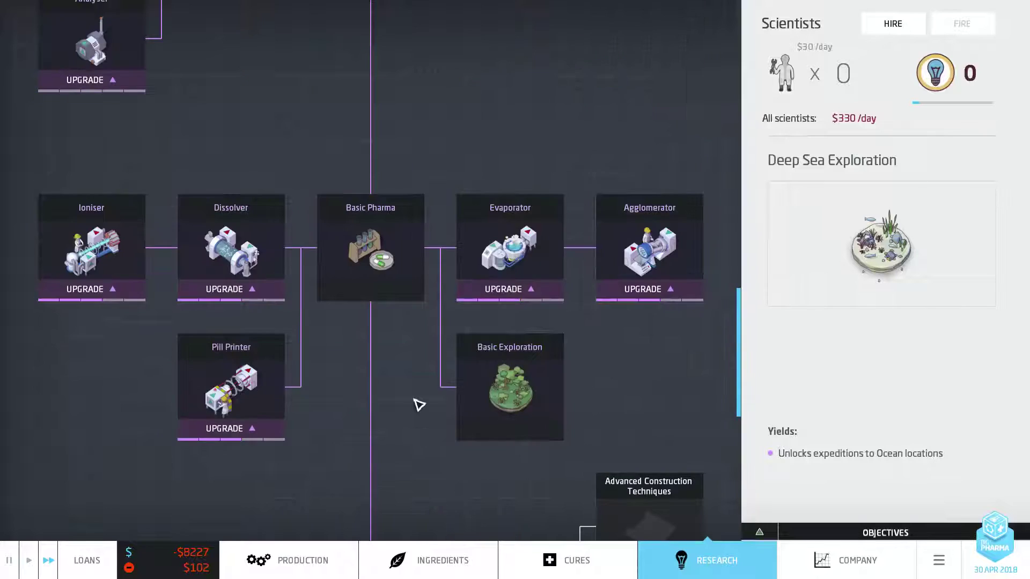
{"action": "scroll", "coordinate": [430, 411], "scroll_direction": "up", "scroll_amount": 5}
{"action": "scroll", "coordinate": [455, 444], "scroll_direction": "up", "scroll_amount": 5}
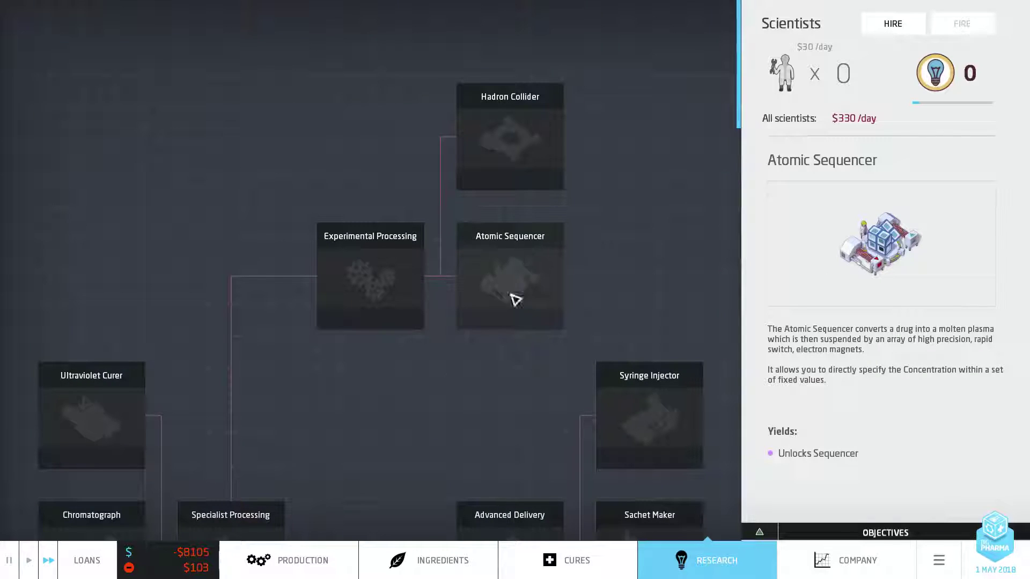
{"action": "scroll", "coordinate": [411, 399], "scroll_direction": "down", "scroll_amount": 5}
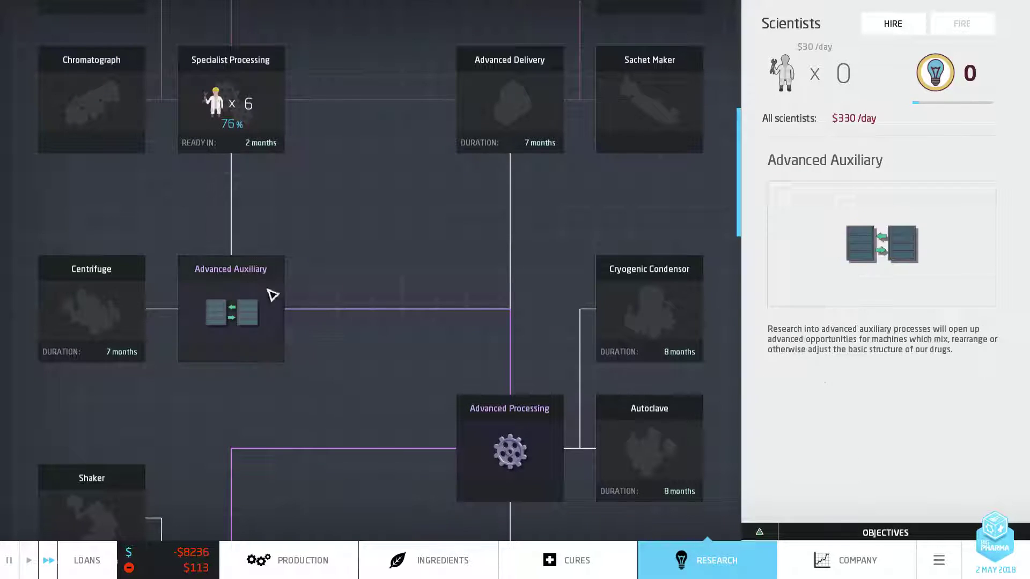
{"action": "scroll", "coordinate": [304, 309], "scroll_direction": "down", "scroll_amount": 5}
{"action": "scroll", "coordinate": [307, 308], "scroll_direction": "down", "scroll_amount": 3}
{"action": "scroll", "coordinate": [306, 309], "scroll_direction": "up", "scroll_amount": 1}
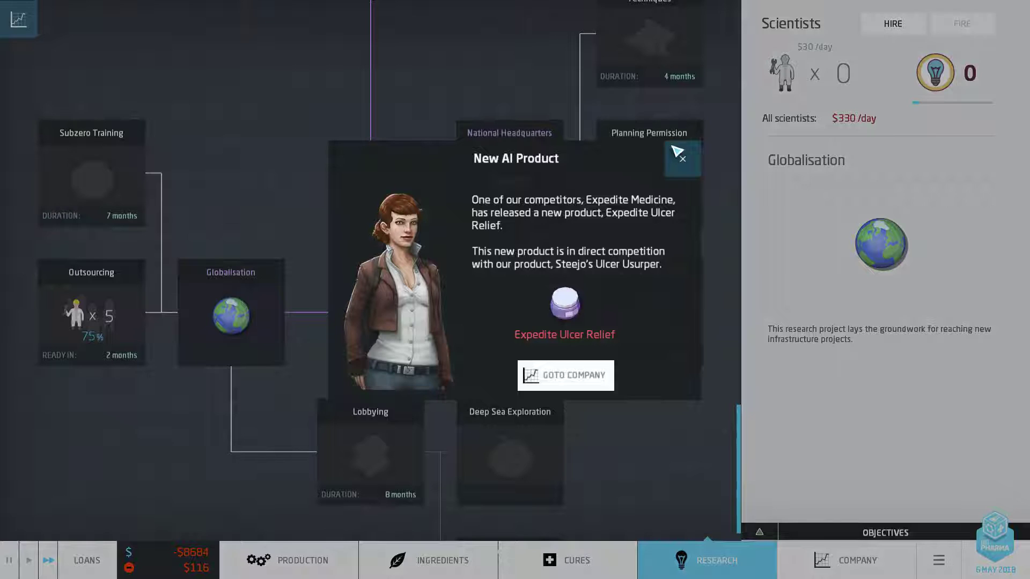
{"action": "left_click", "coordinate": [676, 155]}
{"action": "scroll", "coordinate": [232, 226], "scroll_direction": "up", "scroll_amount": 2}
{"action": "scroll", "coordinate": [232, 228], "scroll_direction": "down", "scroll_amount": 2}
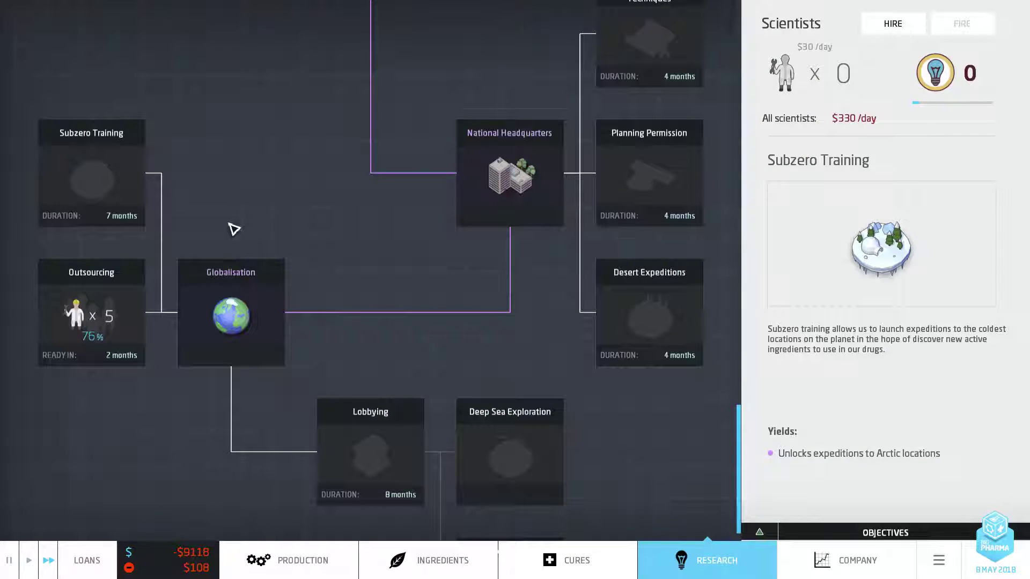
{"action": "left_click", "coordinate": [230, 269]}
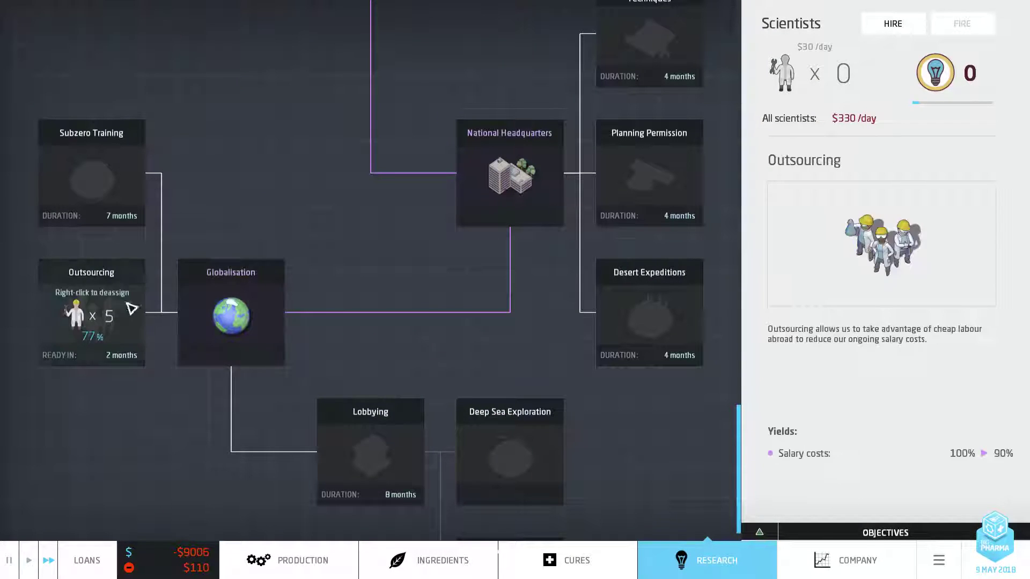
{"action": "scroll", "coordinate": [354, 278], "scroll_direction": "up", "scroll_amount": 5}
{"action": "scroll", "coordinate": [362, 282], "scroll_direction": "up", "scroll_amount": 2}
{"action": "scroll", "coordinate": [330, 350], "scroll_direction": "down", "scroll_amount": 5}
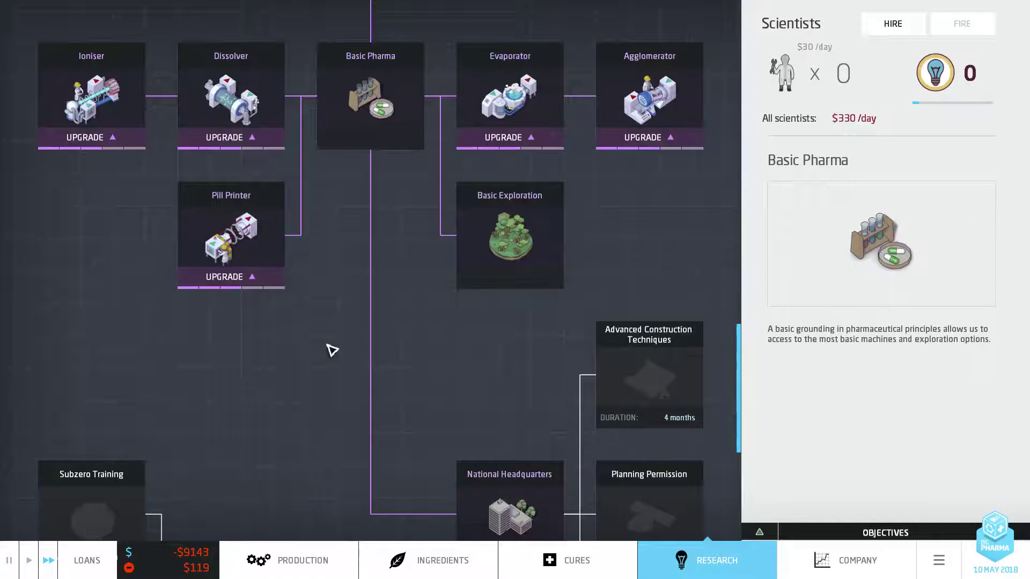
{"action": "scroll", "coordinate": [331, 350], "scroll_direction": "down", "scroll_amount": 1}
{"action": "scroll", "coordinate": [332, 349], "scroll_direction": "down", "scroll_amount": 2}
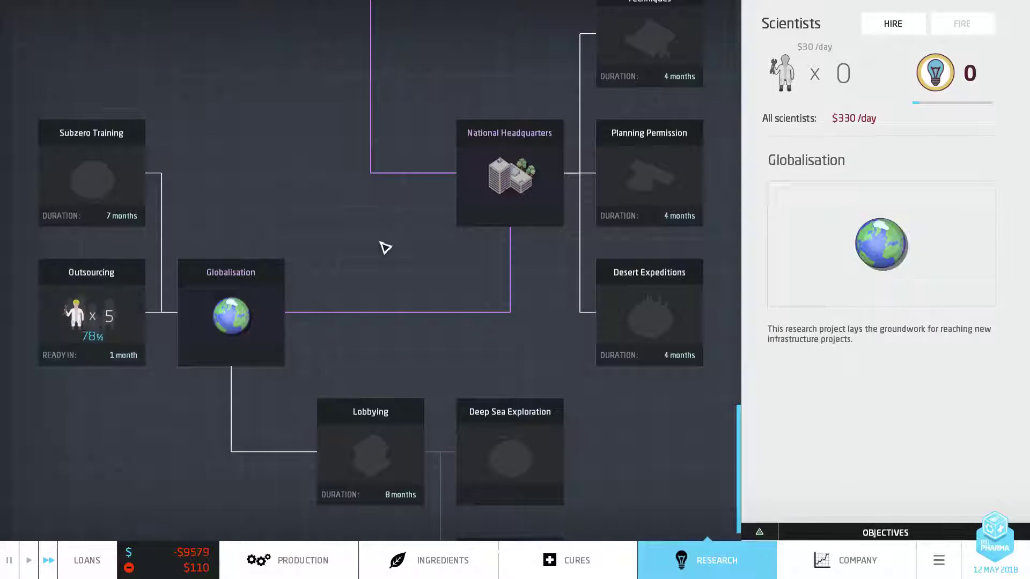
{"action": "scroll", "coordinate": [384, 253], "scroll_direction": "up", "scroll_amount": 1}
{"action": "scroll", "coordinate": [137, 198], "scroll_direction": "down", "scroll_amount": 3}
{"action": "scroll", "coordinate": [233, 313], "scroll_direction": "up", "scroll_amount": 3}
{"action": "scroll", "coordinate": [362, 303], "scroll_direction": "up", "scroll_amount": 3}
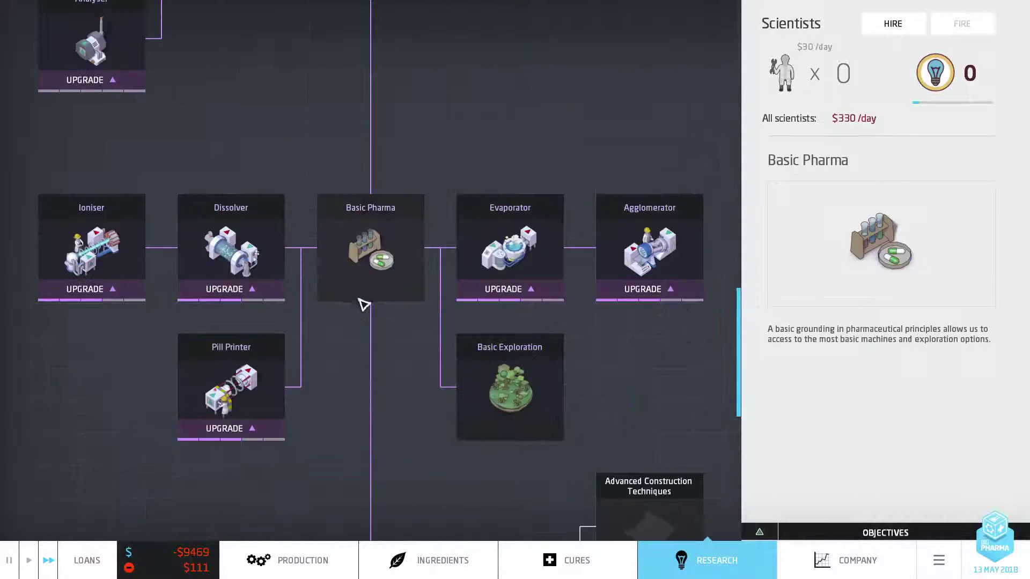
{"action": "scroll", "coordinate": [347, 368], "scroll_direction": "up", "scroll_amount": 6}
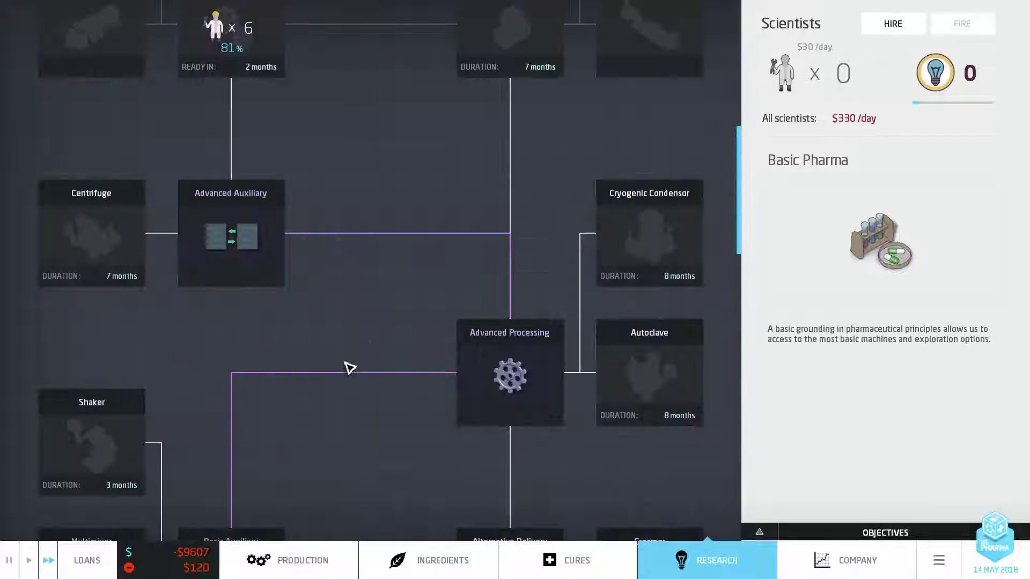
{"action": "scroll", "coordinate": [348, 368], "scroll_direction": "down", "scroll_amount": 3}
{"action": "scroll", "coordinate": [349, 369], "scroll_direction": "up", "scroll_amount": 3}
{"action": "scroll", "coordinate": [349, 366], "scroll_direction": "up", "scroll_amount": 4}
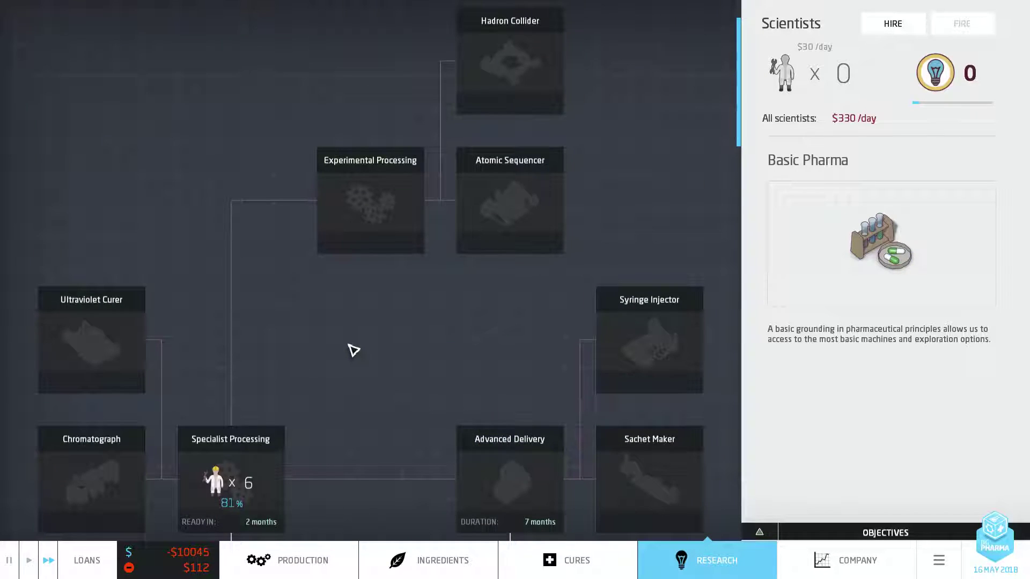
{"action": "scroll", "coordinate": [352, 354], "scroll_direction": "down", "scroll_amount": 2}
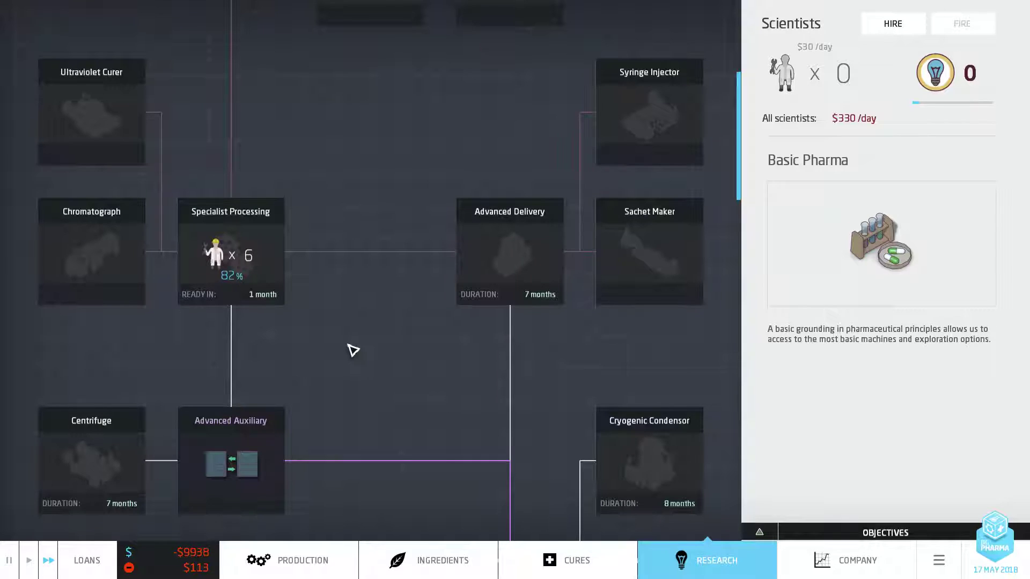
{"action": "scroll", "coordinate": [353, 350], "scroll_direction": "up", "scroll_amount": 2}
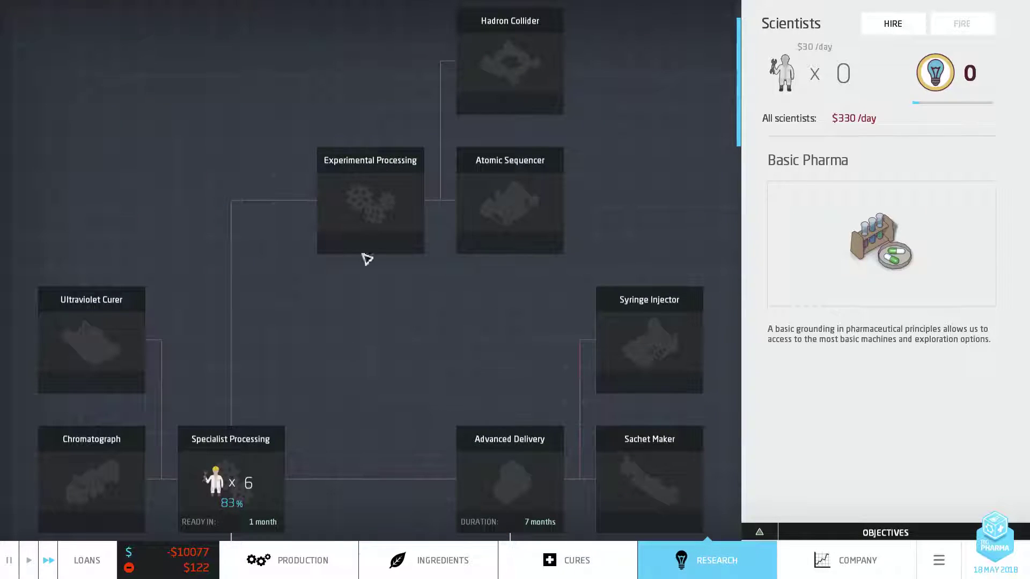
{"action": "left_click", "coordinate": [348, 223]}
{"action": "scroll", "coordinate": [420, 431], "scroll_direction": "down", "scroll_amount": 5}
{"action": "scroll", "coordinate": [420, 431], "scroll_direction": "down", "scroll_amount": 3}
{"action": "scroll", "coordinate": [421, 429], "scroll_direction": "down", "scroll_amount": 2}
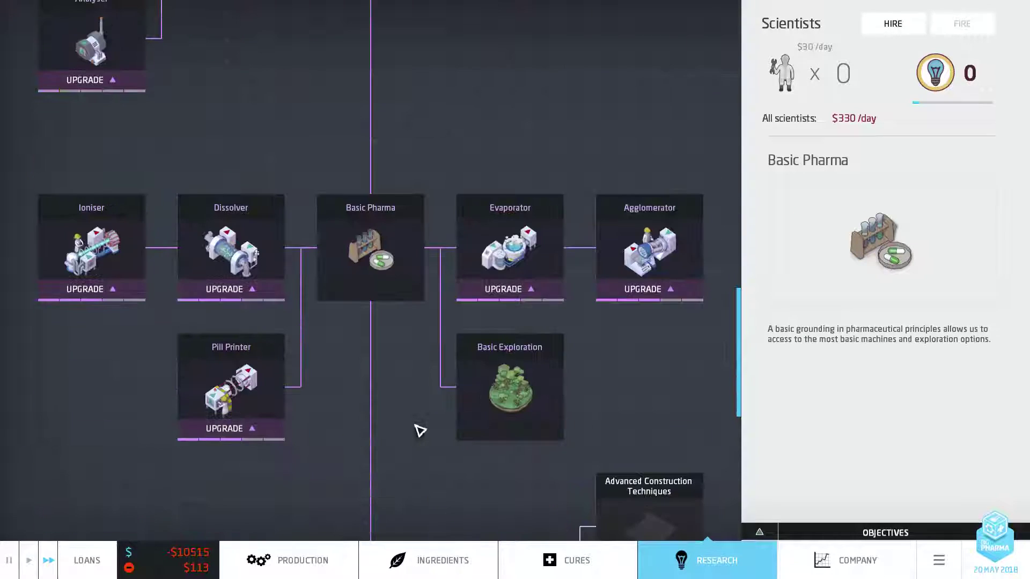
{"action": "scroll", "coordinate": [421, 429], "scroll_direction": "down", "scroll_amount": 3}
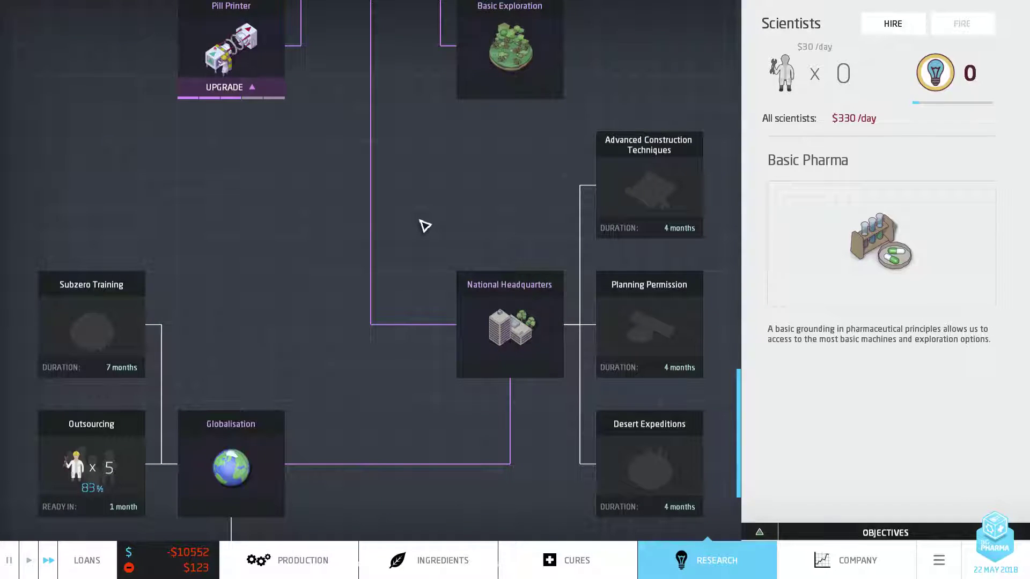
{"action": "scroll", "coordinate": [380, 227], "scroll_direction": "up", "scroll_amount": 4}
{"action": "scroll", "coordinate": [378, 228], "scroll_direction": "up", "scroll_amount": 4}
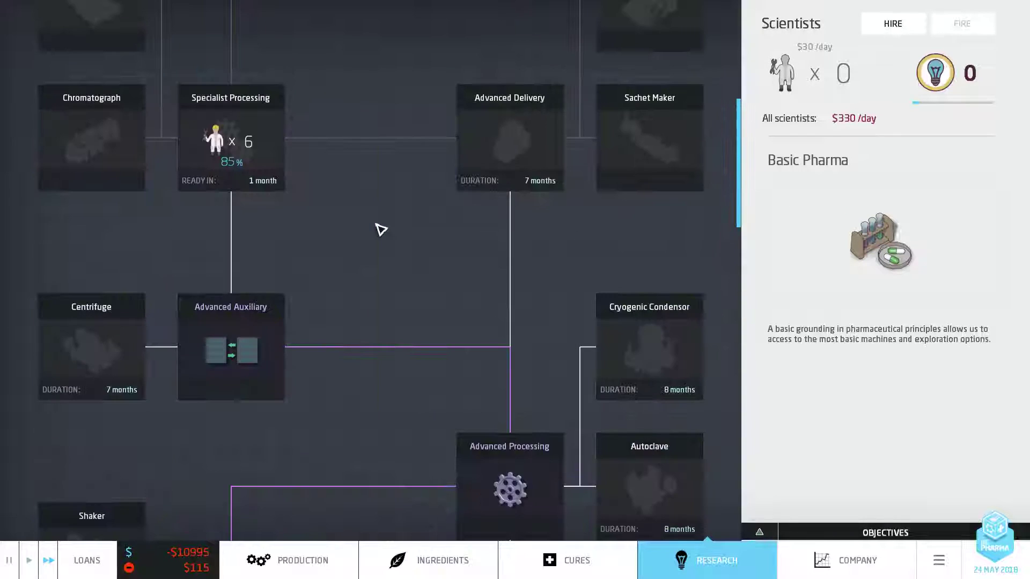
{"action": "scroll", "coordinate": [338, 233], "scroll_direction": "up", "scroll_amount": 2}
{"action": "scroll", "coordinate": [336, 233], "scroll_direction": "up", "scroll_amount": 2}
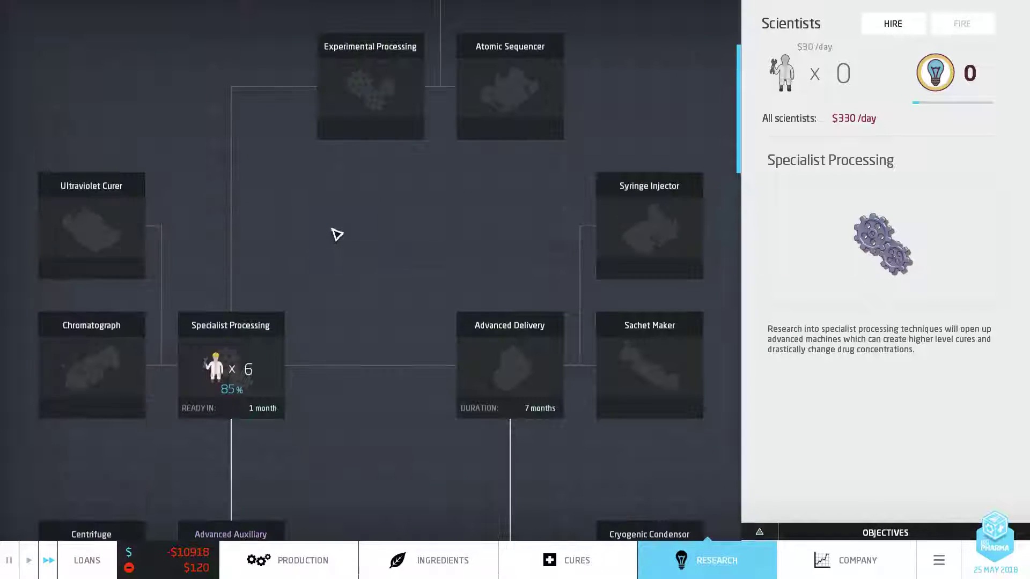
{"action": "scroll", "coordinate": [332, 234], "scroll_direction": "down", "scroll_amount": 8}
{"action": "scroll", "coordinate": [333, 233], "scroll_direction": "down", "scroll_amount": 5}
{"action": "scroll", "coordinate": [328, 231], "scroll_direction": "down", "scroll_amount": 3}
{"action": "scroll", "coordinate": [322, 227], "scroll_direction": "down", "scroll_amount": 3}
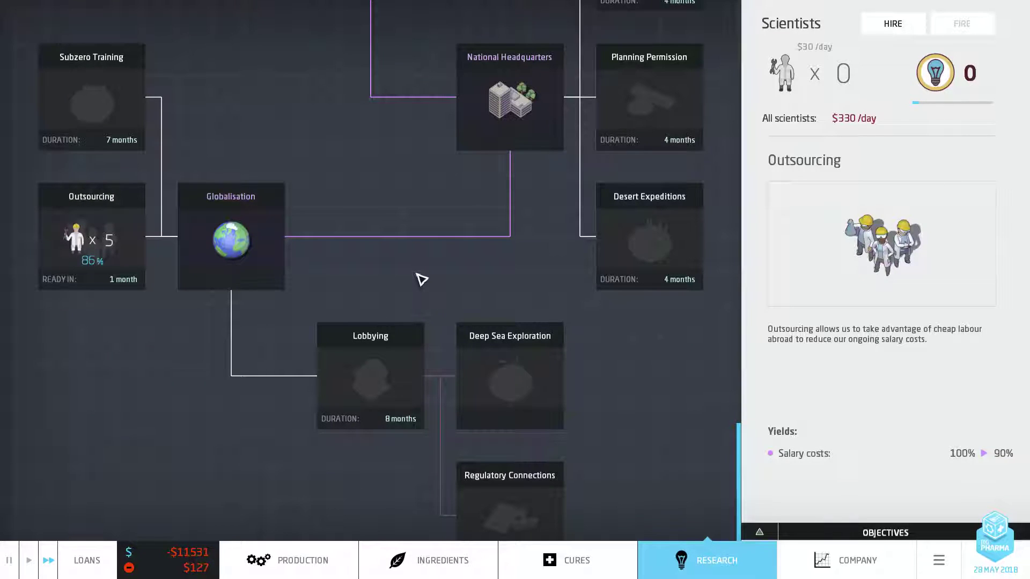
{"action": "scroll", "coordinate": [421, 279], "scroll_direction": "up", "scroll_amount": 3}
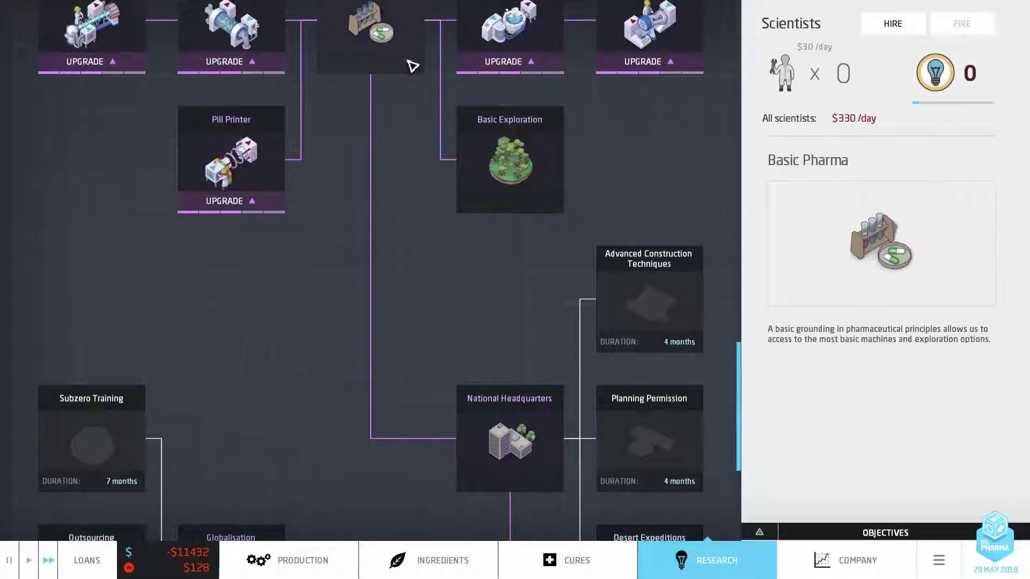
{"action": "scroll", "coordinate": [414, 64], "scroll_direction": "up", "scroll_amount": 4}
{"action": "scroll", "coordinate": [384, 275], "scroll_direction": "up", "scroll_amount": 4}
{"action": "scroll", "coordinate": [380, 284], "scroll_direction": "up", "scroll_amount": 4}
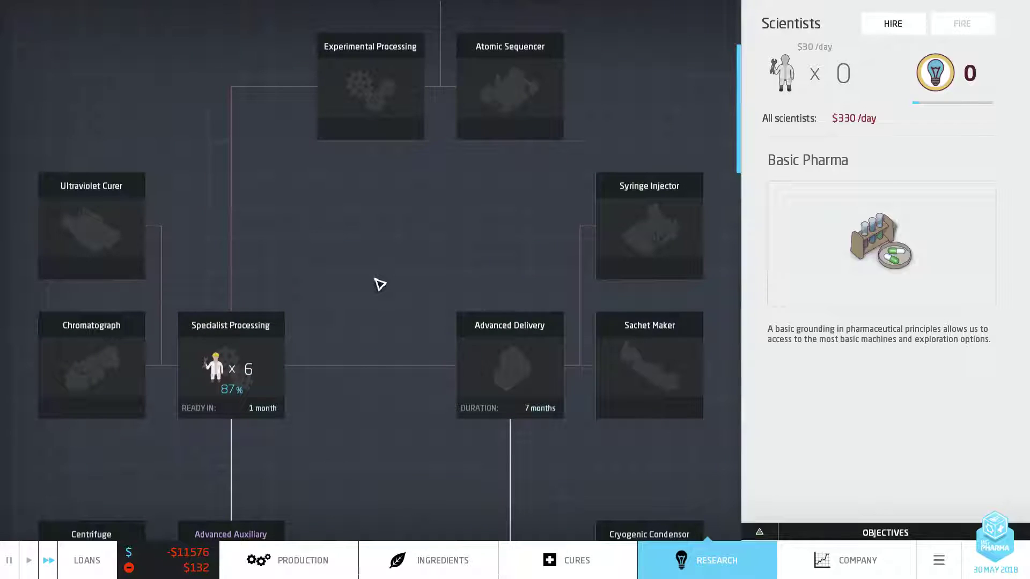
{"action": "scroll", "coordinate": [380, 285], "scroll_direction": "up", "scroll_amount": 2}
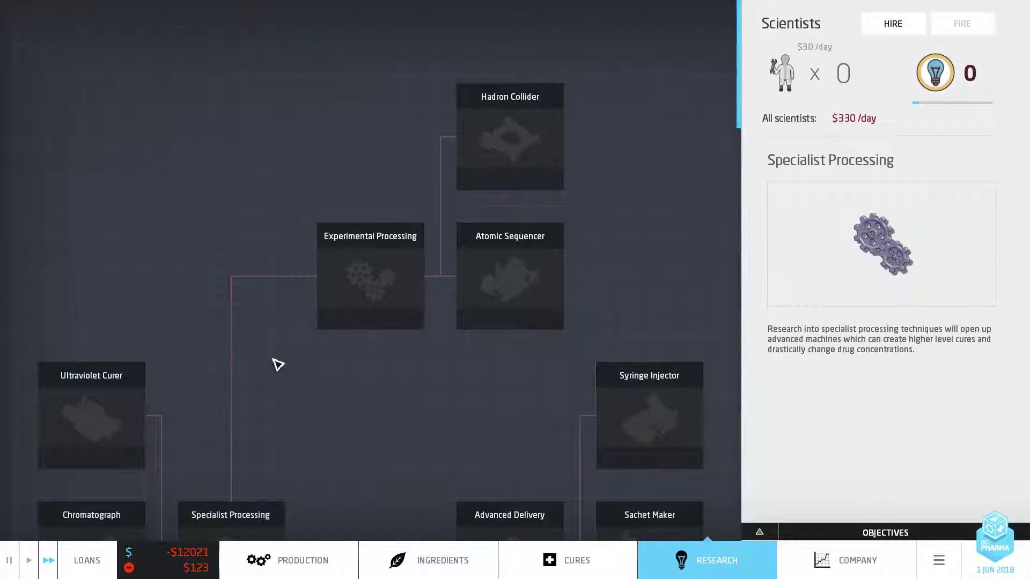
{"action": "scroll", "coordinate": [421, 368], "scroll_direction": "down", "scroll_amount": 4}
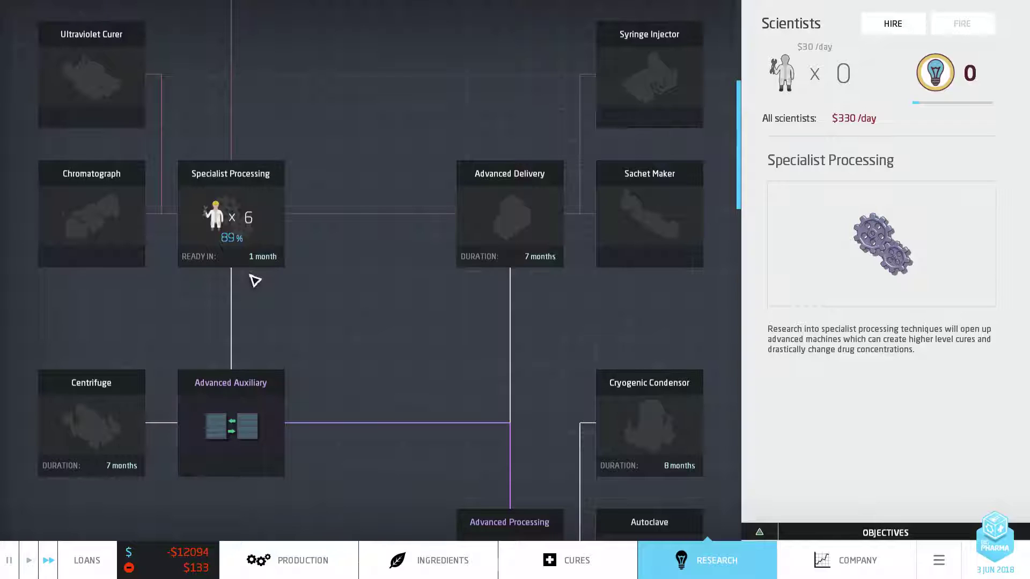
{"action": "scroll", "coordinate": [255, 280], "scroll_direction": "down", "scroll_amount": 4}
{"action": "scroll", "coordinate": [212, 298], "scroll_direction": "down", "scroll_amount": 5}
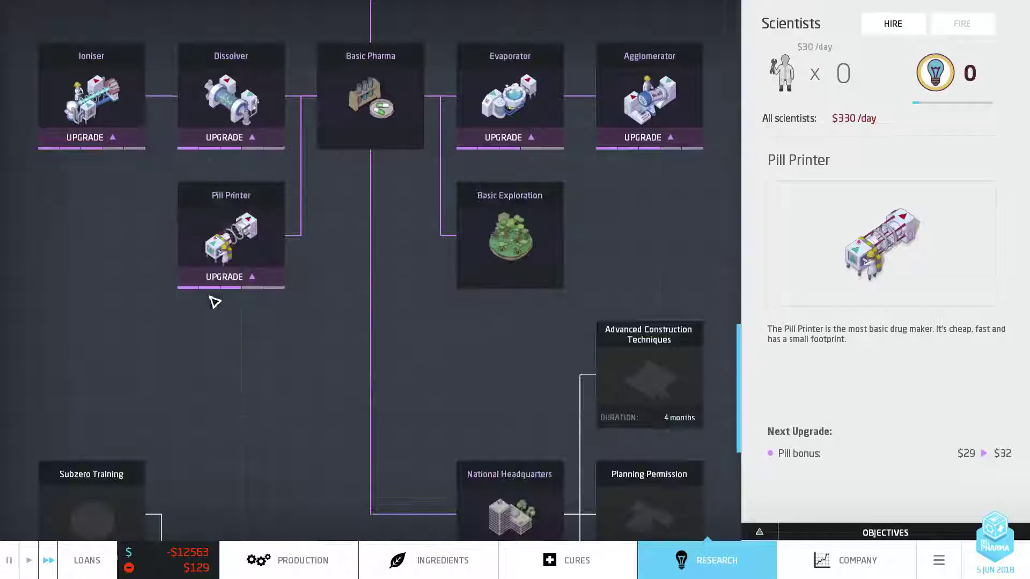
{"action": "scroll", "coordinate": [209, 341], "scroll_direction": "down", "scroll_amount": 4}
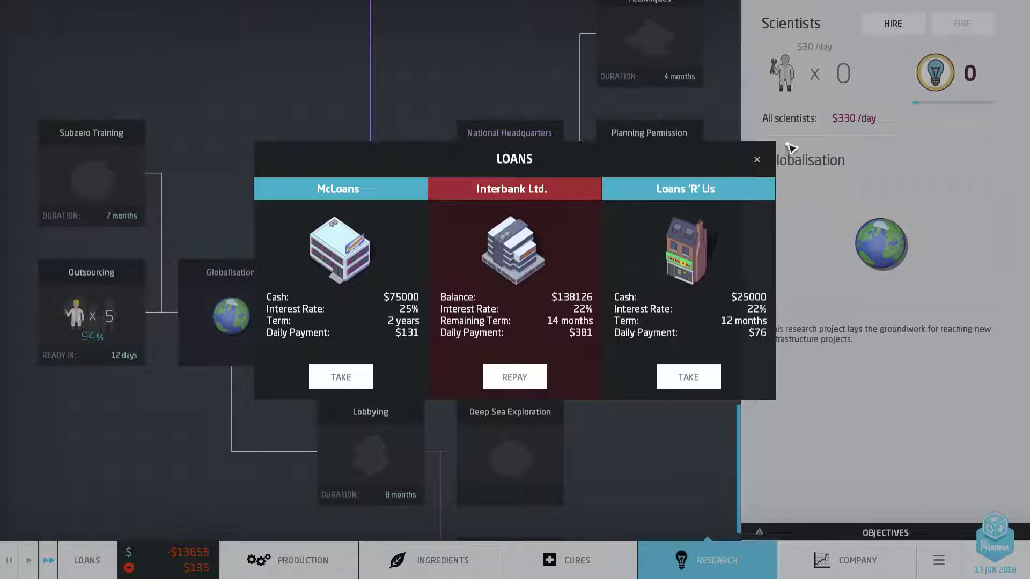
{"action": "left_click", "coordinate": [756, 158]}
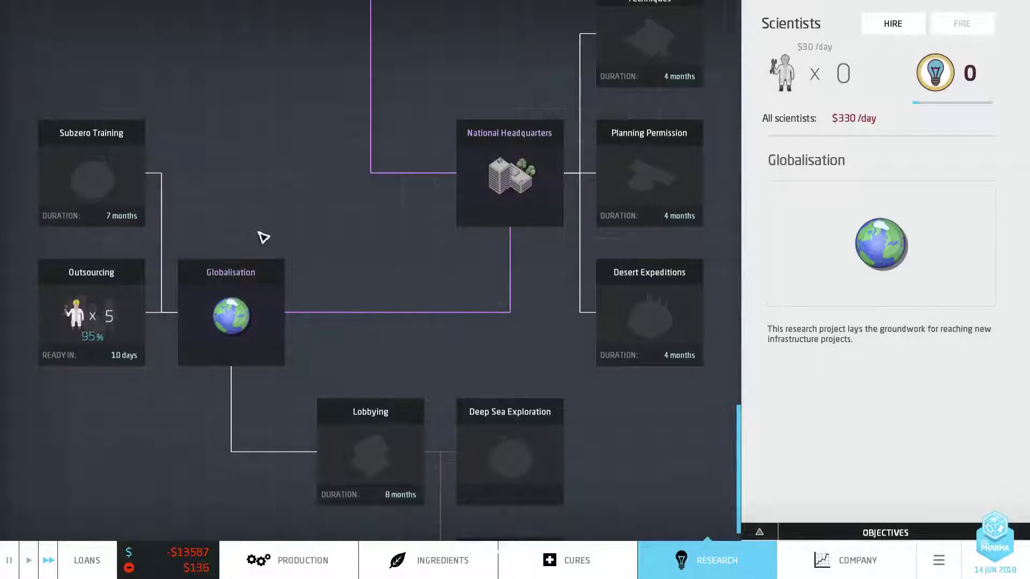
{"action": "scroll", "coordinate": [264, 236], "scroll_direction": "up", "scroll_amount": 2}
{"action": "left_click", "coordinate": [105, 568]}
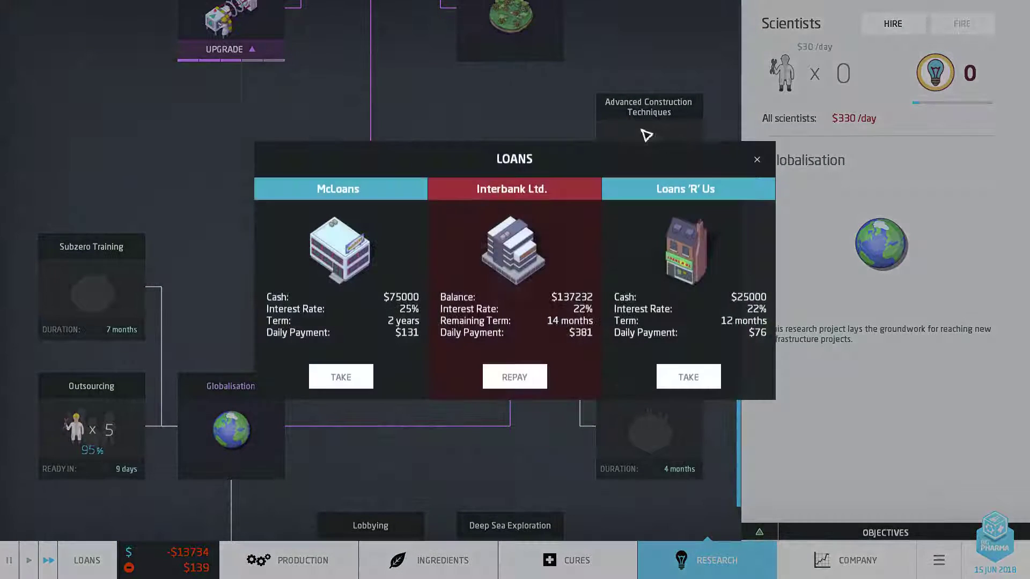
{"action": "left_click", "coordinate": [756, 160]}
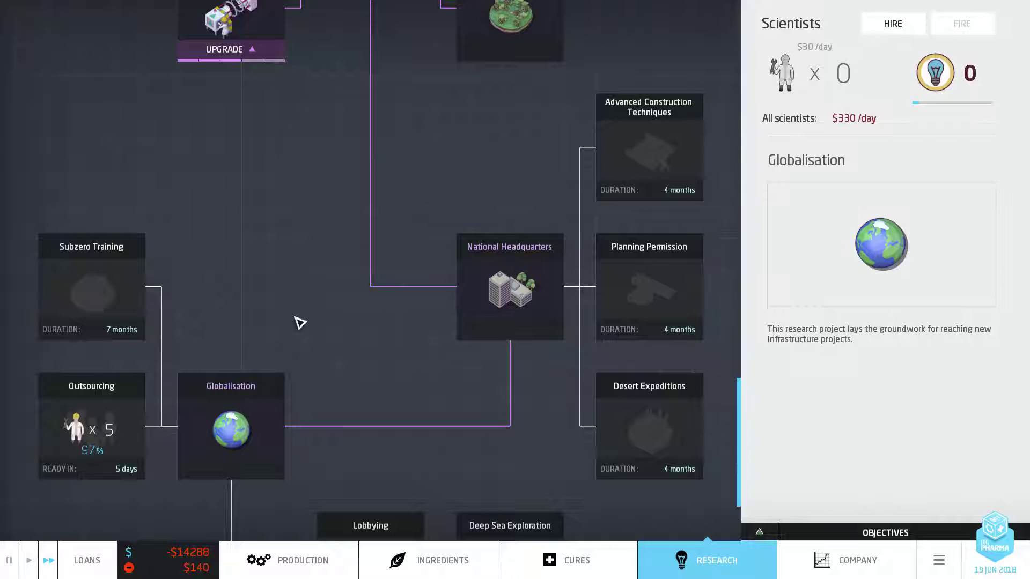
- Dismiss competitor product notices and buy Outsourcing upgrades, bringing salaries to 82% ($275/day)
{"action": "left_click", "coordinate": [115, 458]}
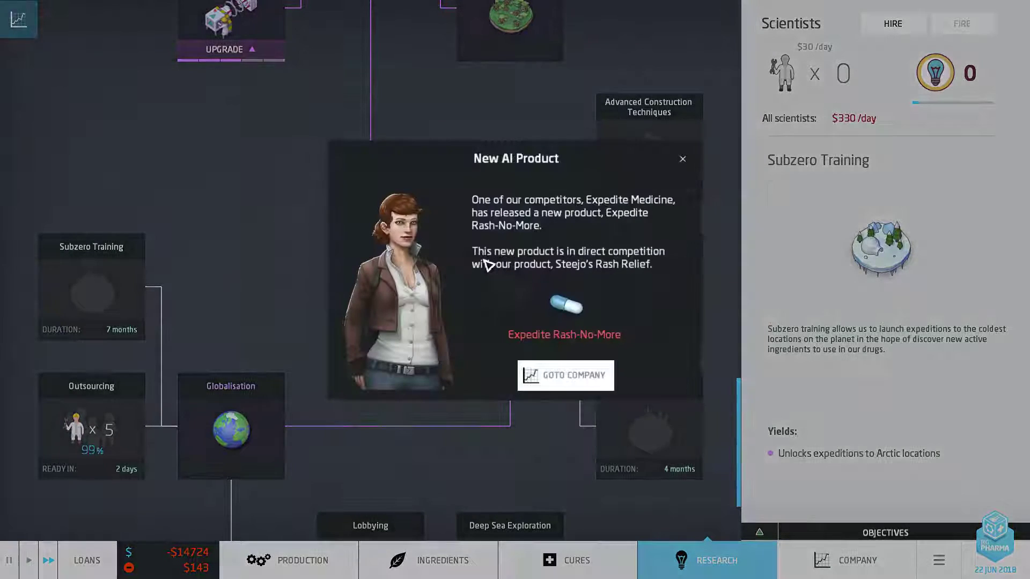
{"action": "left_click", "coordinate": [682, 159]}
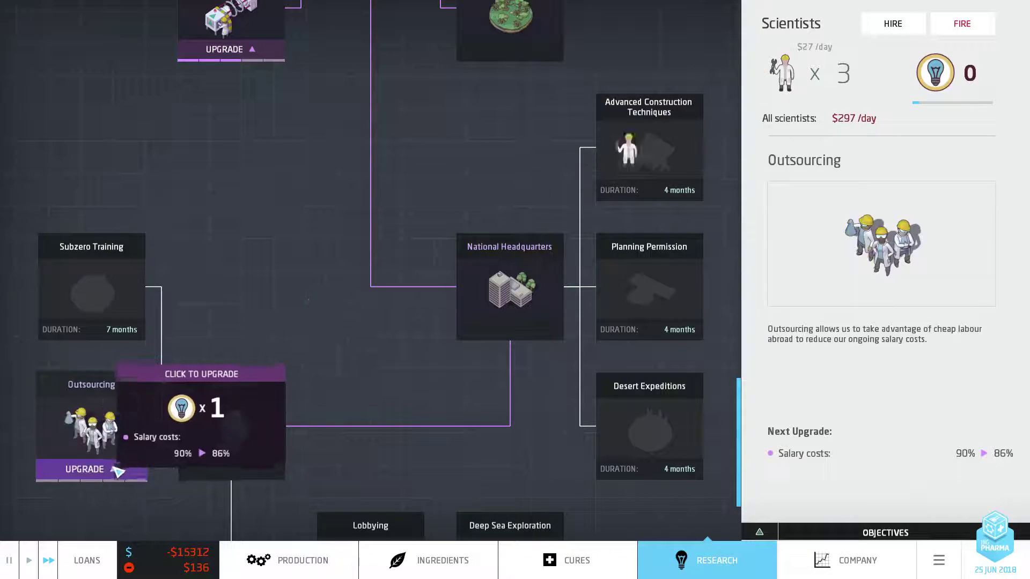
{"action": "left_click", "coordinate": [118, 471]}
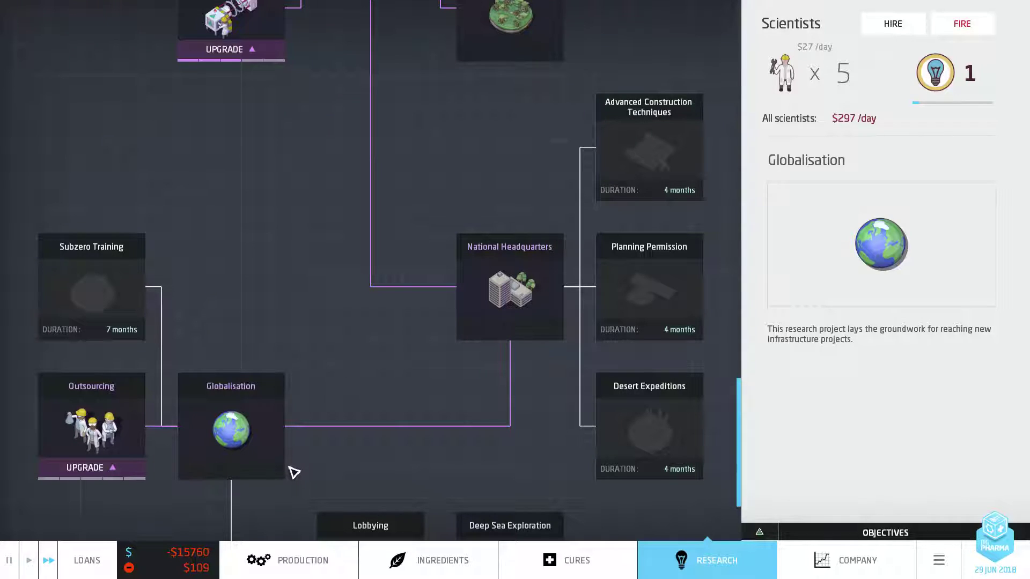
{"action": "left_click", "coordinate": [106, 467]}
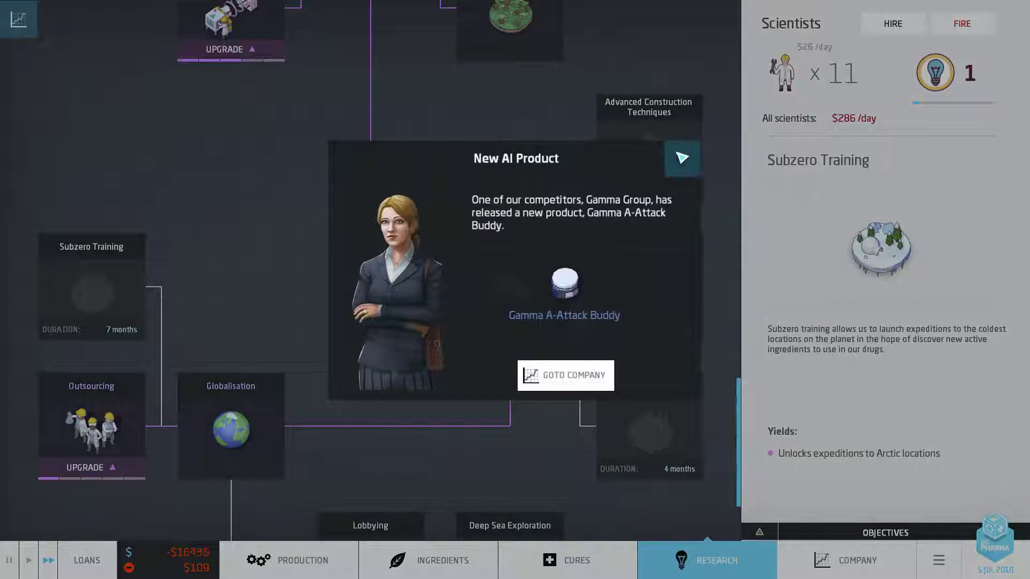
{"action": "left_click", "coordinate": [681, 154]}
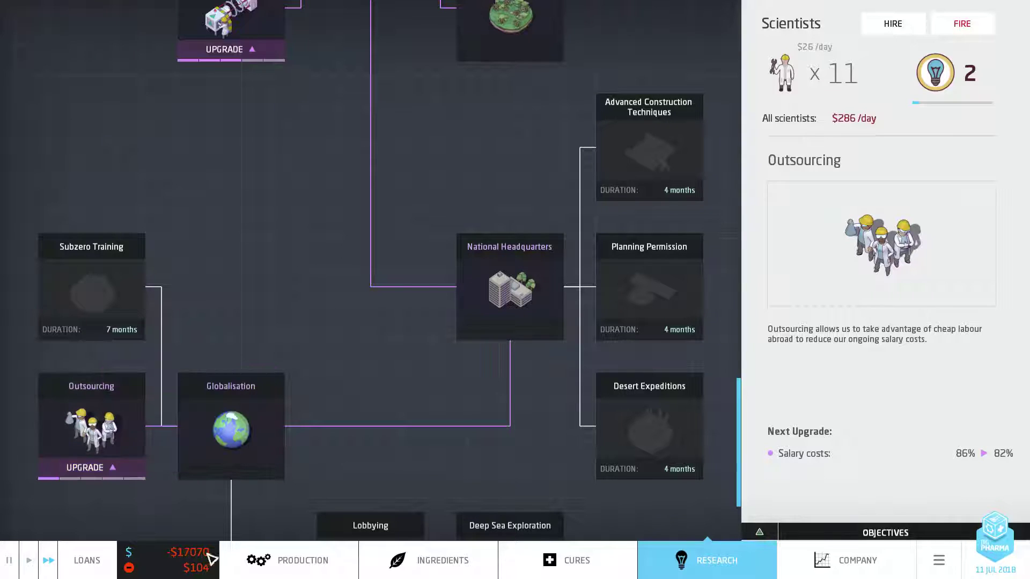
{"action": "left_click", "coordinate": [80, 460]}
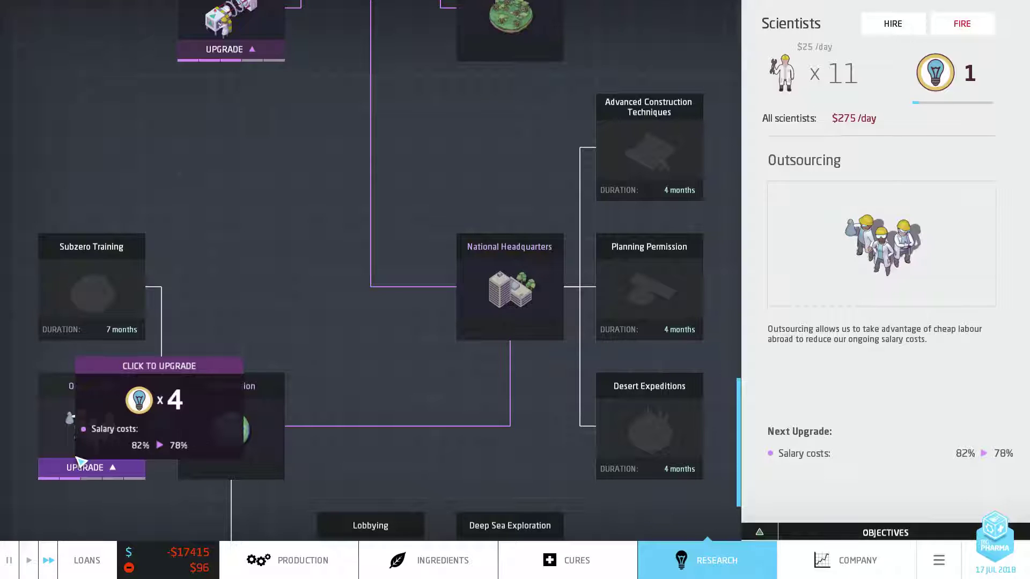
{"action": "scroll", "coordinate": [314, 398], "scroll_direction": "up", "scroll_amount": 3}
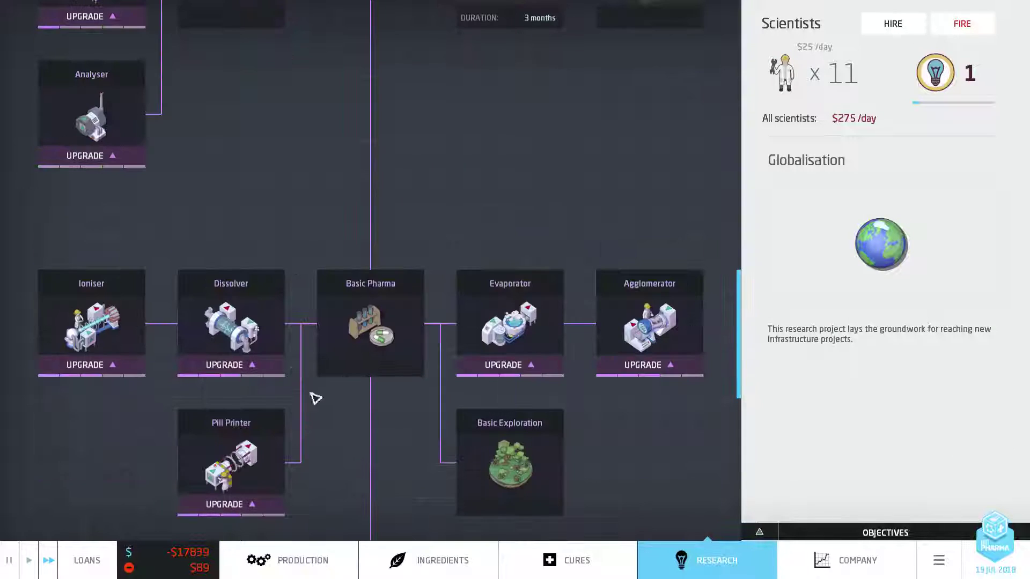
{"action": "scroll", "coordinate": [341, 443], "scroll_direction": "up", "scroll_amount": 3}
{"action": "scroll", "coordinate": [341, 444], "scroll_direction": "up", "scroll_amount": 3}
{"action": "scroll", "coordinate": [340, 443], "scroll_direction": "down", "scroll_amount": 3}
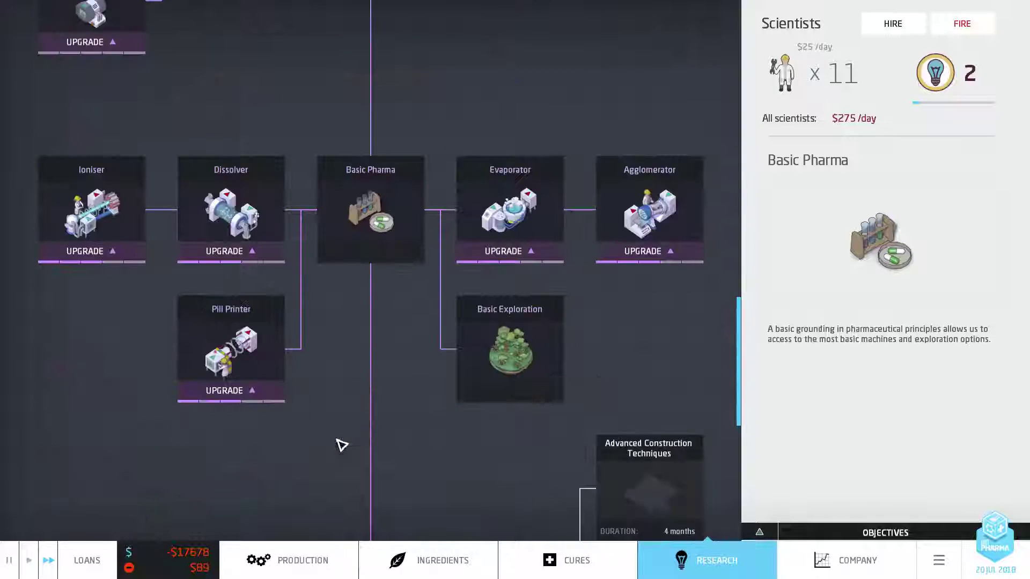
{"action": "scroll", "coordinate": [340, 444], "scroll_direction": "down", "scroll_amount": 4}
{"action": "scroll", "coordinate": [377, 361], "scroll_direction": "down", "scroll_amount": 3}
{"action": "left_click", "coordinate": [375, 360]}
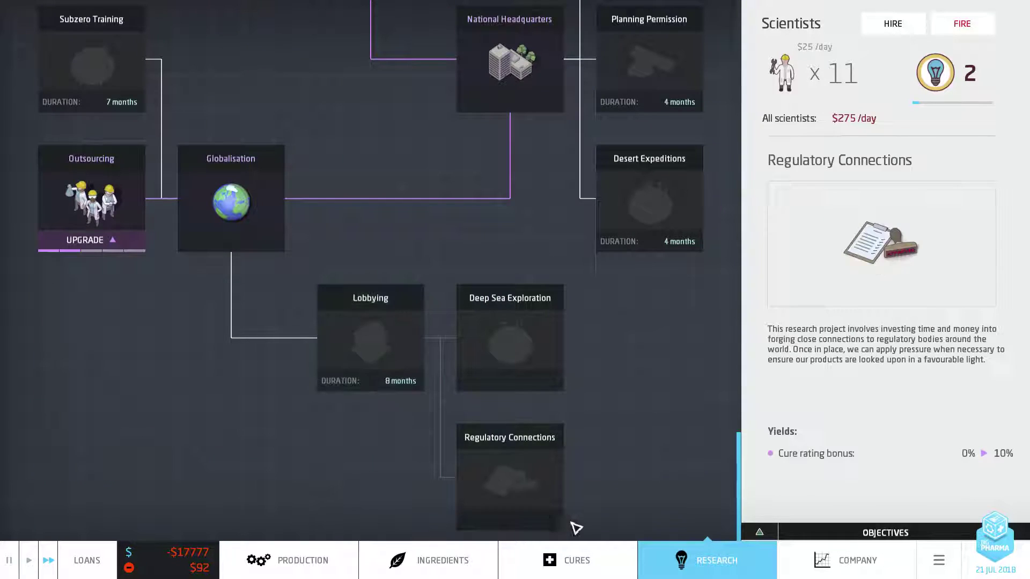
{"action": "scroll", "coordinate": [364, 368], "scroll_direction": "up", "scroll_amount": 5}
{"action": "scroll", "coordinate": [364, 368], "scroll_direction": "up", "scroll_amount": 5}
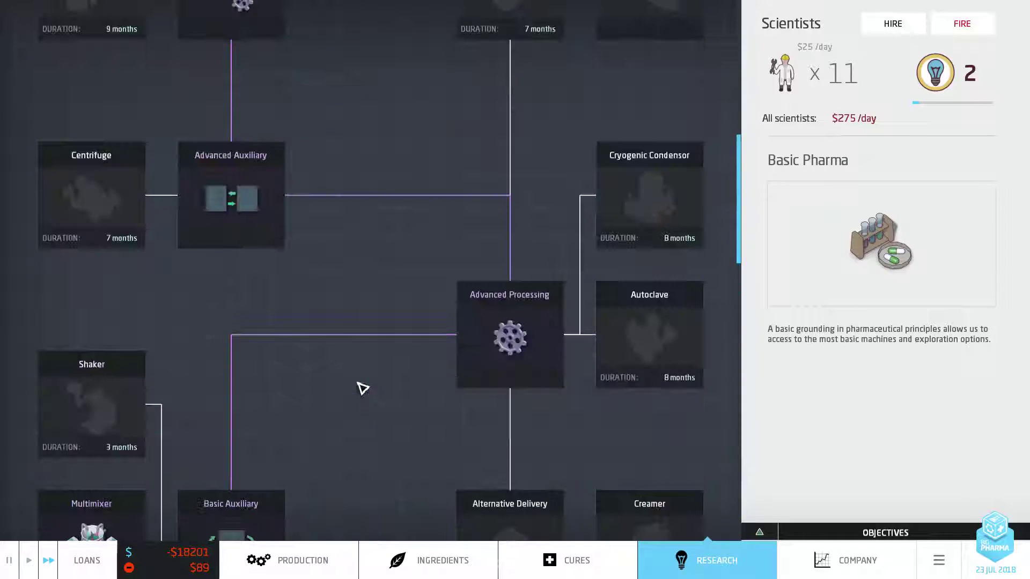
{"action": "scroll", "coordinate": [362, 386], "scroll_direction": "up", "scroll_amount": 3}
{"action": "scroll", "coordinate": [409, 315], "scroll_direction": "down", "scroll_amount": 3}
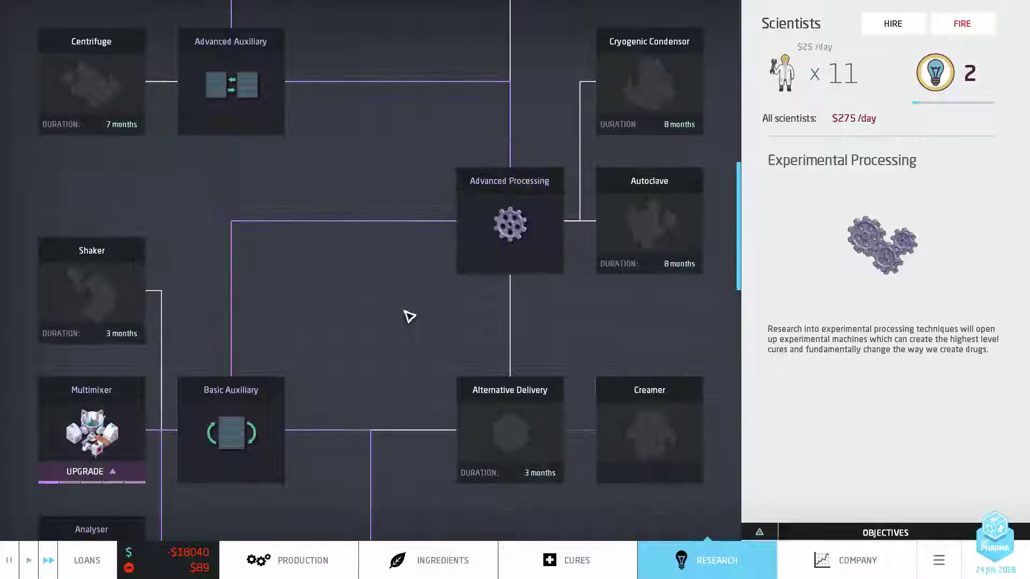
{"action": "scroll", "coordinate": [409, 315], "scroll_direction": "down", "scroll_amount": 4}
{"action": "scroll", "coordinate": [409, 315], "scroll_direction": "down", "scroll_amount": 4}
{"action": "scroll", "coordinate": [409, 316], "scroll_direction": "down", "scroll_amount": 2}
{"action": "scroll", "coordinate": [408, 314], "scroll_direction": "up", "scroll_amount": 2}
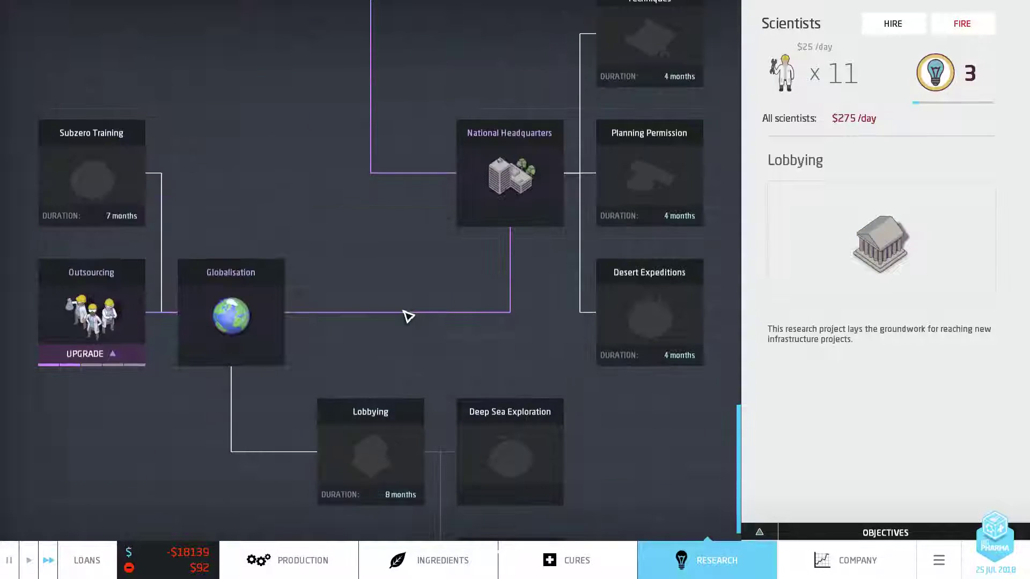
{"action": "scroll", "coordinate": [394, 319], "scroll_direction": "up", "scroll_amount": 2}
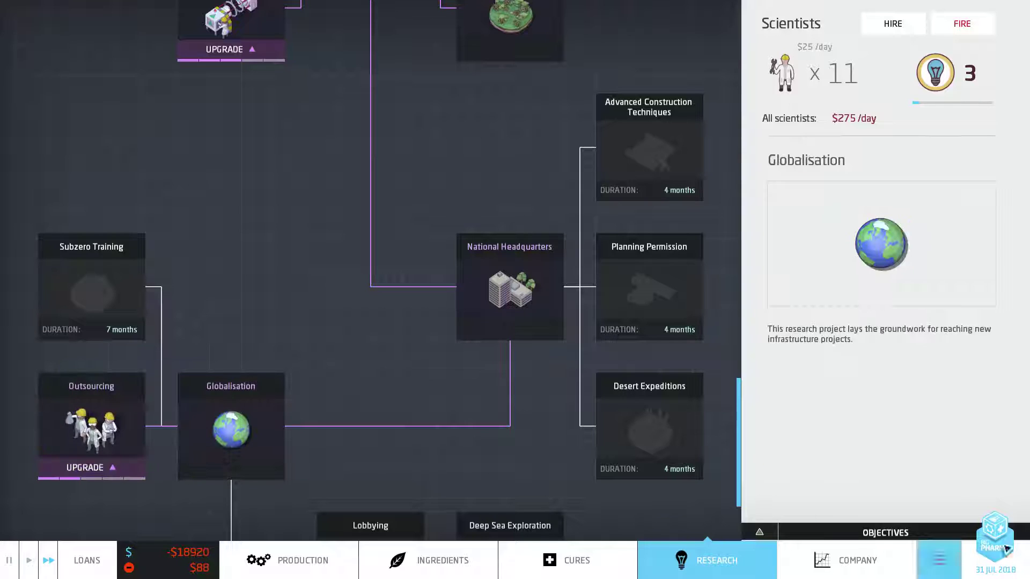
- Buy the next Outsourcing upgrade (salaries 78%, $253/day) and dismiss the lunch-break news
{"action": "left_click", "coordinate": [121, 467]}
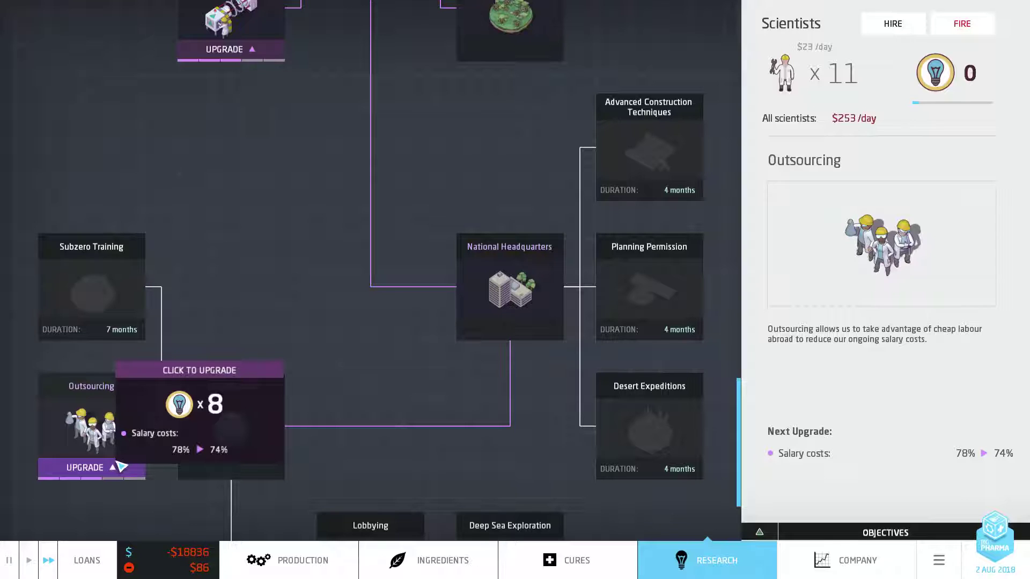
{"action": "scroll", "coordinate": [121, 467], "scroll_direction": "up", "scroll_amount": 2}
{"action": "scroll", "coordinate": [122, 467], "scroll_direction": "up", "scroll_amount": 2}
{"action": "scroll", "coordinate": [178, 425], "scroll_direction": "up", "scroll_amount": 2}
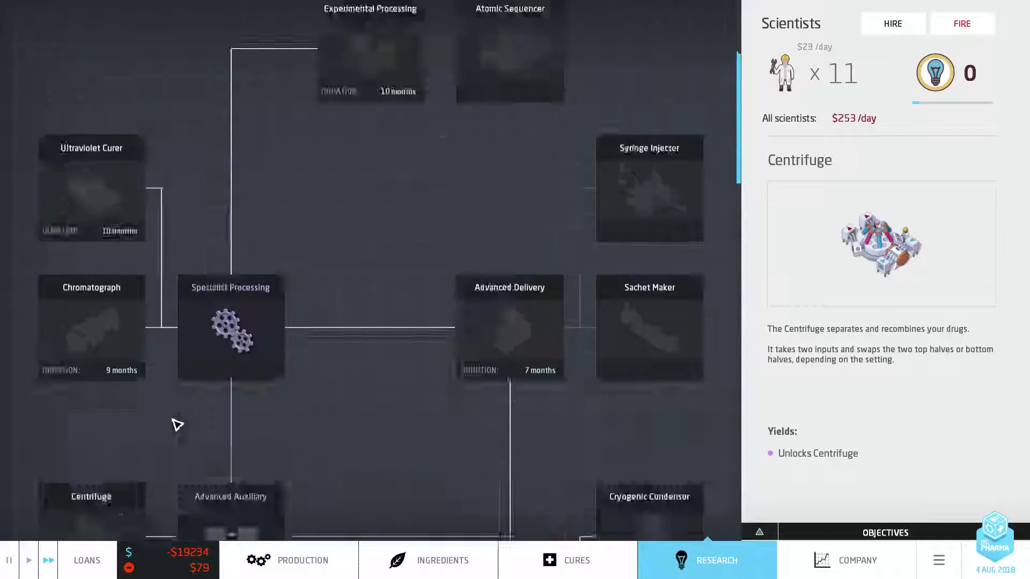
{"action": "scroll", "coordinate": [384, 301], "scroll_direction": "down", "scroll_amount": 3}
{"action": "scroll", "coordinate": [385, 306], "scroll_direction": "down", "scroll_amount": 3}
{"action": "scroll", "coordinate": [378, 314], "scroll_direction": "down", "scroll_amount": 3}
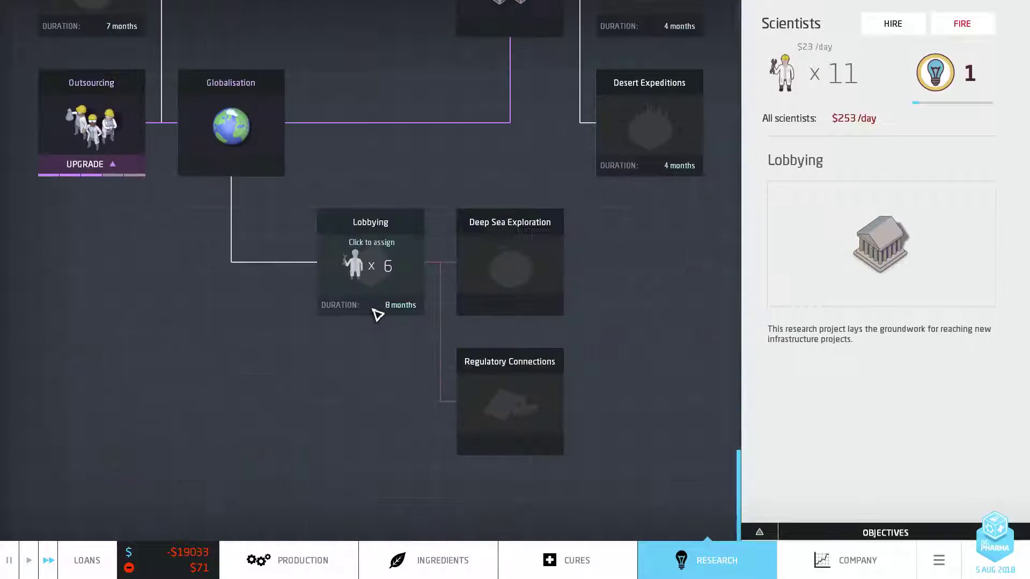
{"action": "scroll", "coordinate": [167, 361], "scroll_direction": "up", "scroll_amount": 2}
{"action": "scroll", "coordinate": [148, 509], "scroll_direction": "up", "scroll_amount": 2}
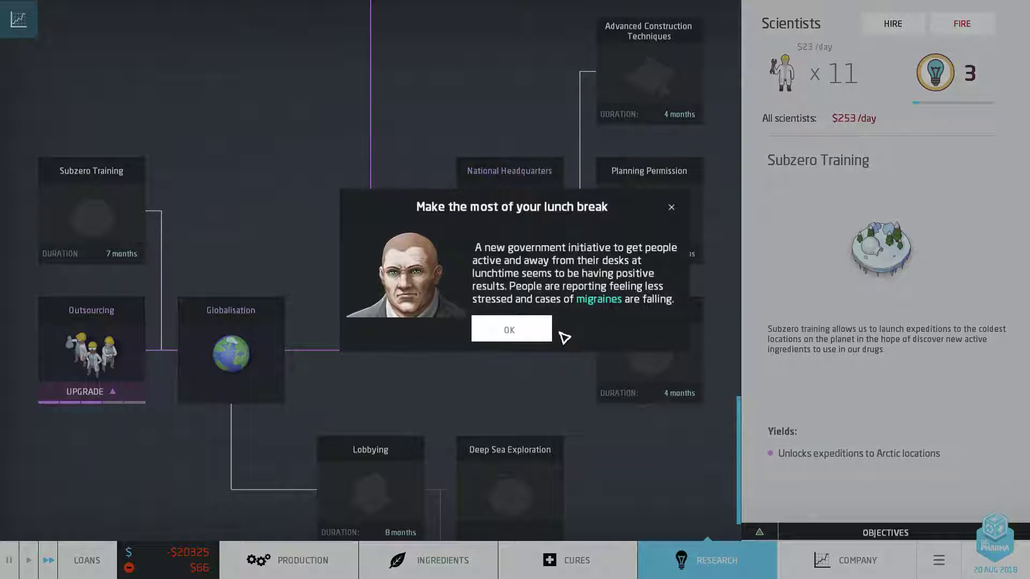
{"action": "left_click", "coordinate": [533, 334]}
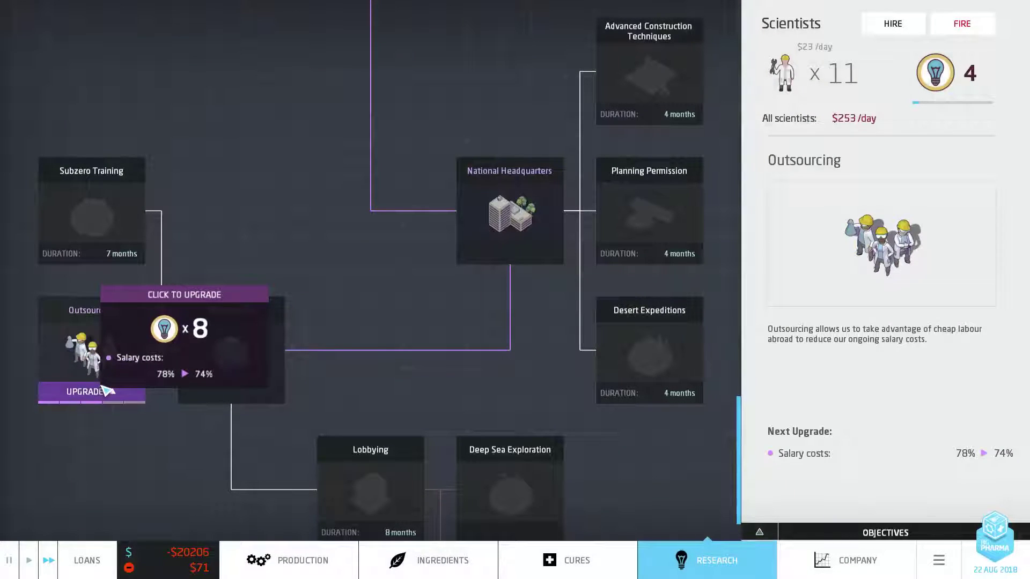
{"action": "scroll", "coordinate": [294, 399], "scroll_direction": "up", "scroll_amount": 5}
{"action": "scroll", "coordinate": [295, 398], "scroll_direction": "up", "scroll_amount": 1}
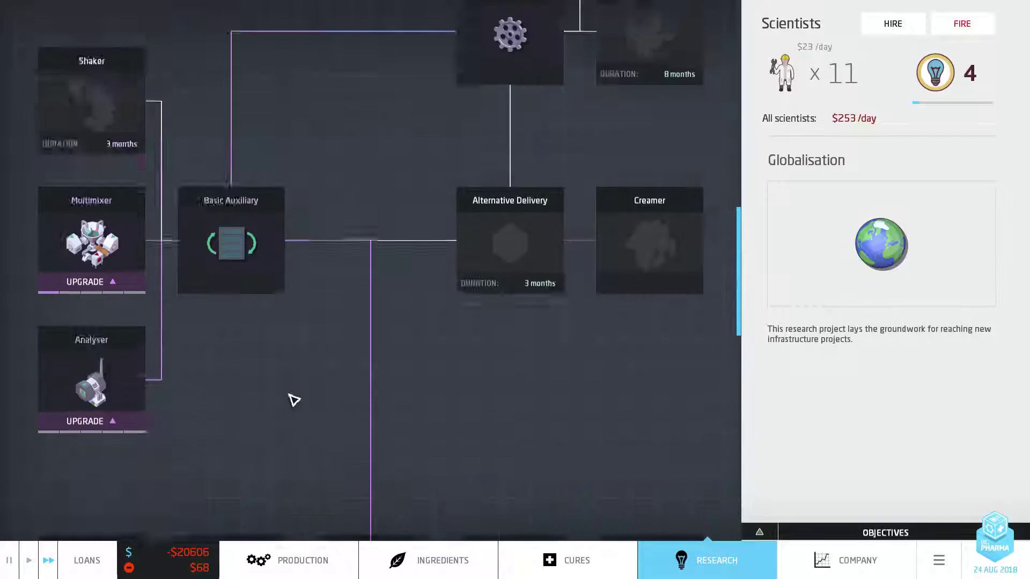
{"action": "scroll", "coordinate": [295, 398], "scroll_direction": "up", "scroll_amount": 1}
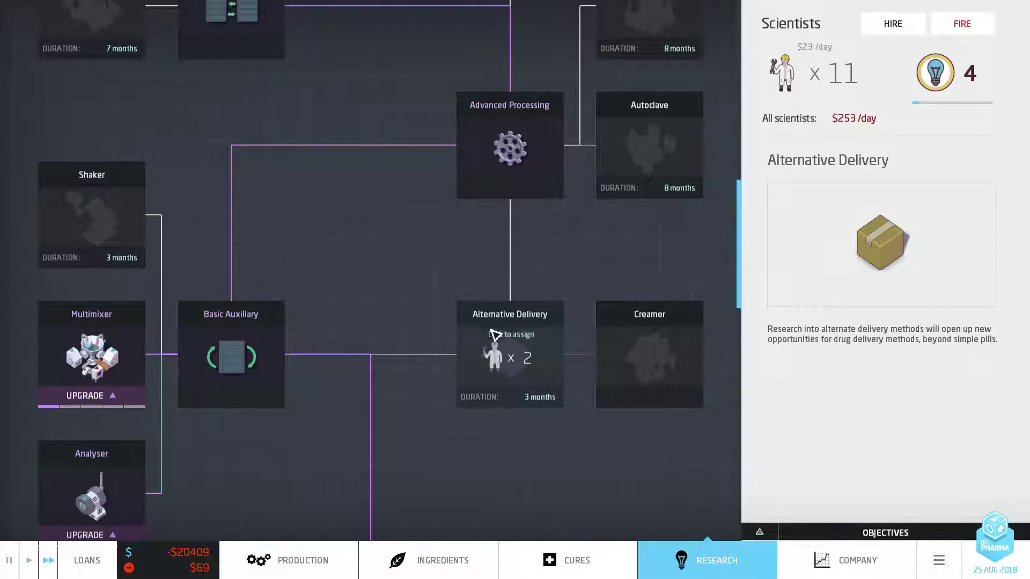
{"action": "scroll", "coordinate": [379, 448], "scroll_direction": "down", "scroll_amount": 3}
{"action": "scroll", "coordinate": [379, 449], "scroll_direction": "down", "scroll_amount": 3}
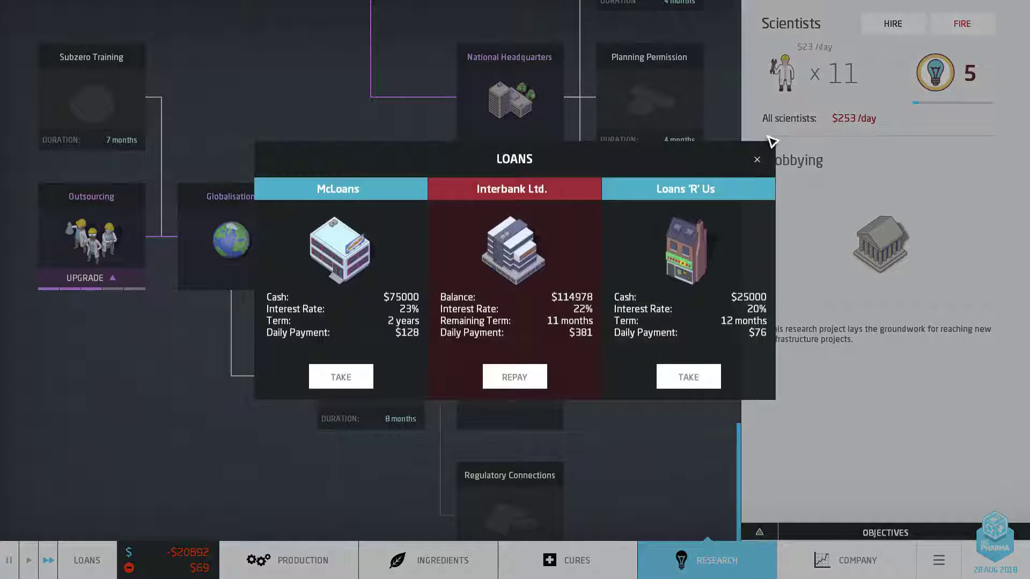
{"action": "left_click", "coordinate": [756, 159]}
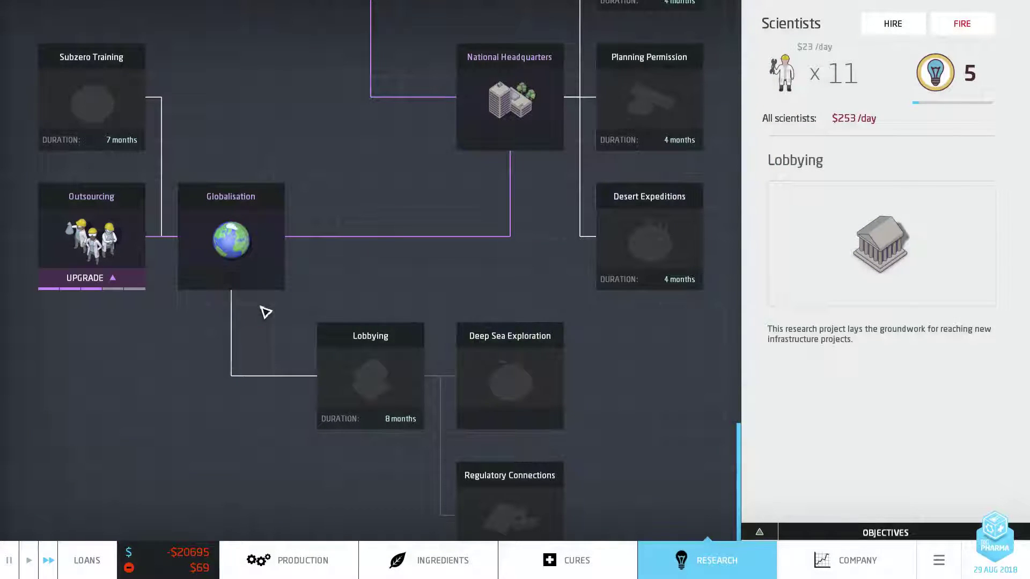
{"action": "mouse_move", "coordinate": [85, 278]}
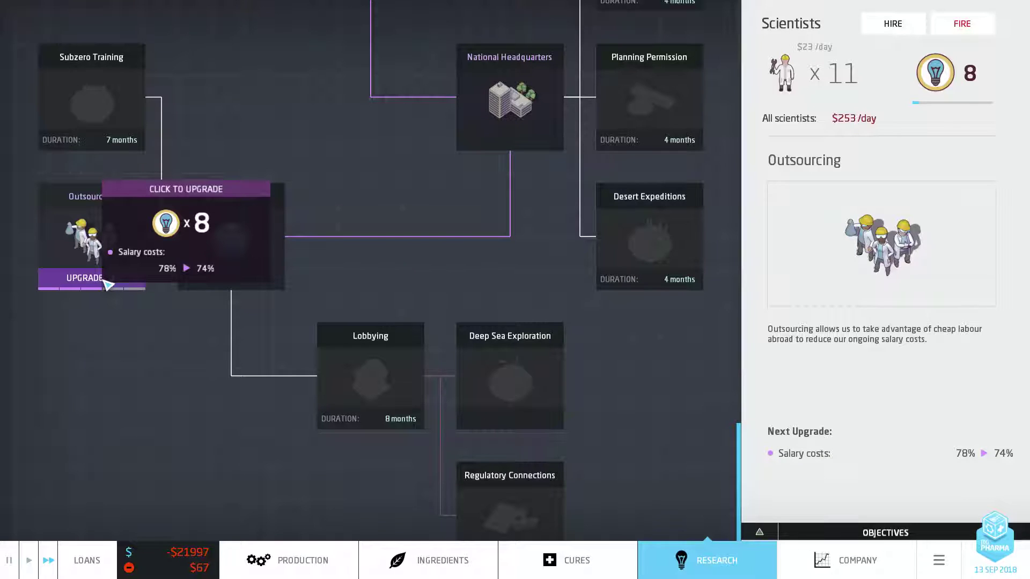
{"action": "scroll", "coordinate": [306, 523], "scroll_direction": "up", "scroll_amount": 5}
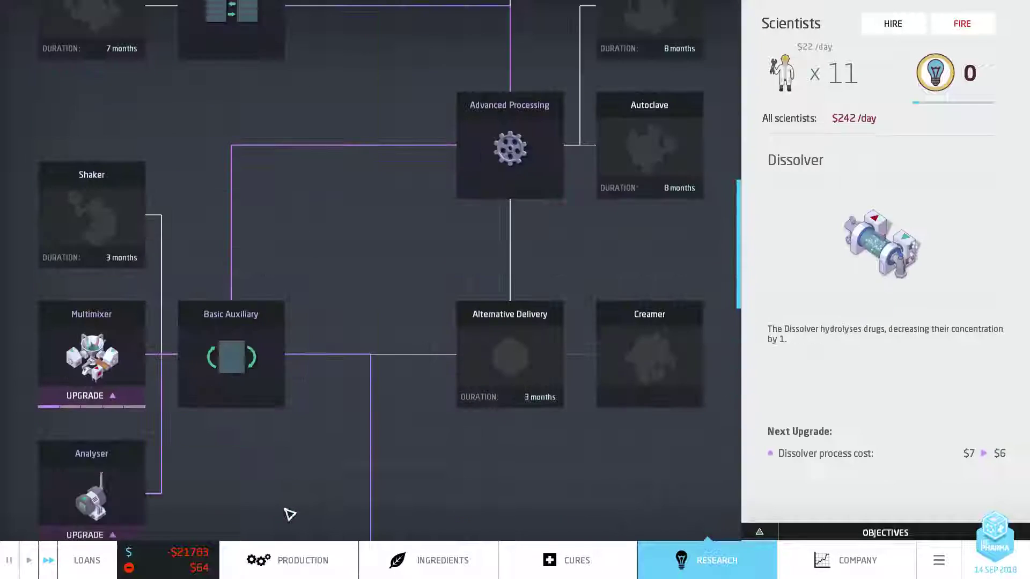
{"action": "scroll", "coordinate": [278, 483], "scroll_direction": "up", "scroll_amount": 5}
{"action": "scroll", "coordinate": [271, 460], "scroll_direction": "up", "scroll_amount": 5}
- Assign ten scientists to the Experimental Processing card, finishing in 10 months
{"action": "left_click", "coordinate": [368, 318]}
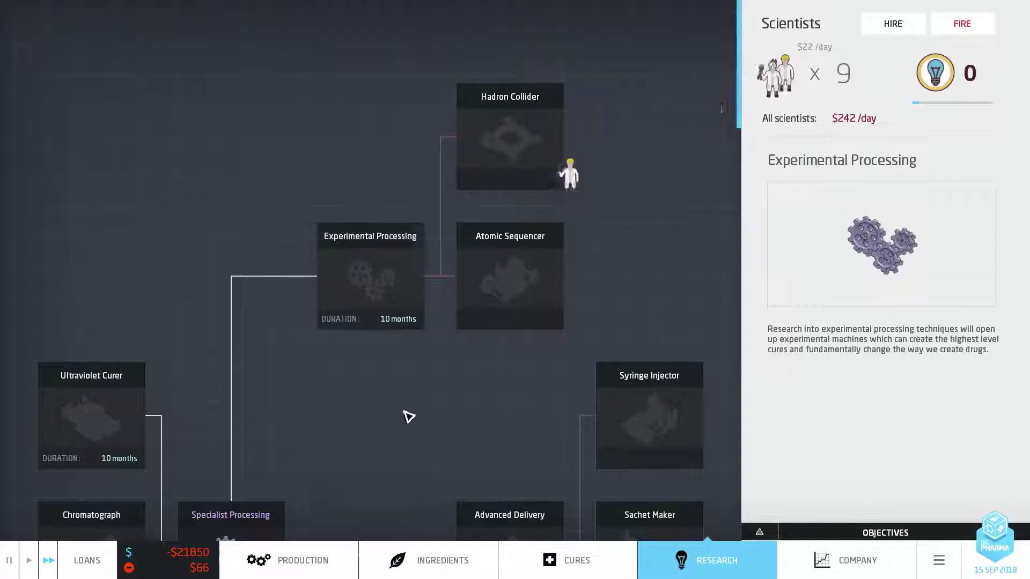
{"action": "scroll", "coordinate": [408, 414], "scroll_direction": "down", "scroll_amount": 3}
{"action": "scroll", "coordinate": [408, 409], "scroll_direction": "down", "scroll_amount": 3}
{"action": "scroll", "coordinate": [407, 409], "scroll_direction": "down", "scroll_amount": 2}
{"action": "scroll", "coordinate": [410, 405], "scroll_direction": "up", "scroll_amount": 5}
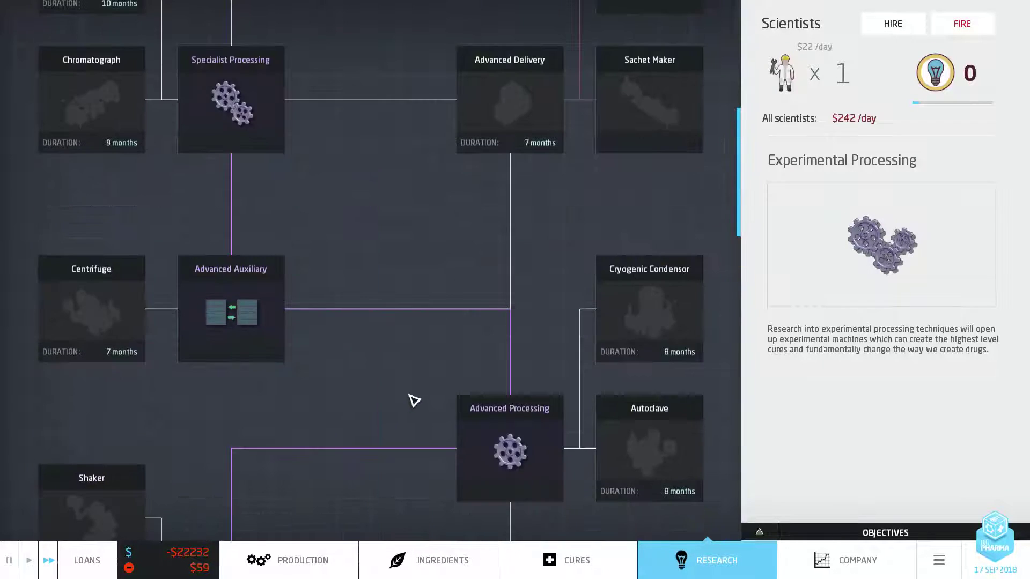
{"action": "scroll", "coordinate": [412, 402], "scroll_direction": "up", "scroll_amount": 5}
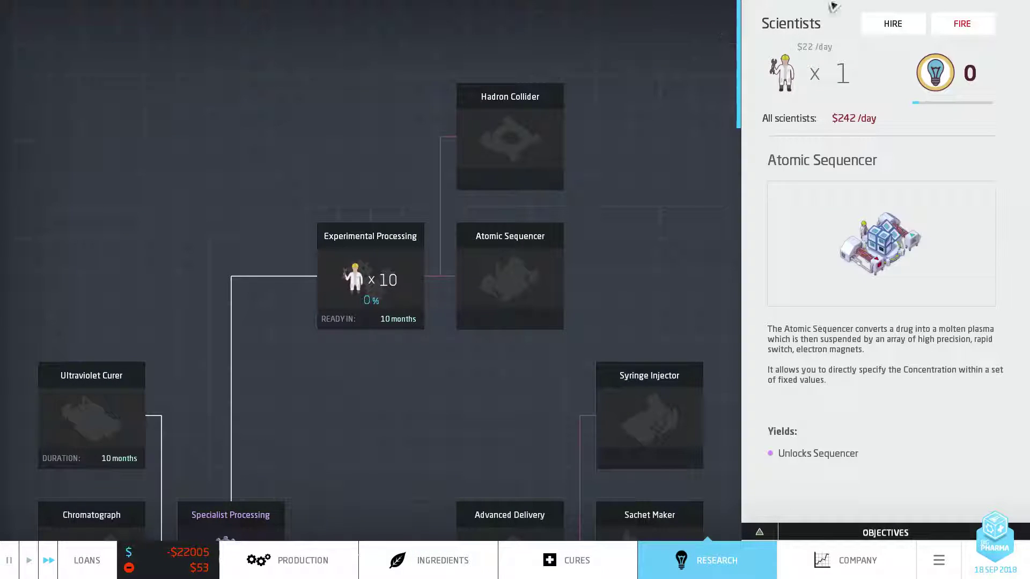
{"action": "scroll", "coordinate": [380, 436], "scroll_direction": "down", "scroll_amount": 3}
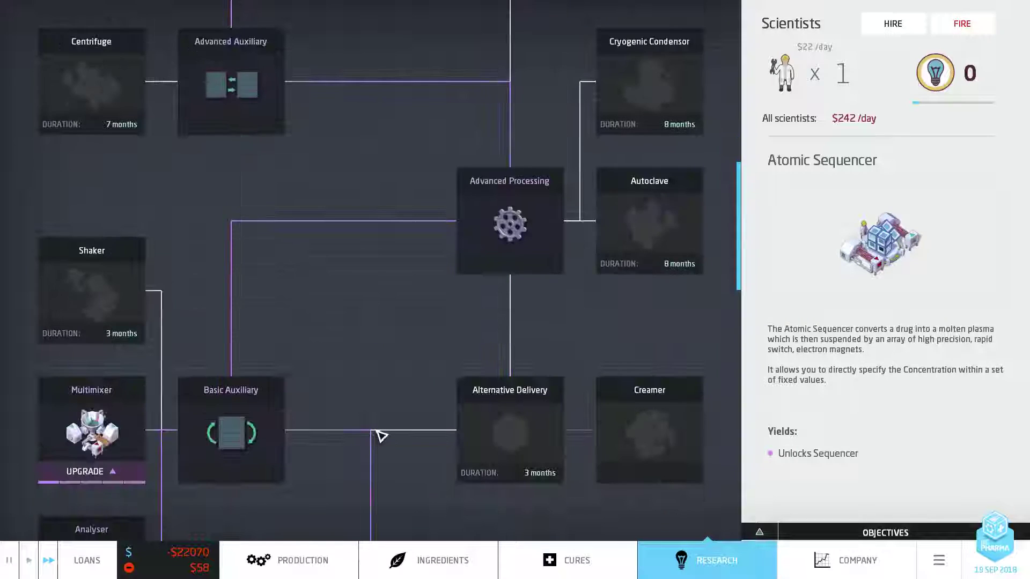
{"action": "scroll", "coordinate": [379, 437], "scroll_direction": "down", "scroll_amount": 3}
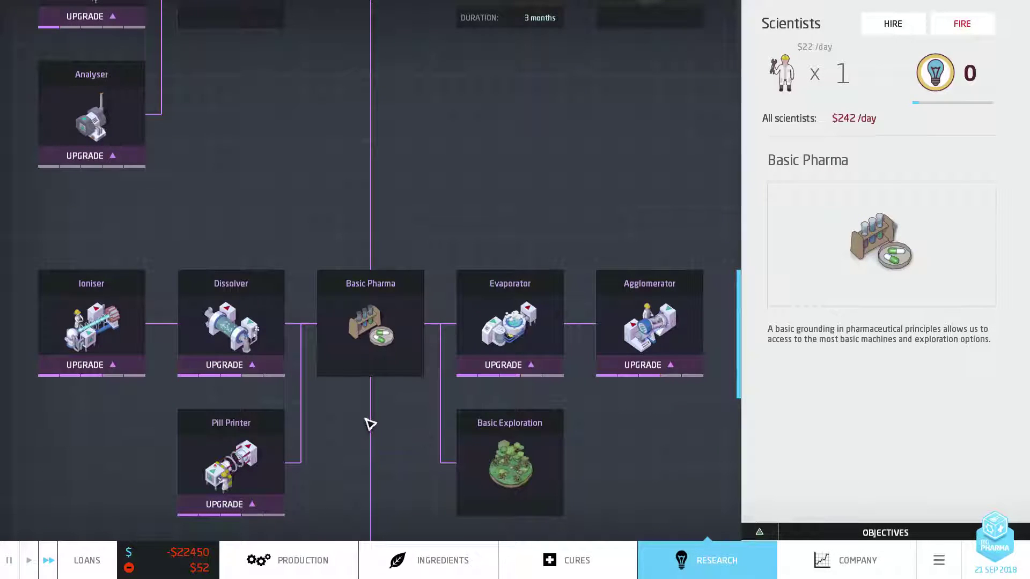
{"action": "scroll", "coordinate": [366, 425], "scroll_direction": "down", "scroll_amount": 1}
{"action": "scroll", "coordinate": [368, 425], "scroll_direction": "up", "scroll_amount": 2}
{"action": "scroll", "coordinate": [369, 425], "scroll_direction": "up", "scroll_amount": 2}
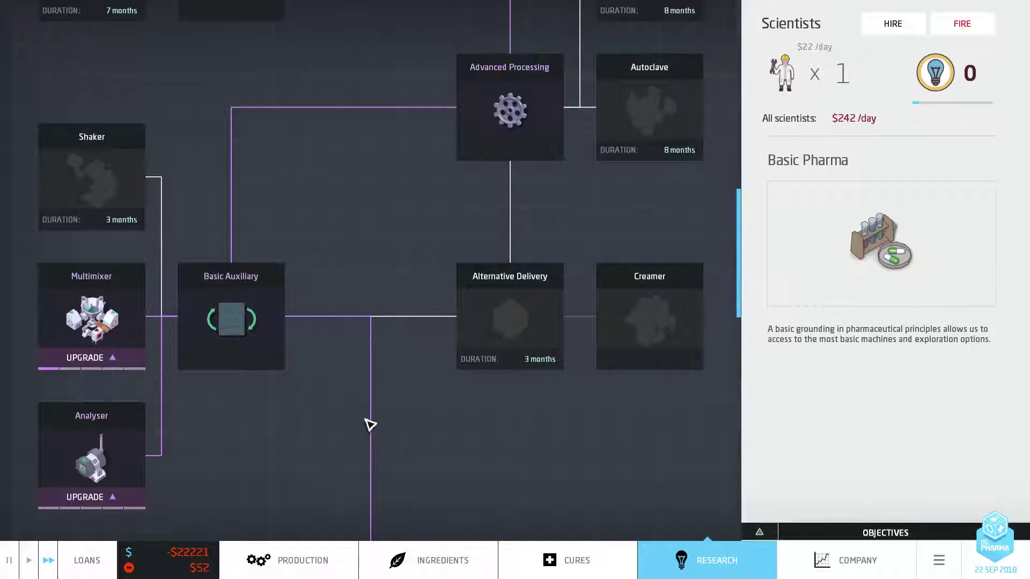
{"action": "scroll", "coordinate": [371, 424], "scroll_direction": "up", "scroll_amount": 2}
{"action": "scroll", "coordinate": [368, 424], "scroll_direction": "up", "scroll_amount": 2}
{"action": "scroll", "coordinate": [368, 425], "scroll_direction": "up", "scroll_amount": 2}
{"action": "scroll", "coordinate": [368, 424], "scroll_direction": "down", "scroll_amount": 6}
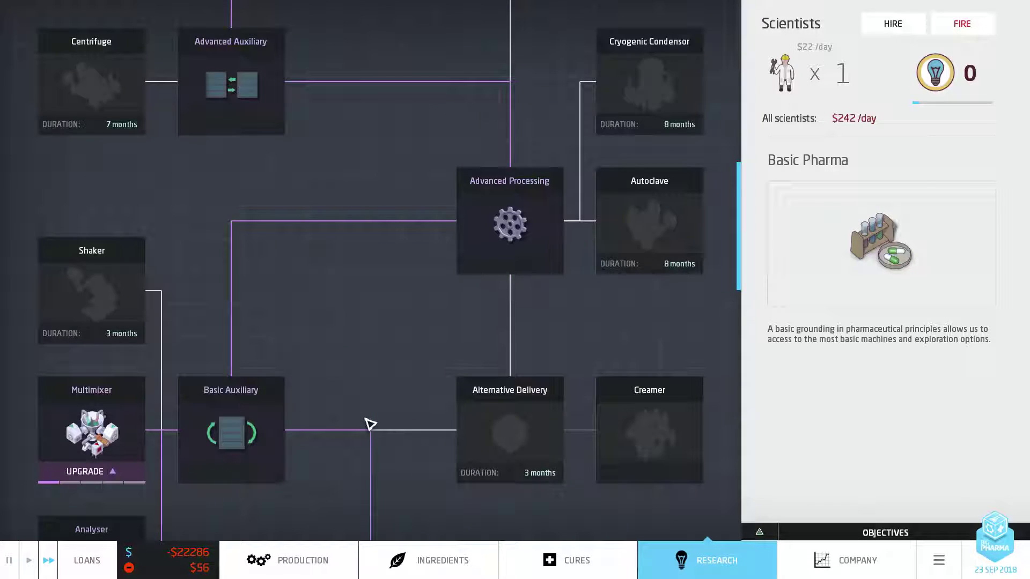
{"action": "scroll", "coordinate": [368, 424], "scroll_direction": "down", "scroll_amount": 1}
{"action": "scroll", "coordinate": [490, 437], "scroll_direction": "up", "scroll_amount": 3}
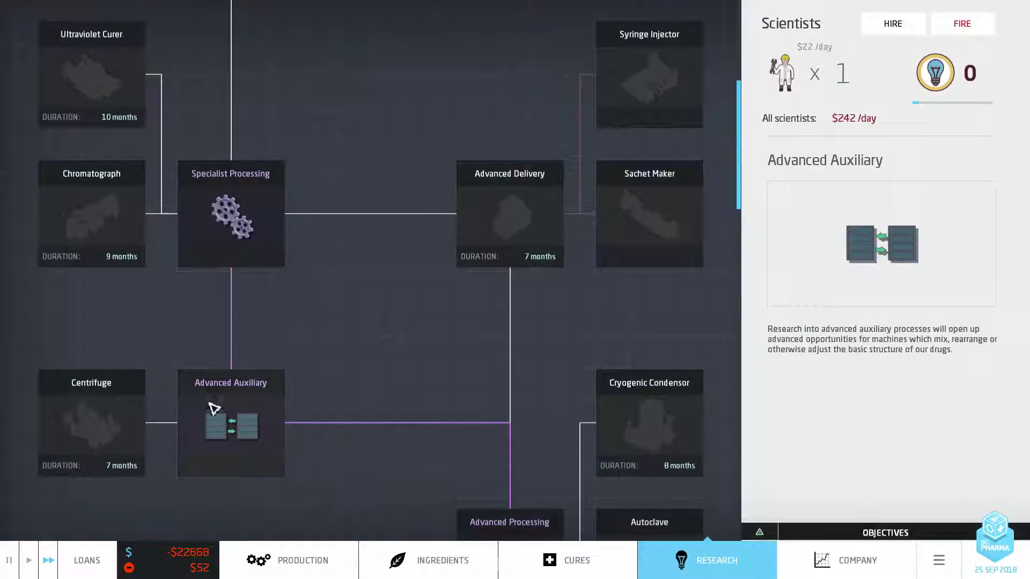
{"action": "scroll", "coordinate": [250, 249], "scroll_direction": "up", "scroll_amount": 1}
{"action": "scroll", "coordinate": [250, 249], "scroll_direction": "up", "scroll_amount": 1}
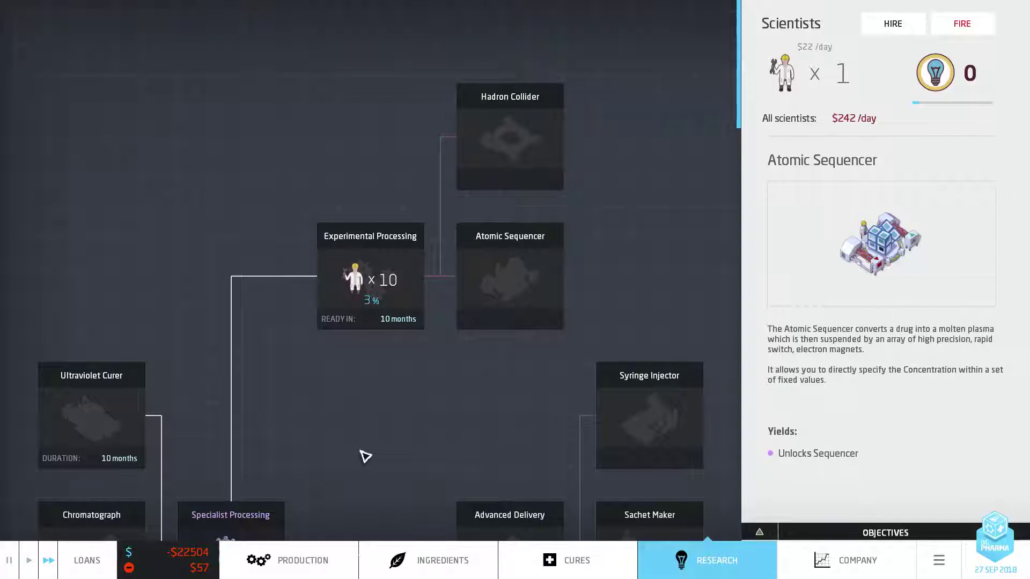
{"action": "scroll", "coordinate": [365, 456], "scroll_direction": "down", "scroll_amount": 2}
{"action": "scroll", "coordinate": [363, 451], "scroll_direction": "down", "scroll_amount": 2}
{"action": "scroll", "coordinate": [366, 448], "scroll_direction": "down", "scroll_amount": 2}
{"action": "scroll", "coordinate": [370, 432], "scroll_direction": "down", "scroll_amount": 2}
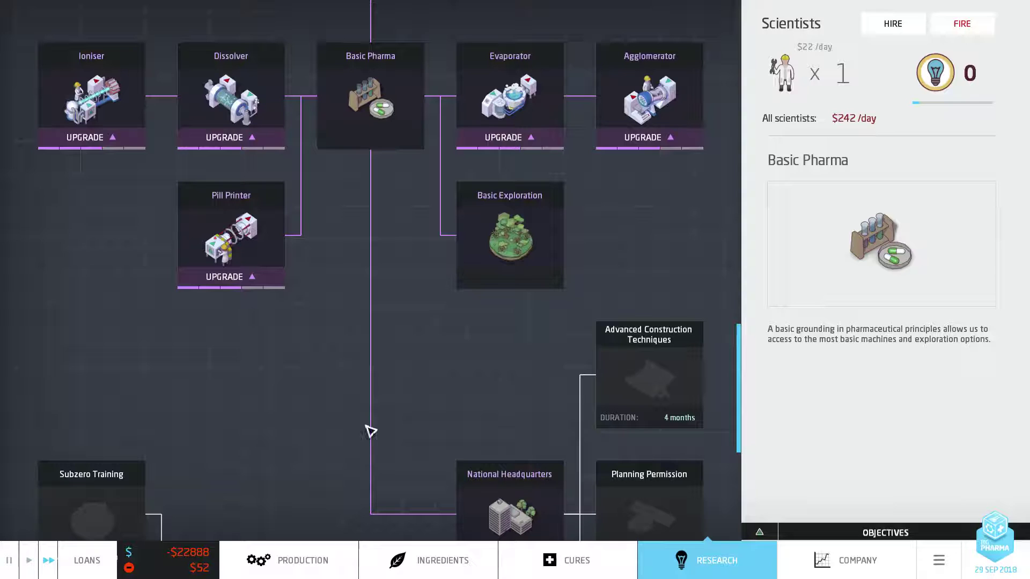
{"action": "scroll", "coordinate": [368, 304], "scroll_direction": "up", "scroll_amount": 1}
{"action": "scroll", "coordinate": [361, 317], "scroll_direction": "down", "scroll_amount": 2}
{"action": "scroll", "coordinate": [361, 322], "scroll_direction": "down", "scroll_amount": 3}
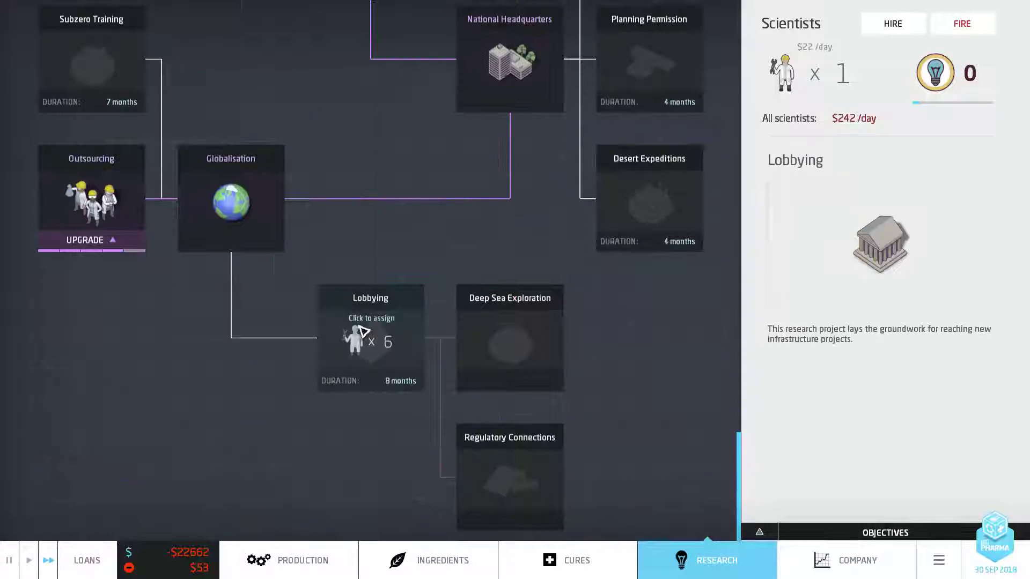
{"action": "scroll", "coordinate": [374, 318], "scroll_direction": "up", "scroll_amount": 1}
{"action": "scroll", "coordinate": [374, 318], "scroll_direction": "down", "scroll_amount": 3}
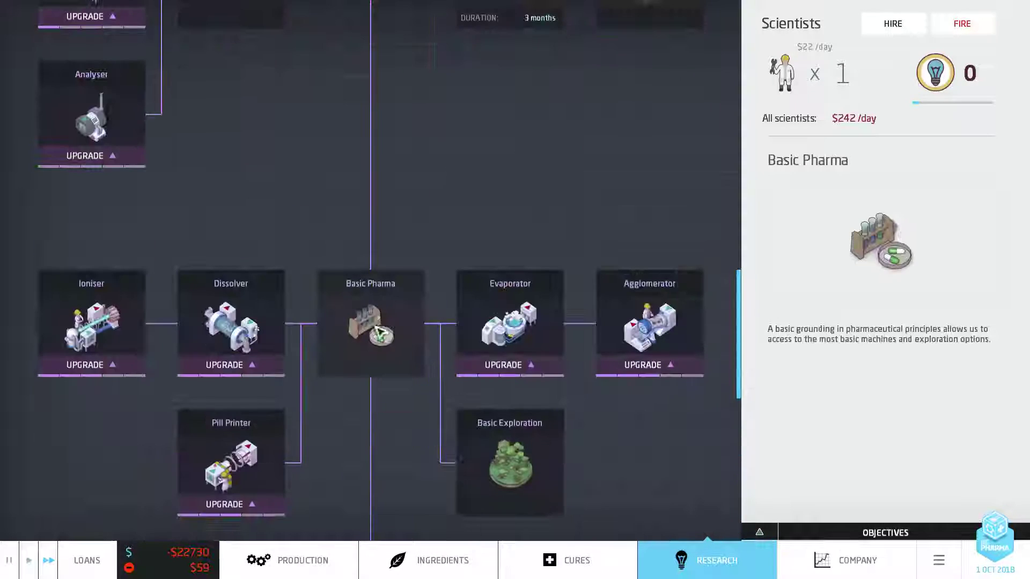
{"action": "scroll", "coordinate": [386, 345], "scroll_direction": "up", "scroll_amount": 2}
{"action": "scroll", "coordinate": [499, 339], "scroll_direction": "up", "scroll_amount": 1}
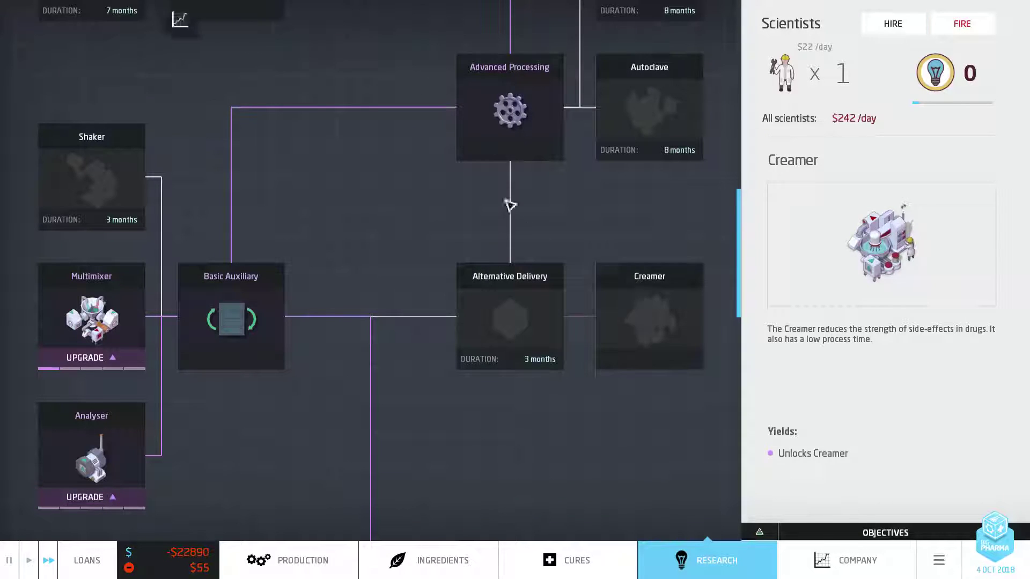
{"action": "mouse_move", "coordinate": [510, 106]}
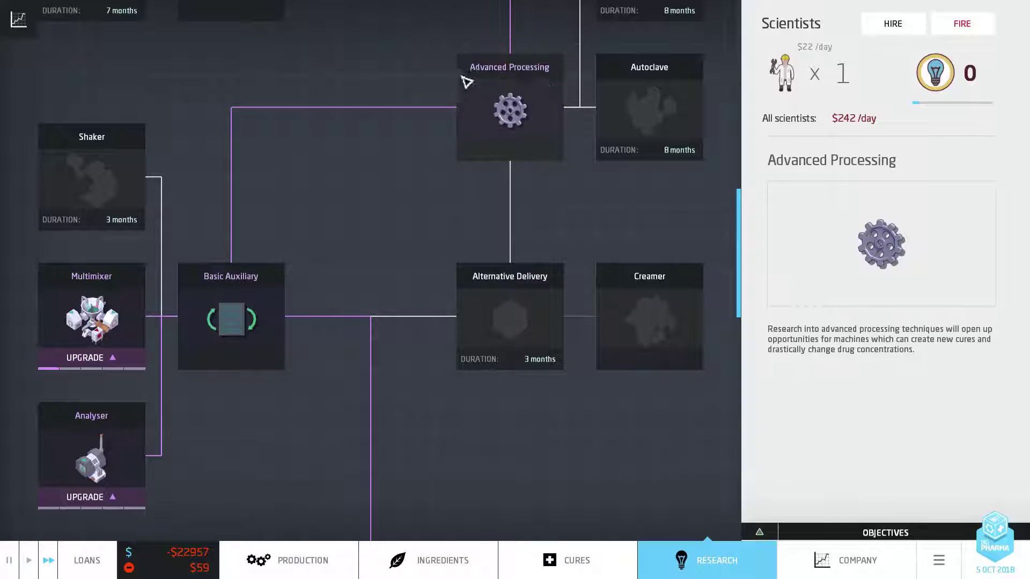
{"action": "scroll", "coordinate": [653, 322], "scroll_direction": "up", "scroll_amount": 3}
{"action": "scroll", "coordinate": [646, 351], "scroll_direction": "down", "scroll_amount": 5}
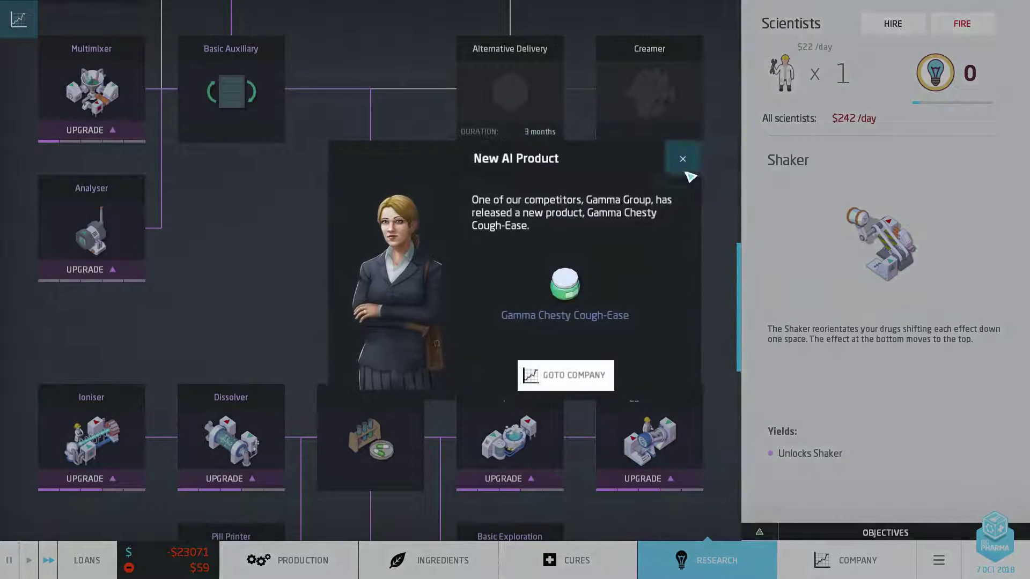
- Dismiss the New AI Product announcement and briefly check the loans overview
{"action": "left_click", "coordinate": [685, 165]}
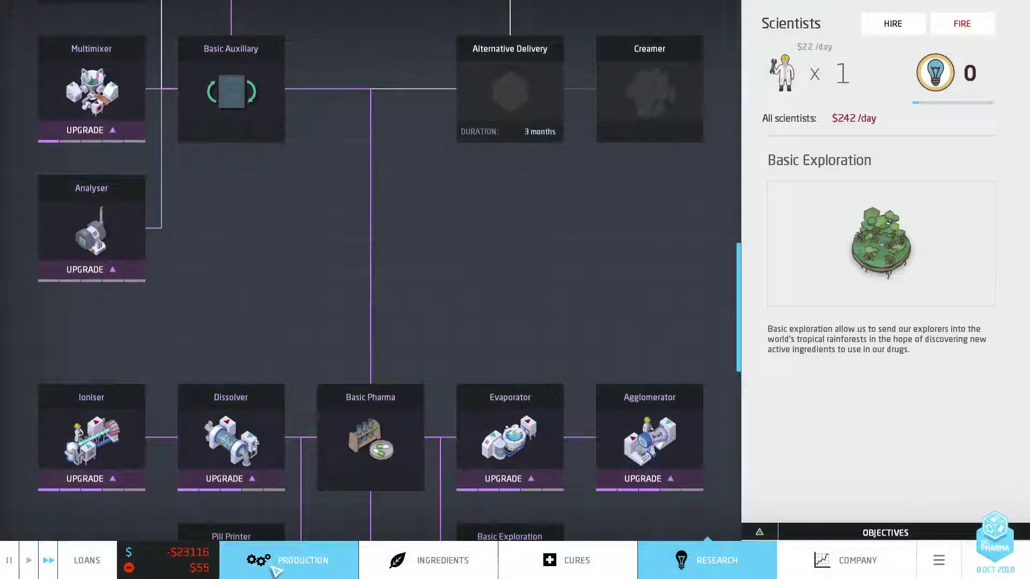
{"action": "left_click", "coordinate": [87, 560]}
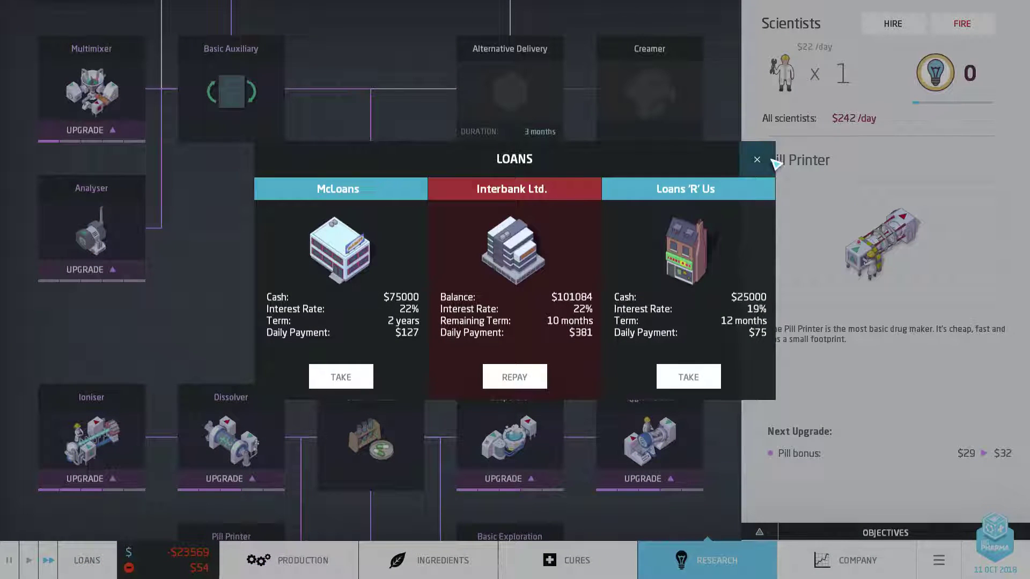
{"action": "left_click", "coordinate": [757, 159]}
{"action": "key", "text": "Escape"}
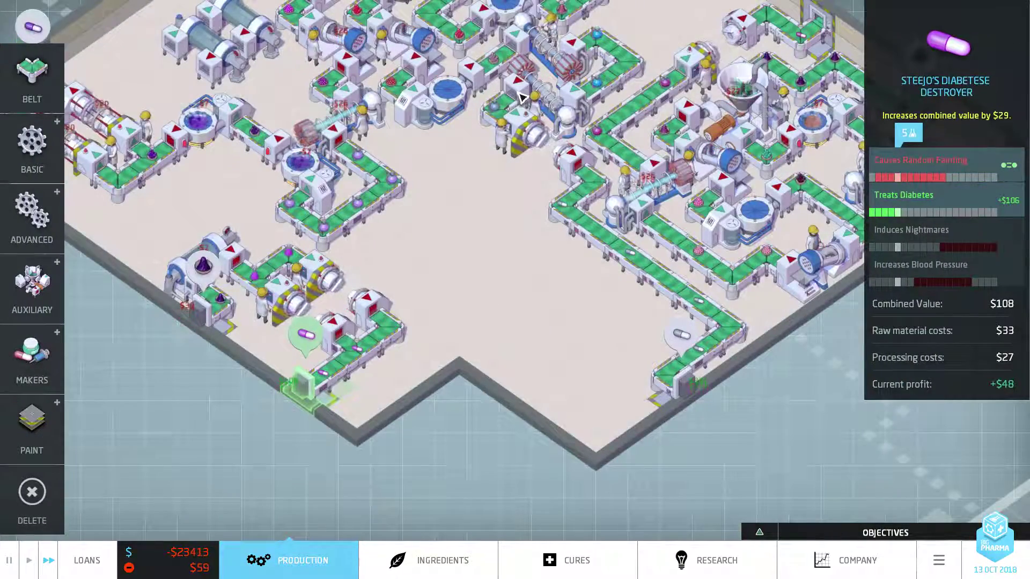
{"action": "scroll", "coordinate": [686, 419], "scroll_direction": "down", "scroll_amount": 5}
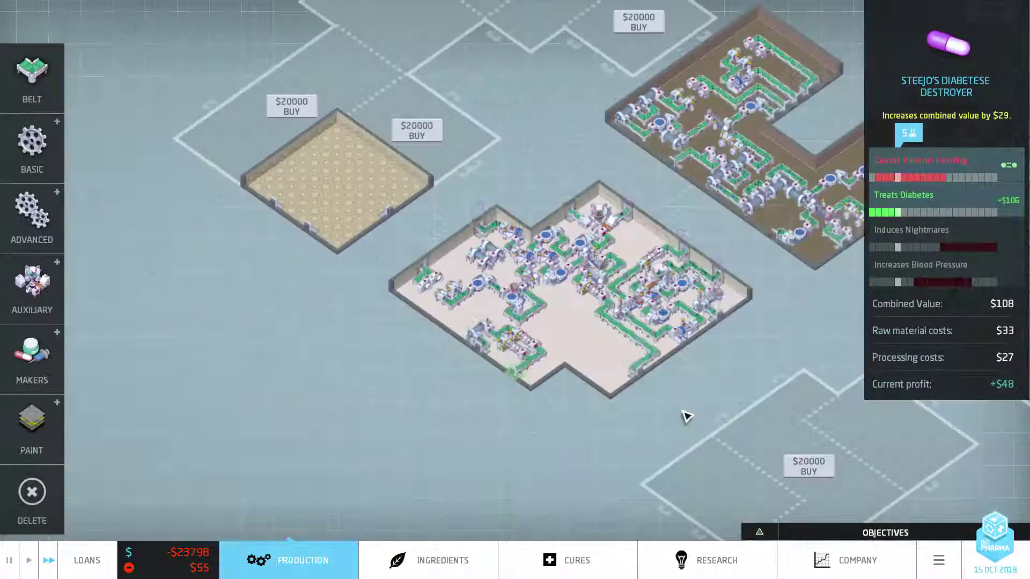
{"action": "scroll", "coordinate": [521, 294], "scroll_direction": "up", "scroll_amount": 3}
- Pan across both factories to the empty plot, then view loan offers showing Interbank at $96,263
{"action": "key", "text": "Up"}
{"action": "key", "text": "Right"}
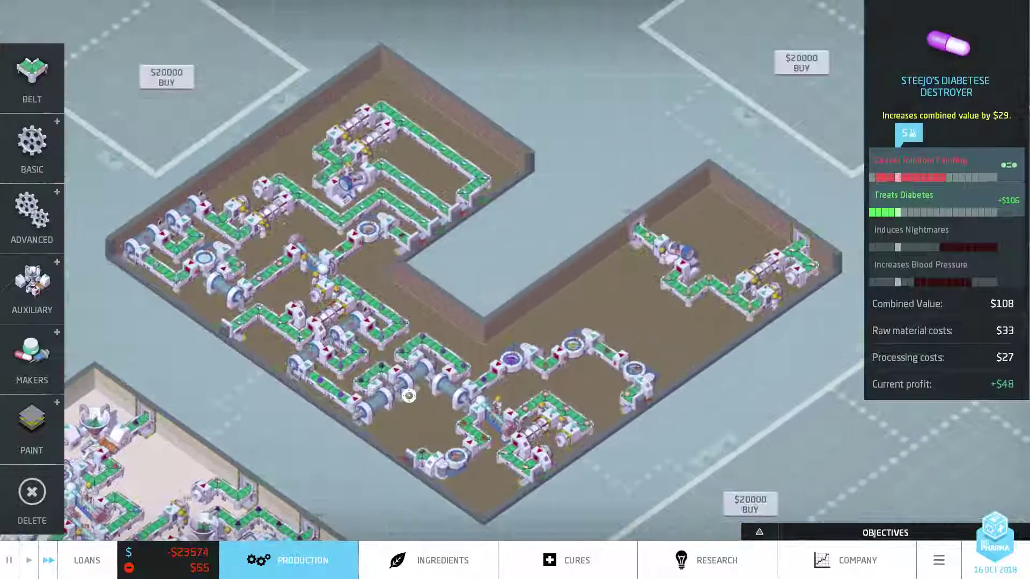
{"action": "key", "text": "Left"}
{"action": "key", "text": "Down"}
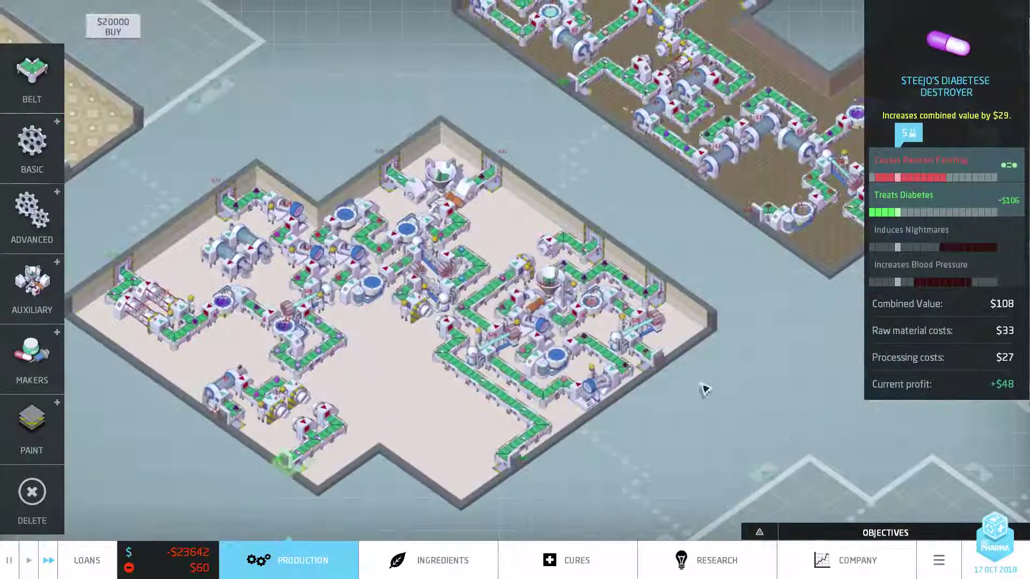
{"action": "left_click_drag", "start_coordinate": [644, 391], "coordinate": [645, 223]}
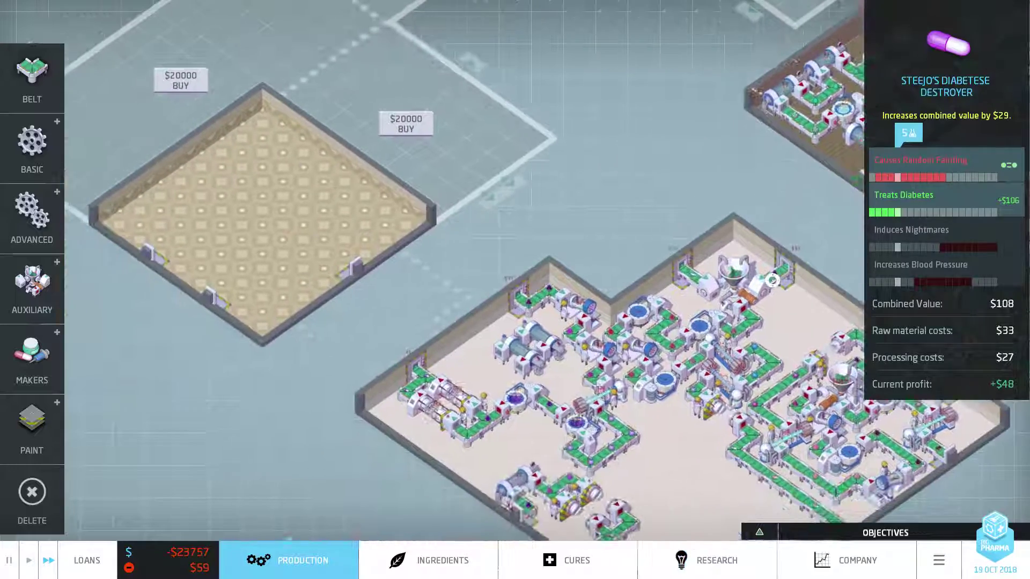
{"action": "key", "text": "Left"}
{"action": "key", "text": "Up"}
{"action": "key", "text": "Left"}
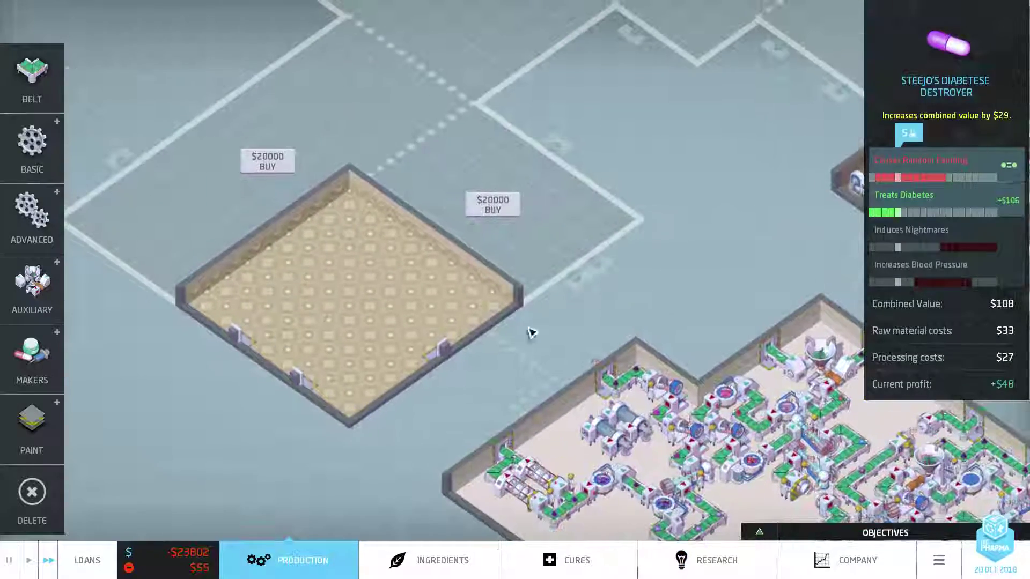
{"action": "left_click", "coordinate": [88, 560]}
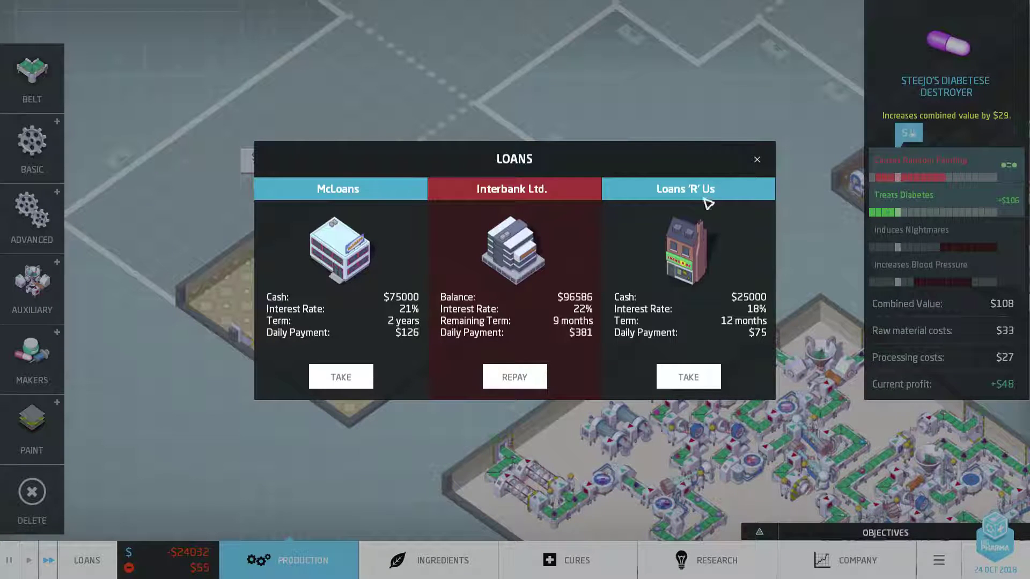
- Close the loan offers dialog, where the Interbank balance now reads $91,071
{"action": "left_click", "coordinate": [759, 159]}
{"action": "scroll", "coordinate": [585, 306], "scroll_direction": "up", "scroll_amount": 2}
{"action": "scroll", "coordinate": [585, 305], "scroll_direction": "up", "scroll_amount": 2}
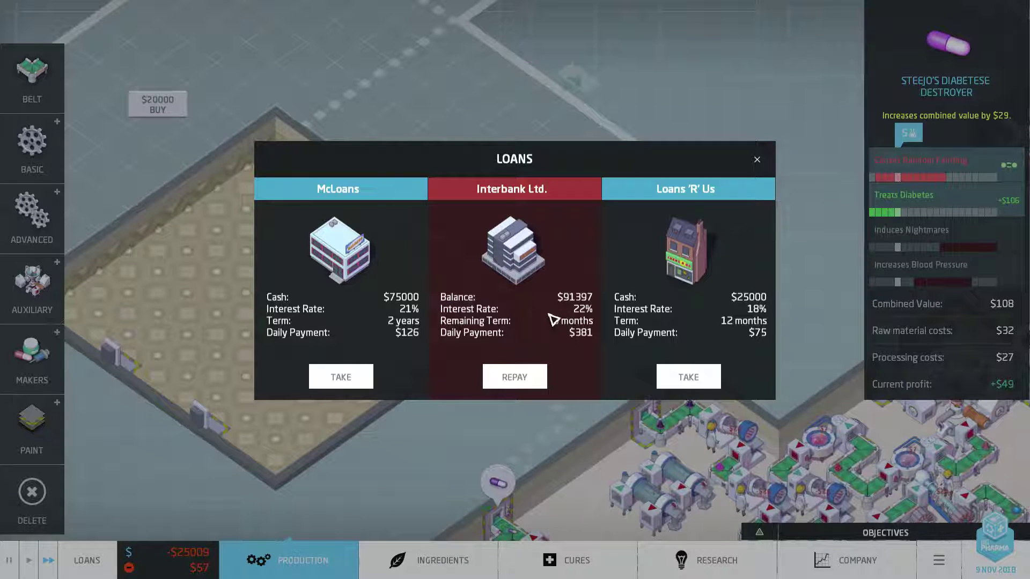
- Close the loans, then inspect the Pimple Popper ($152) and Diabetese Destroyer ($49) exporter panels
{"action": "left_click", "coordinate": [756, 160]}
{"action": "scroll", "coordinate": [609, 287], "scroll_direction": "up", "scroll_amount": 2}
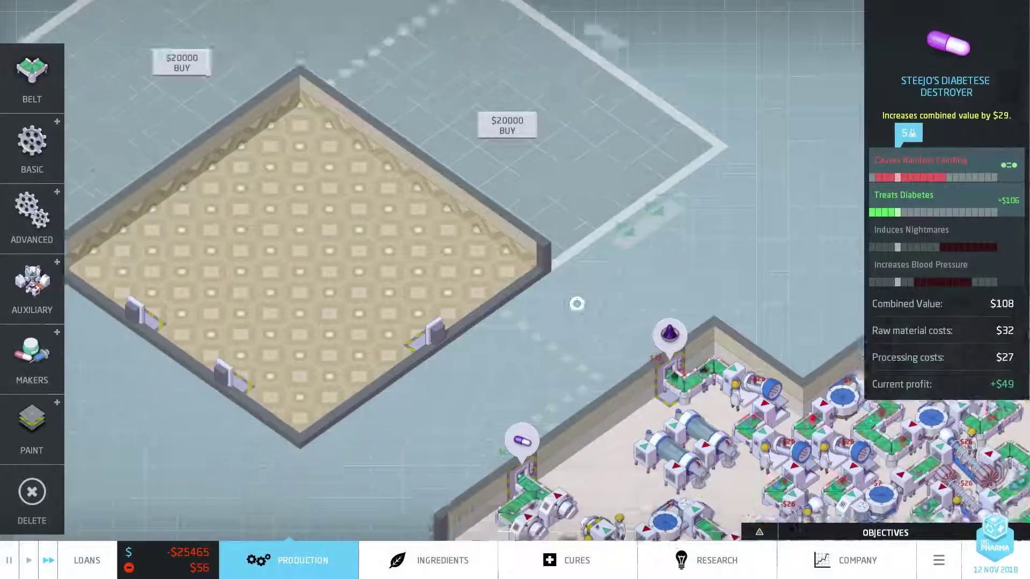
{"action": "key", "text": "s"}
{"action": "key", "text": "d"}
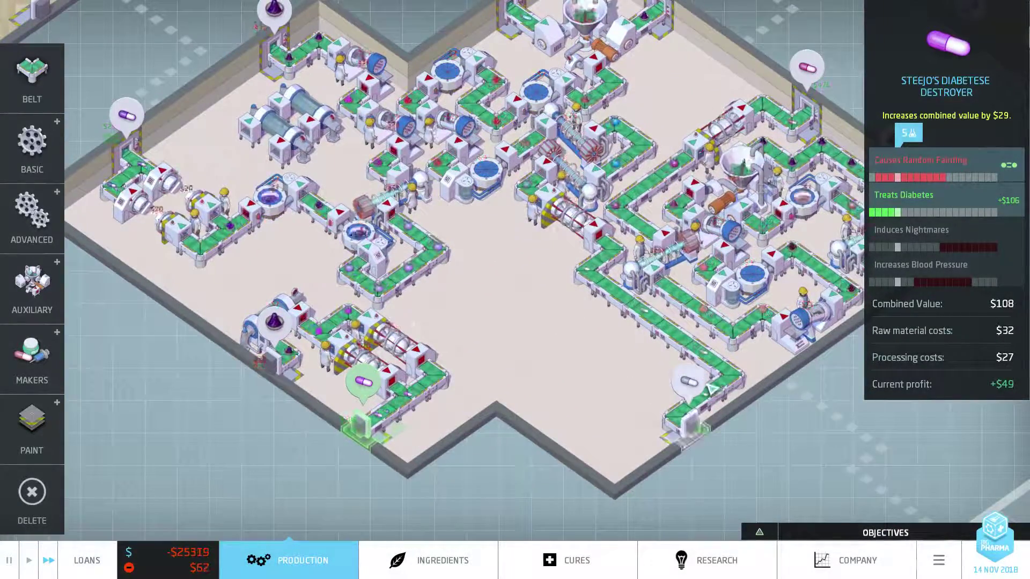
{"action": "left_click", "coordinate": [688, 383]}
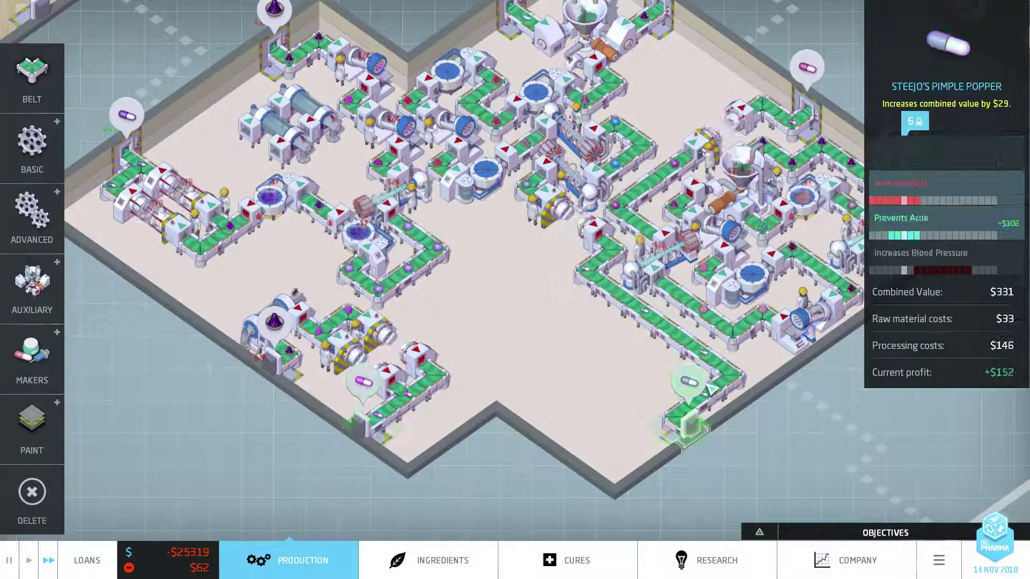
{"action": "left_click", "coordinate": [367, 385]}
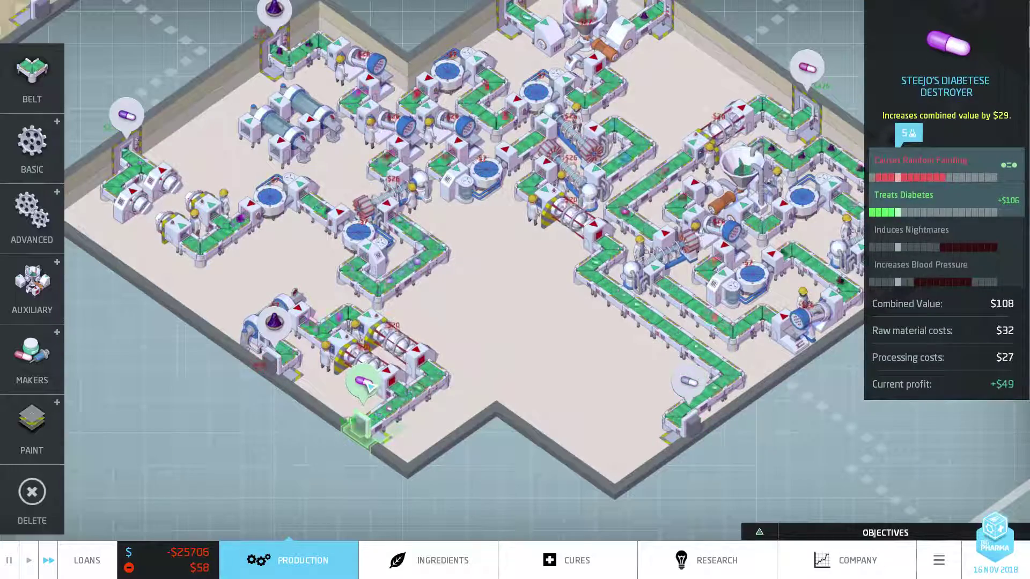
{"action": "key", "text": "w"}
{"action": "key", "text": "w"}
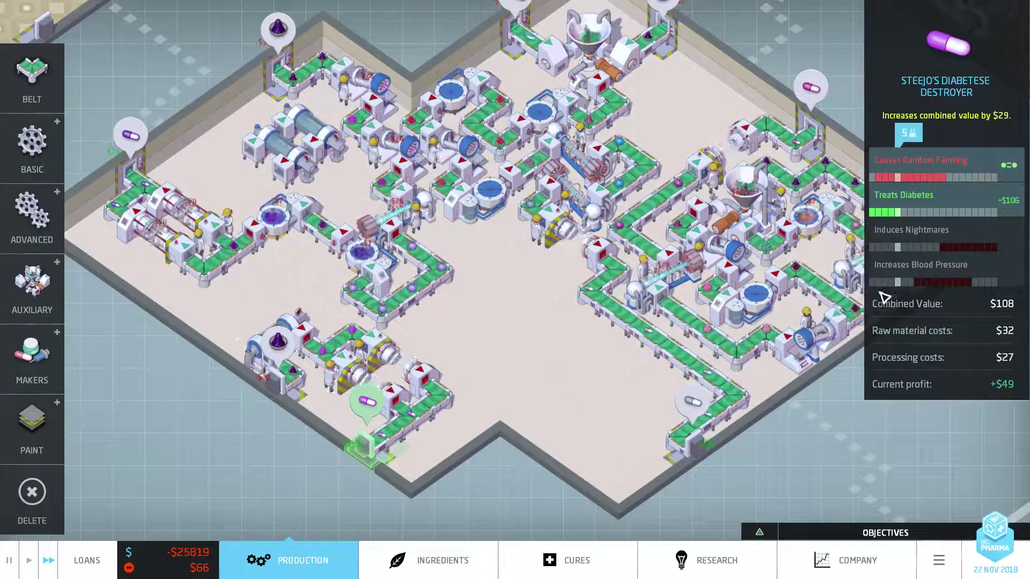
{"action": "mouse_move", "coordinate": [906, 303]}
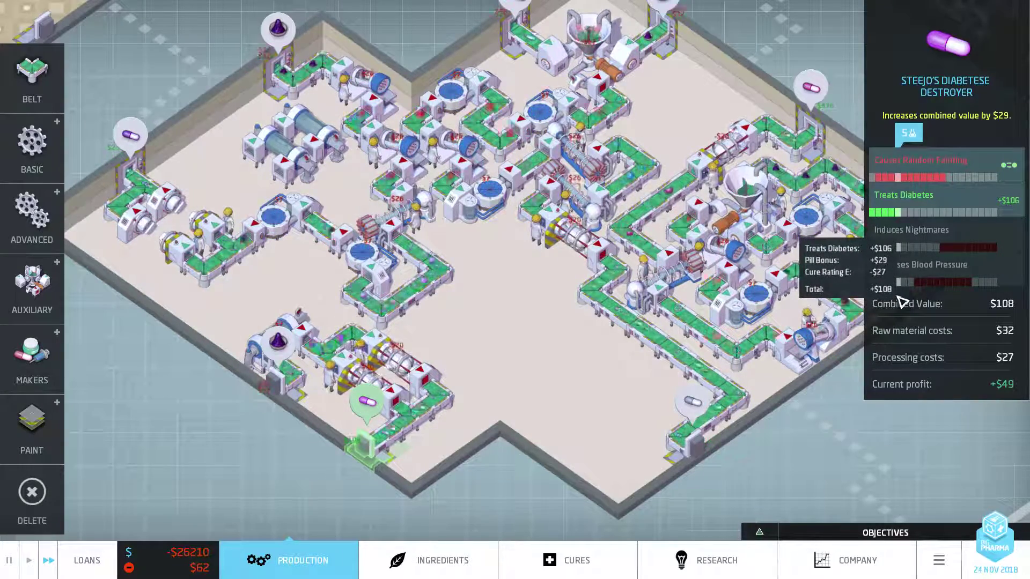
{"action": "scroll", "coordinate": [448, 349], "scroll_direction": "up", "scroll_amount": 2}
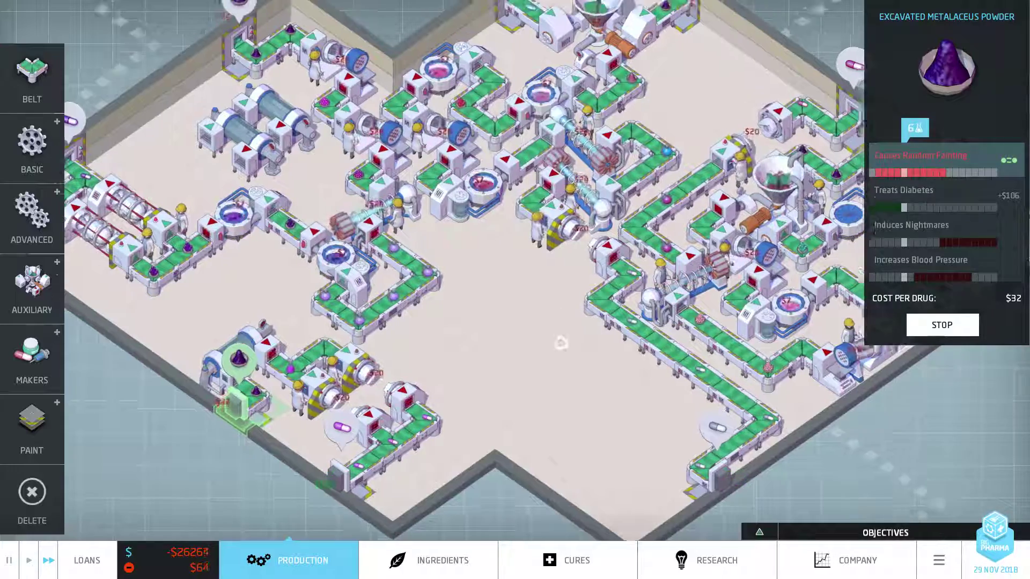
{"action": "scroll", "coordinate": [558, 343], "scroll_direction": "up", "scroll_amount": 2}
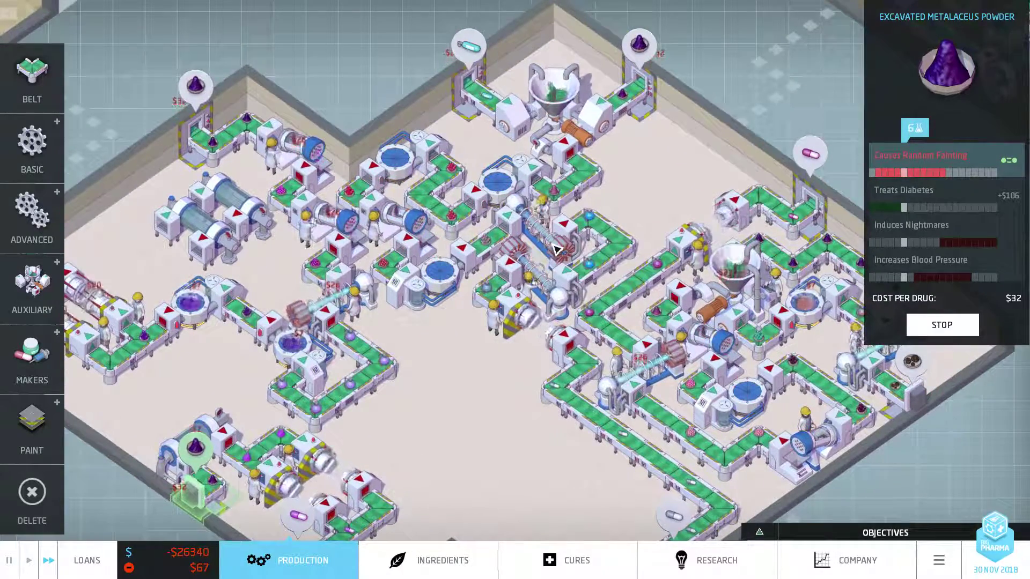
{"action": "mouse_move", "coordinate": [555, 250]}
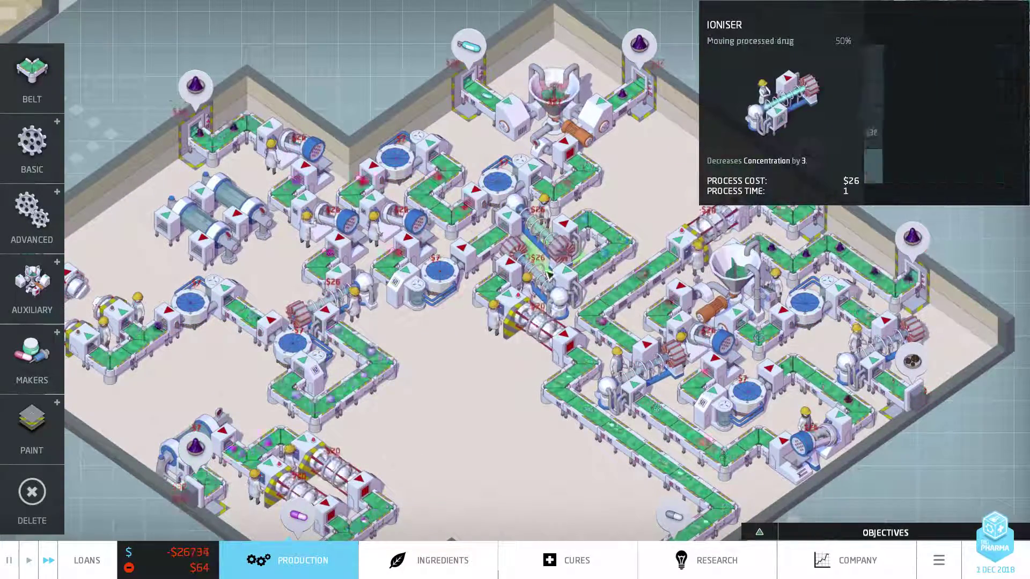
- Check the Ioniser's $26 process cost and show Diabetese Destroyer's $108 value and $49 profit
{"action": "key", "text": "a"}
{"action": "key", "text": "s"}
{"action": "left_click_drag", "start_coordinate": [641, 286], "coordinate": [518, 391]}
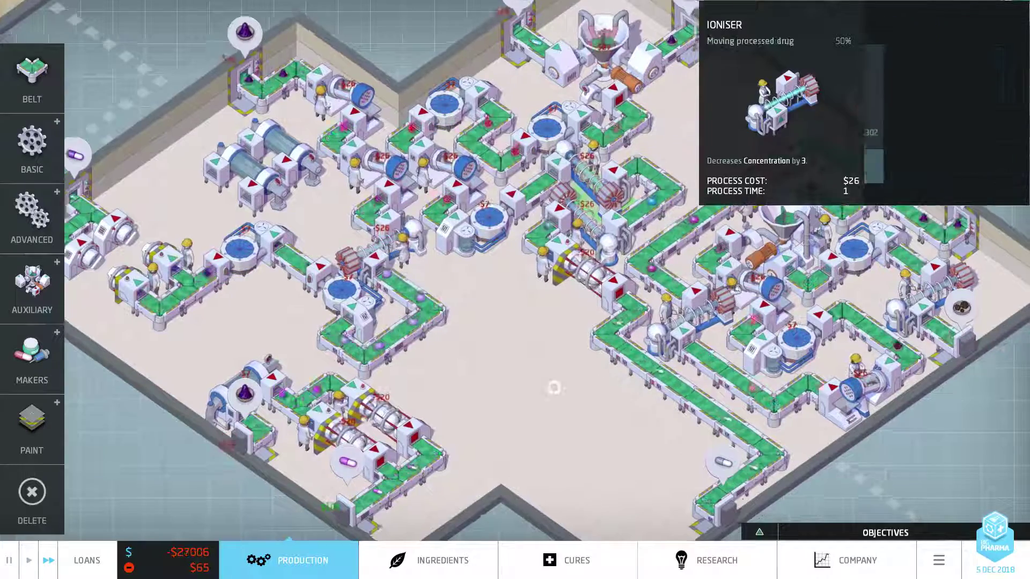
{"action": "key", "text": "s"}
{"action": "key", "text": "d"}
{"action": "left_click", "coordinate": [328, 441]}
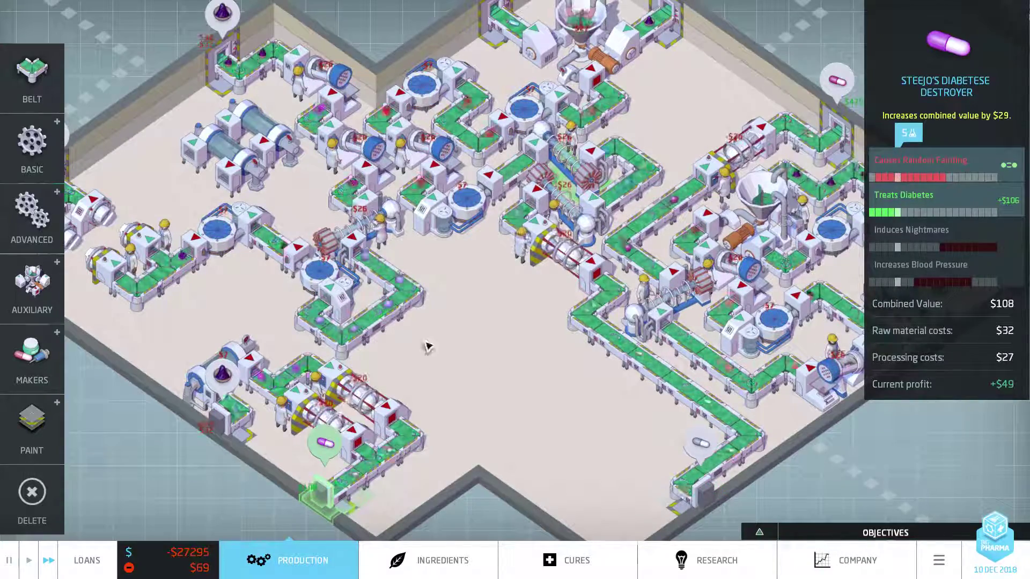
- Show Hyperthyroidism Hitter's details: $233 combined value and $89 profit
{"action": "left_click_drag", "start_coordinate": [425, 350], "coordinate": [614, 239]}
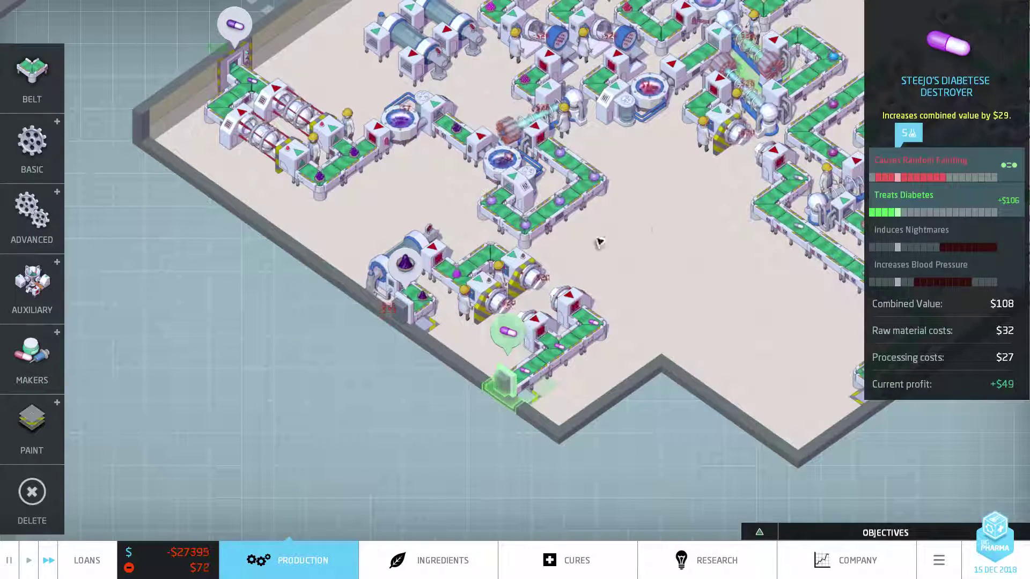
{"action": "key", "text": "w"}
{"action": "key", "text": "d"}
{"action": "left_click", "coordinate": [192, 137]}
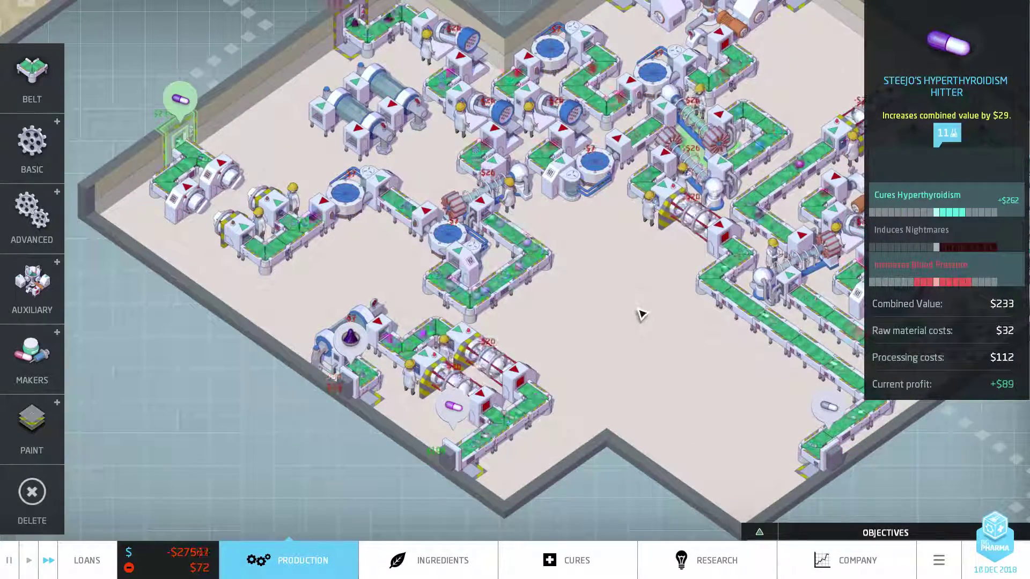
- Bring up the loan offers to check the $75197 Interbank balance
{"action": "left_click_drag", "start_coordinate": [592, 319], "coordinate": [534, 436]}
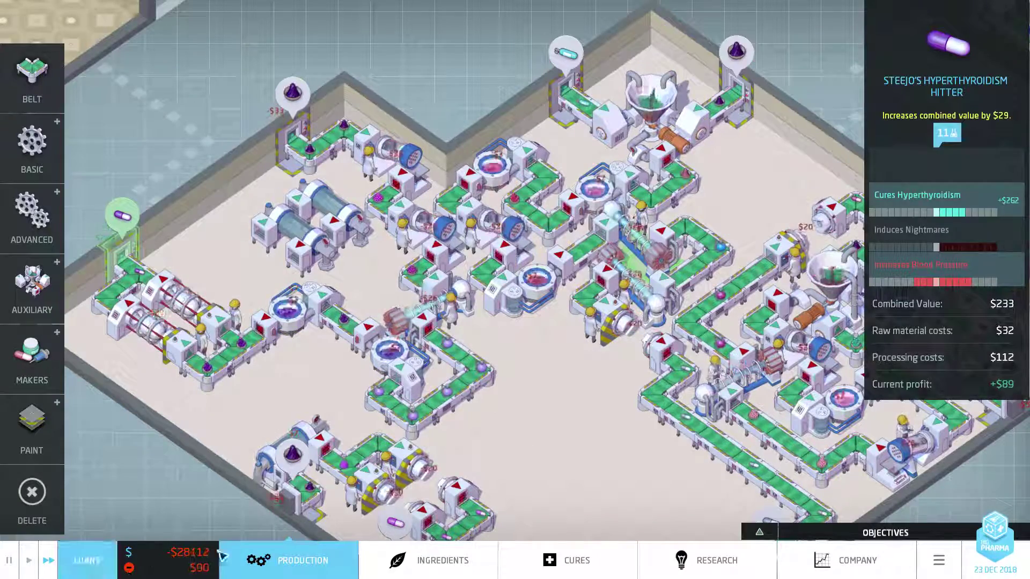
{"action": "key", "text": "d"}
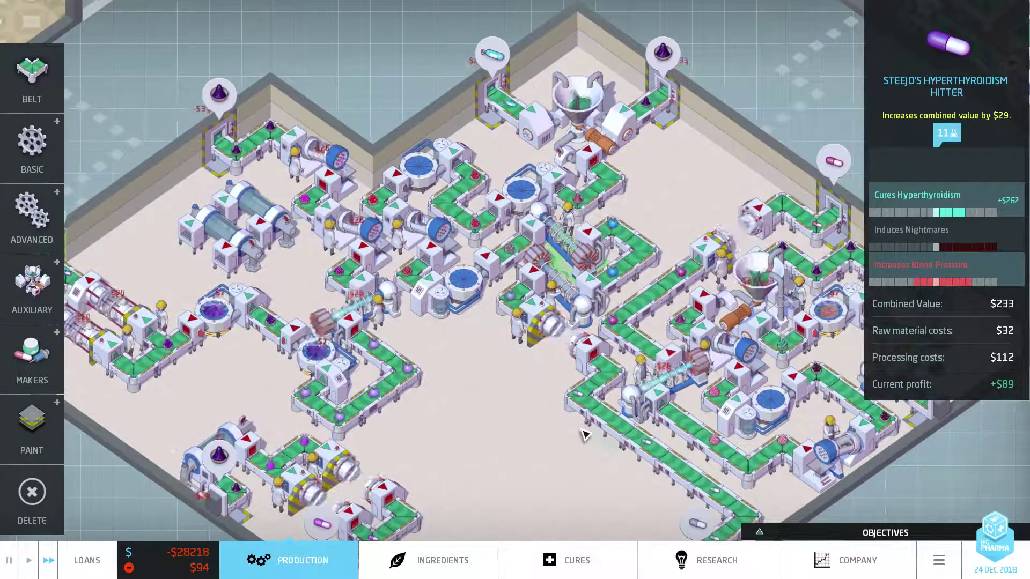
{"action": "left_click_drag", "start_coordinate": [584, 435], "coordinate": [472, 405]}
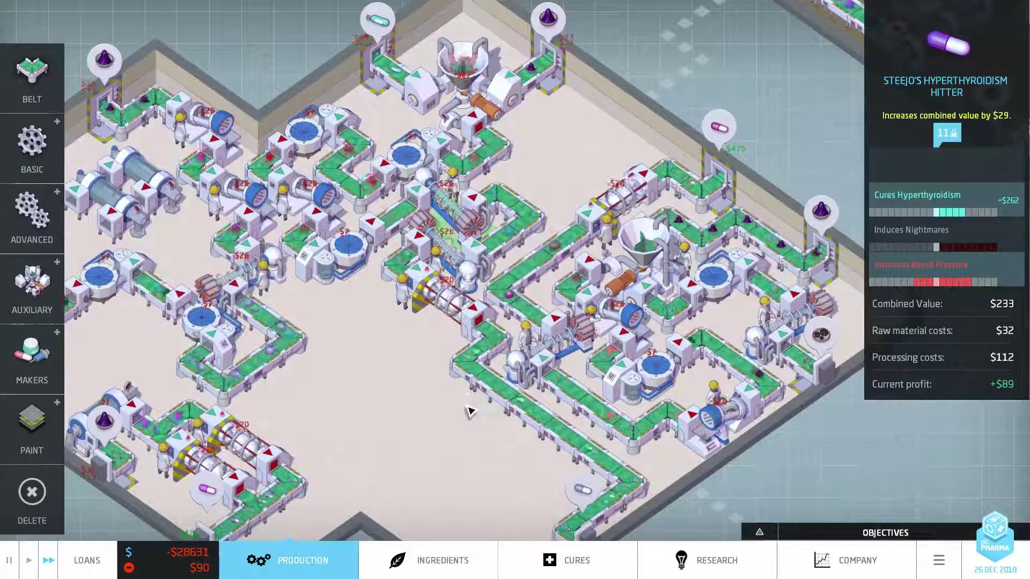
{"action": "key", "text": "s"}
{"action": "left_click", "coordinate": [87, 561]}
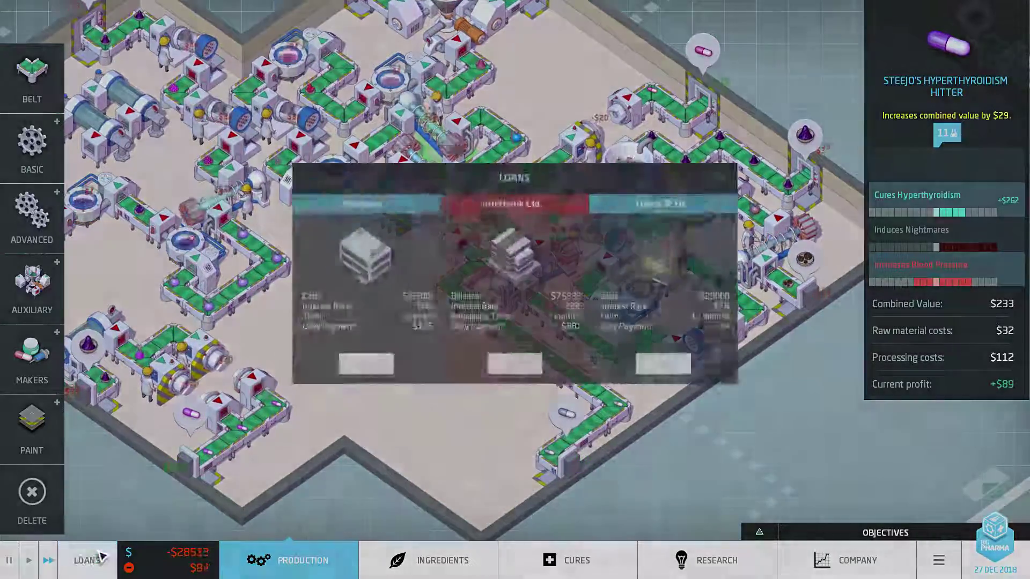